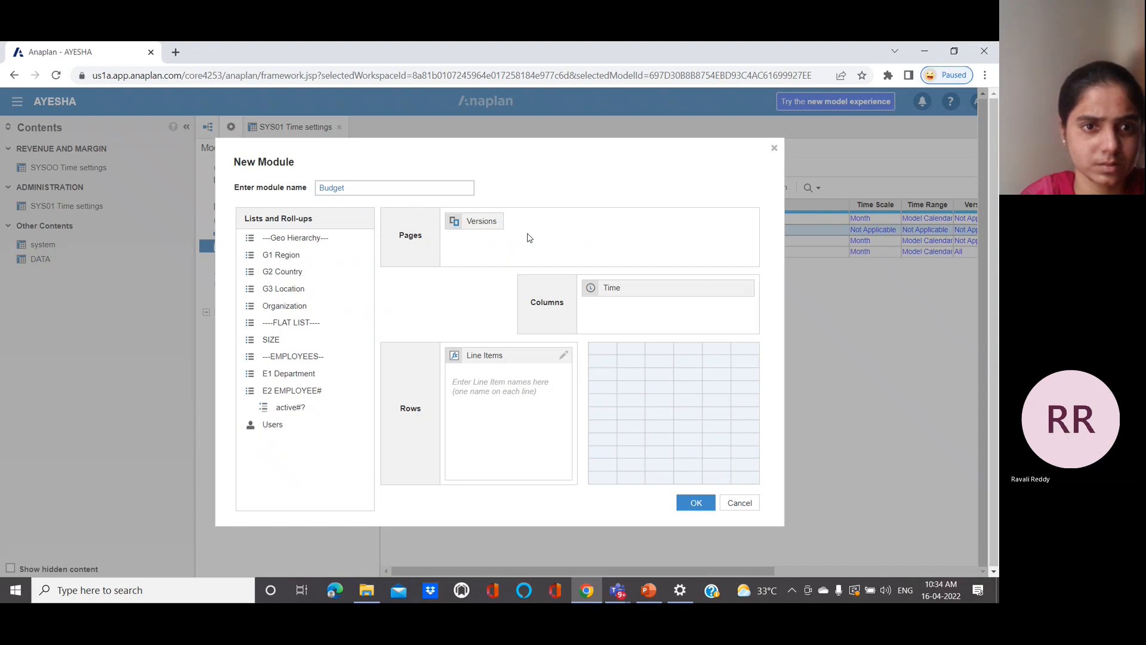
- Add G2 Country to the module's pages and, consulting the Example of Sparsity slide in PowerPoint, enter line items Headcount and Revenue in Anaplan
{"action": "left_click_drag", "start_coordinate": [290, 280], "coordinate": [576, 235]}
{"action": "left_click", "coordinate": [484, 380]}
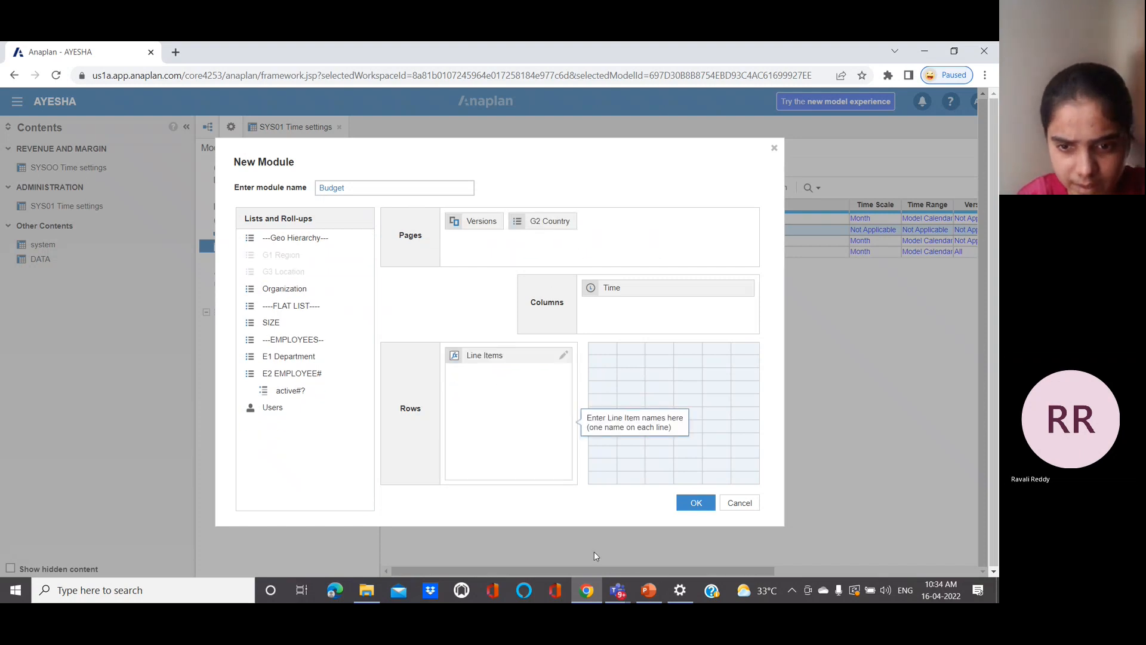
{"action": "mouse_move", "coordinate": [650, 593]}
{"action": "left_click", "coordinate": [639, 524]}
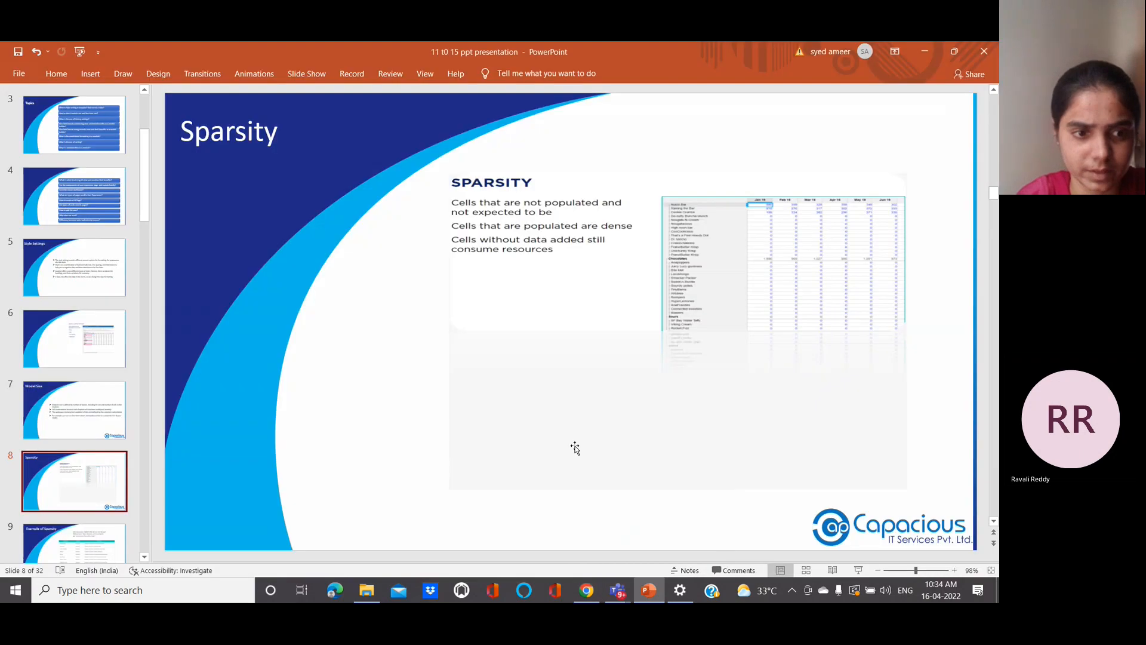
{"action": "scroll", "coordinate": [575, 448], "scroll_direction": "down", "scroll_amount": 1}
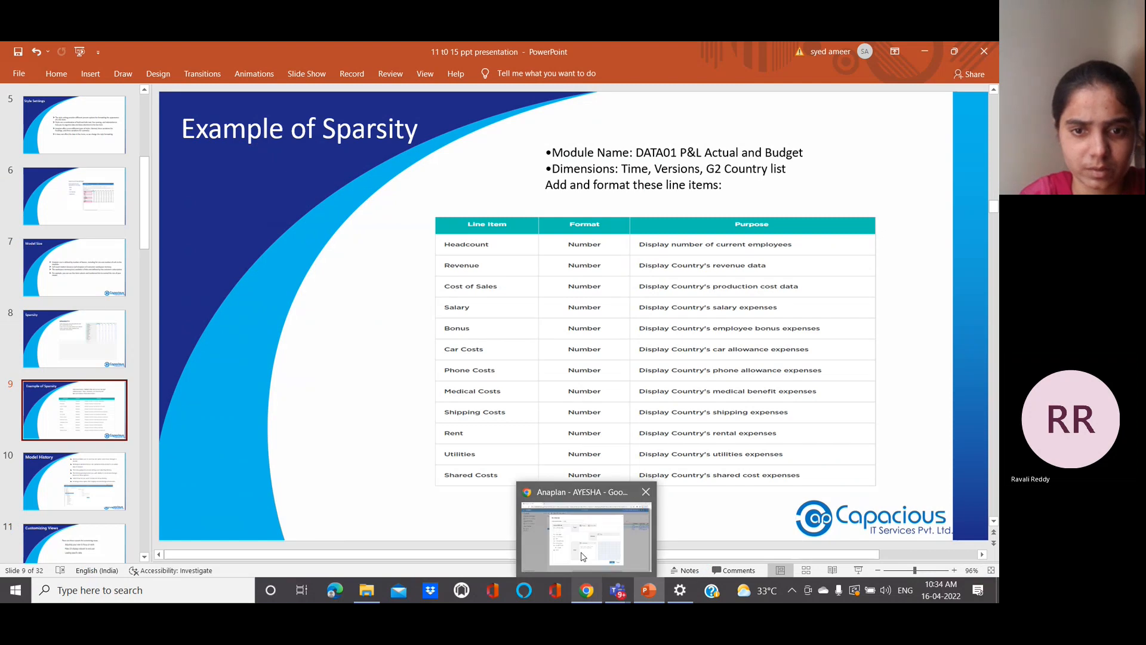
{"action": "left_click", "coordinate": [592, 592]}
{"action": "type", "text": "Headcoun"}
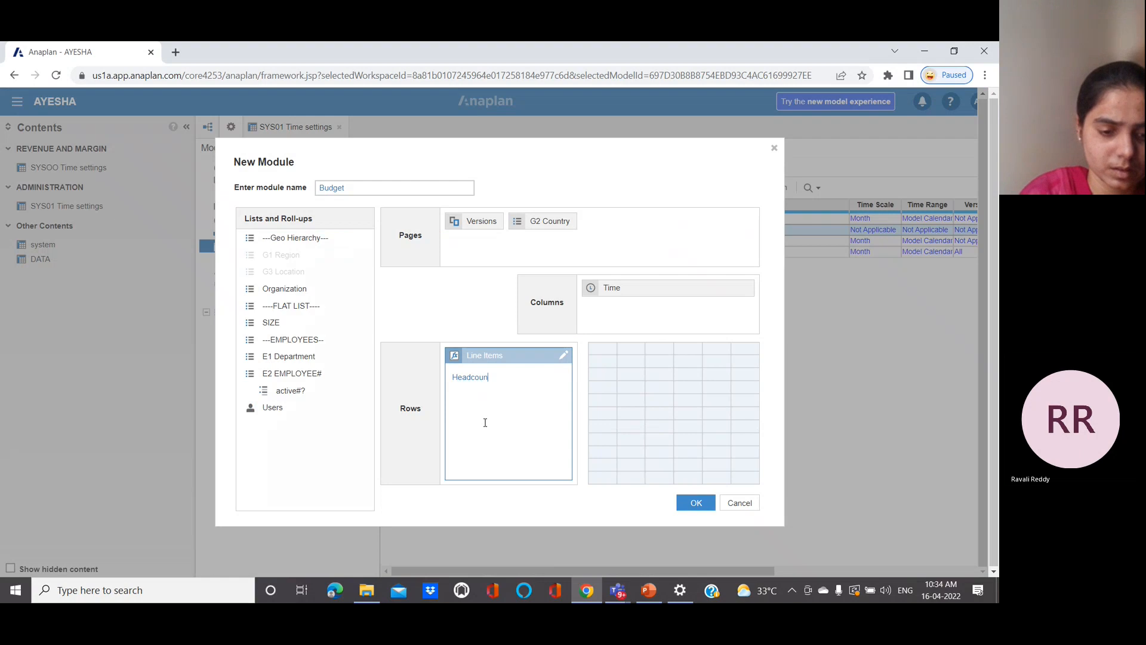
{"action": "type", "text": "t Revenue"}
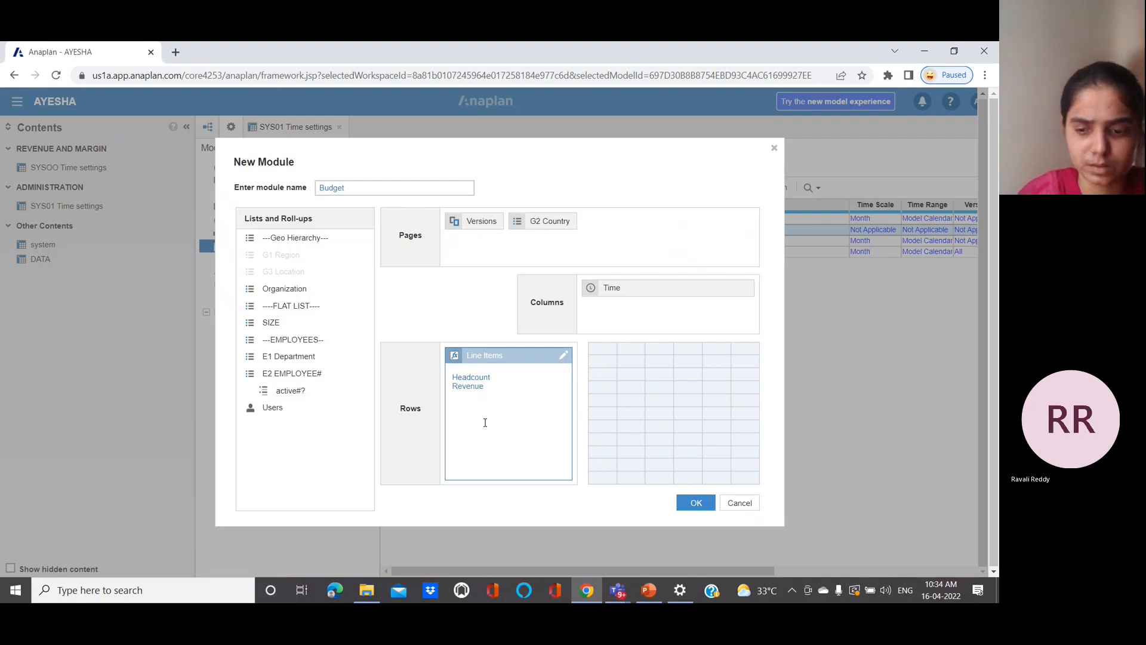
{"action": "left_click", "coordinate": [544, 523]}
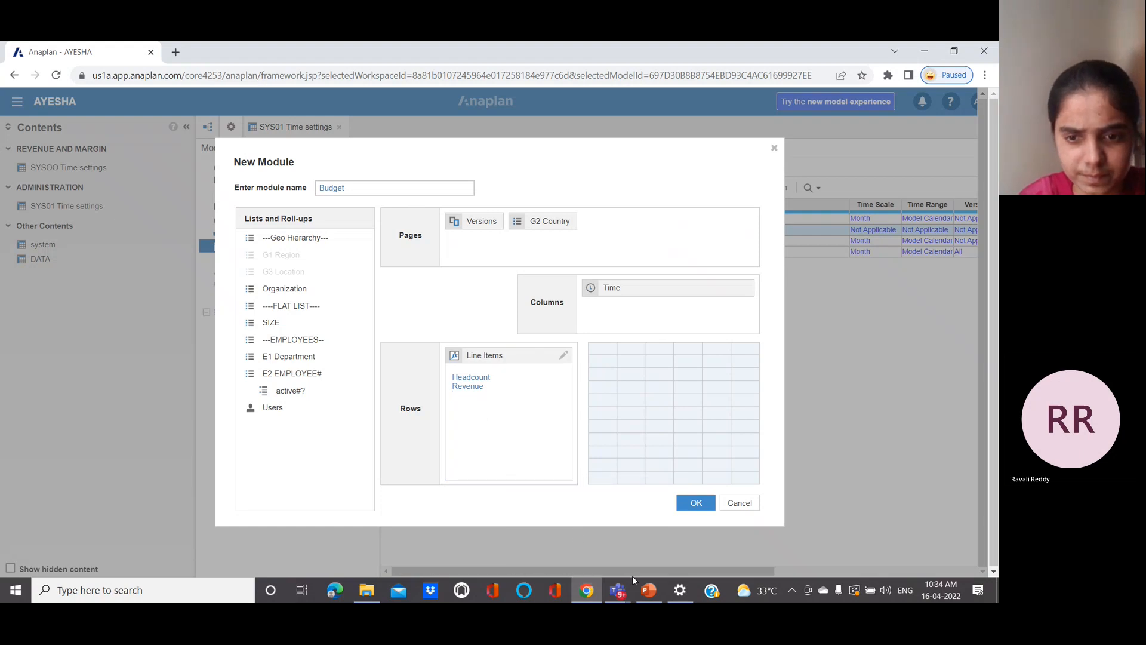
- Check the next line item on the PowerPoint slide and return to Anaplan to add Cost of Sales below Revenue
{"action": "mouse_move", "coordinate": [649, 589]}
{"action": "left_click", "coordinate": [651, 548]}
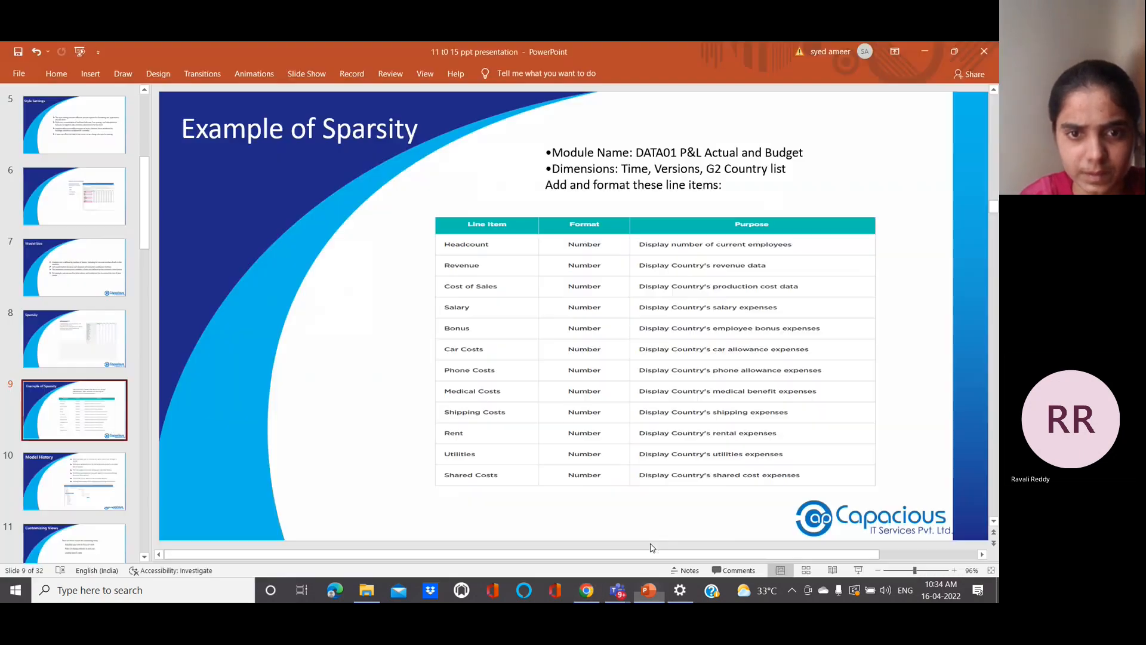
{"action": "mouse_move", "coordinate": [590, 592]}
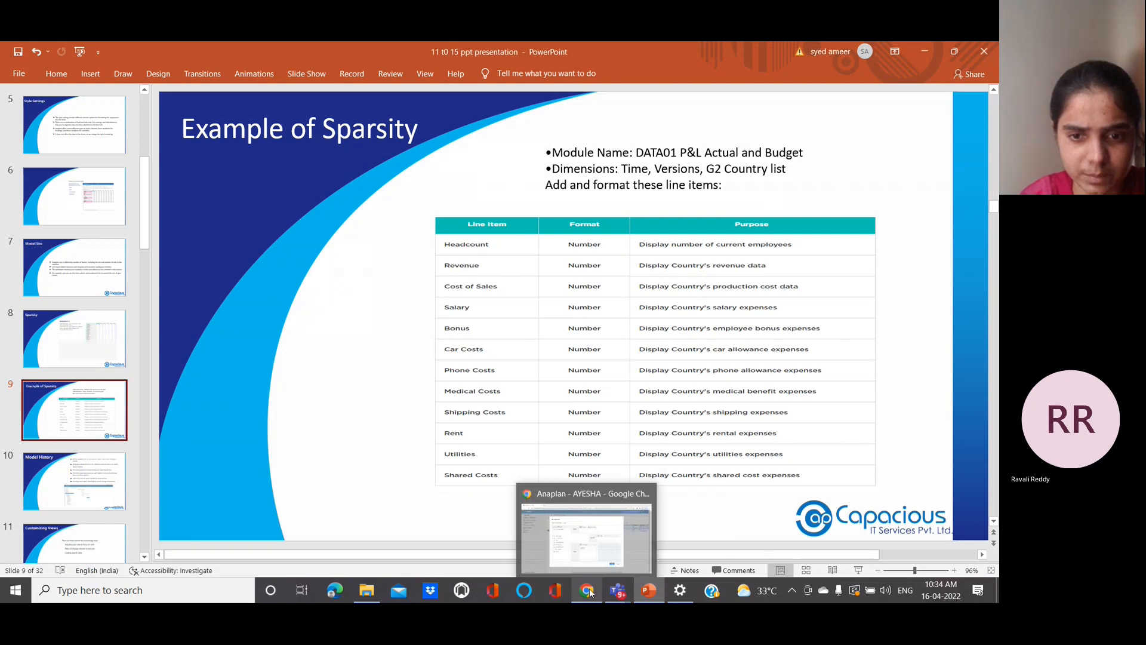
{"action": "left_click", "coordinate": [570, 533]}
{"action": "type", "text": "Cost of Sales"}
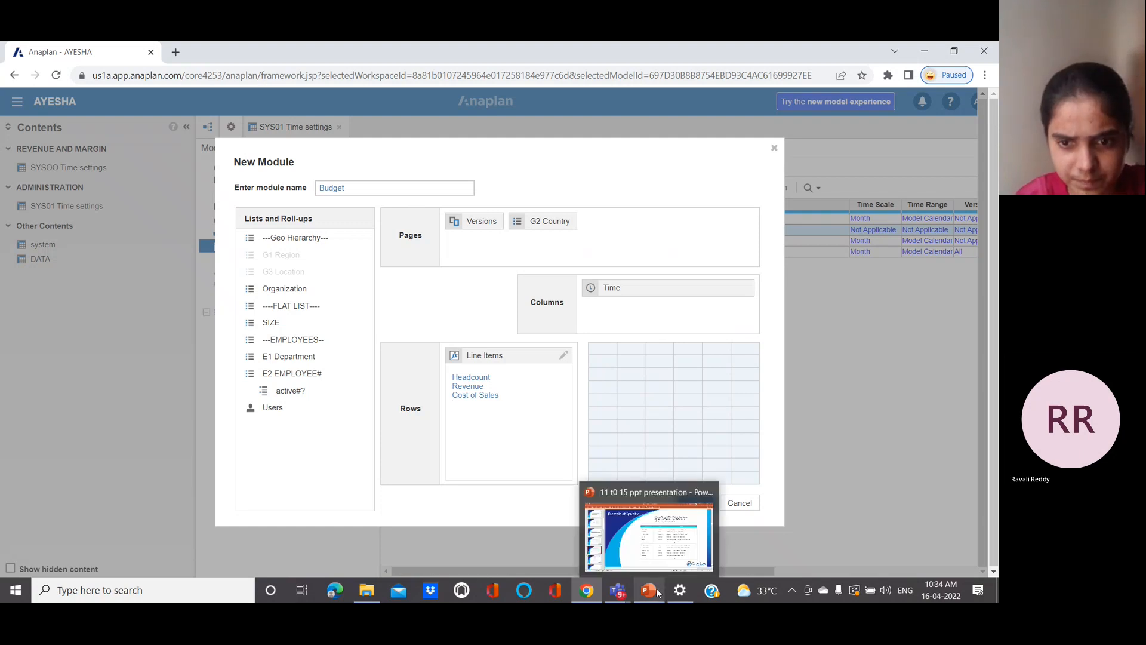
- Consult the PowerPoint line item table again and add a salary Bonus line item in Anaplan's new module dialog
{"action": "left_click", "coordinate": [653, 571]}
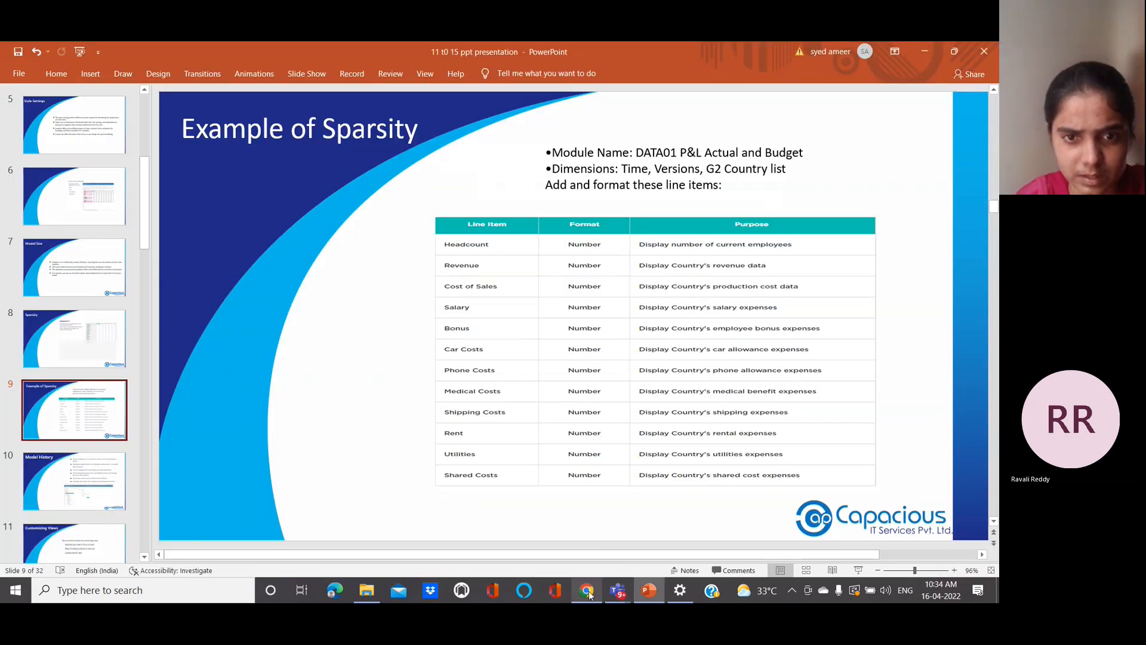
{"action": "mouse_move", "coordinate": [591, 593]}
{"action": "left_click", "coordinate": [583, 549]}
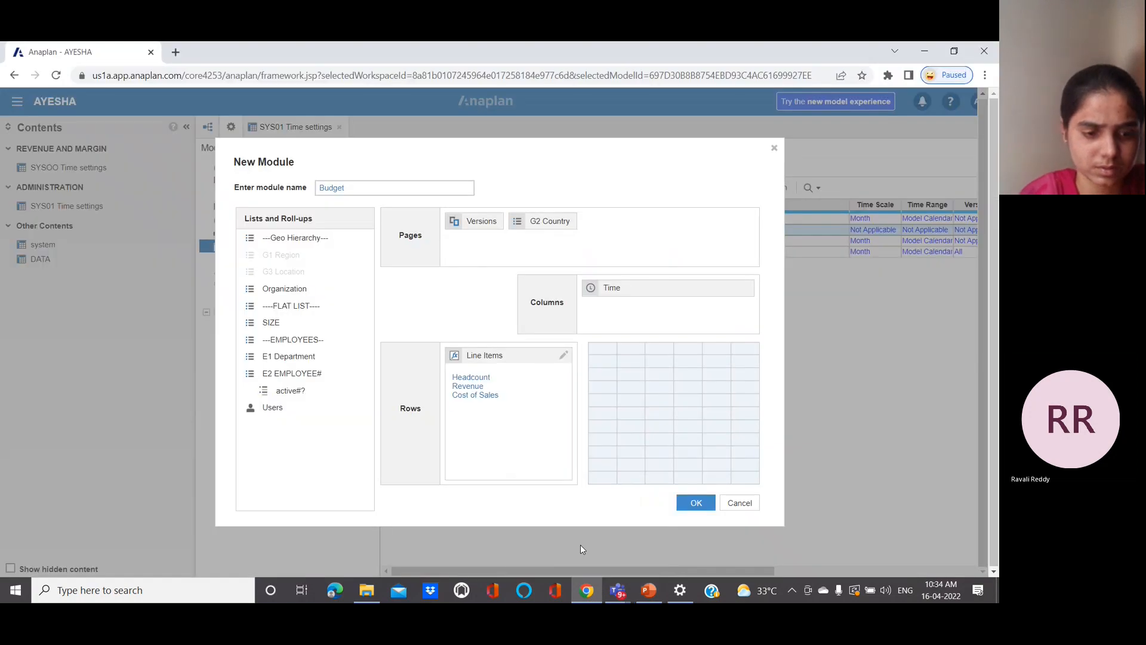
{"action": "type", "text": "alary "}
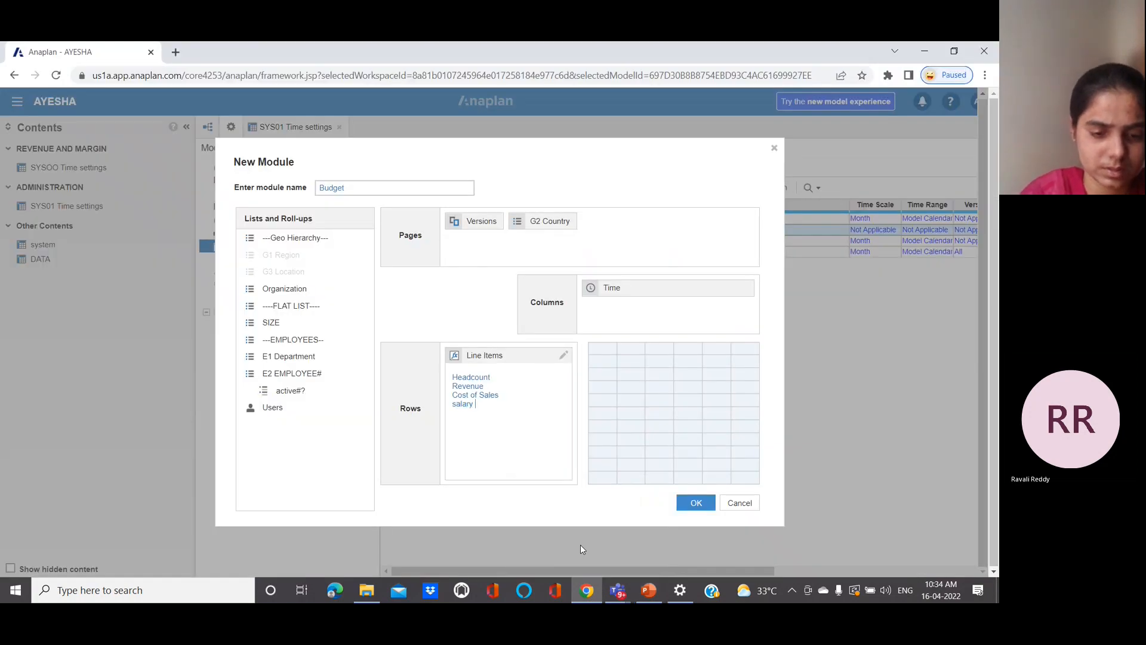
{"action": "type", "text": "Bonus"}
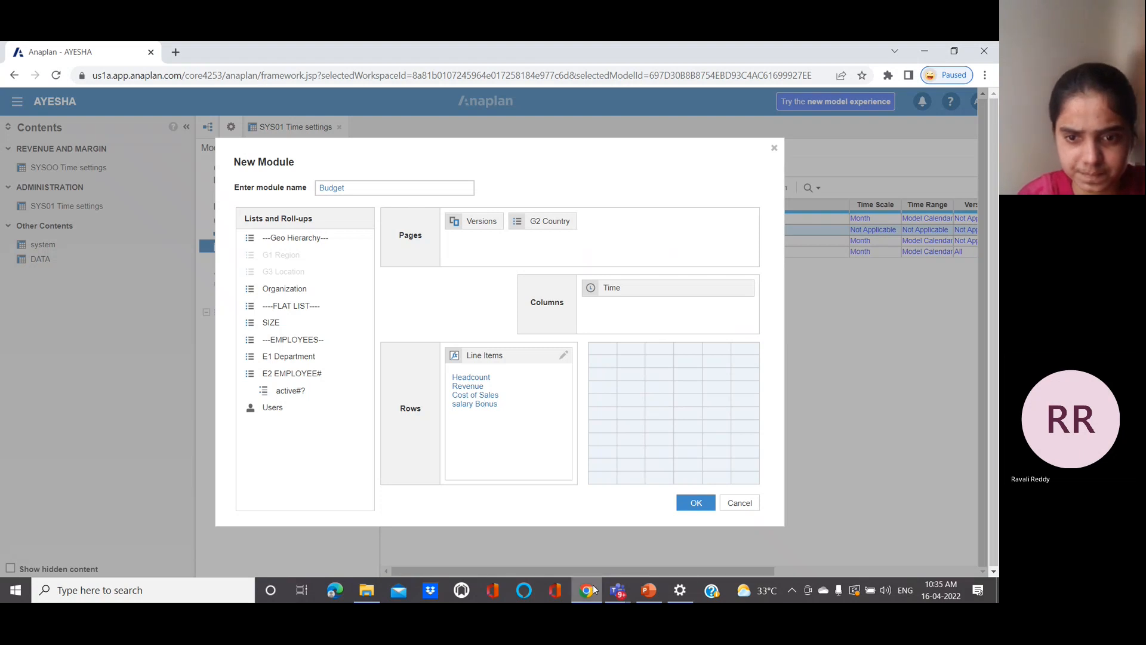
- Check the PowerPoint slide and add a line item named Phone costs, written as two words, in Anaplan
{"action": "mouse_move", "coordinate": [648, 592]}
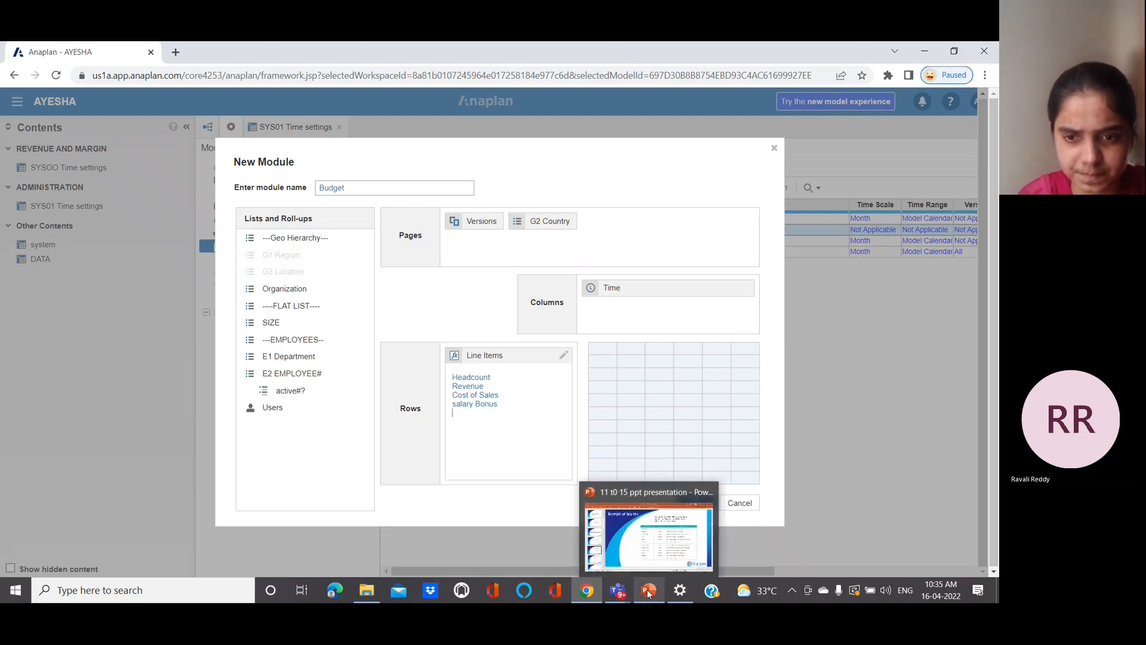
{"action": "left_click", "coordinate": [625, 536]}
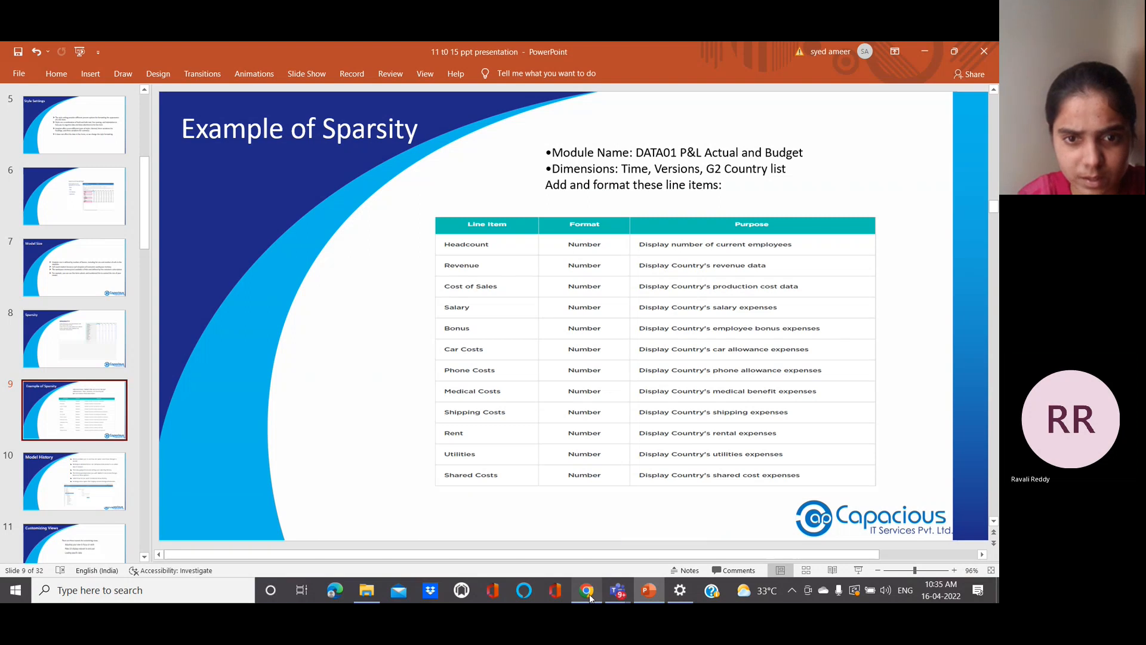
{"action": "mouse_move", "coordinate": [587, 590]}
{"action": "left_click", "coordinate": [583, 549]}
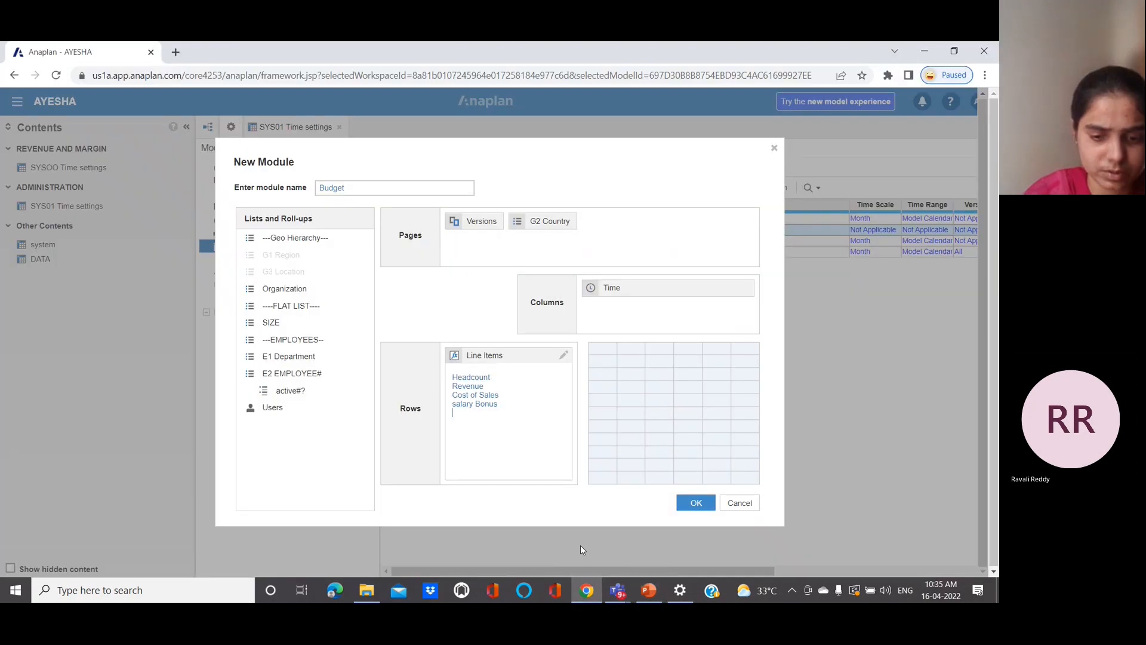
{"action": "type", "text": "Phonecost"}
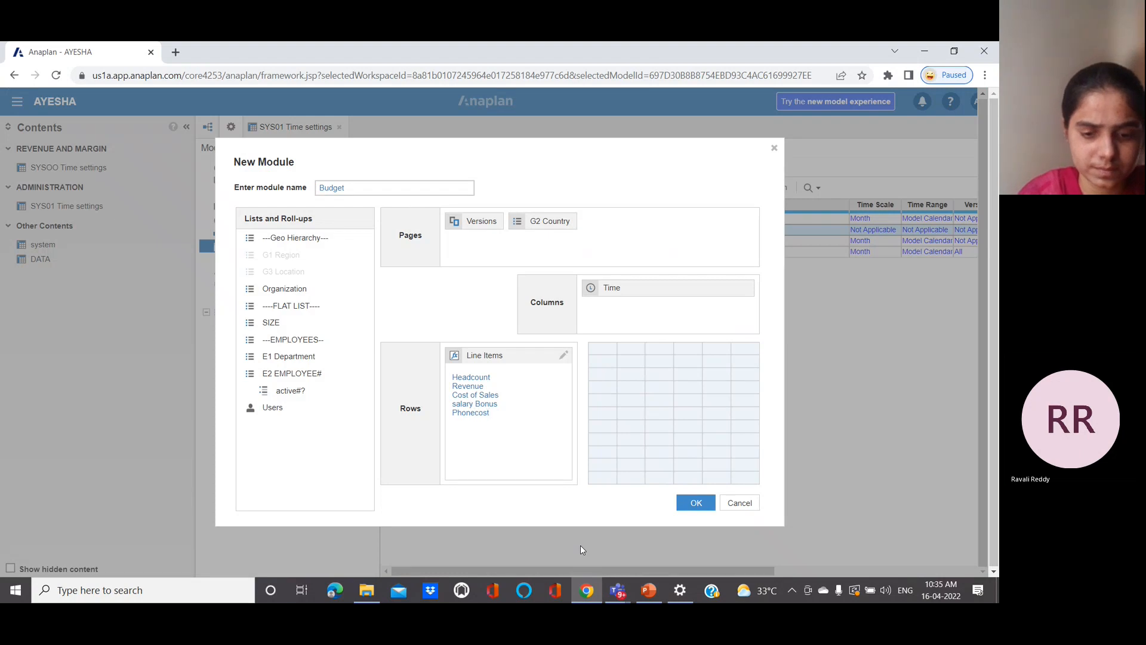
{"action": "type", "text": "s"}
{"action": "key", "text": "Return"}
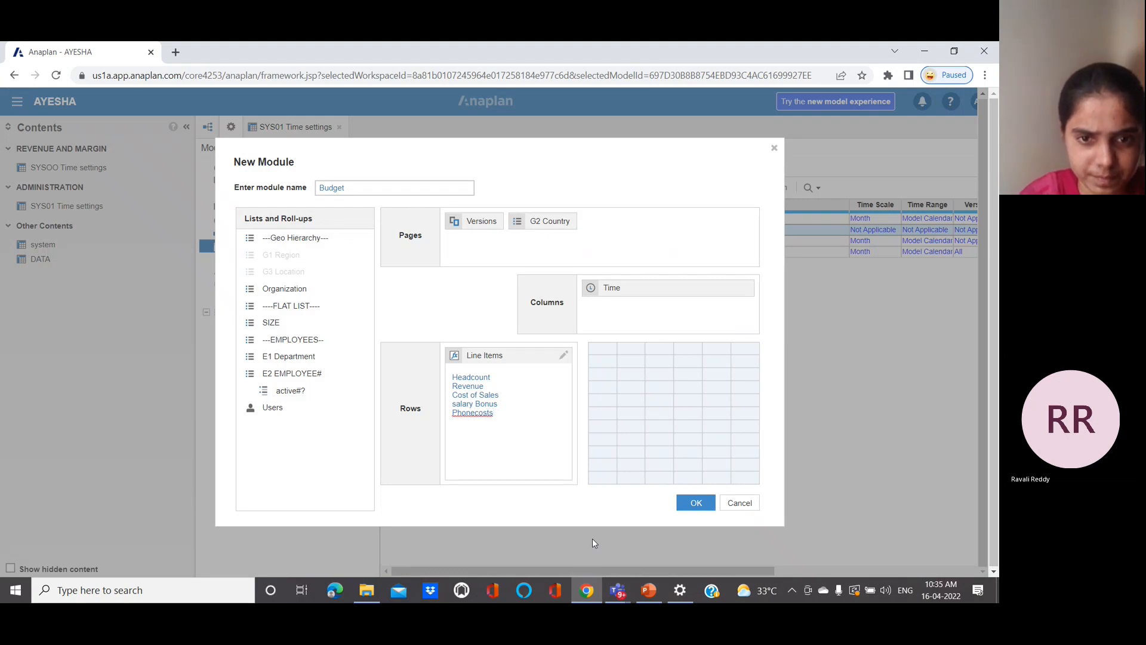
{"action": "left_click", "coordinate": [474, 416]}
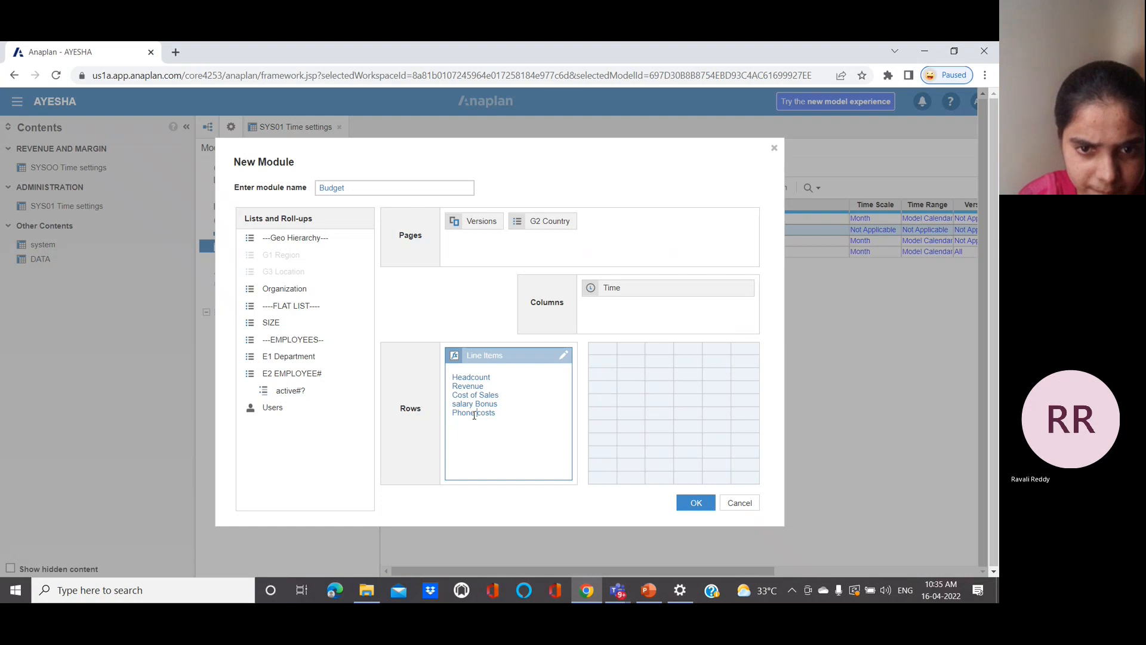
{"action": "left_click", "coordinate": [502, 416]}
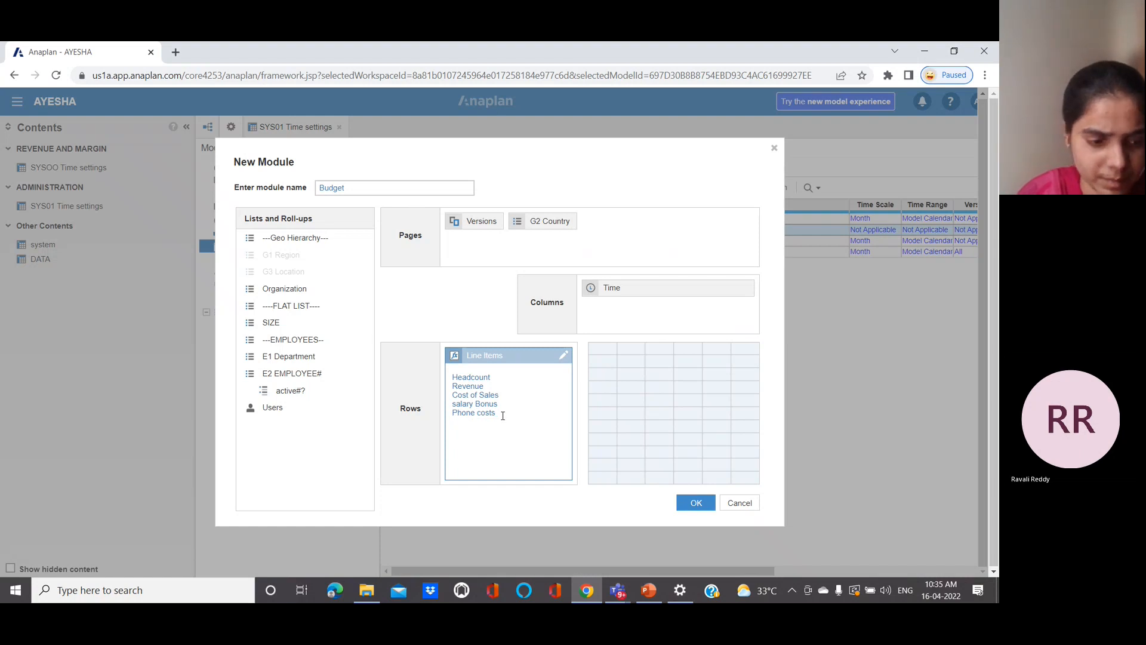
- Add Medical costs and Shipping costs on separate lines below Phone costs
{"action": "key", "text": "Return"}
{"action": "type", "text": "Mes"}
{"action": "type", "text": "ical Co"}
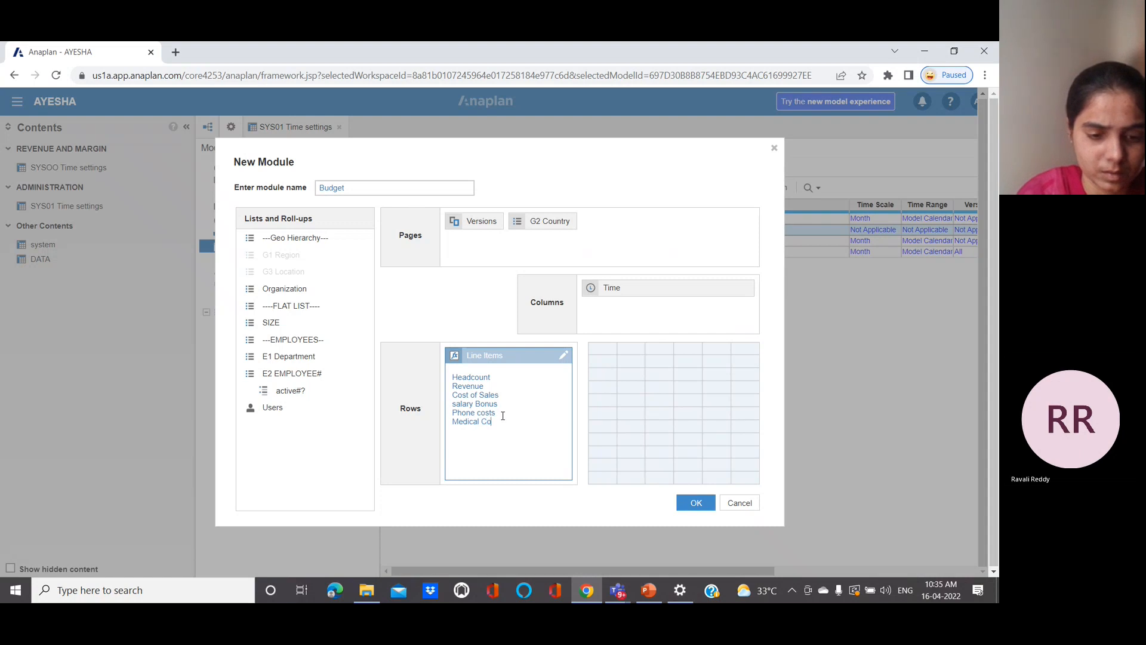
{"action": "type", "text": "sts"}
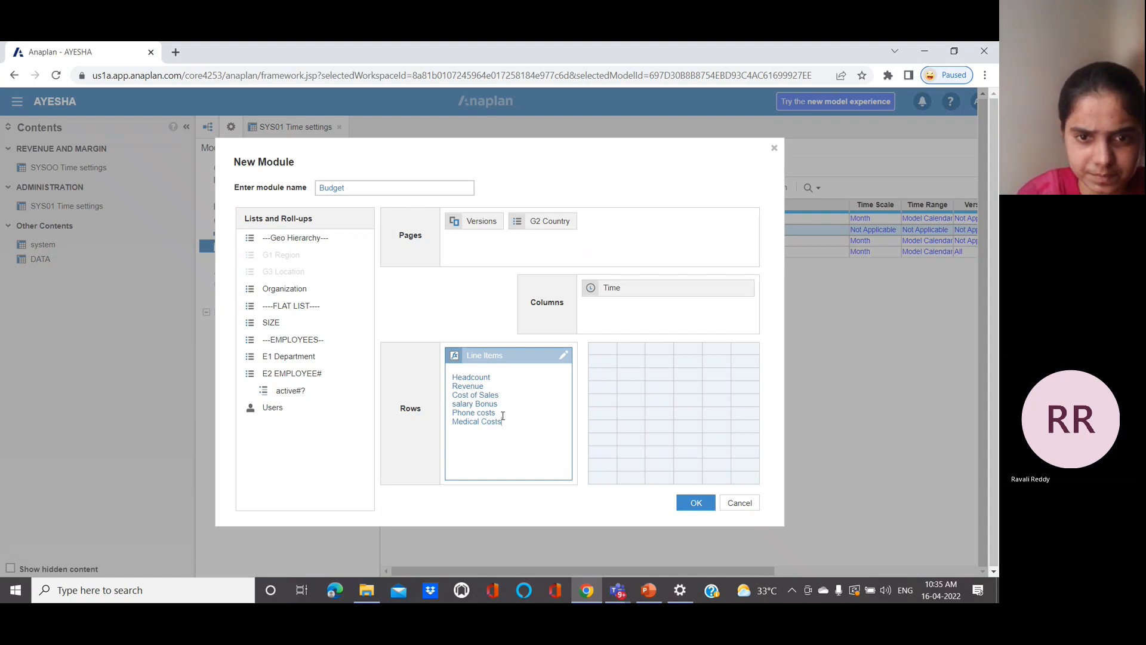
{"action": "key", "text": "BackSpace"}
{"action": "type", "text": "costs"}
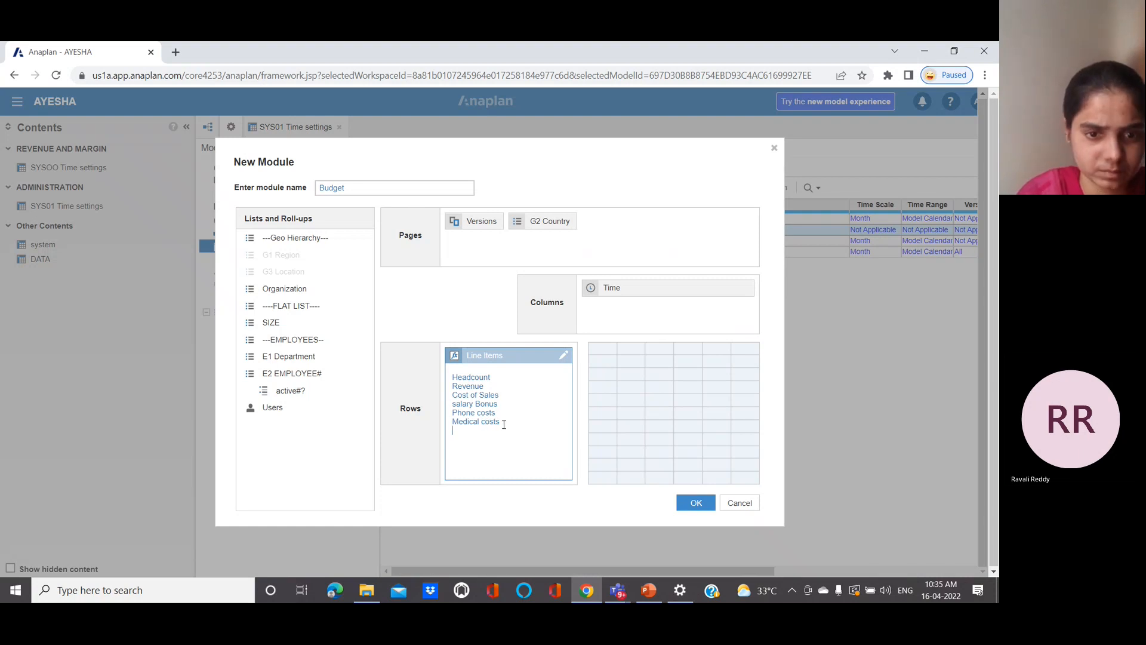
{"action": "type", "text": " Shipp"}
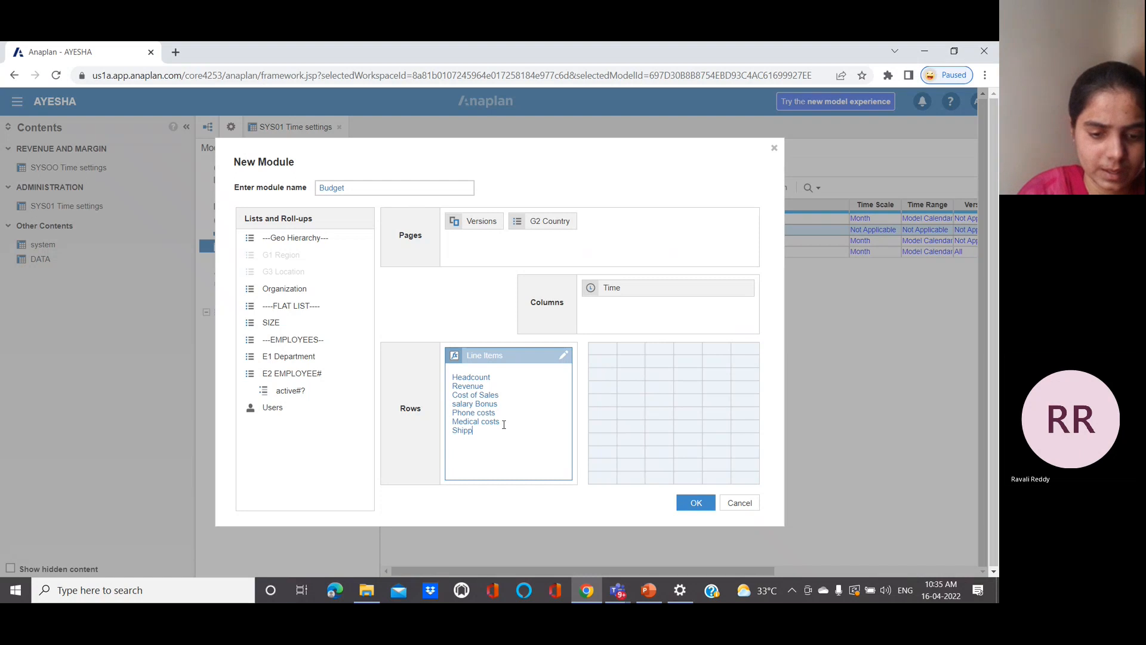
{"action": "type", "text": "ing costs"}
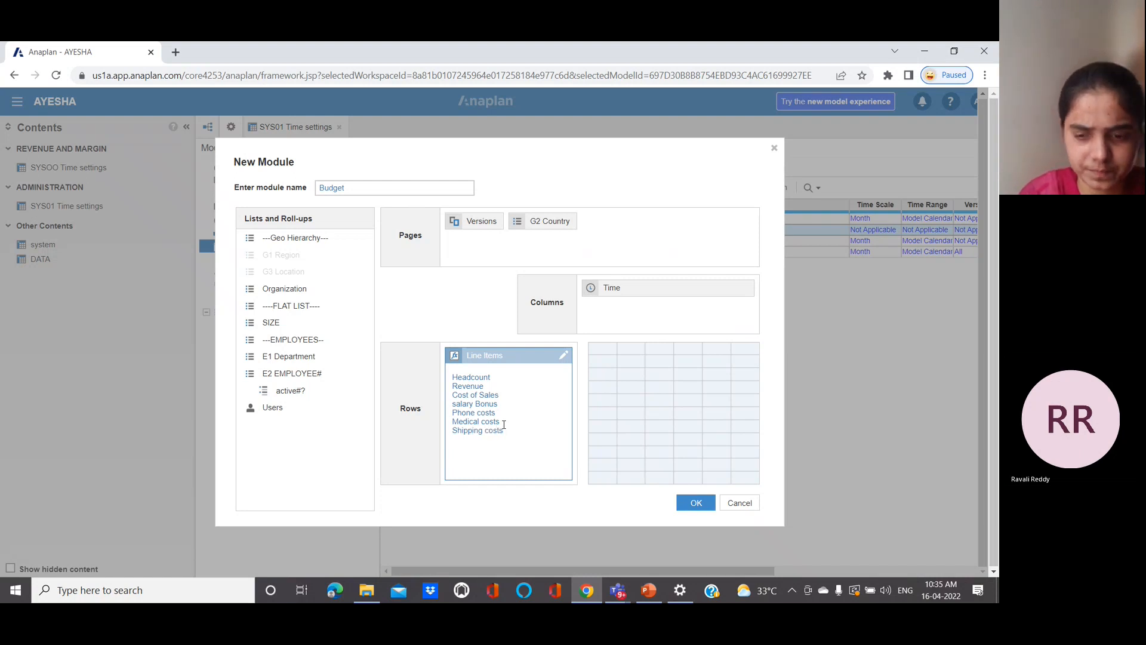
{"action": "key", "text": "Return"}
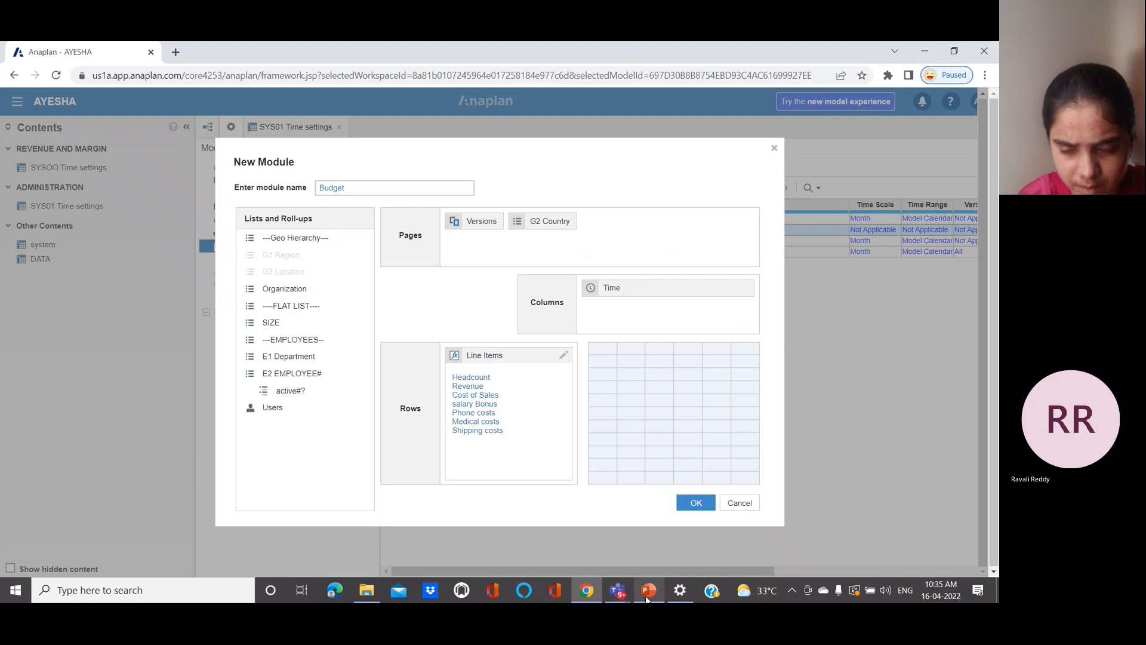
- Check the remaining line items on the PowerPoint slide and add Rent, Utilities and Shared cost on separate lines in Anaplan
{"action": "mouse_move", "coordinate": [647, 593]}
{"action": "left_click", "coordinate": [640, 551]}
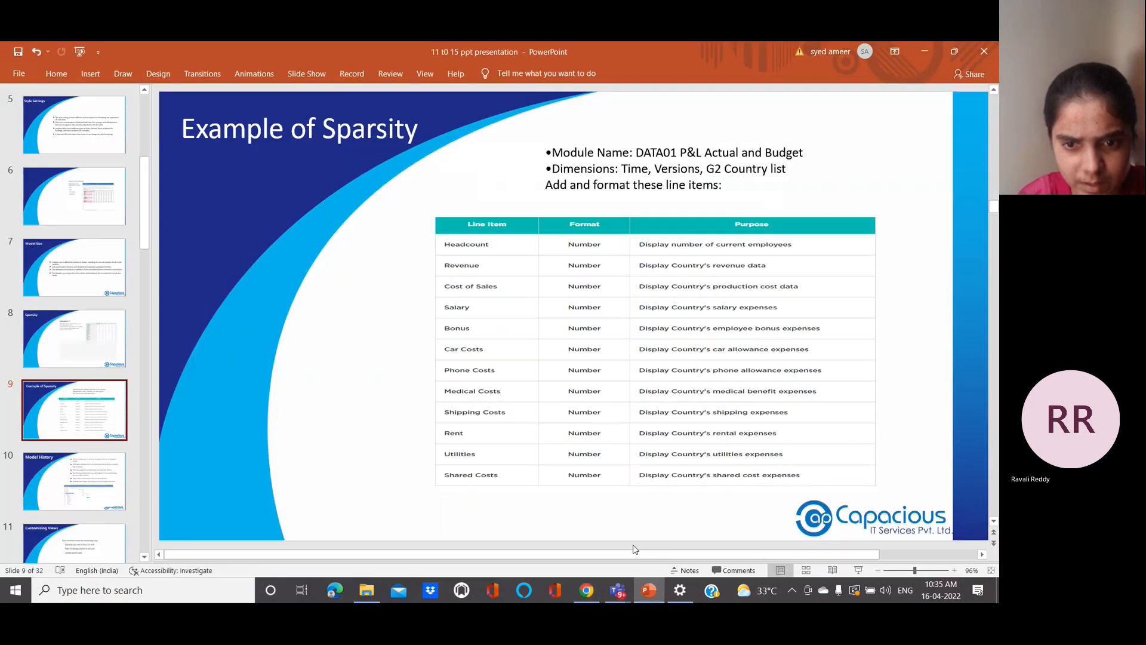
{"action": "mouse_move", "coordinate": [592, 591]}
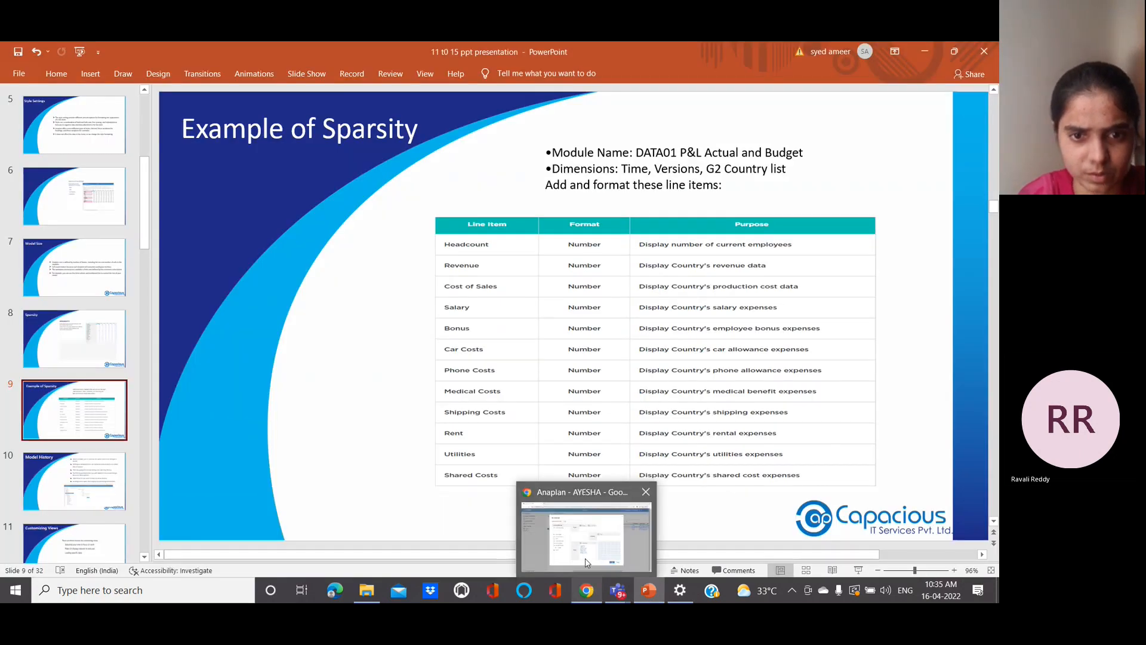
{"action": "left_click", "coordinate": [586, 562]}
{"action": "type", "text": "Re"}
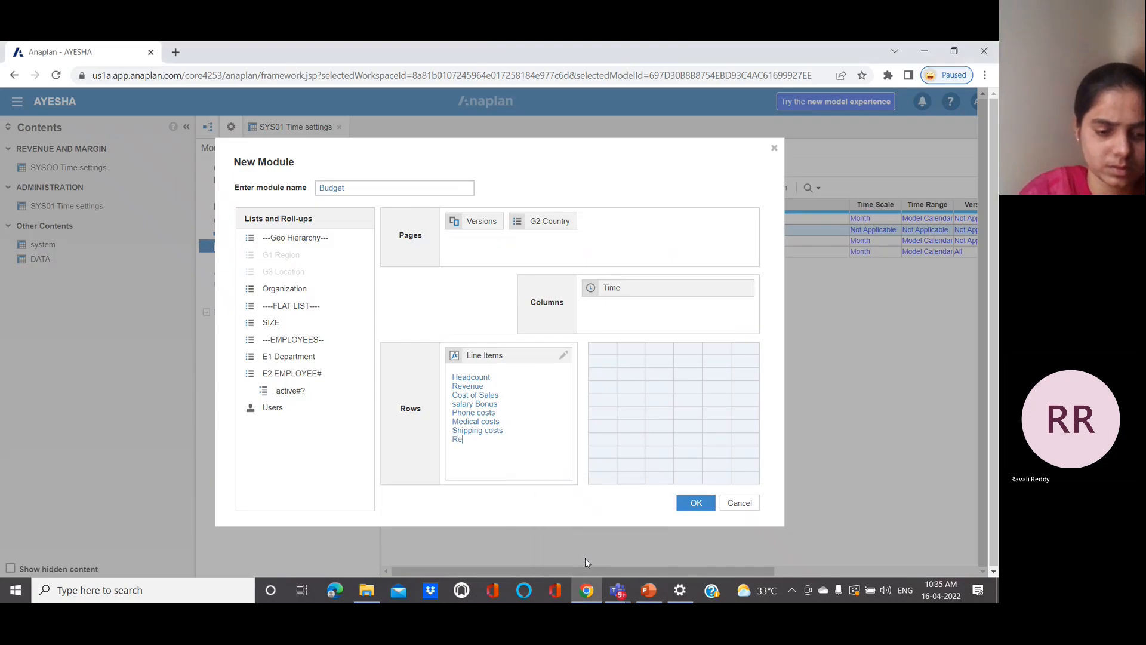
{"action": "type", "text": "nt"}
{"action": "key", "text": "Return"}
{"action": "type", "text": "Utilities "}
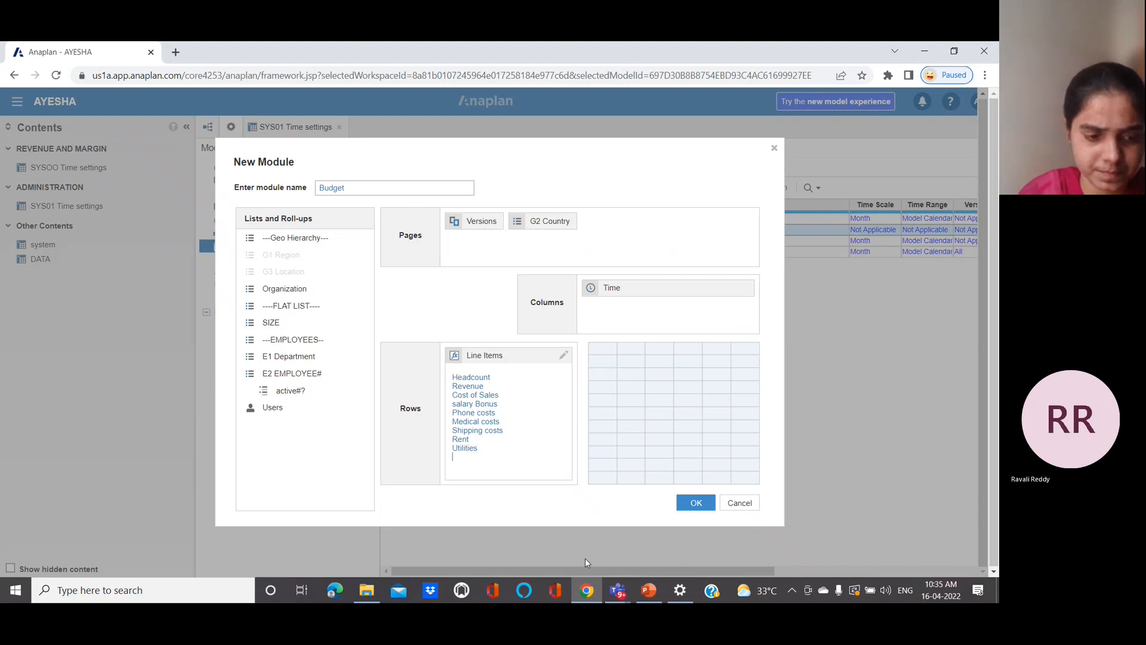
{"action": "type", "text": "Shared"}
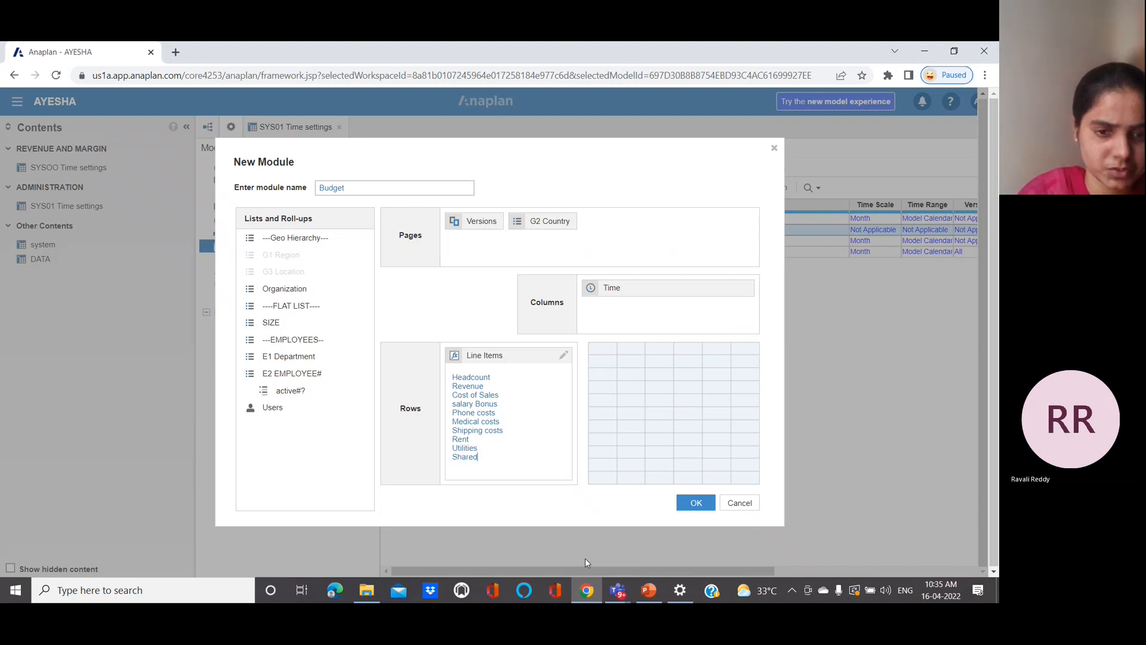
{"action": "type", "text": " cost"}
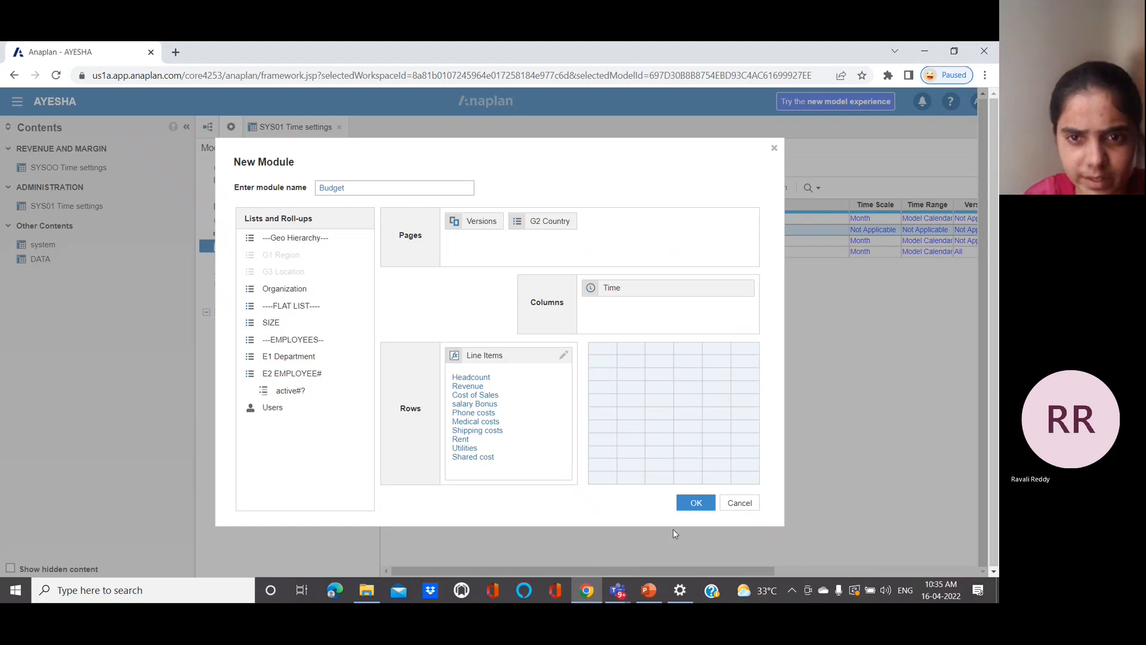
- Create the Budget module from the entered settings and switch it to blueprint view
{"action": "left_click", "coordinate": [690, 502]}
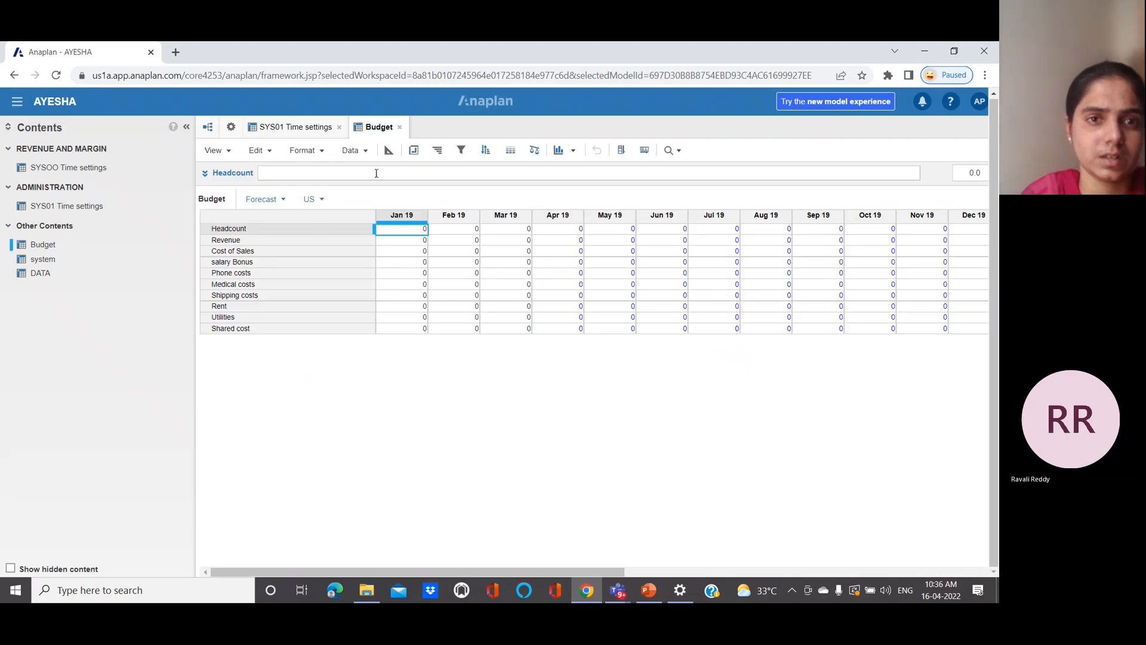
{"action": "left_click", "coordinate": [366, 152]}
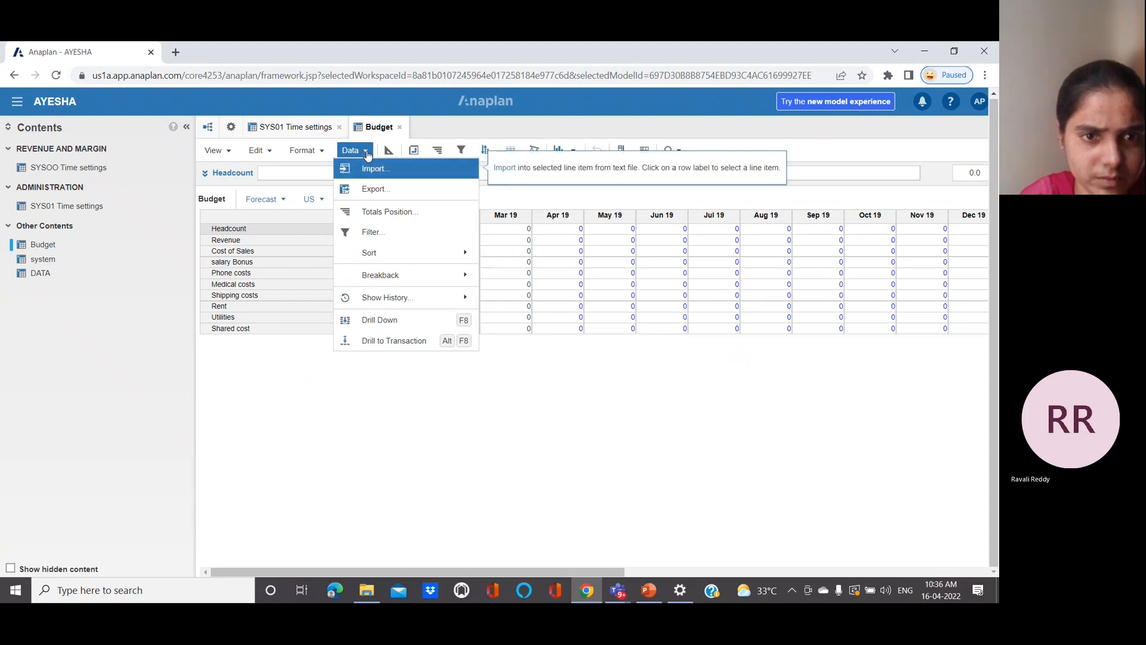
{"action": "left_click", "coordinate": [338, 397]}
{"action": "left_click", "coordinate": [388, 152]}
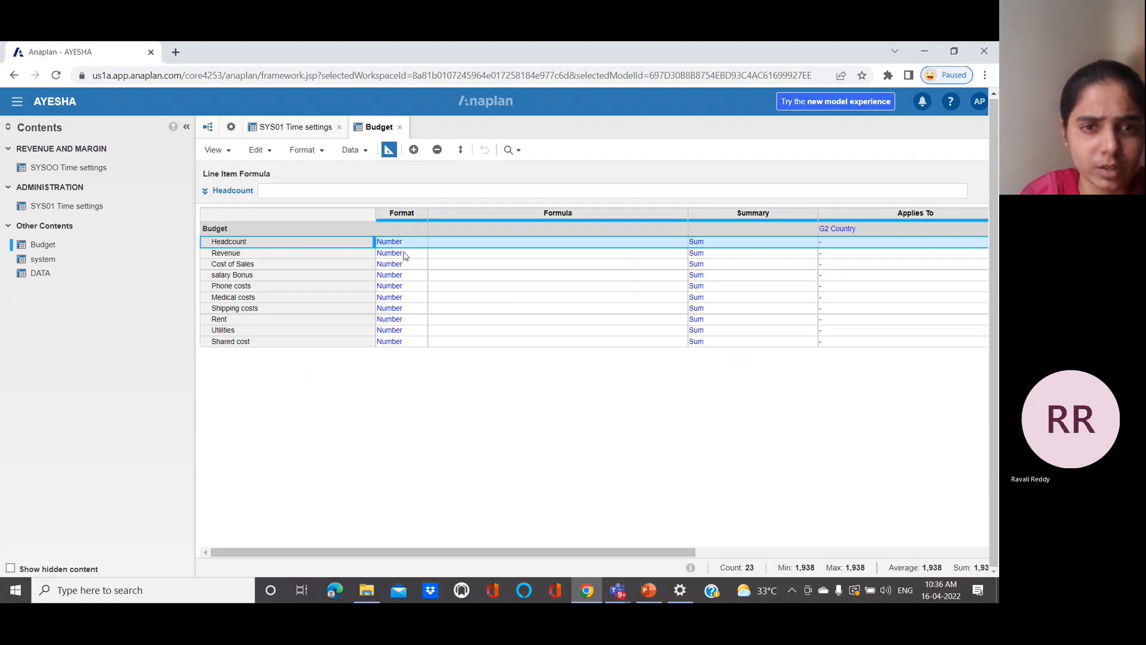
- Try to import into the Budget module's line items from the existing source P&L+Actuals+&+Budget.csv
{"action": "left_click", "coordinate": [365, 153]}
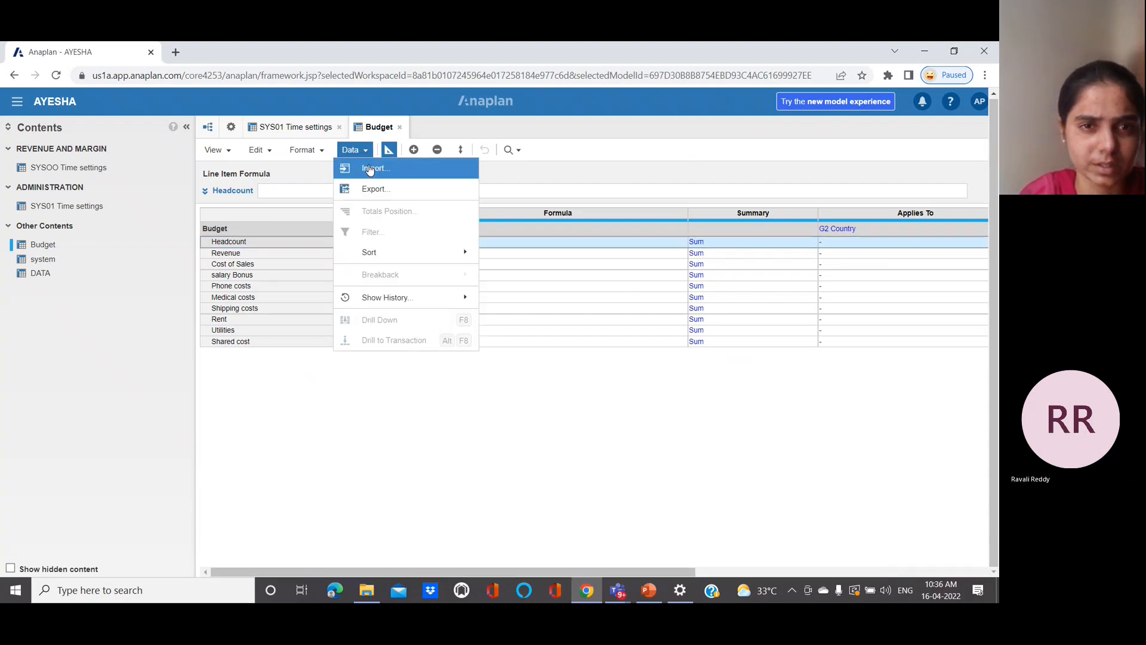
{"action": "left_click", "coordinate": [369, 169]}
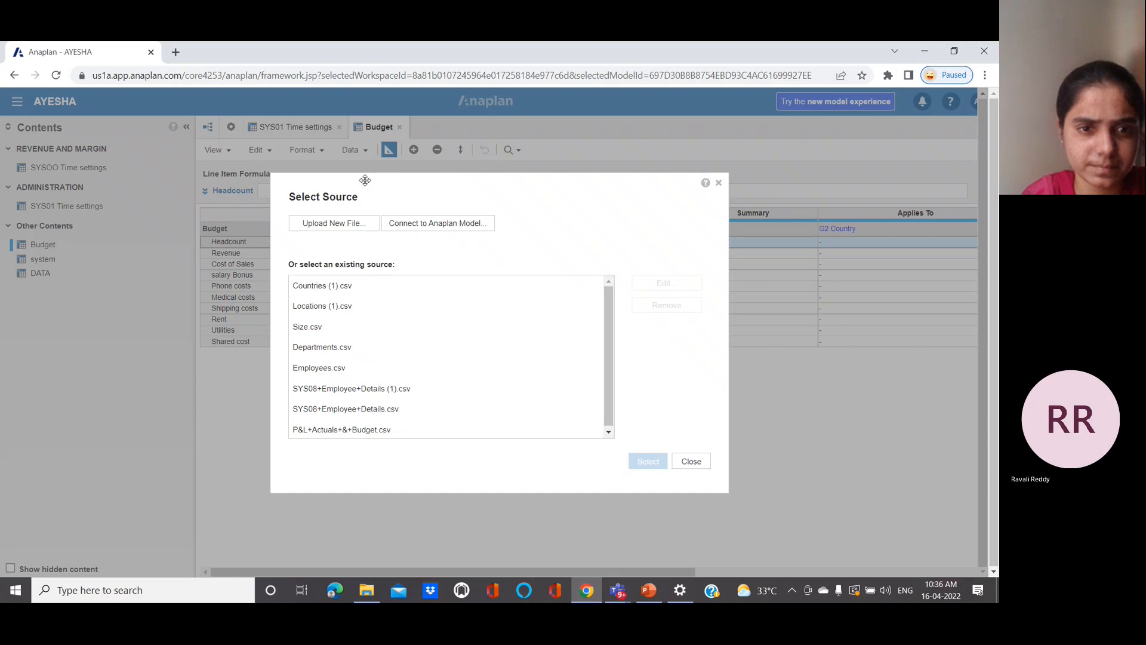
{"action": "left_click", "coordinate": [438, 432]}
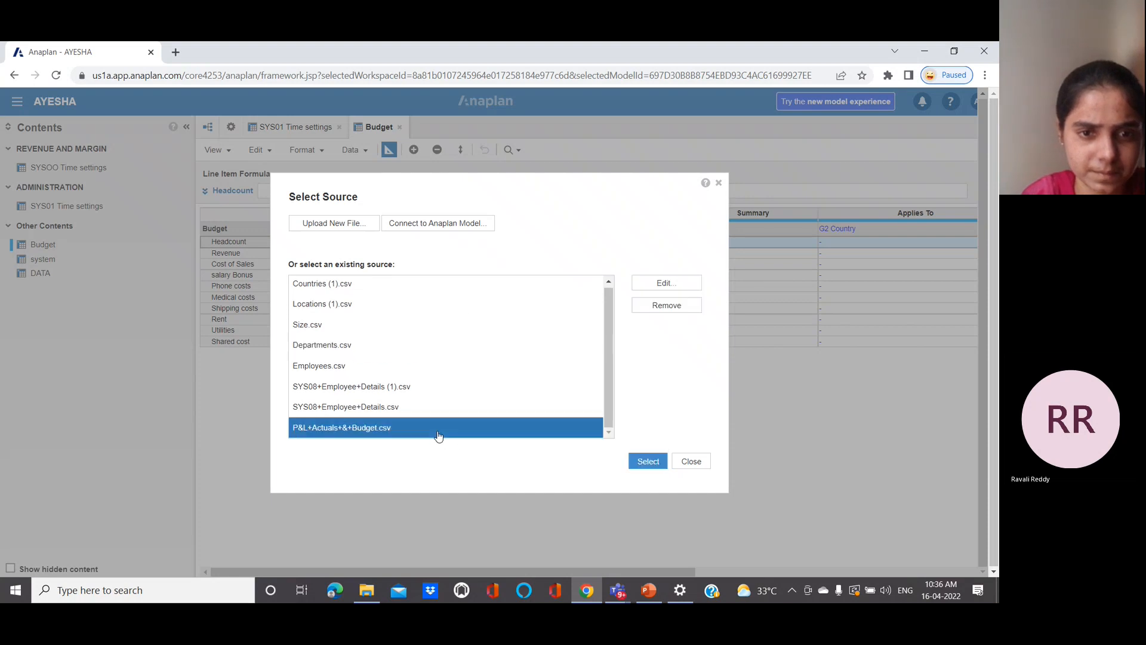
{"action": "left_click", "coordinate": [645, 461]}
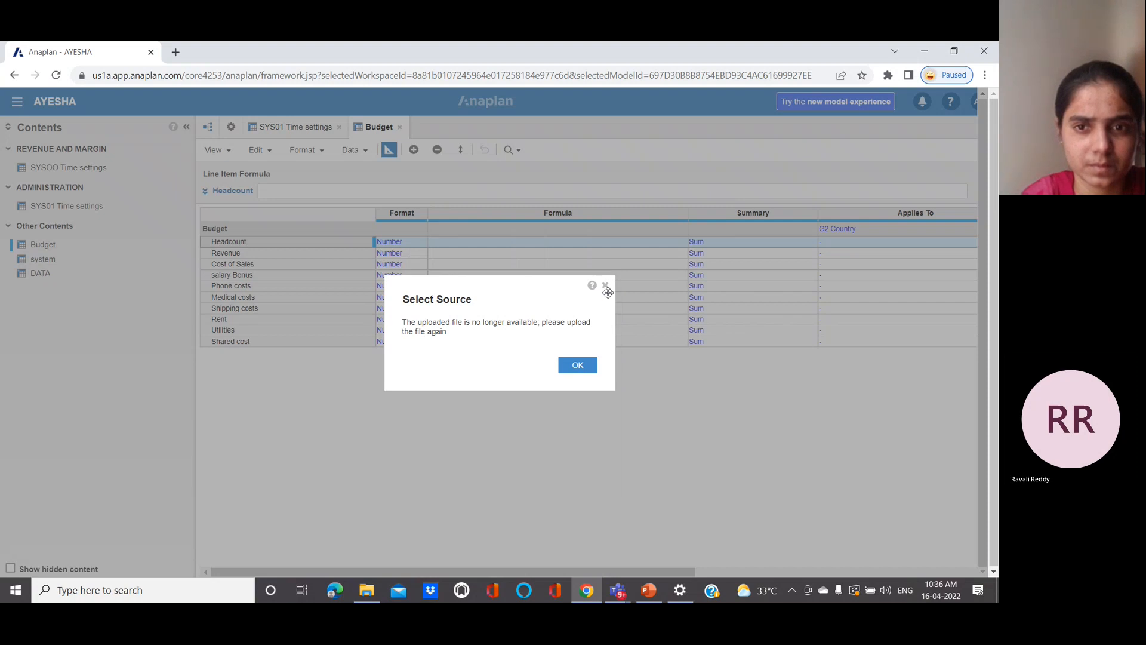
{"action": "left_click", "coordinate": [605, 286]}
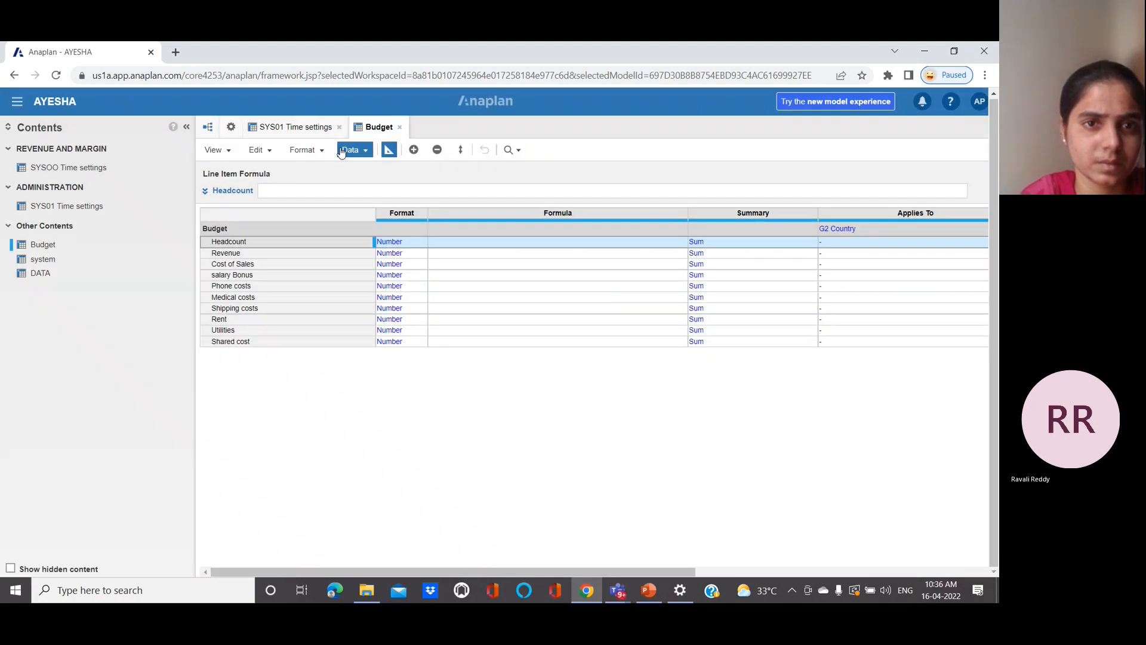
- Start a new import into the Budget module and upload the P&L+Actuals+&+Budget file from the Downloads folder
{"action": "left_click", "coordinate": [361, 153]}
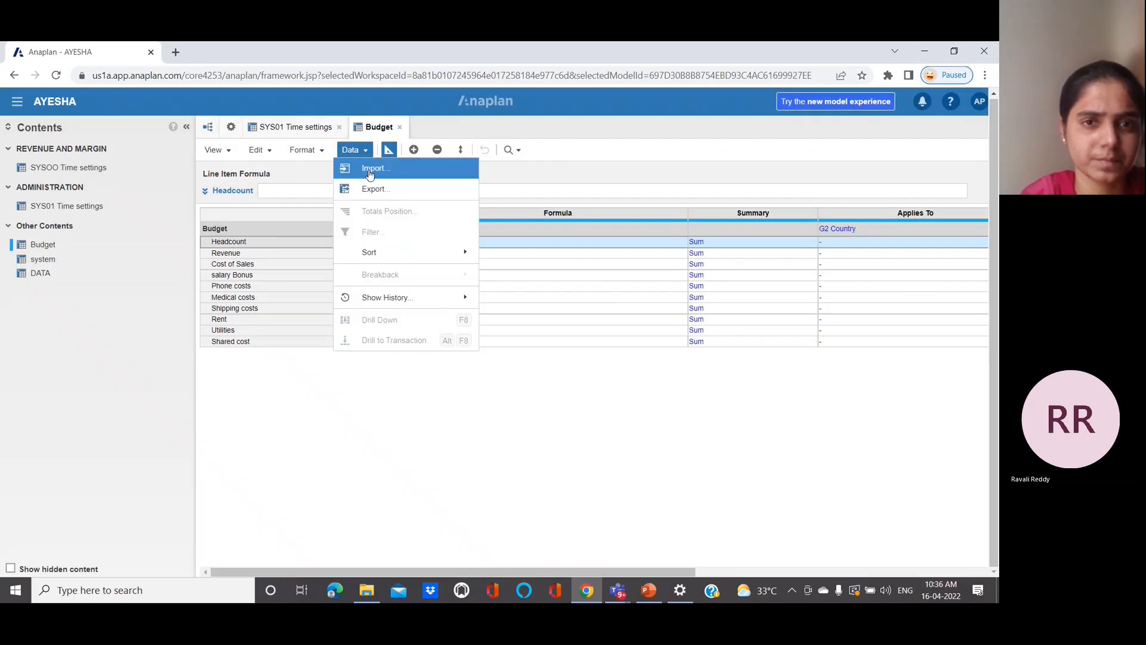
{"action": "left_click", "coordinate": [370, 171]}
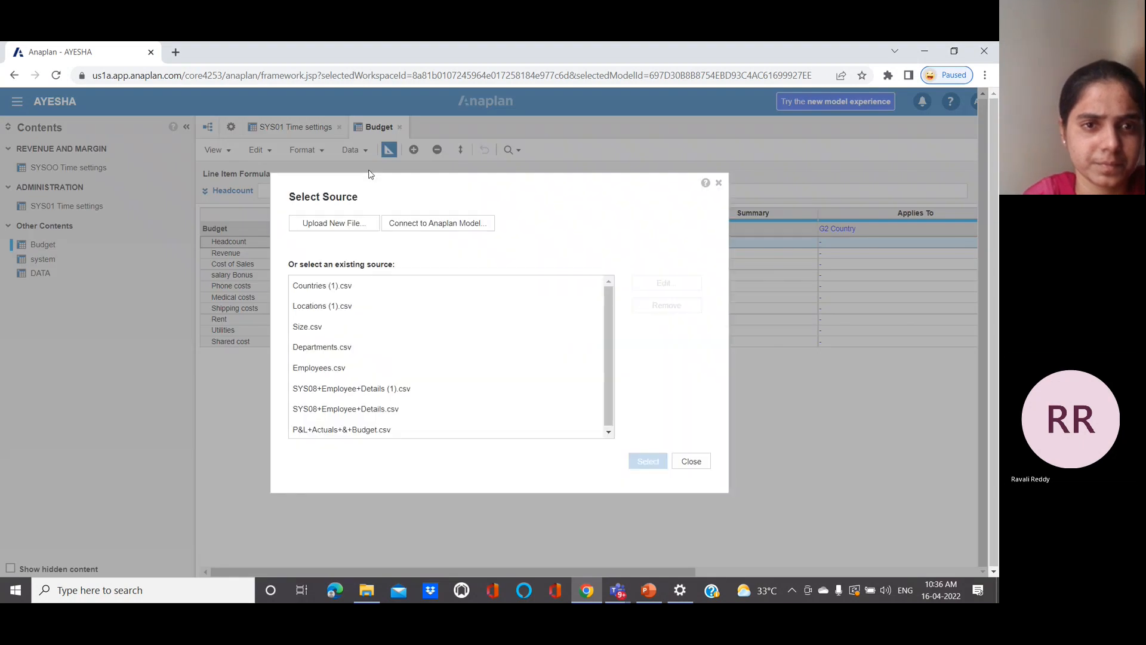
{"action": "left_click", "coordinate": [346, 223]}
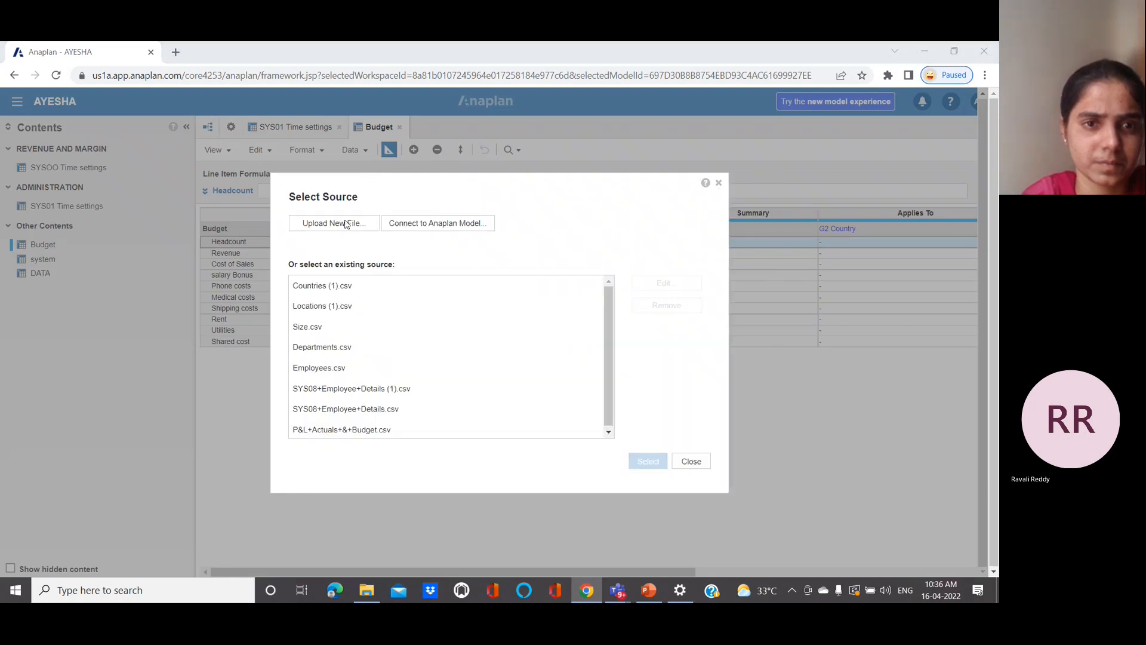
{"action": "left_click_drag", "start_coordinate": [490, 128], "coordinate": [497, 193]}
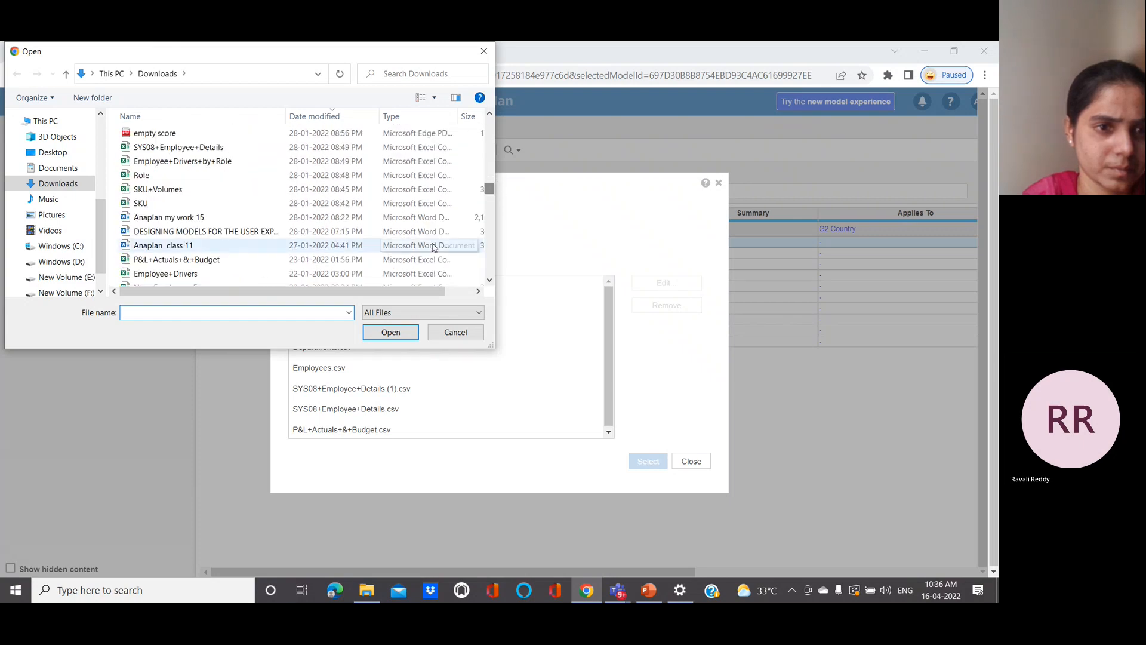
{"action": "left_click", "coordinate": [418, 260]}
{"action": "left_click", "coordinate": [406, 339]}
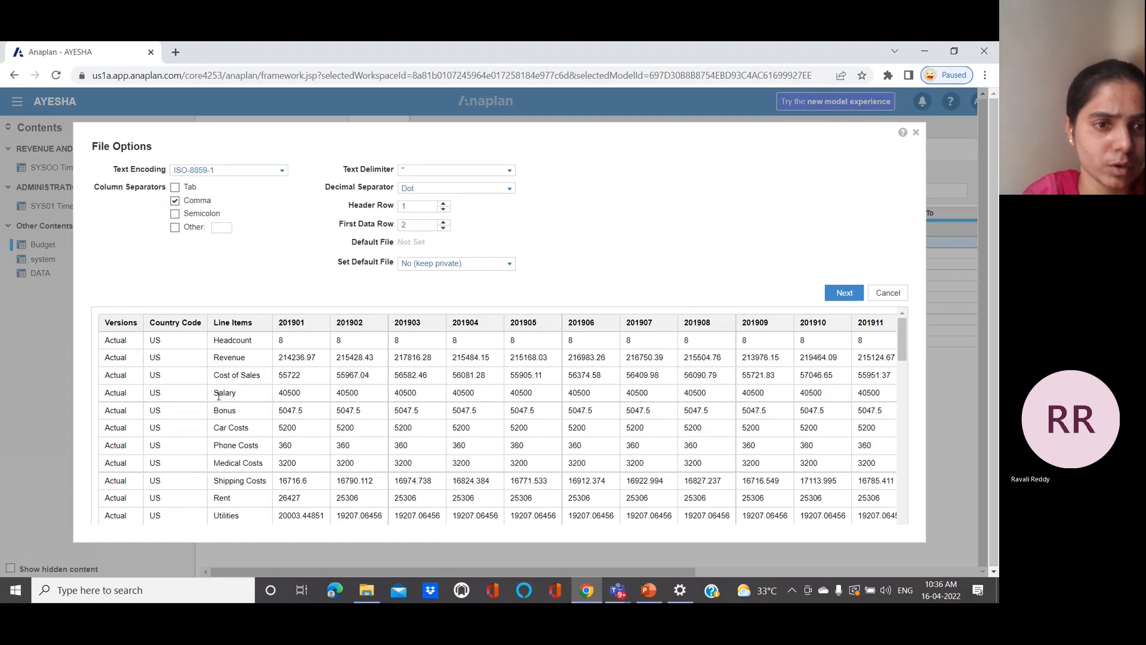
- Set the uploaded file as the default import file for Admins Only, then close the mapping without importing
{"action": "left_click", "coordinate": [509, 264]}
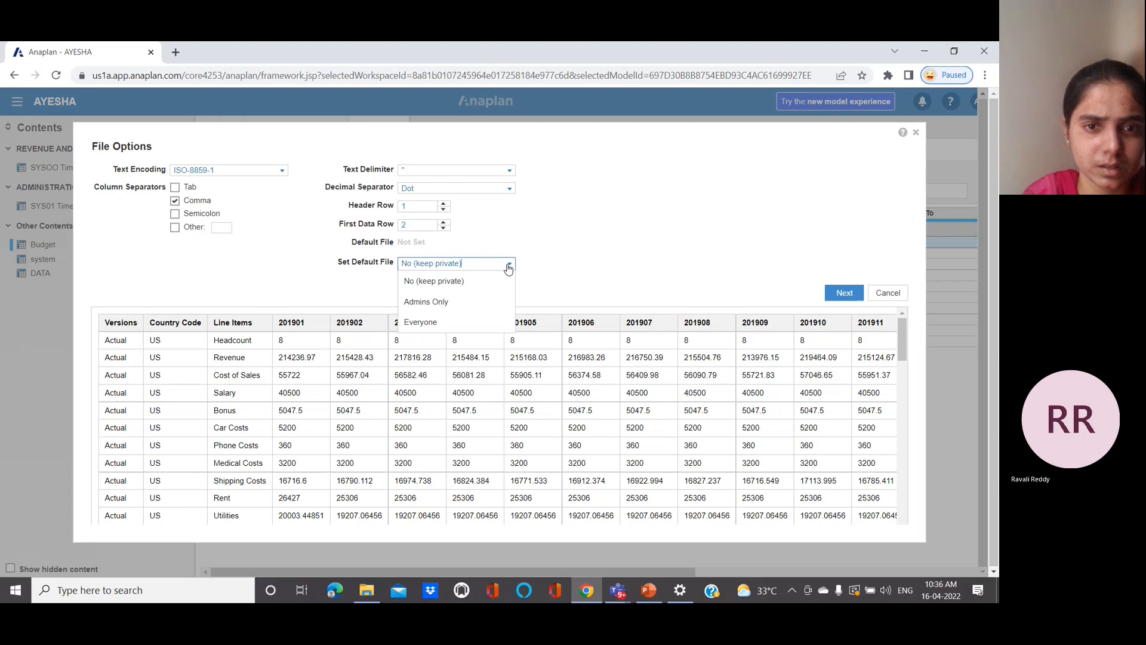
{"action": "left_click", "coordinate": [495, 303]}
{"action": "left_click", "coordinate": [845, 293]}
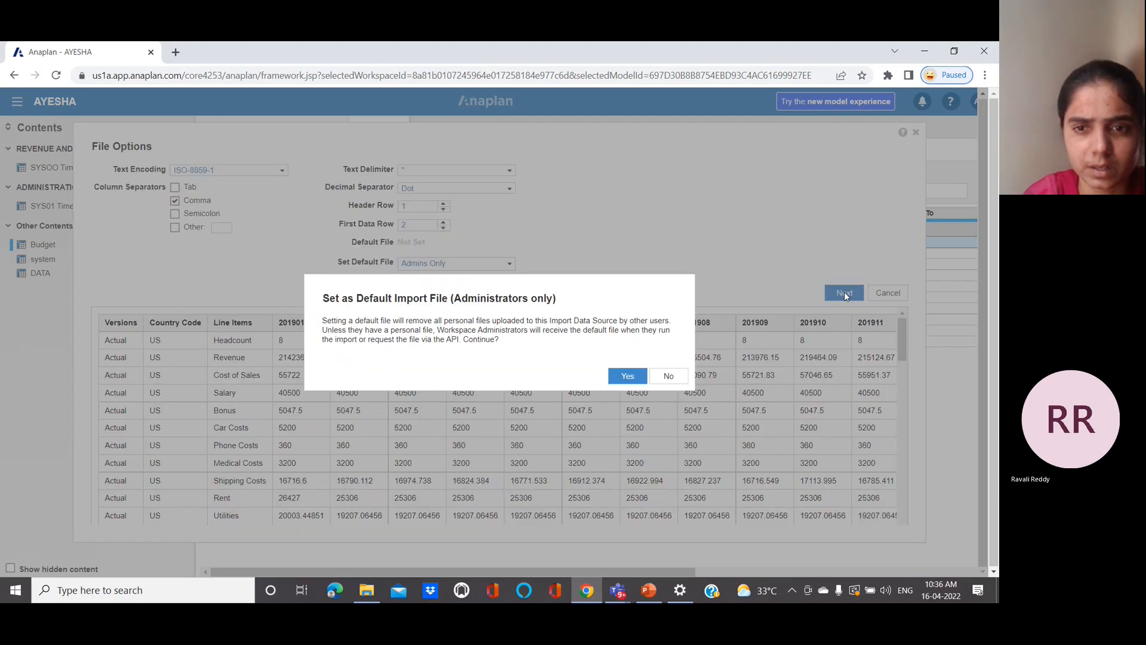
{"action": "left_click", "coordinate": [628, 376]}
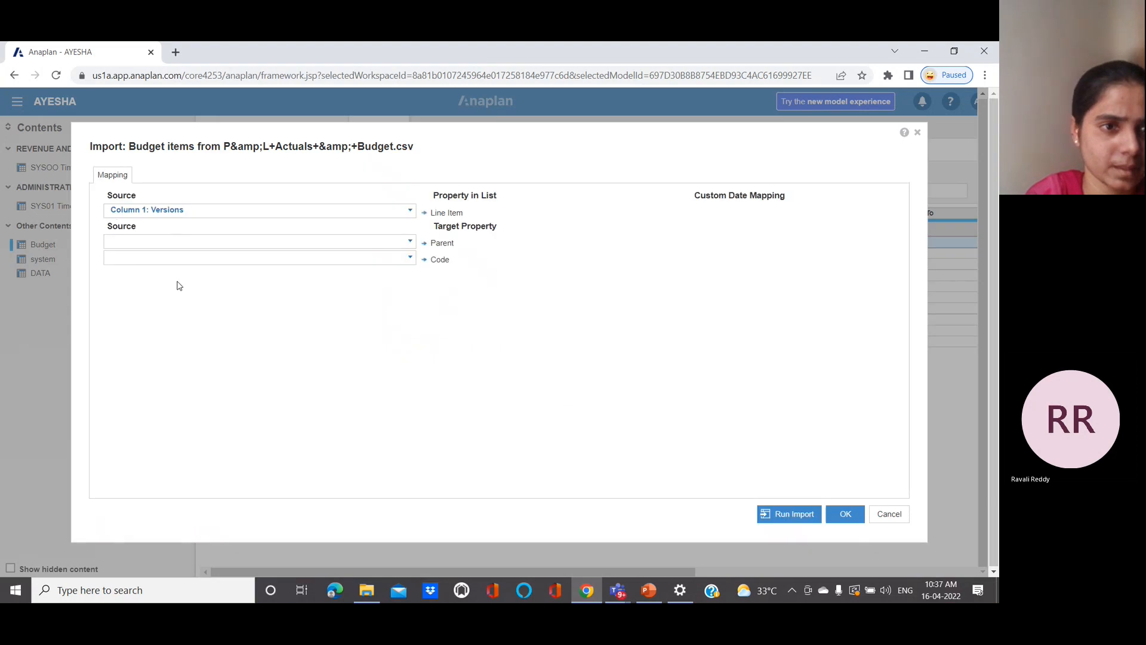
{"action": "left_click", "coordinate": [918, 133]}
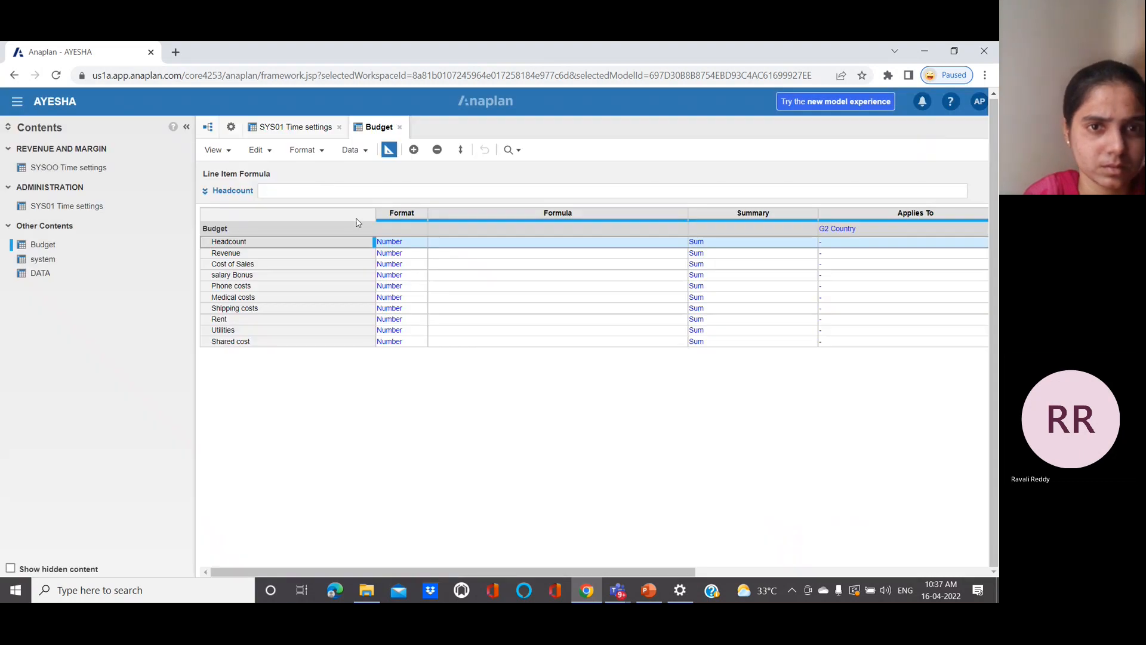
- Restart the Budget import, upload P&L+Actuals+&+Budget from Downloads again and continue to the mapping with the offered file options
{"action": "left_click", "coordinate": [352, 150]}
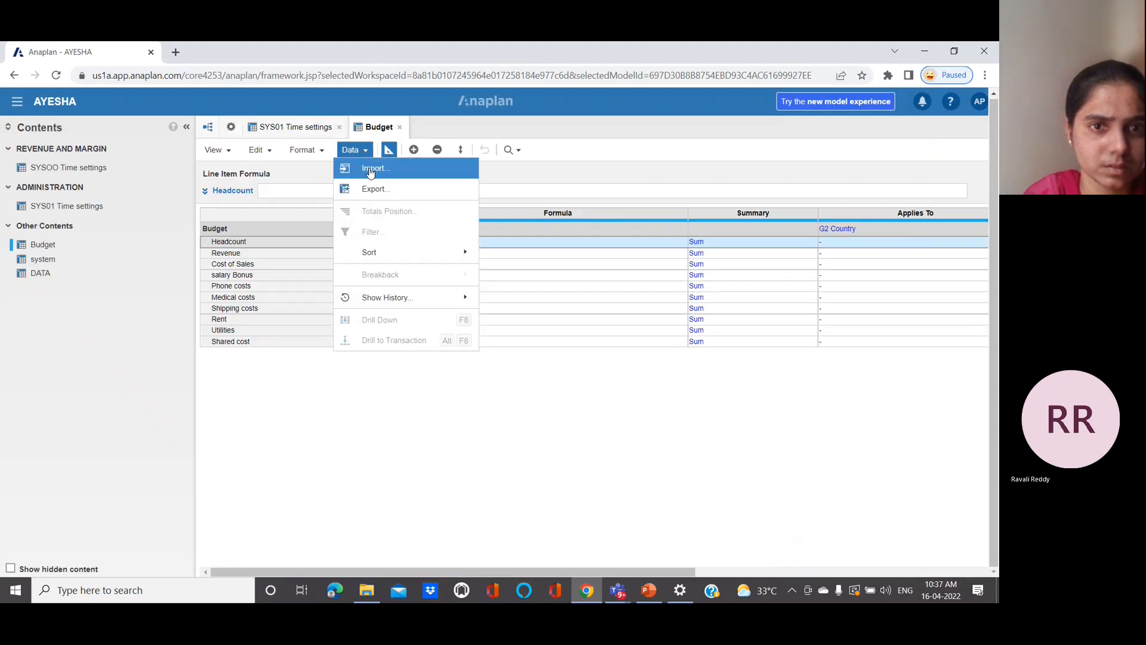
{"action": "left_click", "coordinate": [372, 170]}
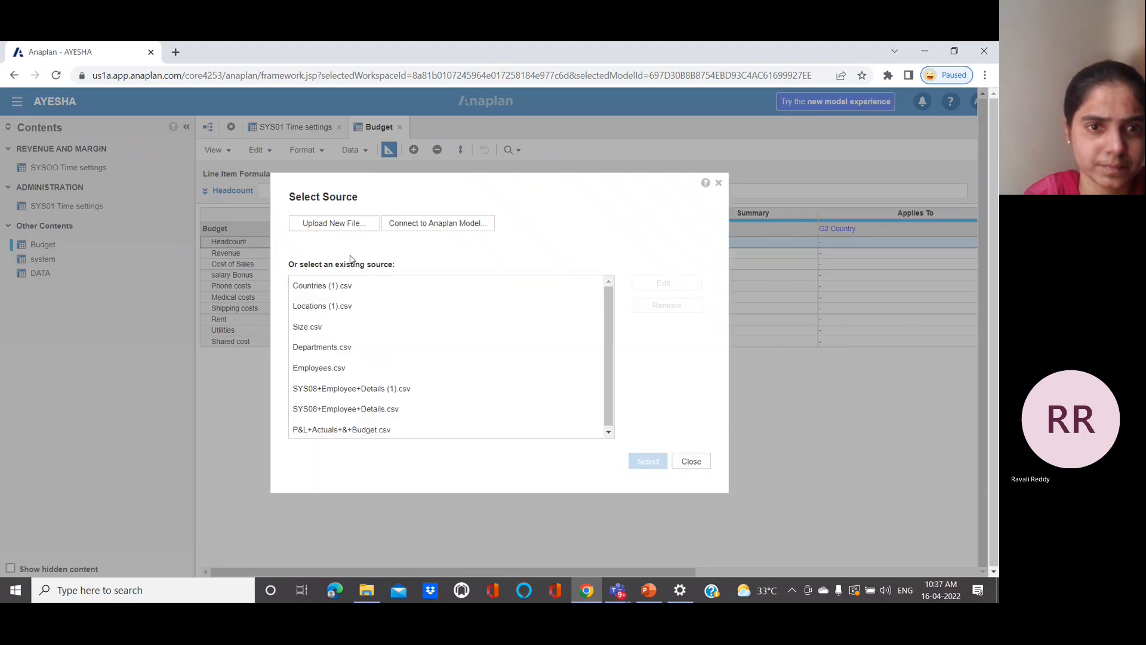
{"action": "left_click", "coordinate": [340, 224]}
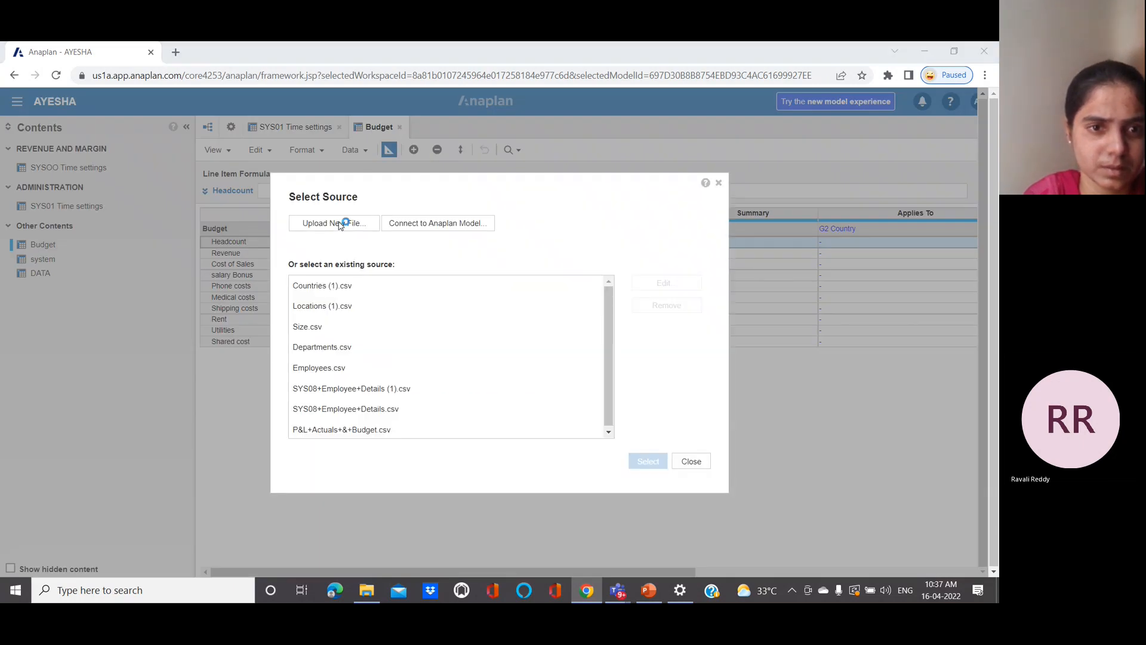
{"action": "left_click_drag", "start_coordinate": [490, 125], "coordinate": [497, 195]}
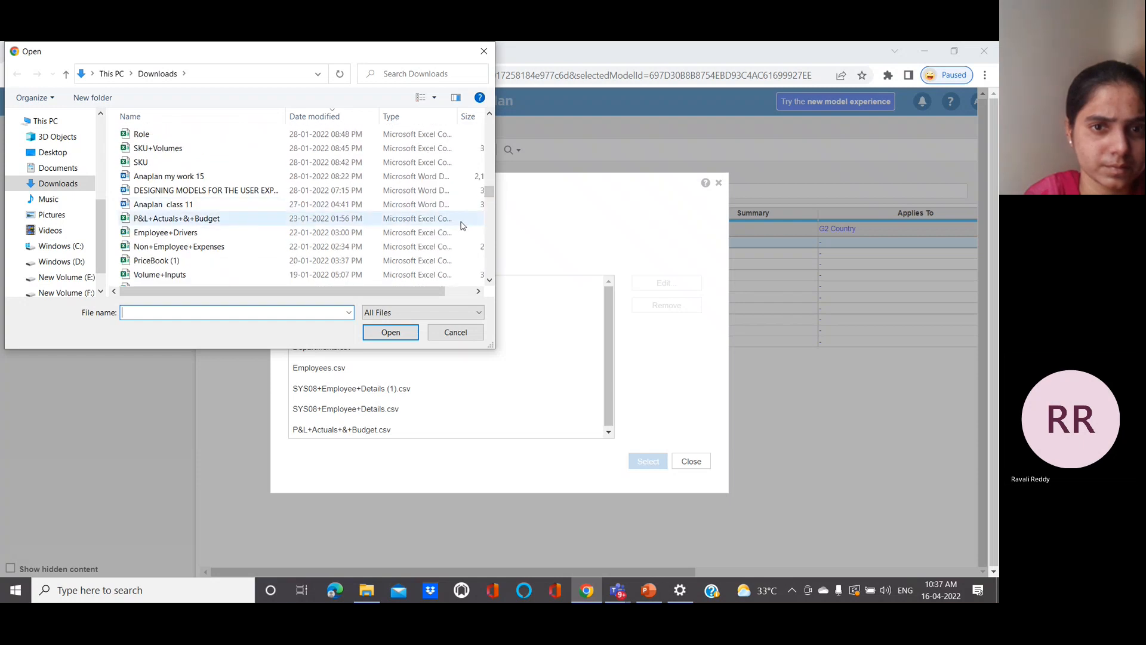
{"action": "left_click", "coordinate": [461, 224]}
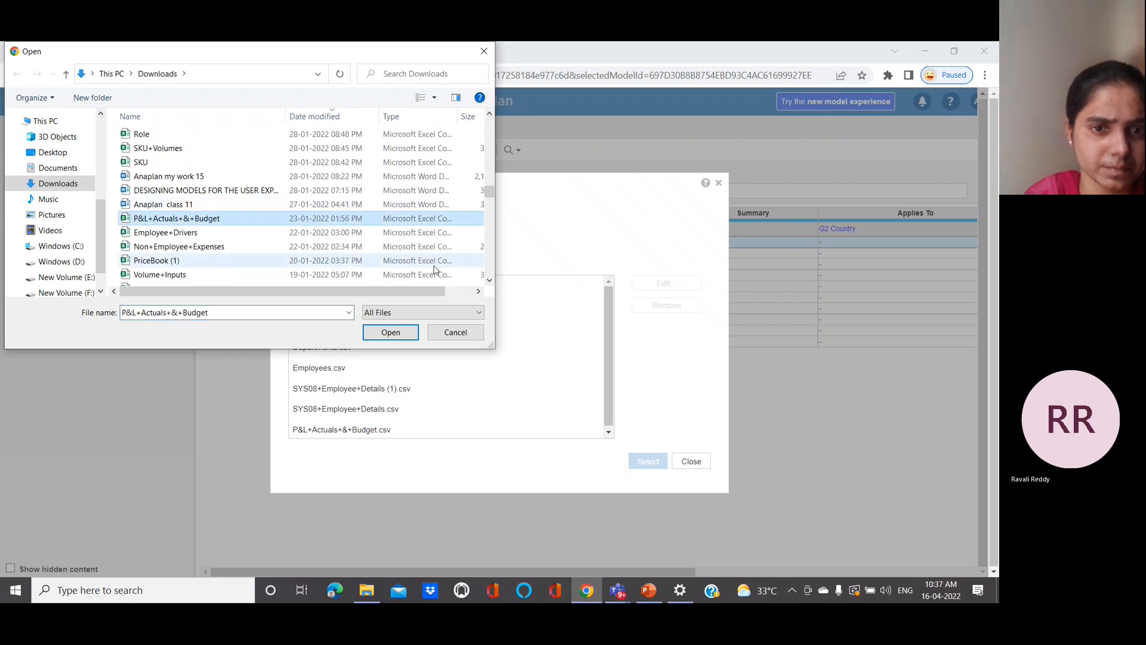
{"action": "left_click", "coordinate": [391, 332]}
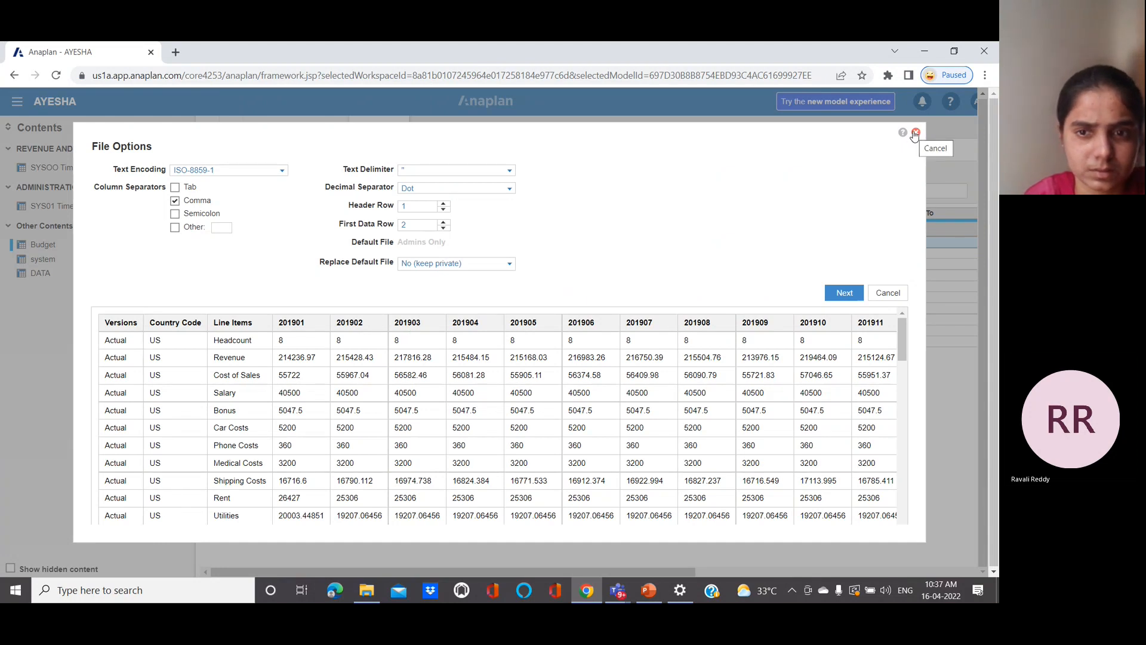
{"action": "left_click", "coordinate": [833, 292]}
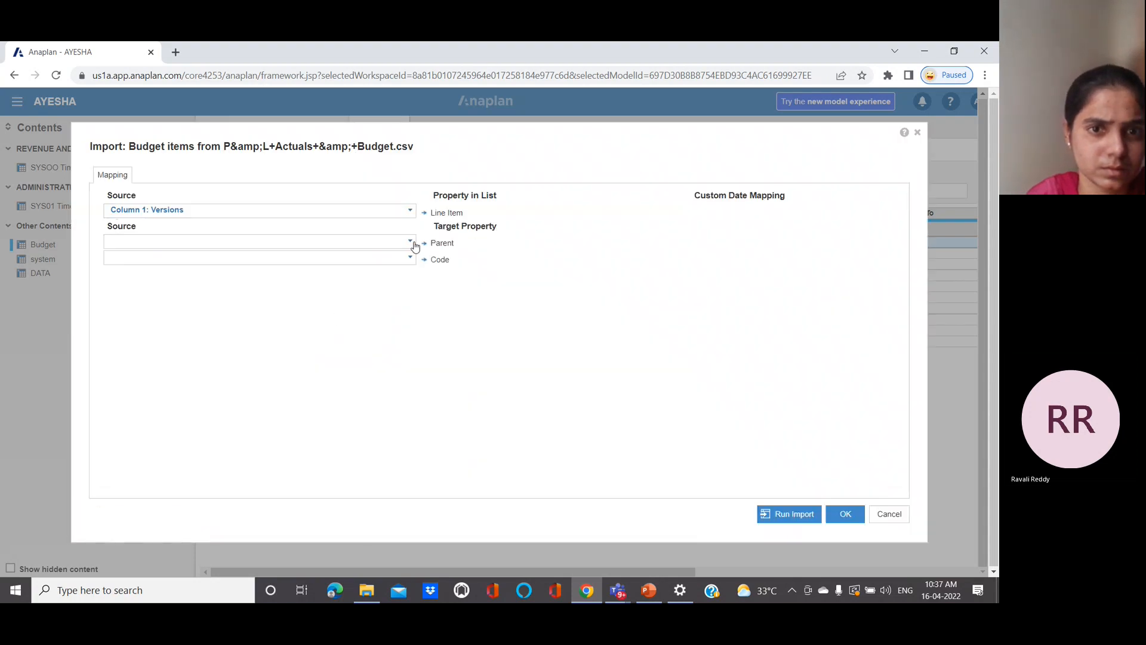
- Map (Column Headers) to Parent and Column 2: Country Code to Code, and try to run the import
{"action": "left_click", "coordinate": [410, 243]}
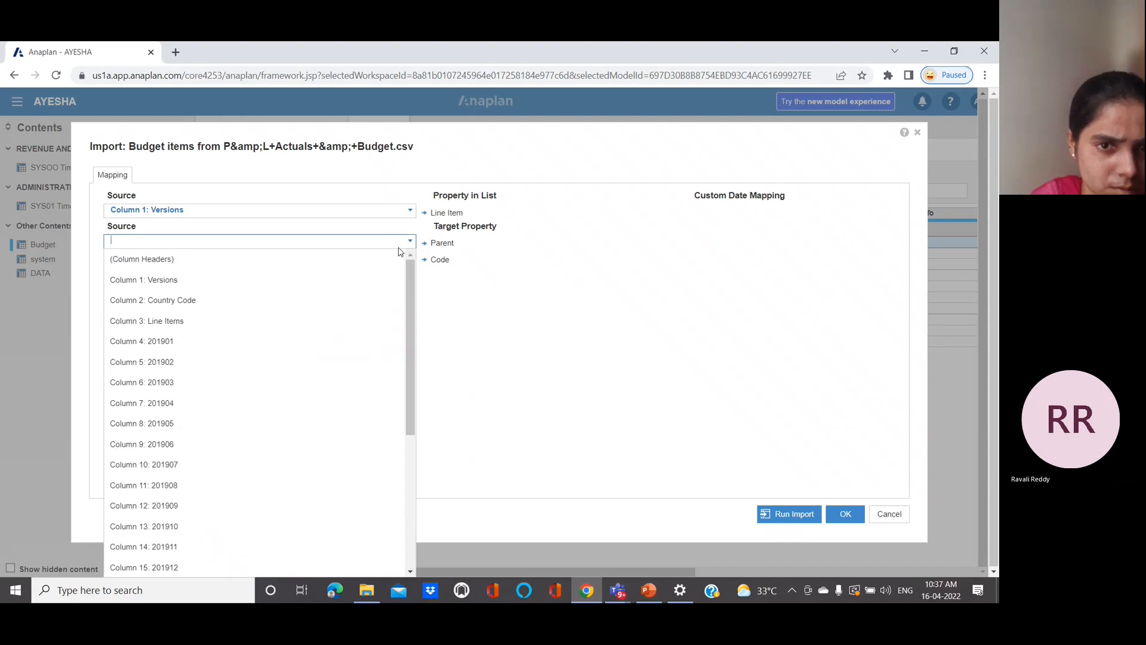
{"action": "left_click", "coordinate": [390, 287]}
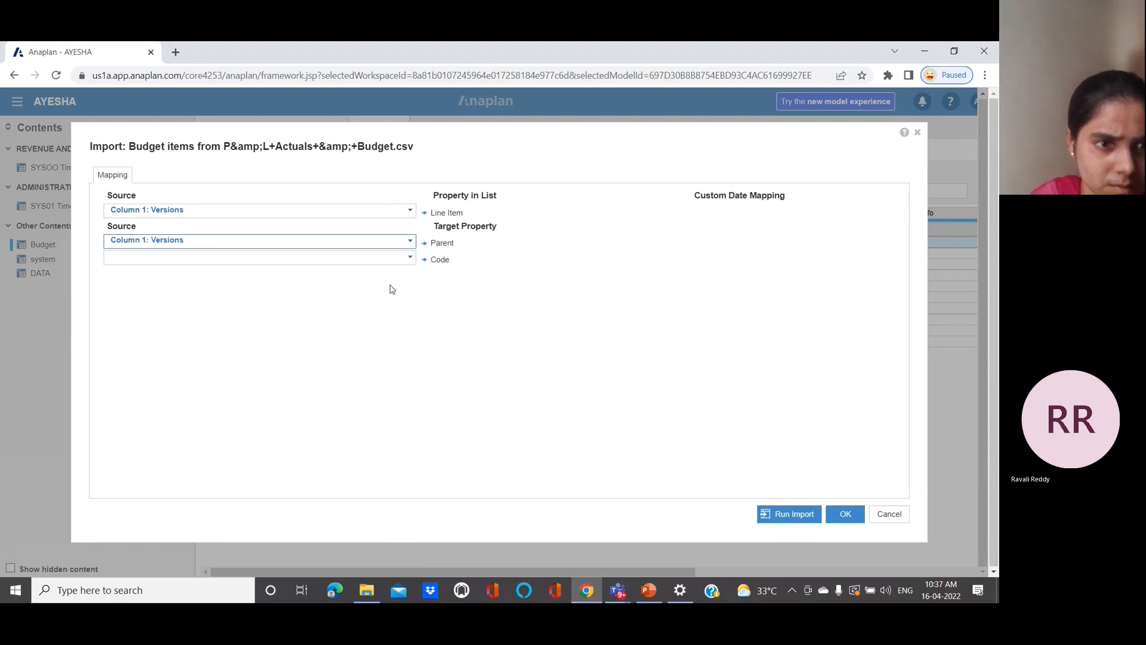
{"action": "left_click", "coordinate": [410, 240]}
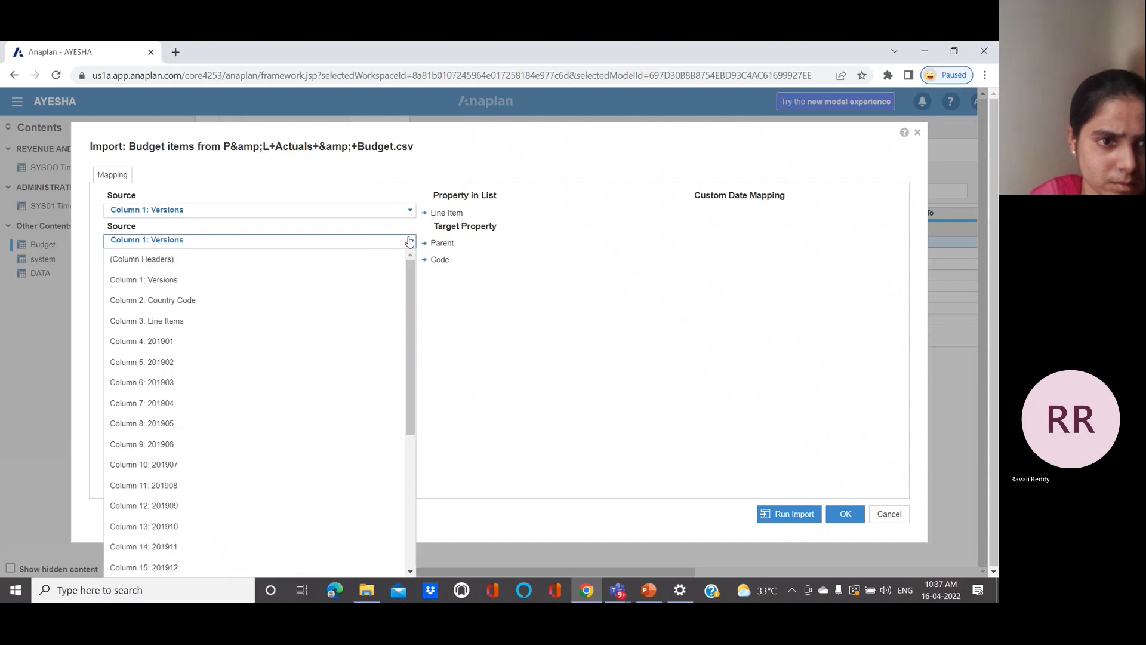
{"action": "left_click", "coordinate": [371, 268]}
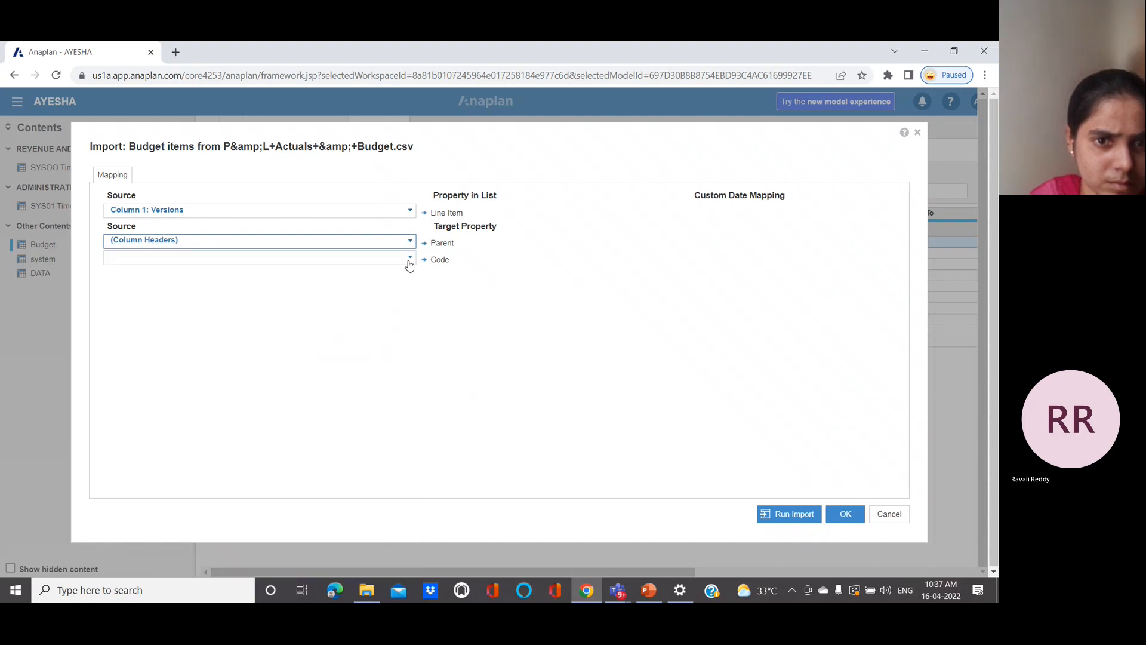
{"action": "left_click", "coordinate": [409, 257]}
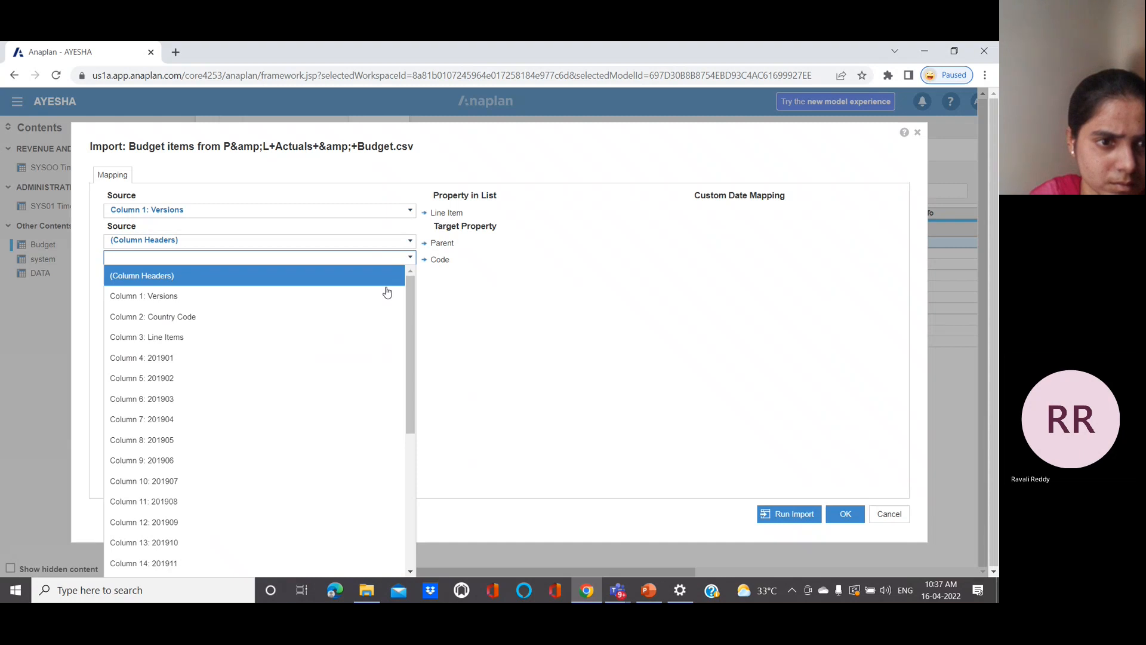
{"action": "left_click", "coordinate": [382, 317]}
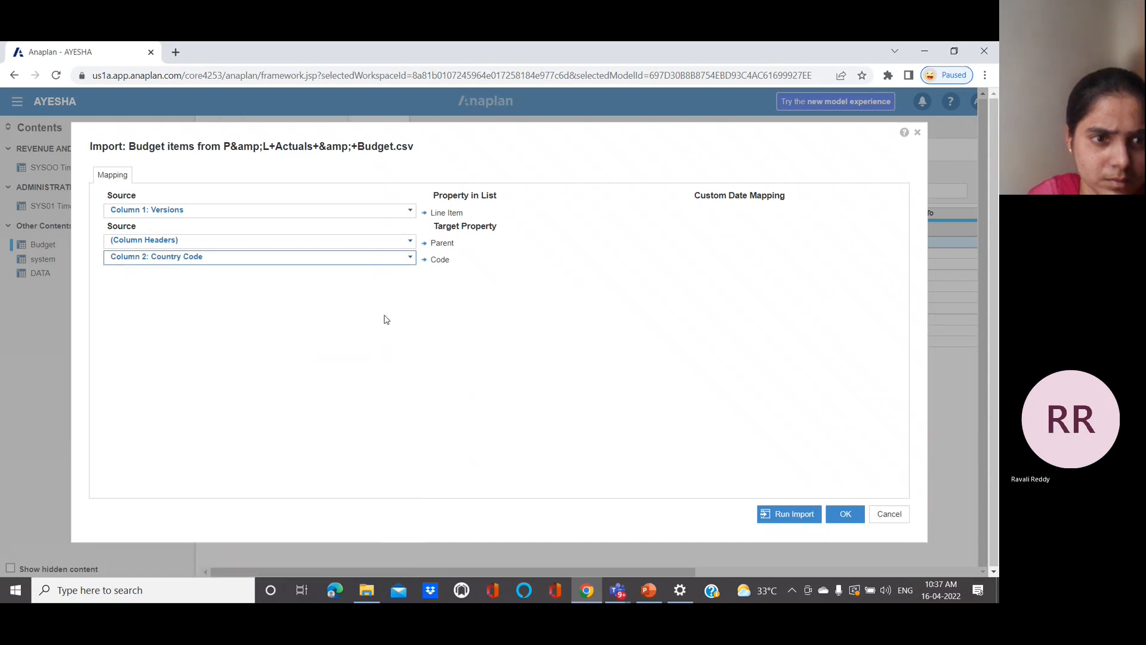
{"action": "left_click", "coordinate": [786, 515]}
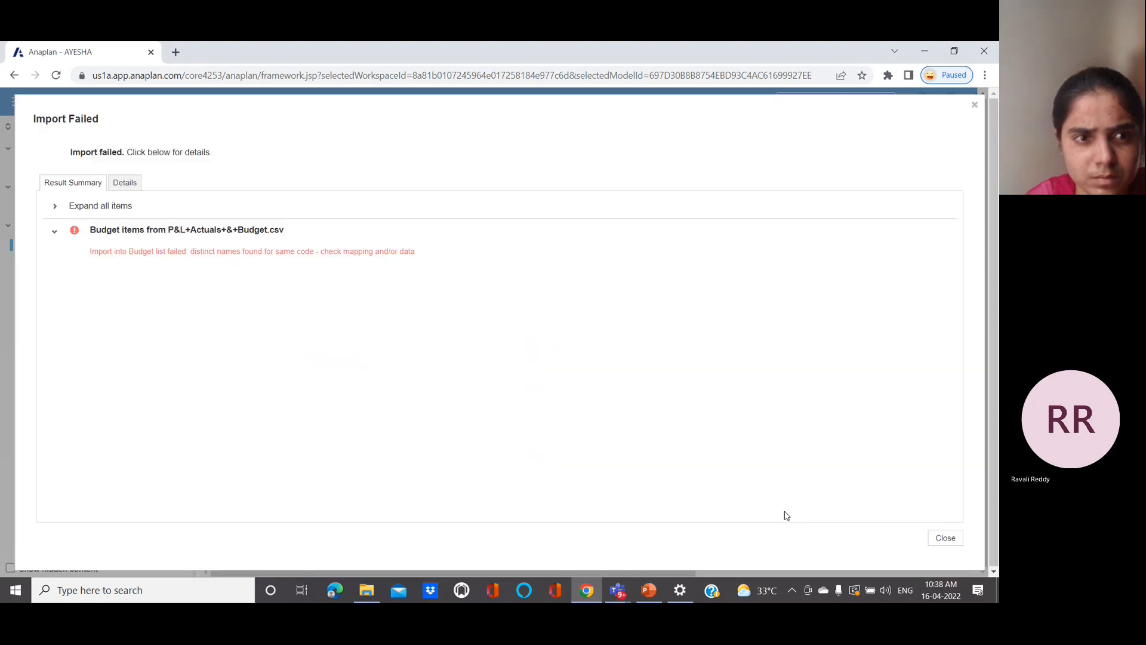
{"action": "left_click", "coordinate": [973, 106]}
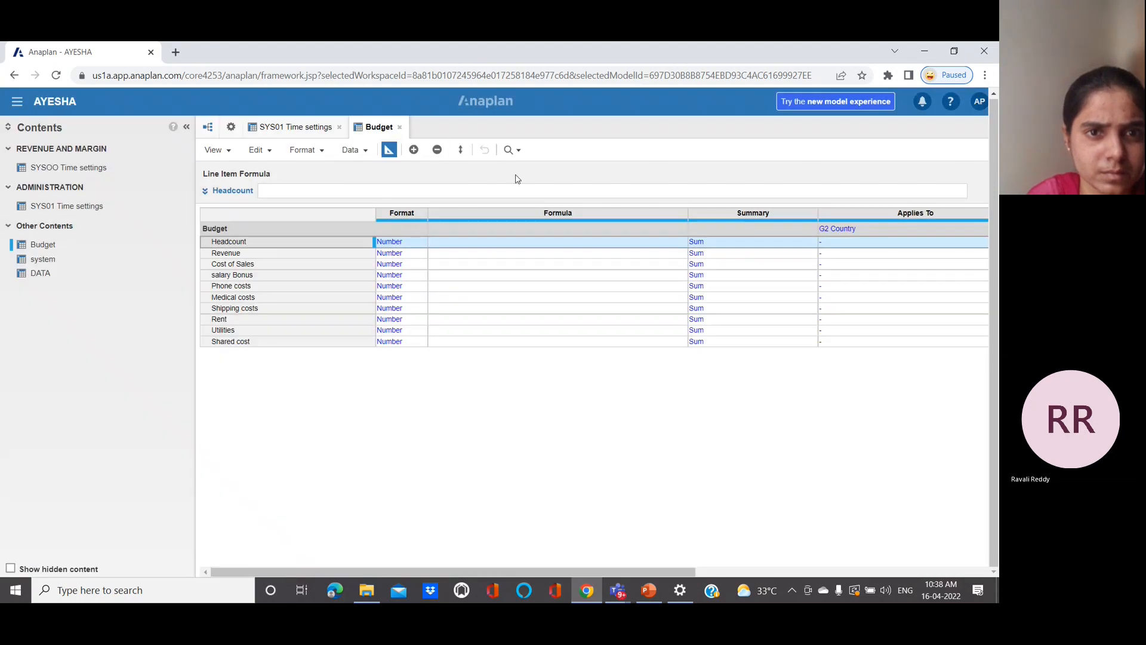
- Switch the Budget module from blueprint view to its data grid
{"action": "left_click", "coordinate": [388, 150]}
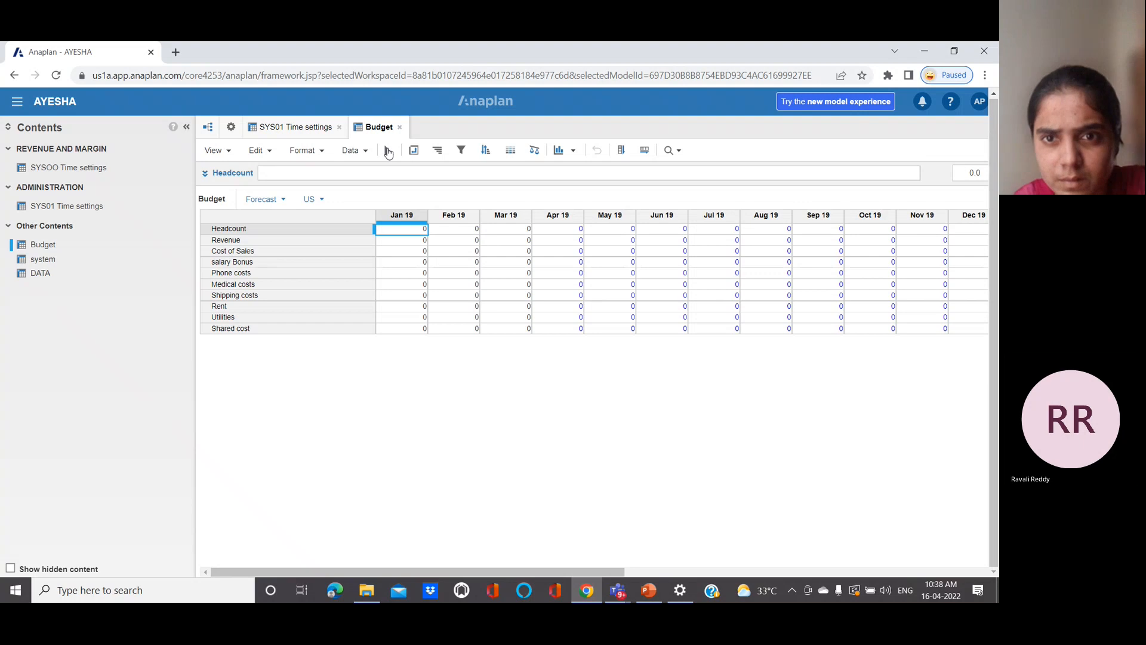
{"action": "left_click", "coordinate": [352, 151]}
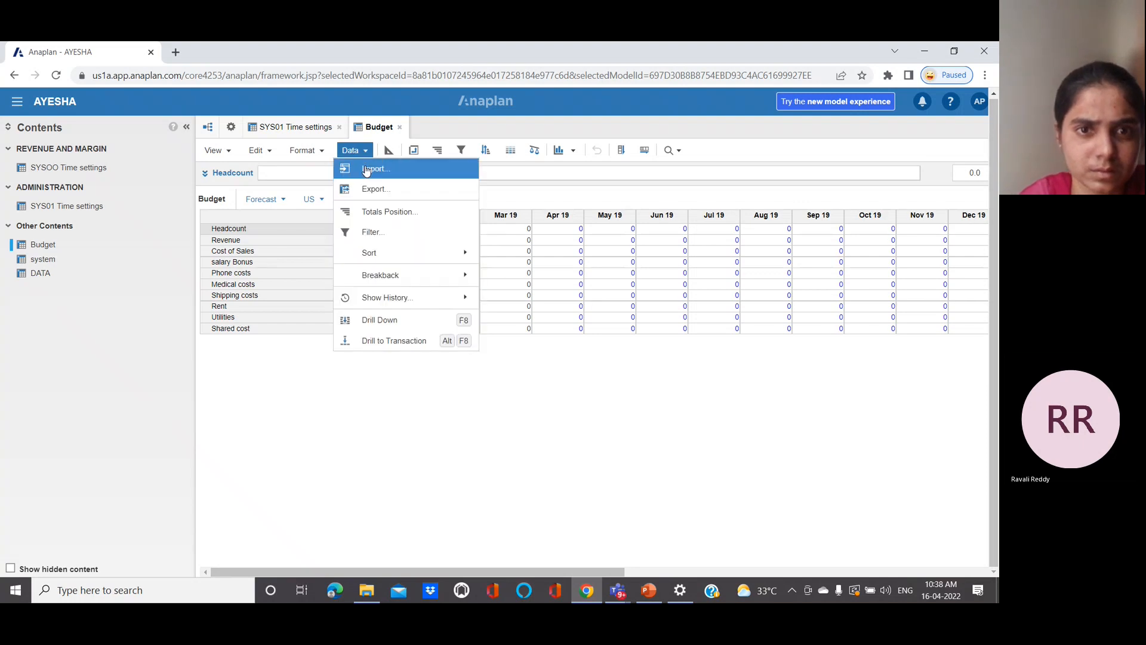
{"action": "left_click", "coordinate": [366, 169]}
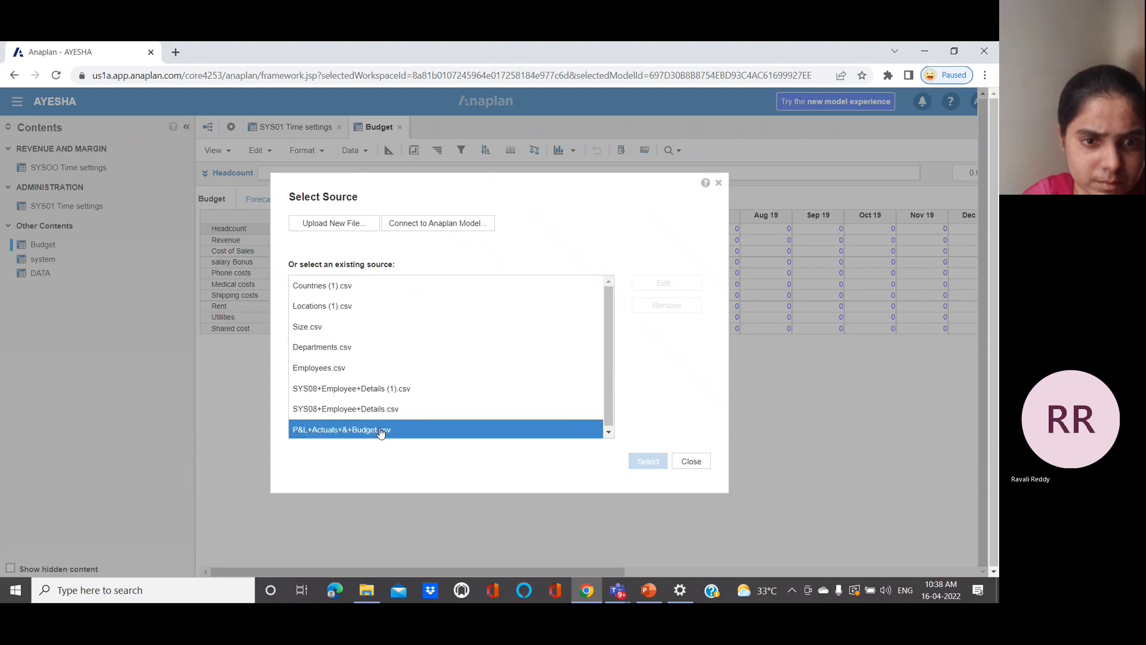
{"action": "left_click", "coordinate": [720, 184]}
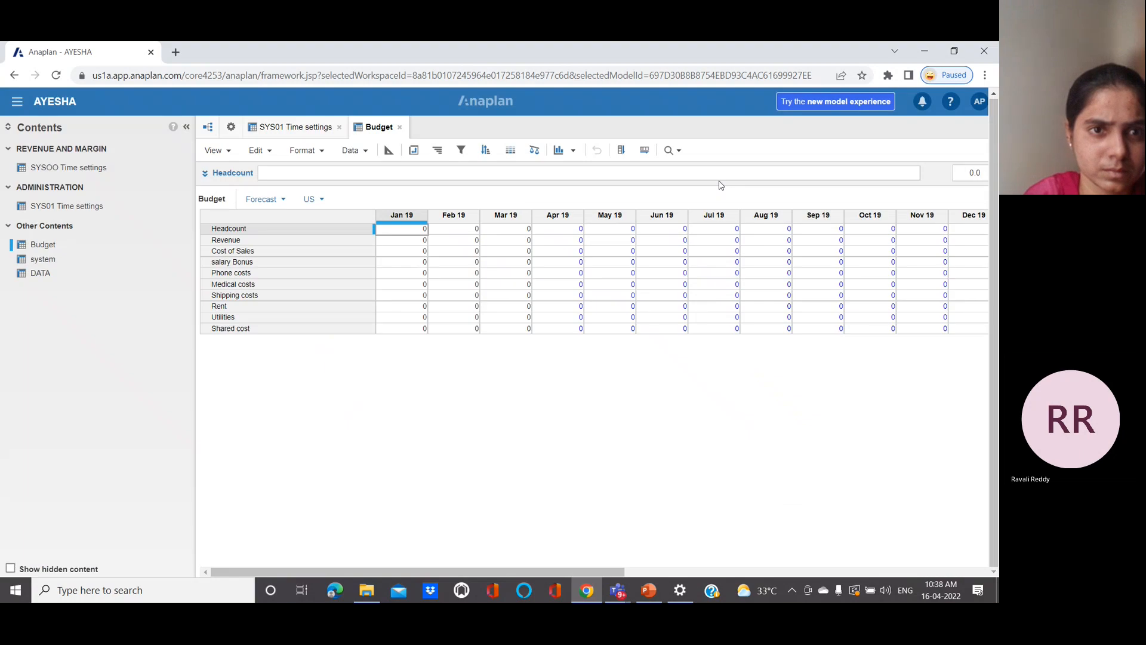
{"action": "left_click", "coordinate": [314, 130]}
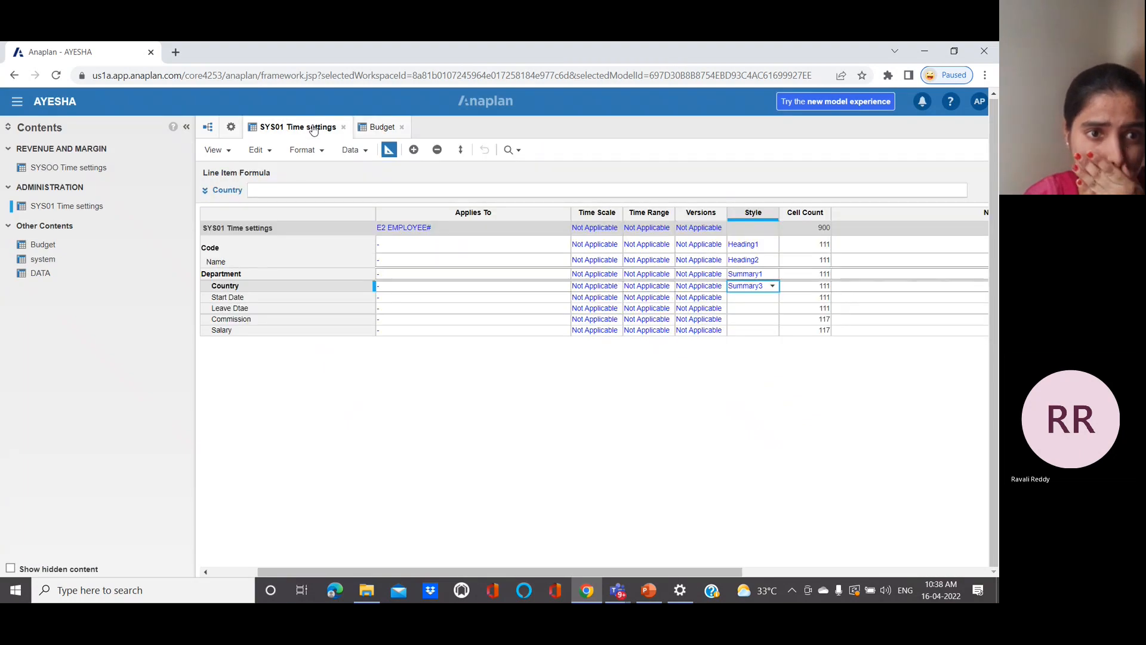
{"action": "left_click", "coordinate": [376, 127]}
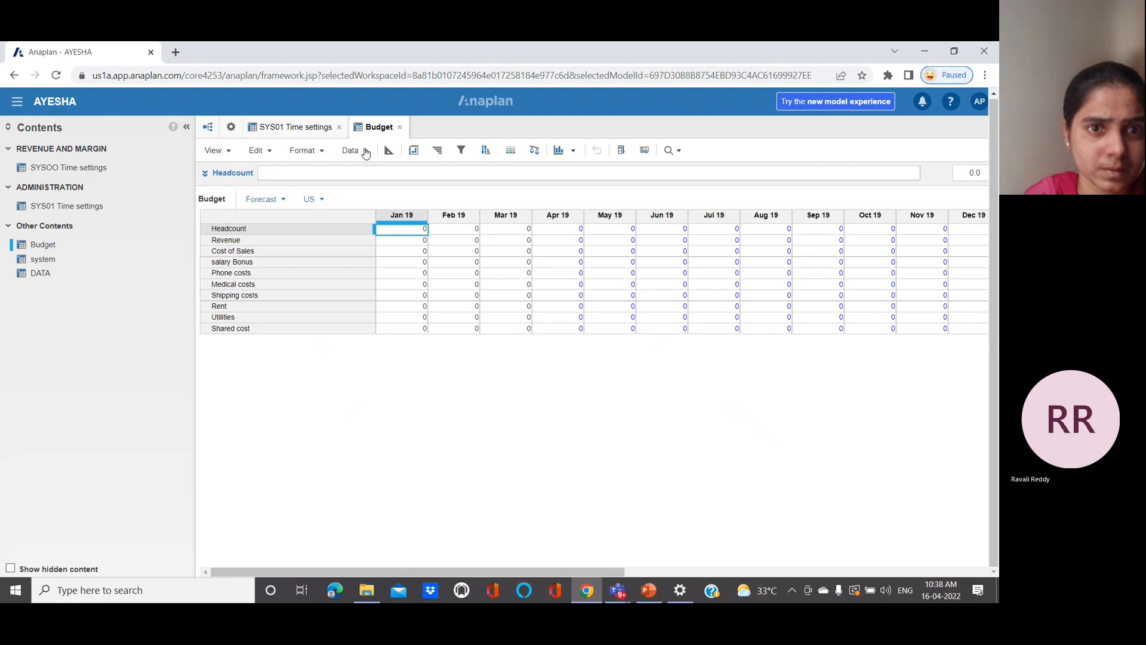
{"action": "left_click", "coordinate": [366, 152]}
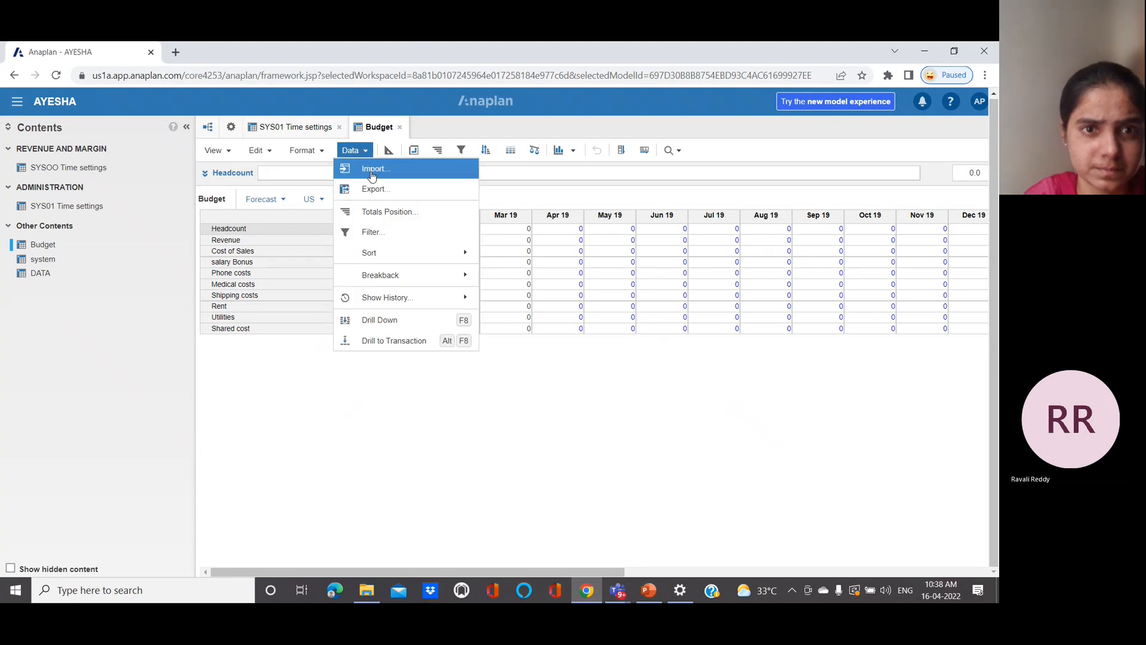
{"action": "left_click", "coordinate": [370, 171]}
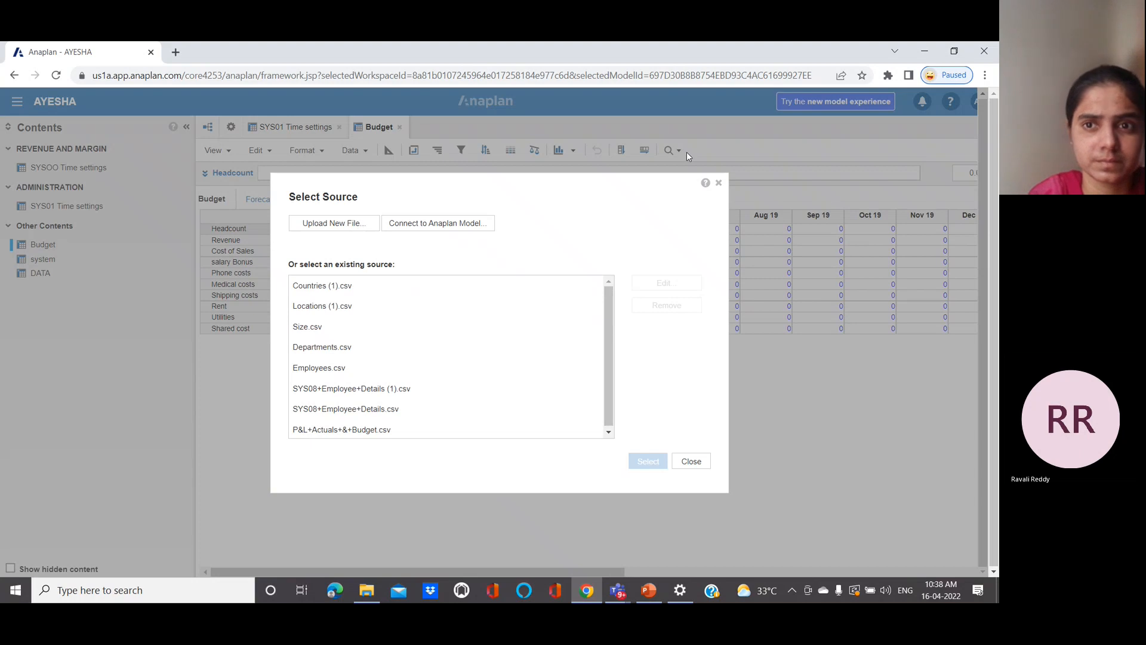
{"action": "left_click", "coordinate": [719, 184]}
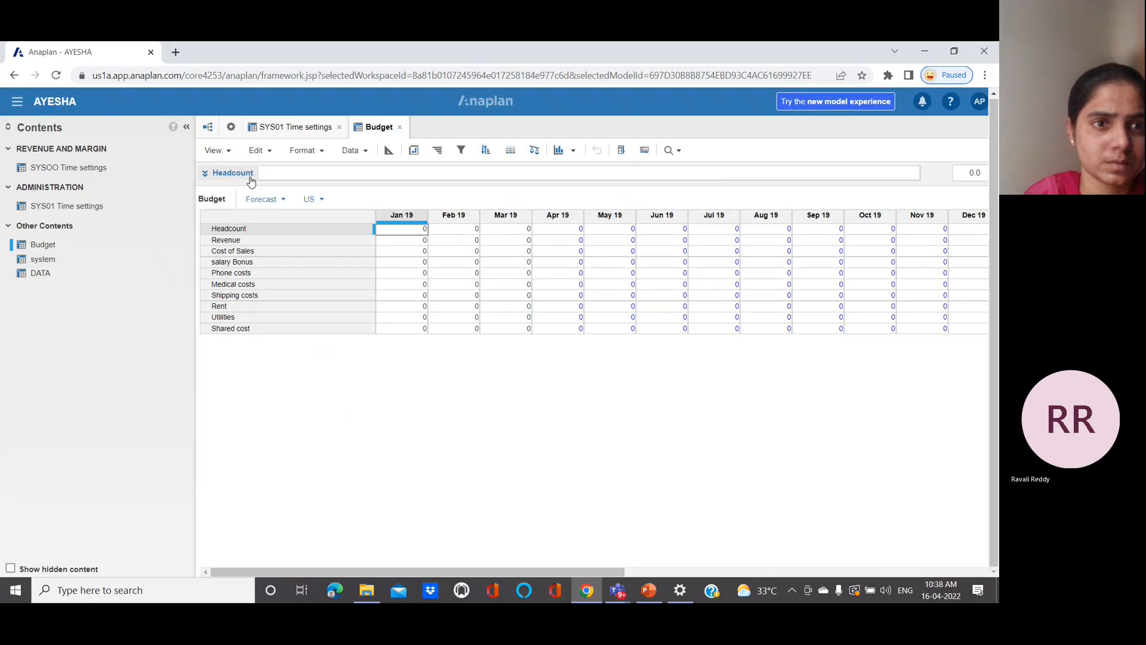
- Set the model calendar's current fiscal year to FY19: 1 Jan 2019 - 31 Dec 2019 and confirm the time settings change
{"action": "left_click", "coordinate": [231, 127]}
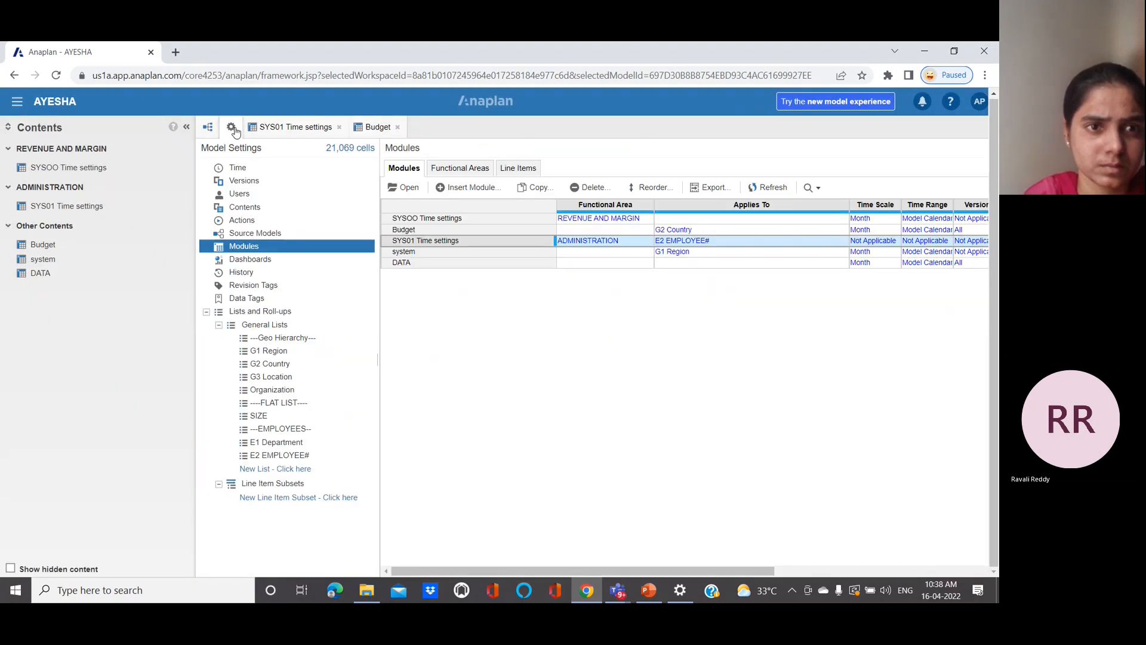
{"action": "left_click", "coordinate": [260, 169]}
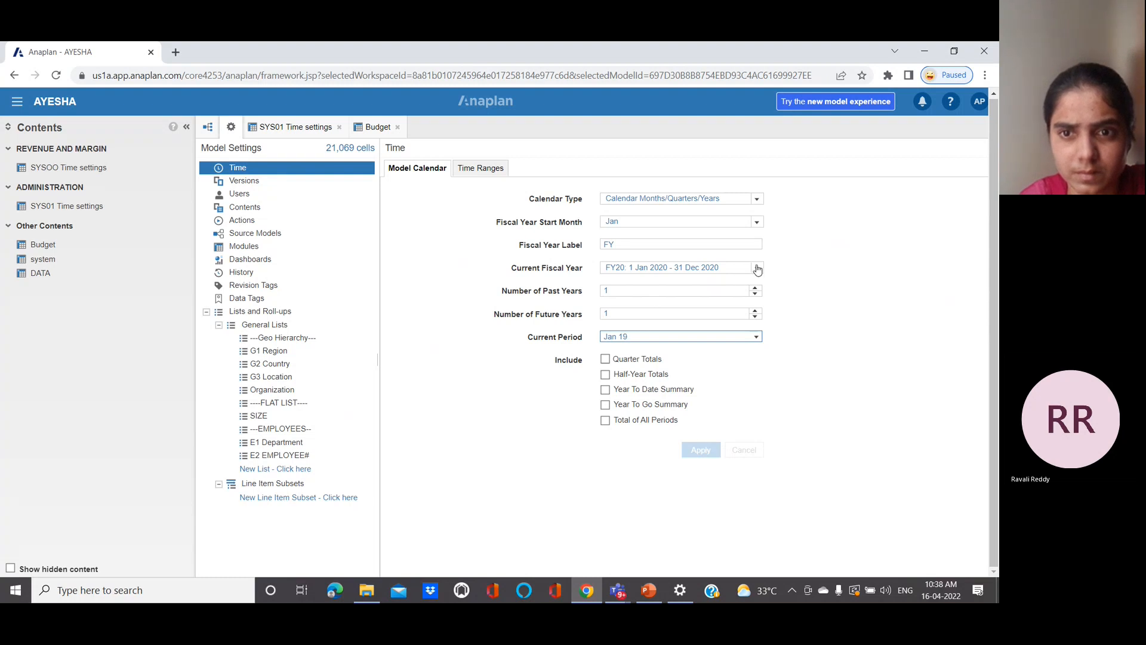
{"action": "left_click", "coordinate": [755, 268]}
{"action": "left_click", "coordinate": [711, 326]}
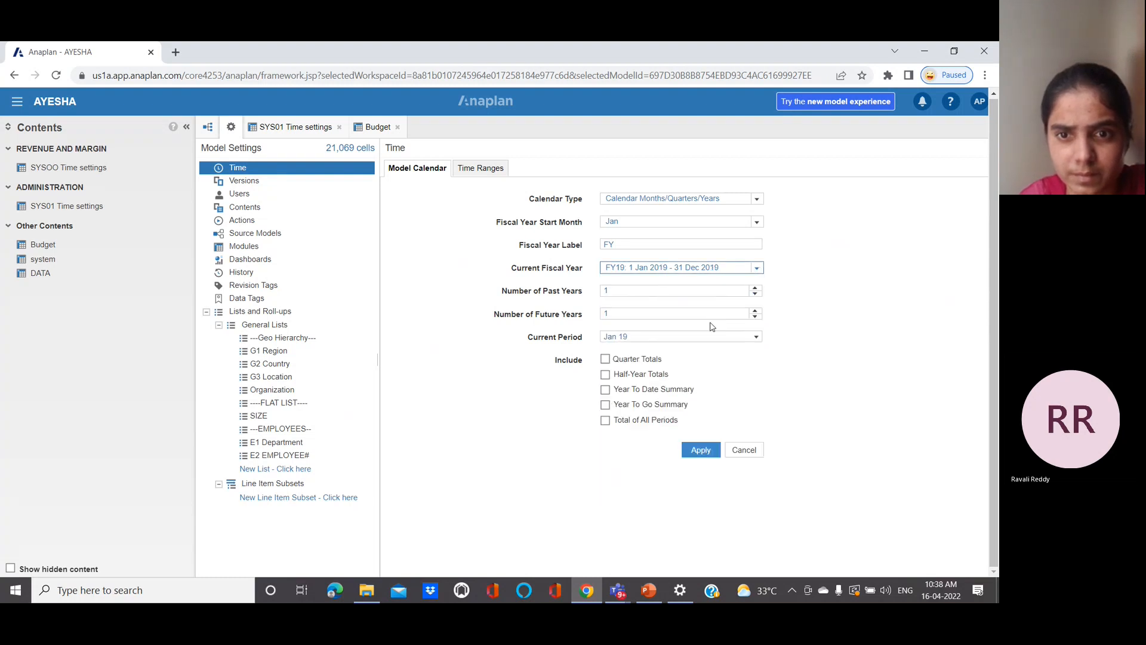
{"action": "left_click", "coordinate": [695, 448]}
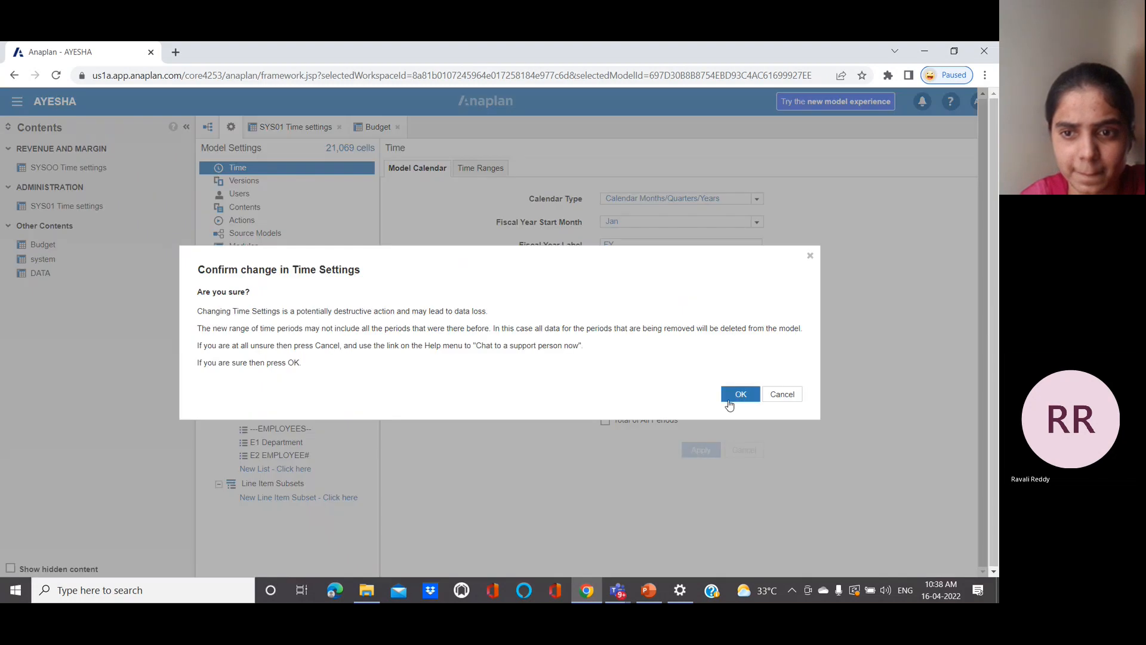
{"action": "left_click", "coordinate": [740, 395]}
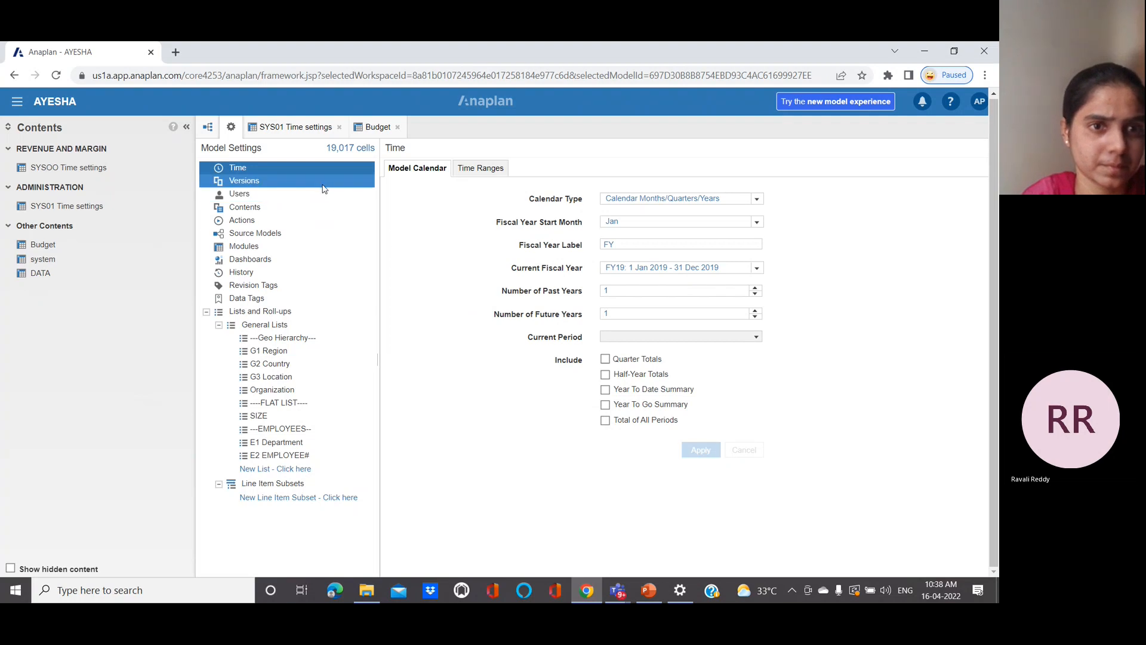
- Start a new import into the Budget module, upload P&L+Actuals+&+Budget from Downloads and continue to the mapping with the offered file options
{"action": "left_click", "coordinate": [303, 133]}
{"action": "left_click", "coordinate": [383, 131]}
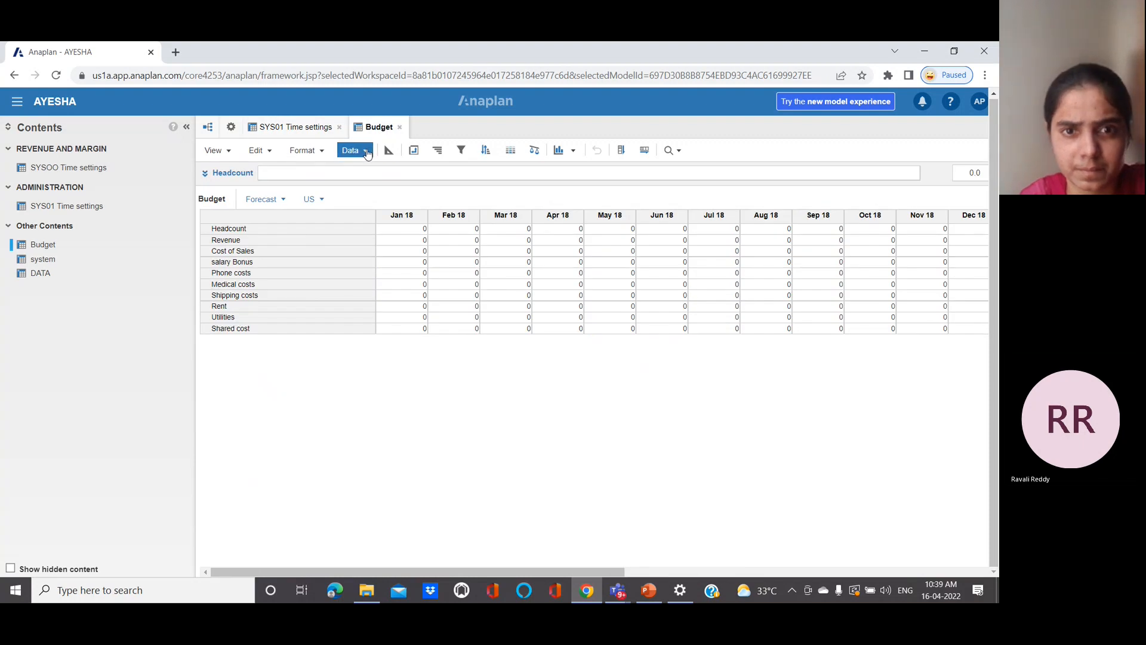
{"action": "left_click", "coordinate": [367, 154]}
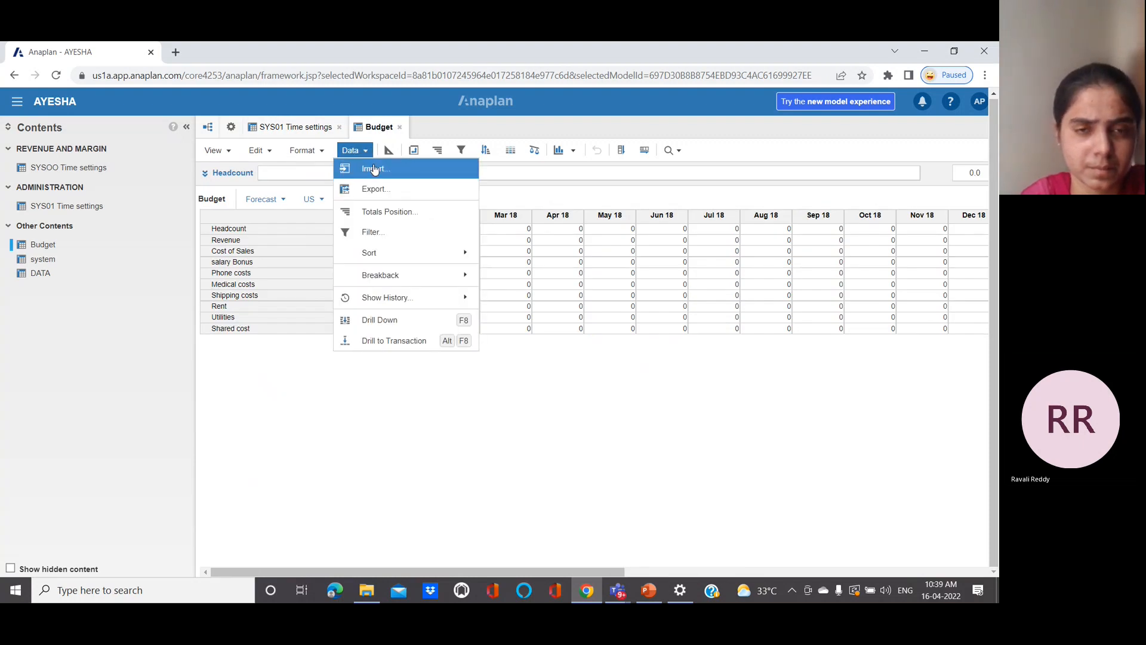
{"action": "left_click", "coordinate": [374, 163]}
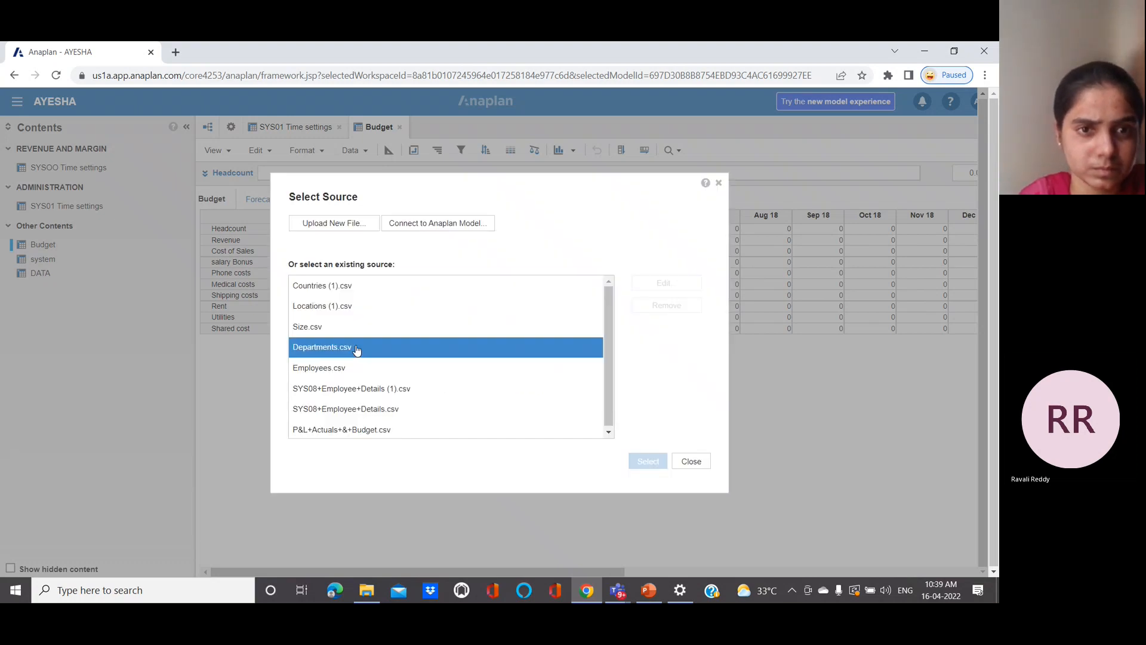
{"action": "left_click", "coordinate": [334, 224]}
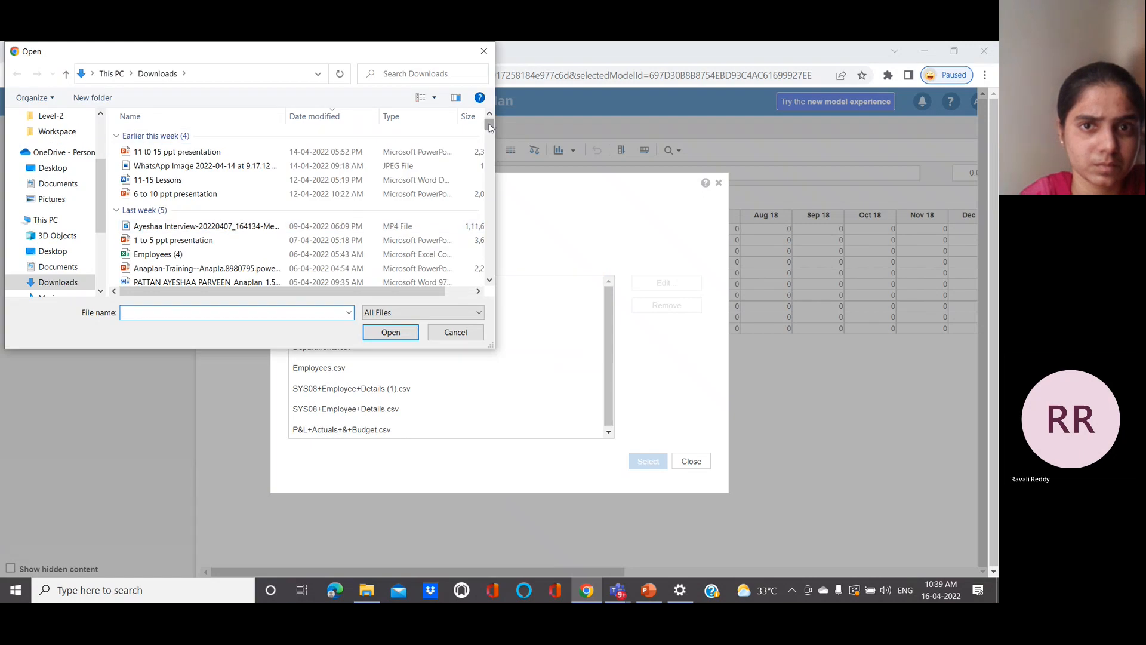
{"action": "left_click_drag", "start_coordinate": [489, 128], "coordinate": [500, 191]}
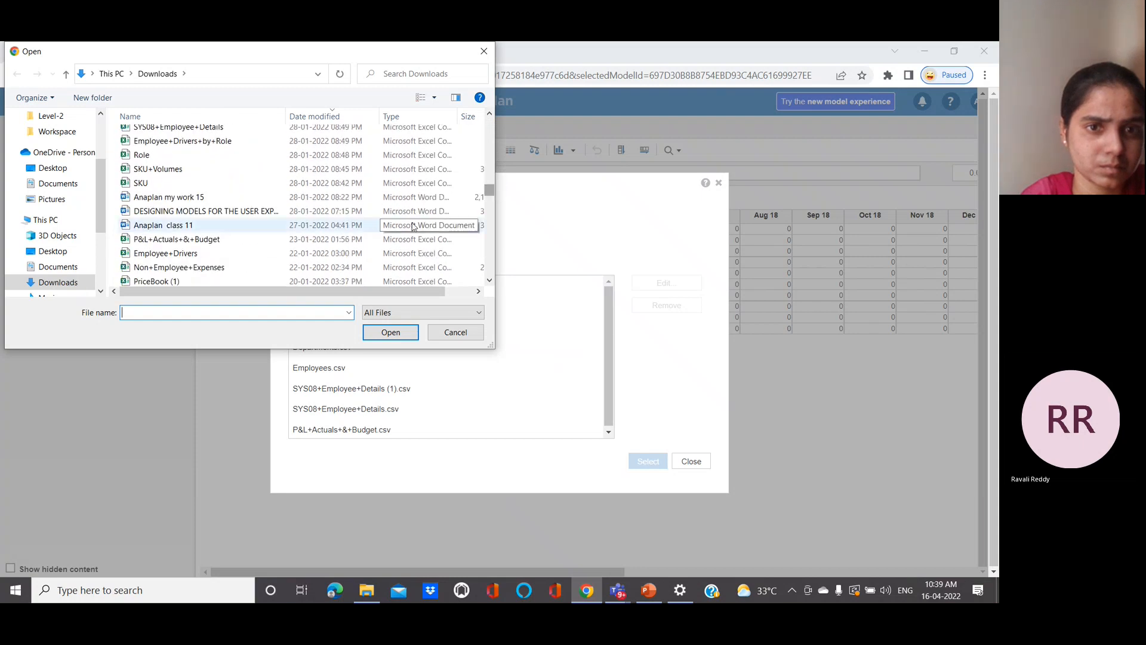
{"action": "left_click", "coordinate": [403, 241]}
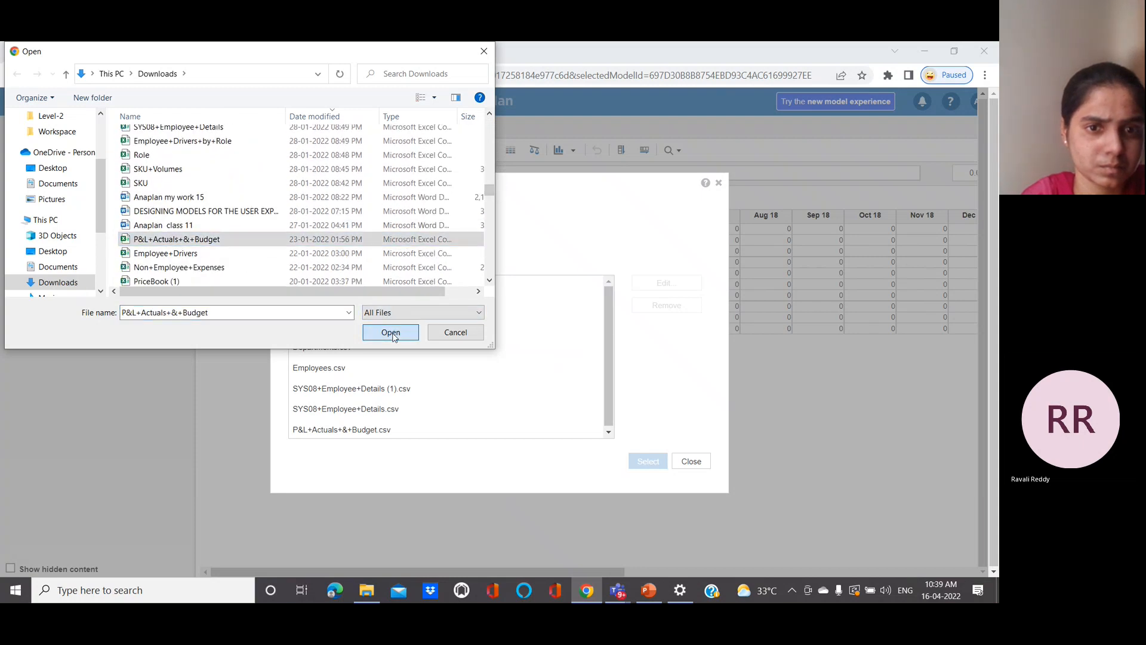
{"action": "left_click", "coordinate": [390, 332]}
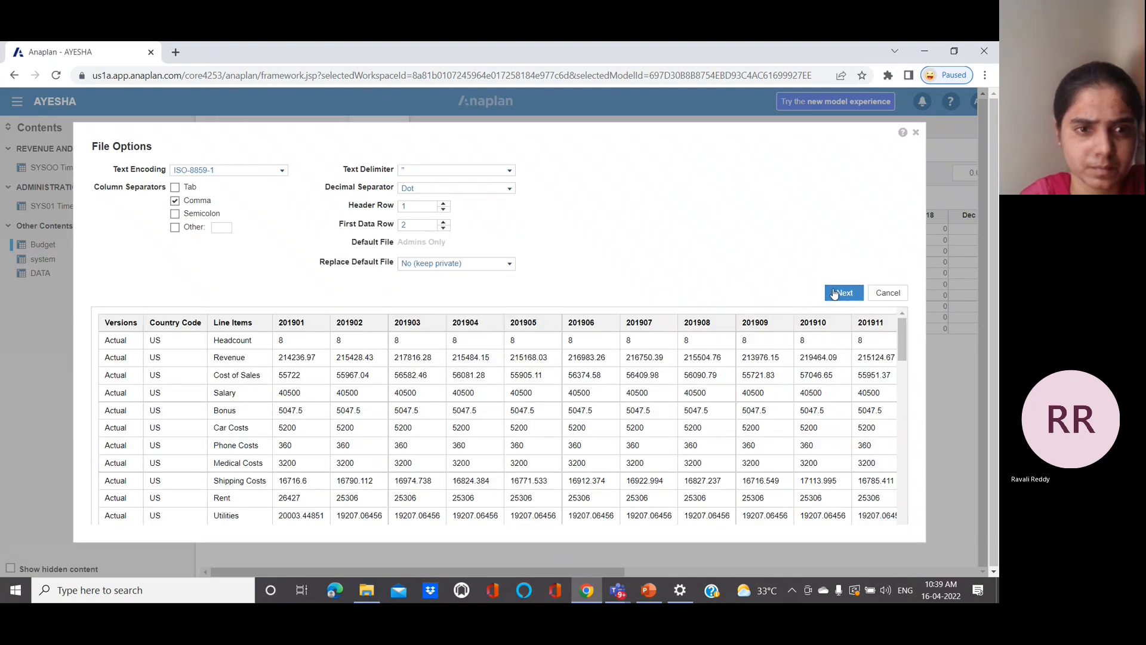
{"action": "left_click", "coordinate": [834, 292]}
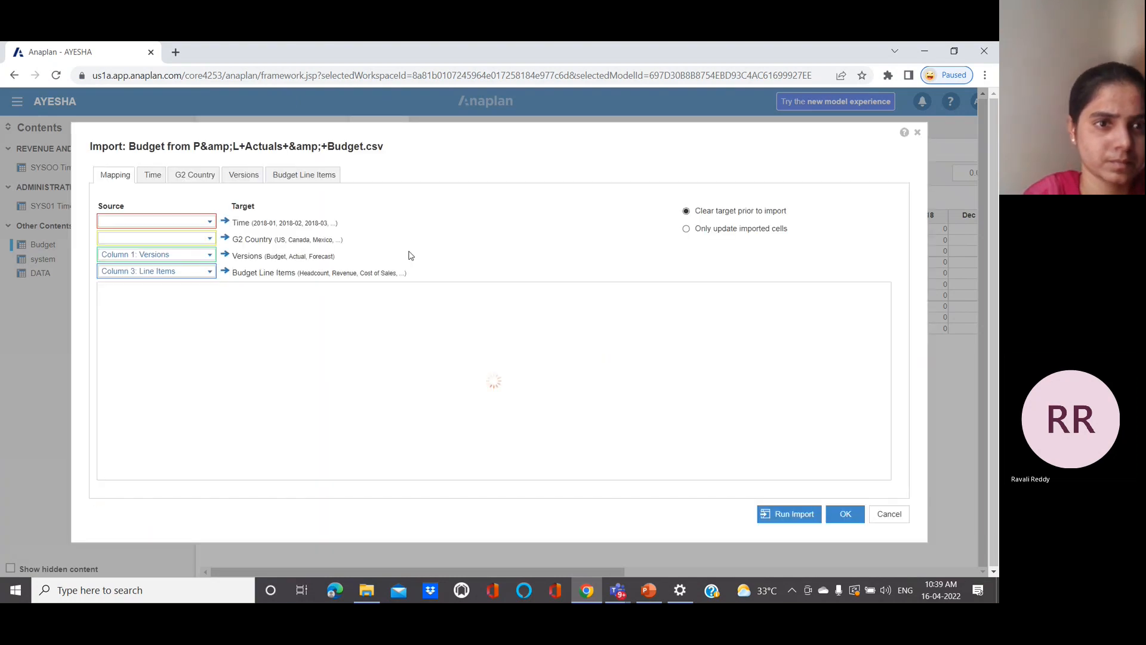
- Map (Column Headers) to Time with the fixed-position pattern YYYYMM, and Column 2: Country Code to G2 Country
{"action": "left_click", "coordinate": [209, 223]}
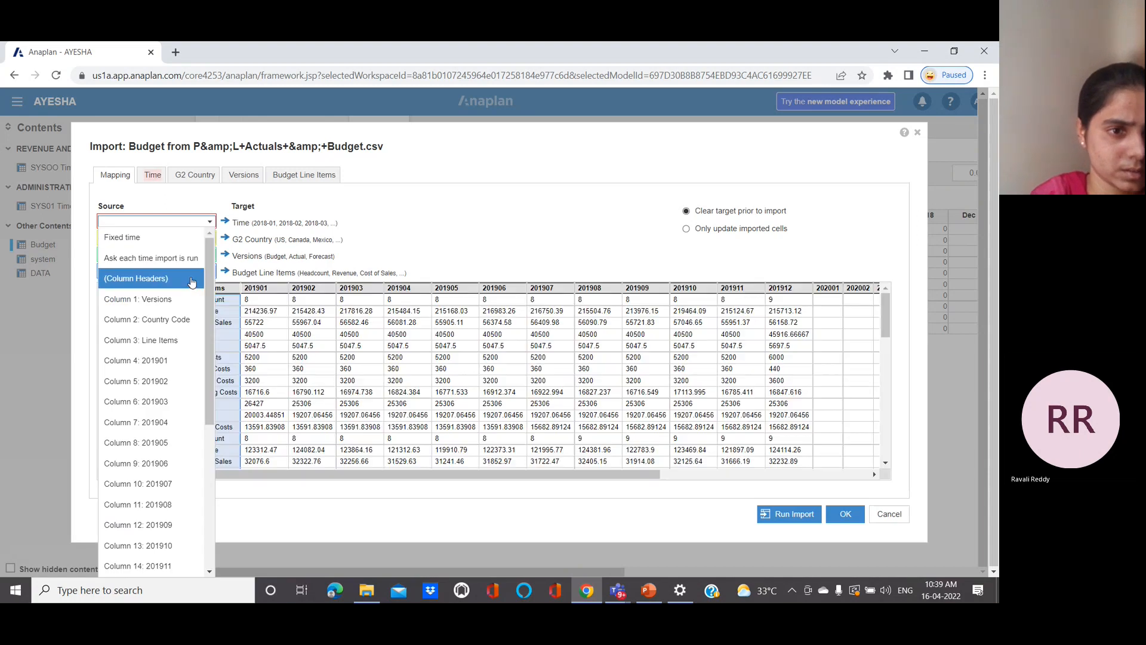
{"action": "left_click", "coordinate": [189, 283]}
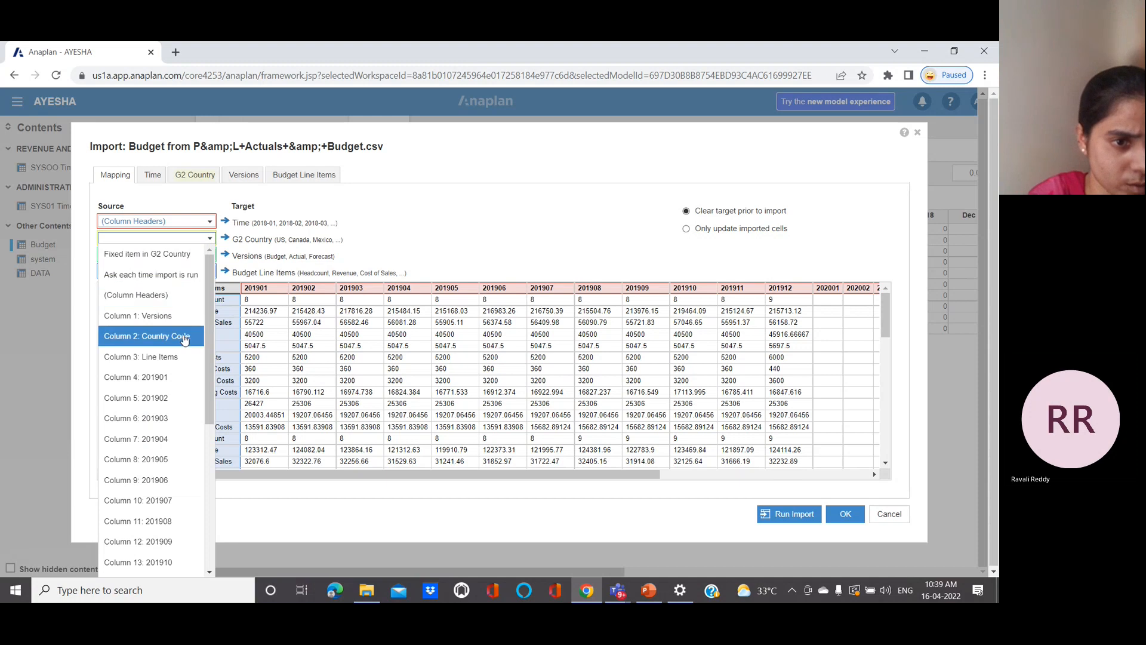
{"action": "left_click", "coordinate": [185, 339]}
{"action": "left_click", "coordinate": [156, 179]}
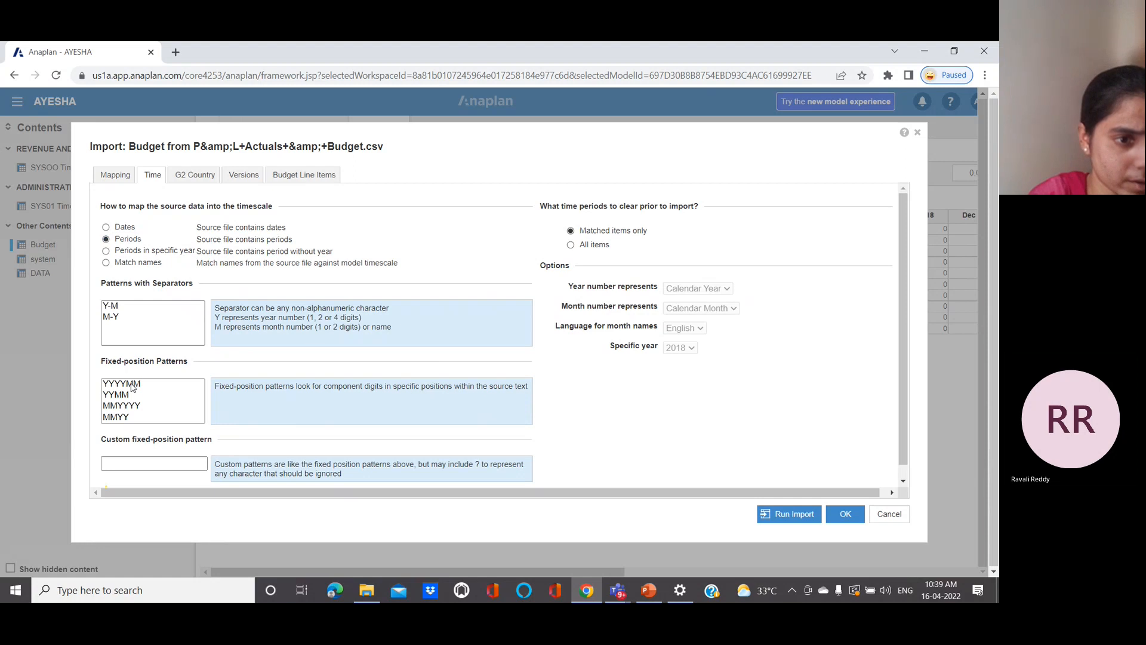
{"action": "left_click", "coordinate": [132, 385]}
- Review how the source items are matched to the G2 Country and Versions targets
{"action": "left_click", "coordinate": [203, 177]}
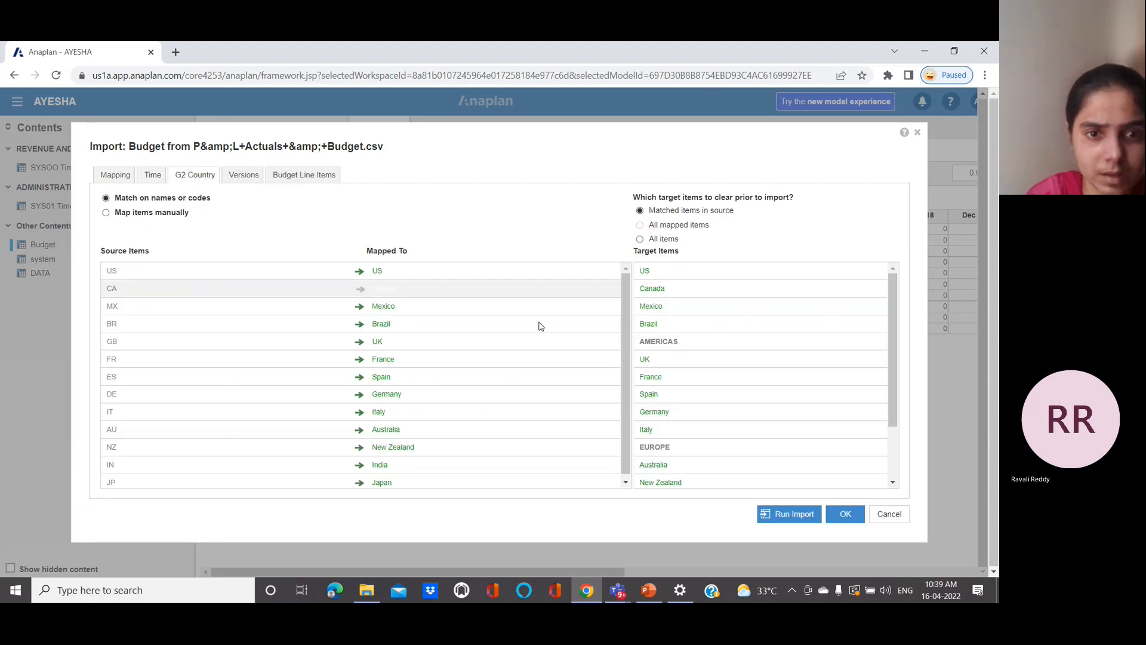
{"action": "scroll", "coordinate": [627, 424], "scroll_direction": "down", "scroll_amount": 1}
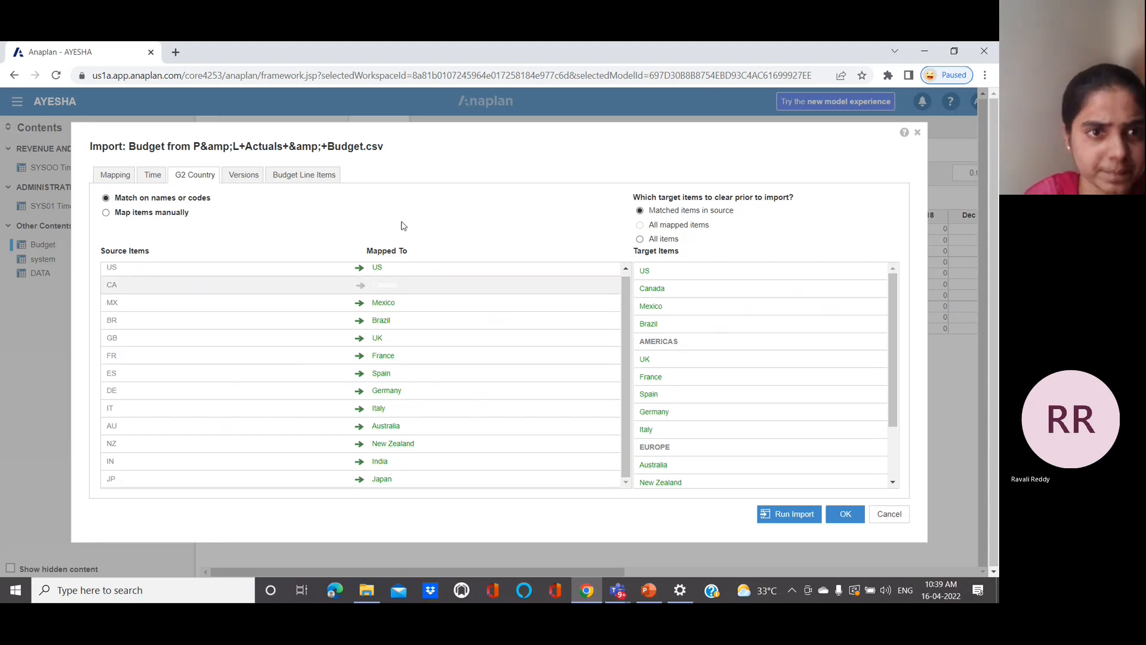
{"action": "left_click", "coordinate": [250, 180]}
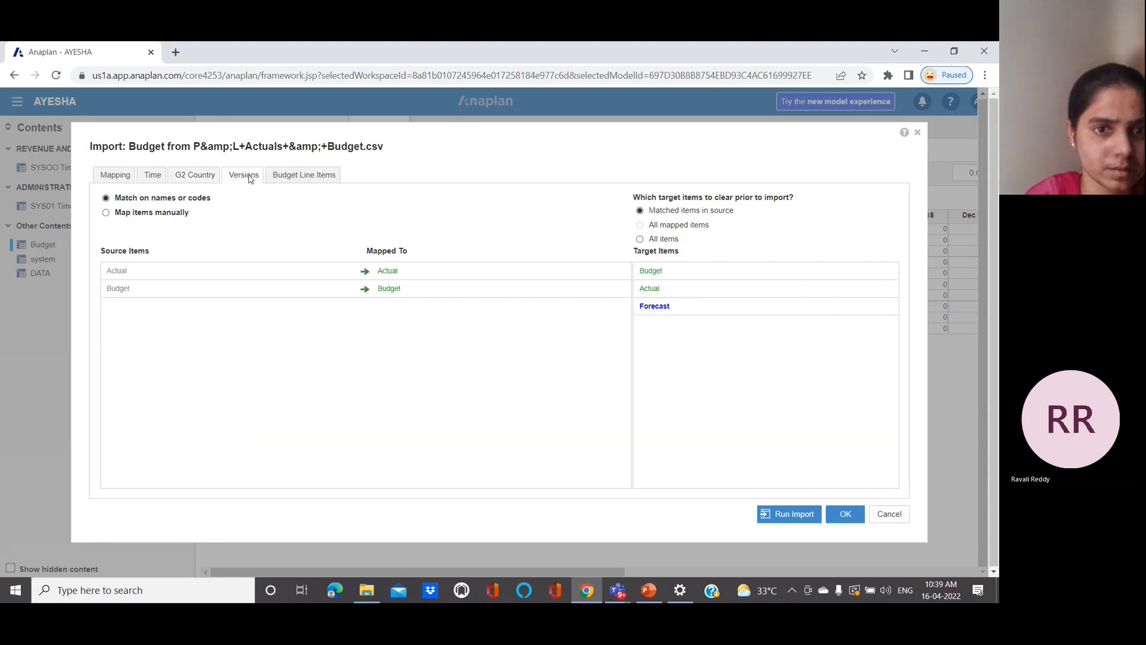
- Switch the Budget Line Items to manual mapping and map the source item Salary to salary Bonus
{"action": "left_click", "coordinate": [322, 173]}
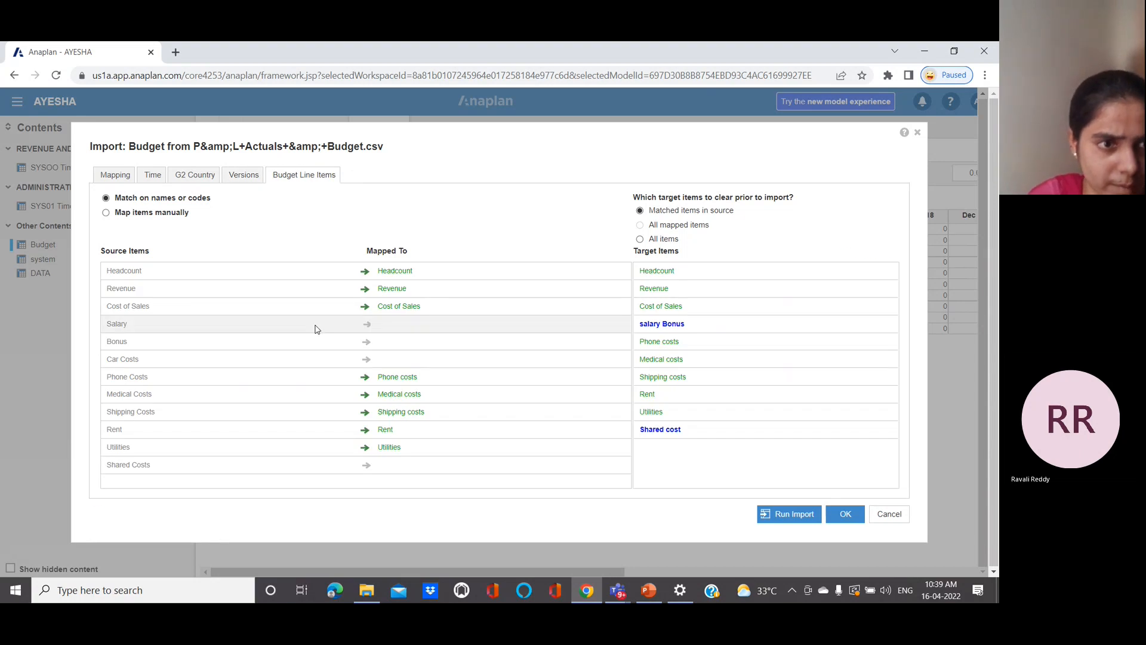
{"action": "left_click", "coordinate": [106, 214]}
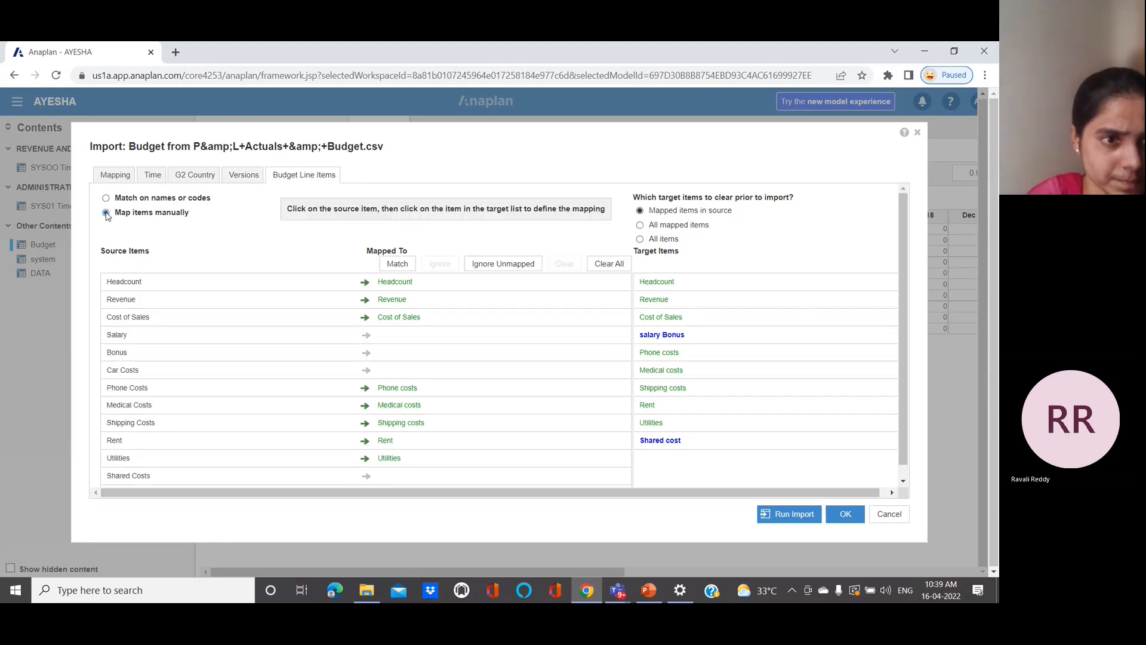
{"action": "left_click", "coordinate": [194, 337]}
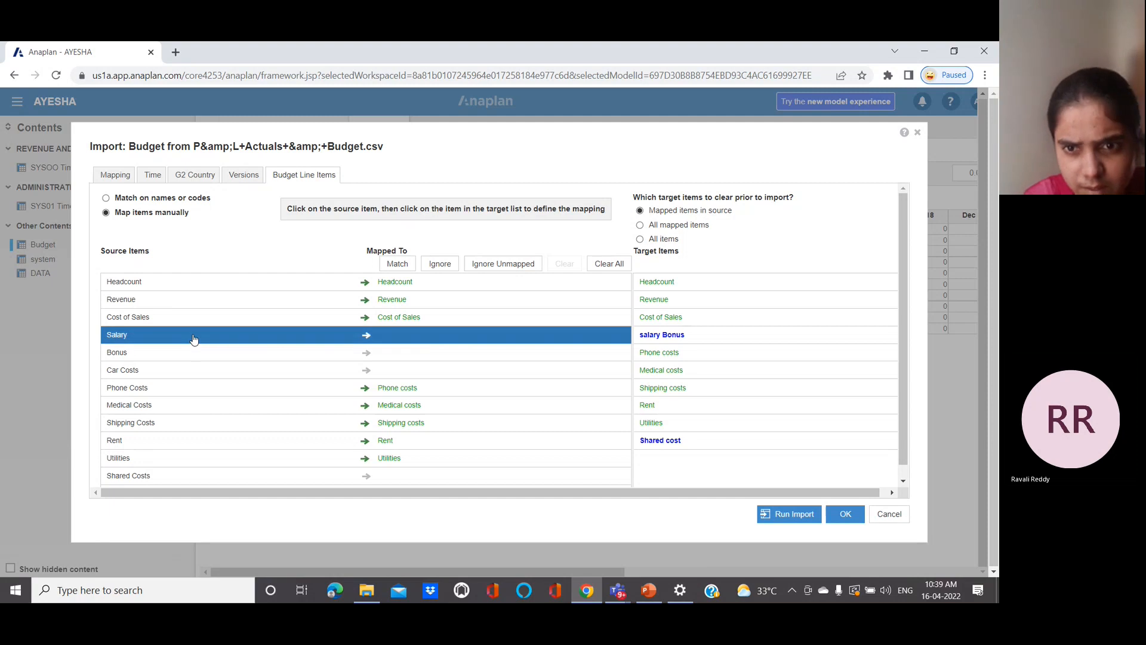
{"action": "left_click", "coordinate": [645, 335]}
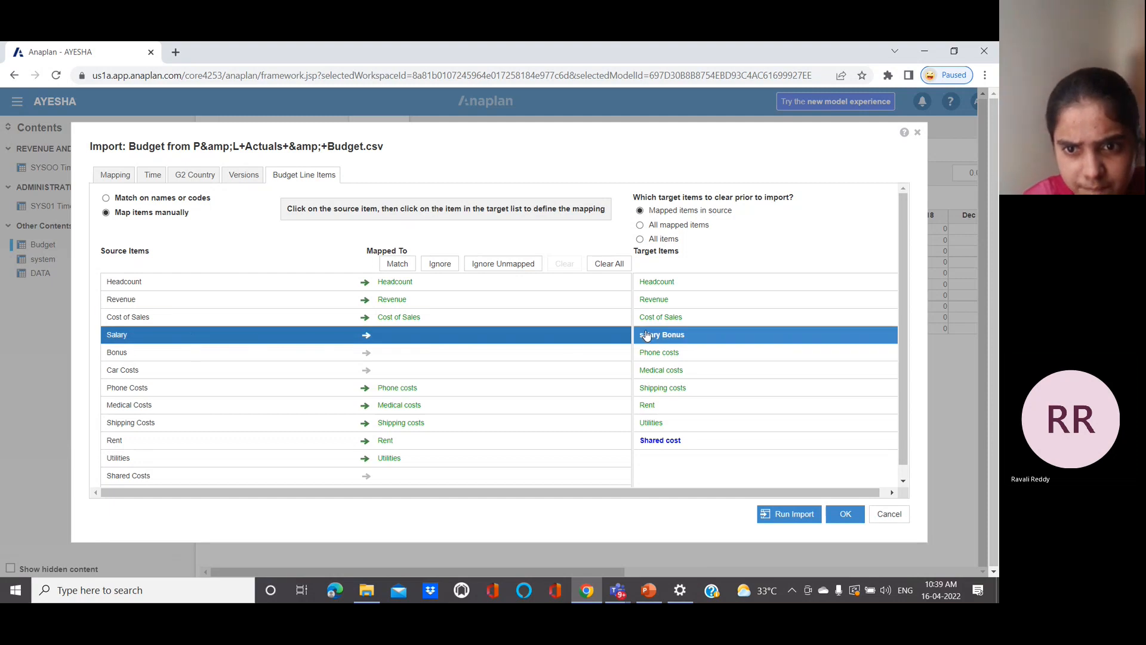
- Map the source item Shared Costs to Shared cost, leaving Bonus and Car Costs unmapped
{"action": "left_click", "coordinate": [522, 353]}
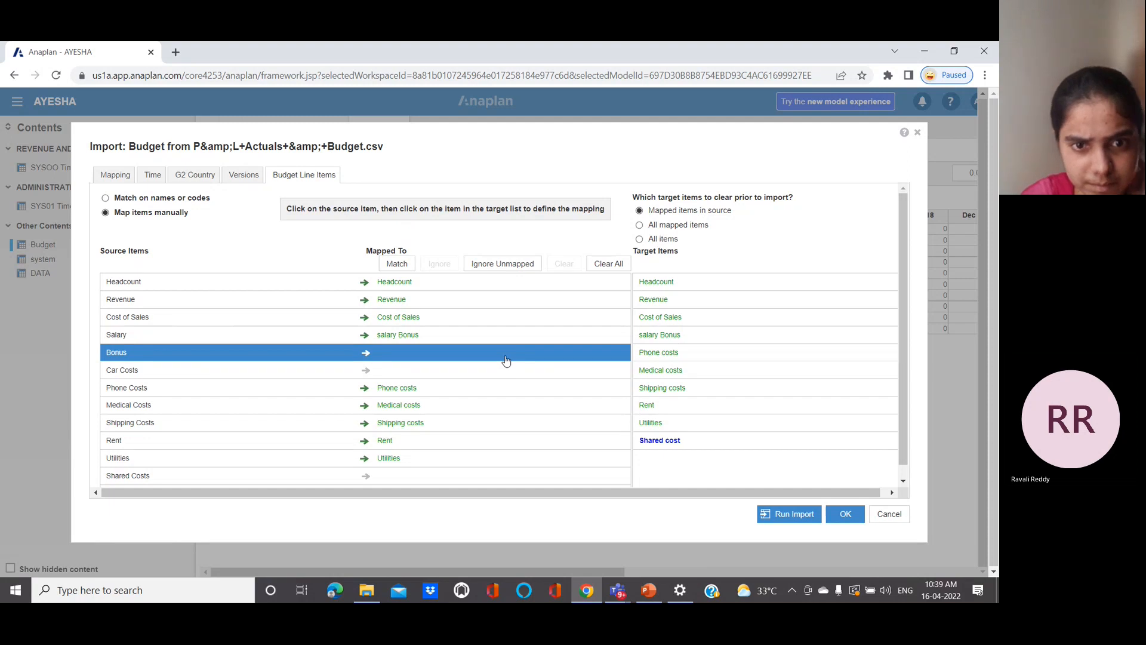
{"action": "left_click", "coordinate": [507, 372]}
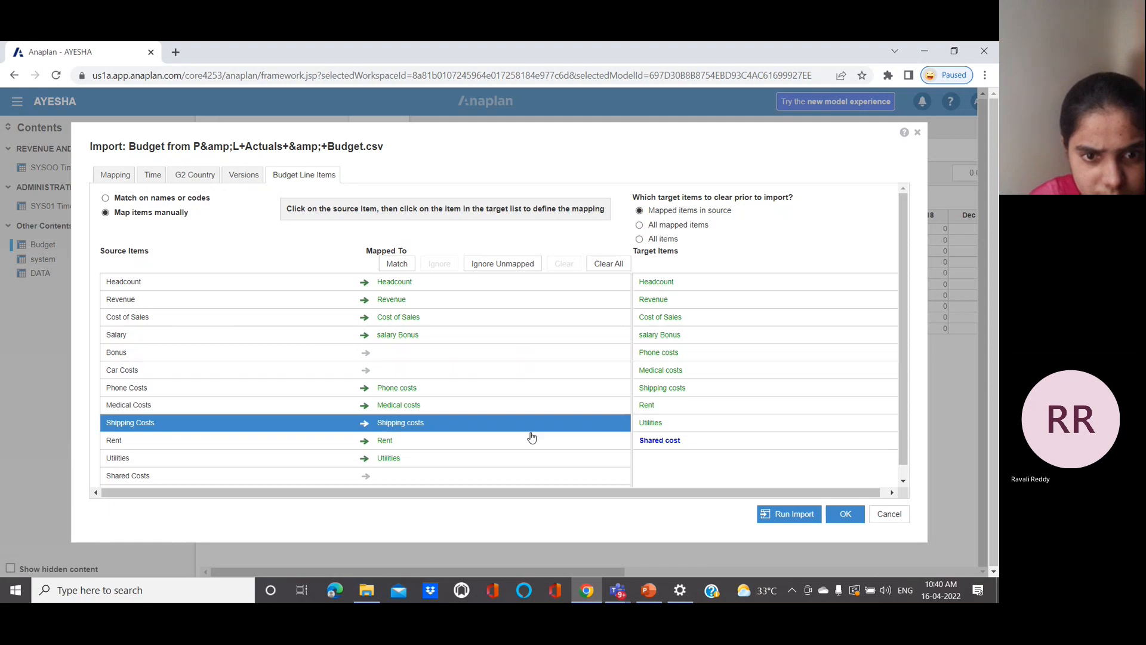
{"action": "left_click", "coordinate": [530, 476]}
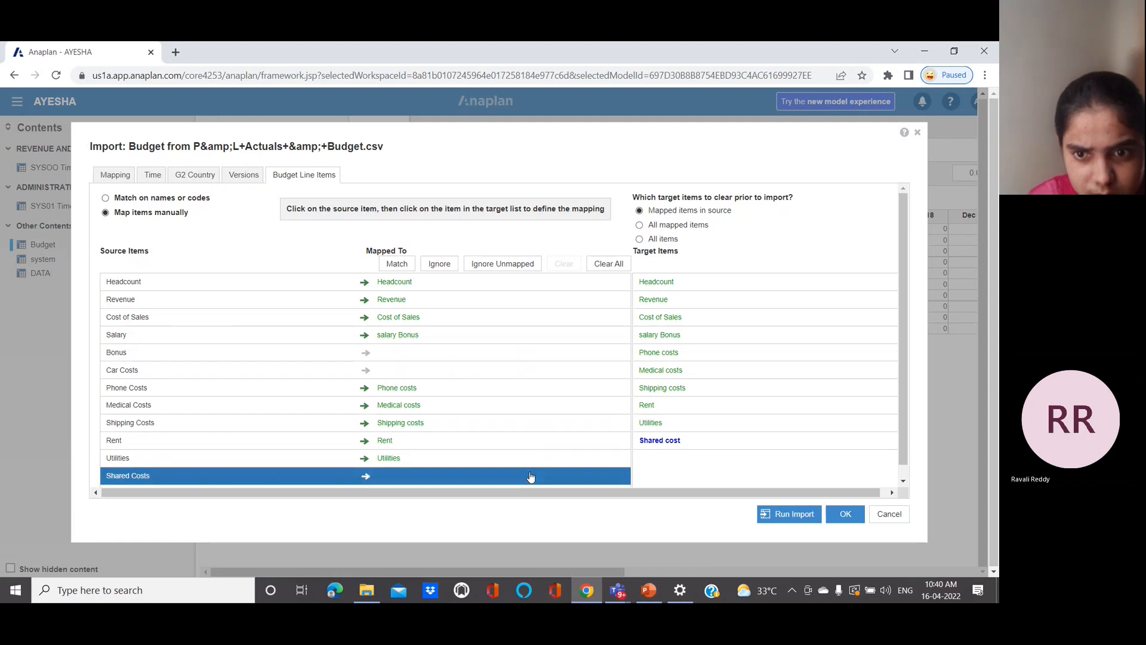
{"action": "left_click", "coordinate": [650, 447]}
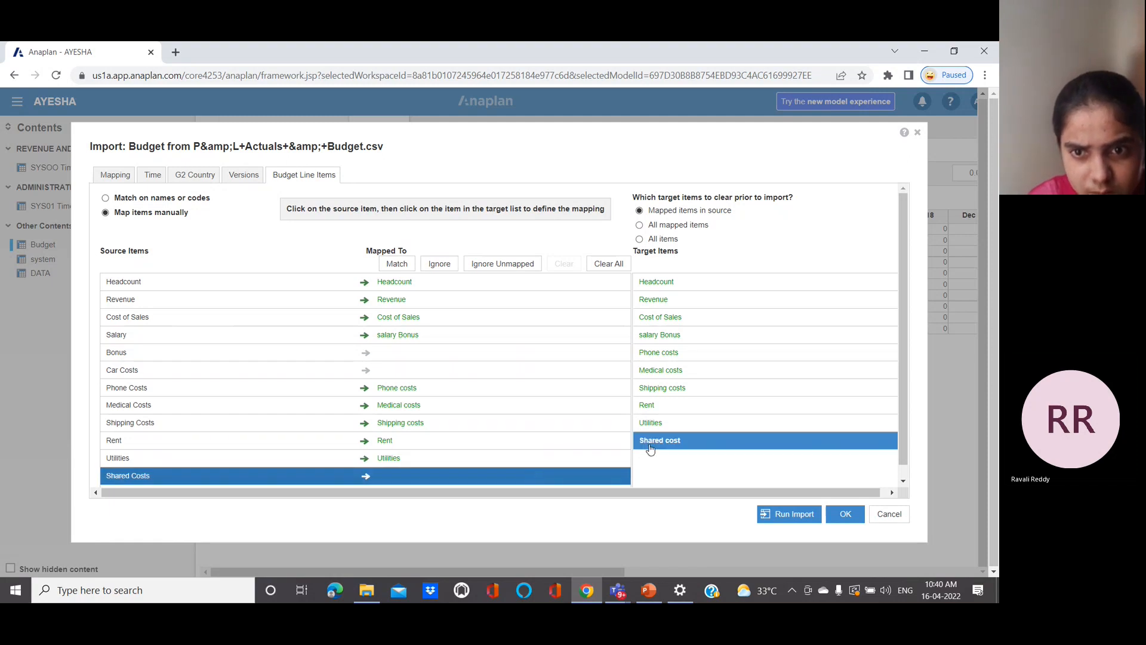
{"action": "left_click", "coordinate": [458, 375]}
{"action": "left_click", "coordinate": [453, 353]}
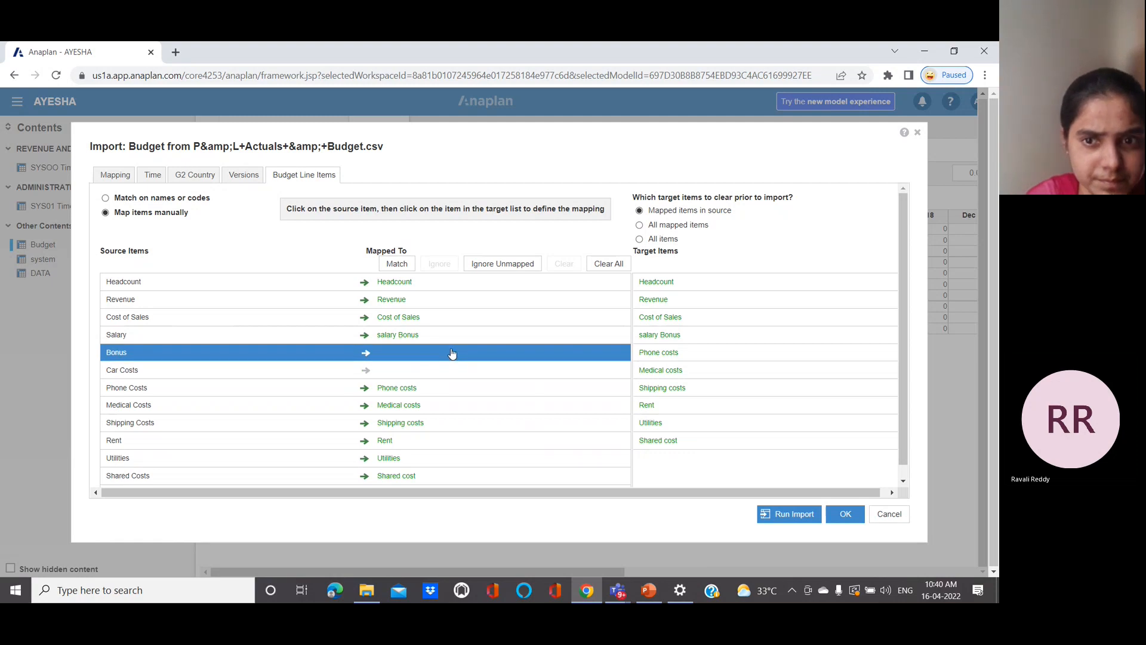
{"action": "left_click", "coordinate": [452, 353]}
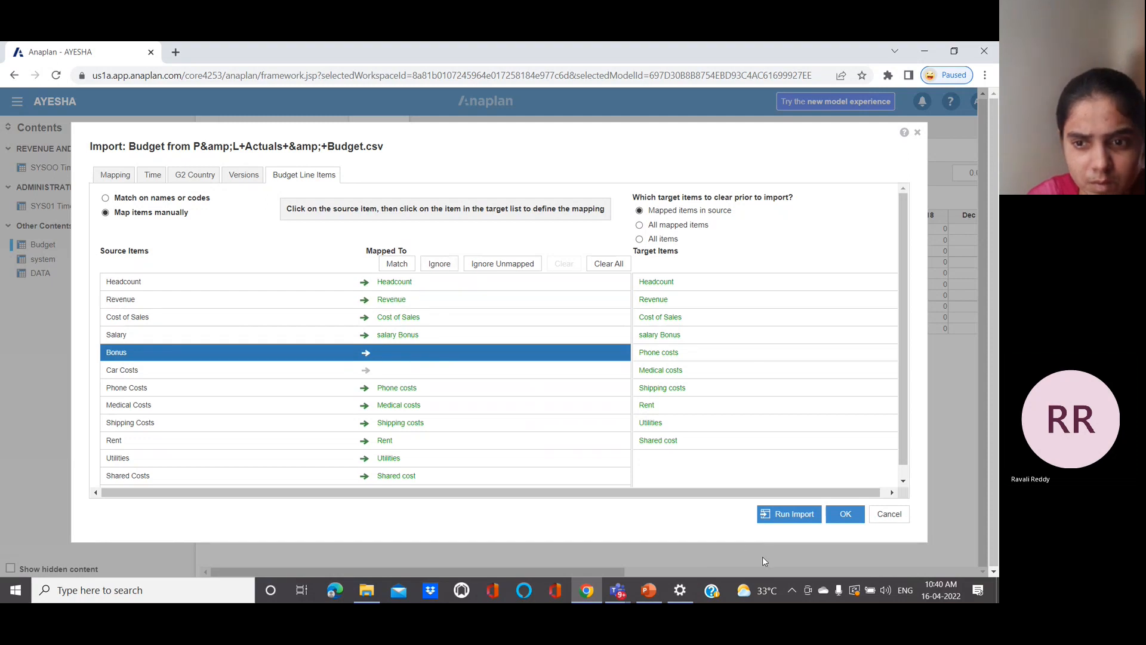
- Run the import, close its result summary and check the Budget grid's values from Jan 19 onward
{"action": "left_click", "coordinate": [800, 516]}
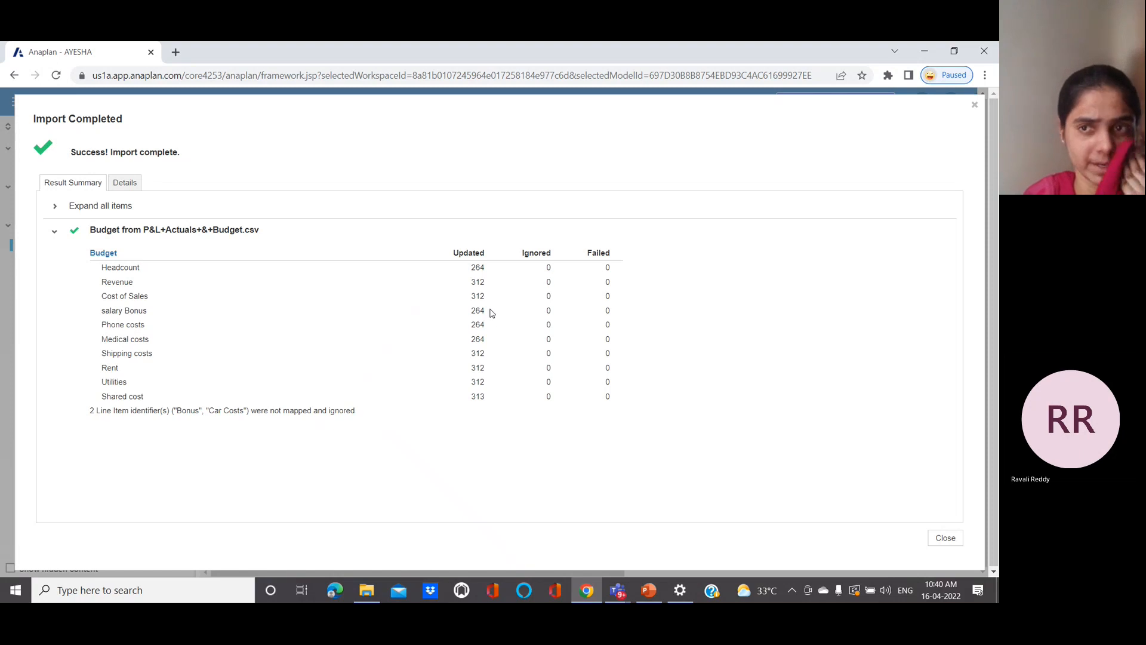
{"action": "left_click", "coordinate": [974, 106]}
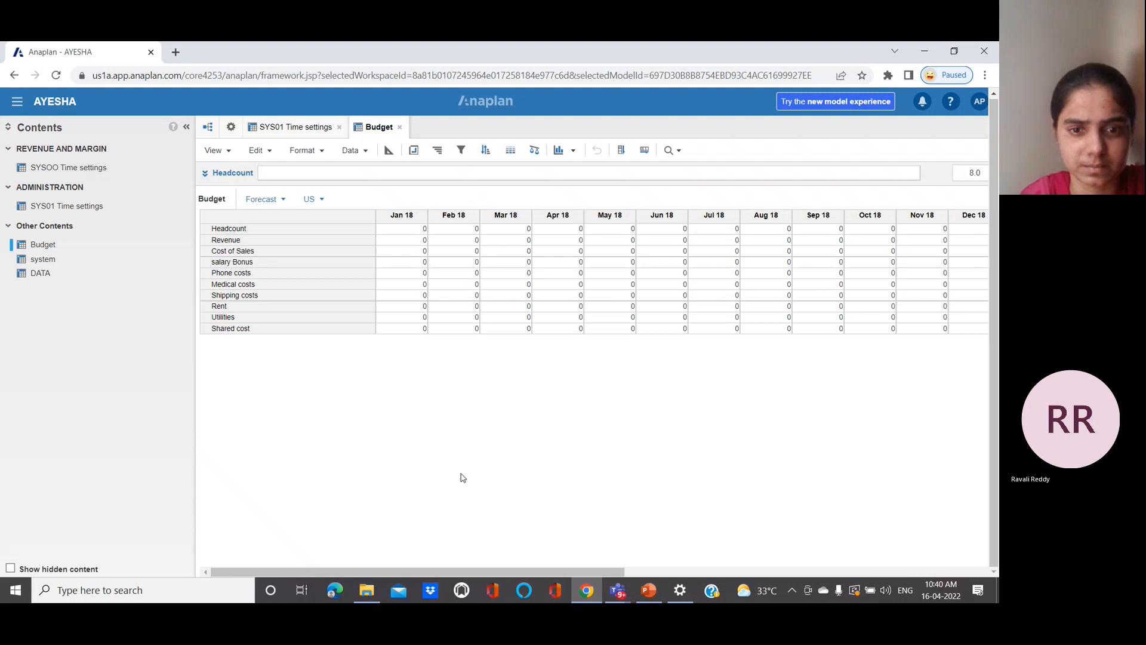
{"action": "left_click_drag", "start_coordinate": [422, 570], "coordinate": [578, 570]}
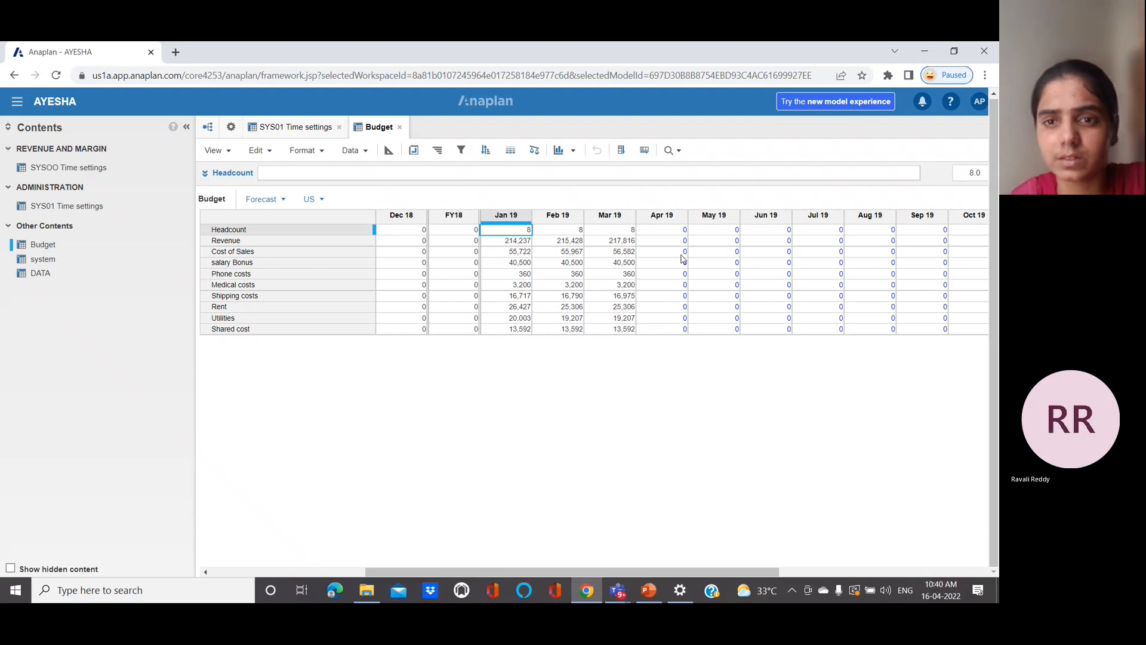
- Check the Budget grid's values up to FY19, then switch to PowerPoint and read the Model History slide
{"action": "left_click_drag", "start_coordinate": [548, 570], "coordinate": [632, 567]}
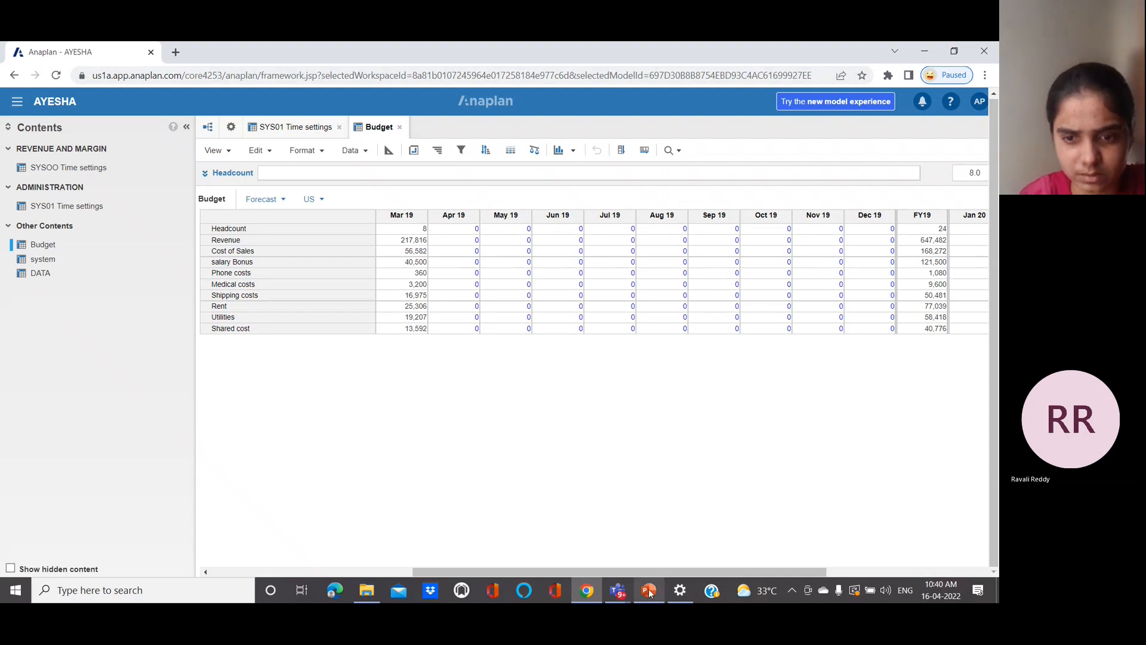
{"action": "mouse_move", "coordinate": [650, 592]}
{"action": "left_click", "coordinate": [645, 568]}
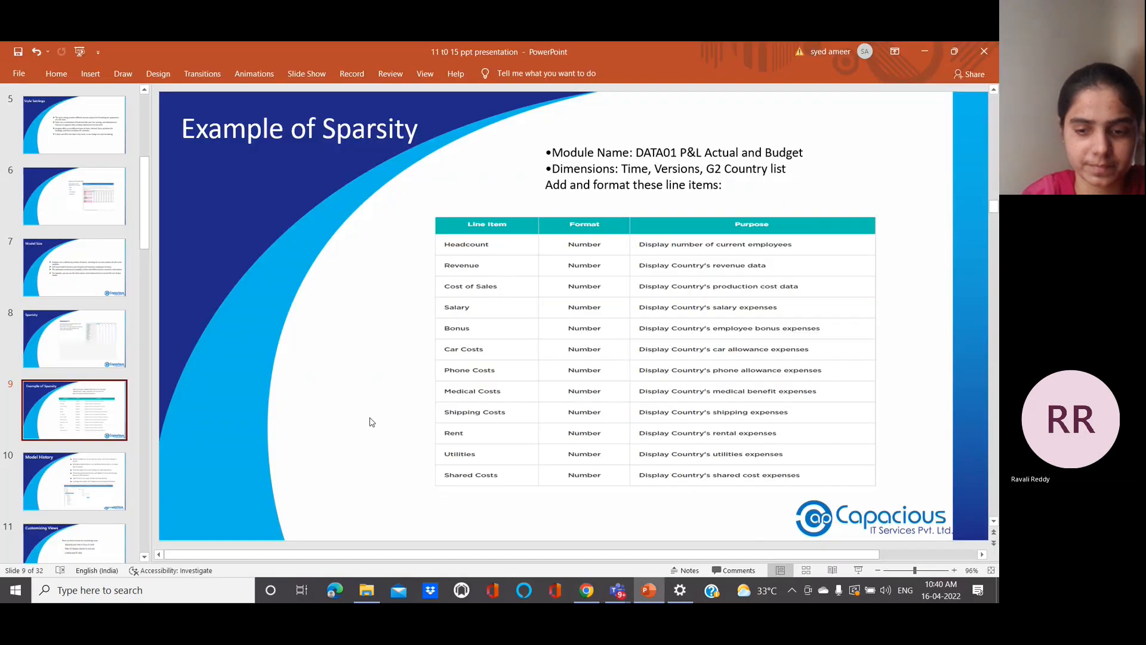
{"action": "scroll", "coordinate": [370, 419], "scroll_direction": "down", "scroll_amount": 1}
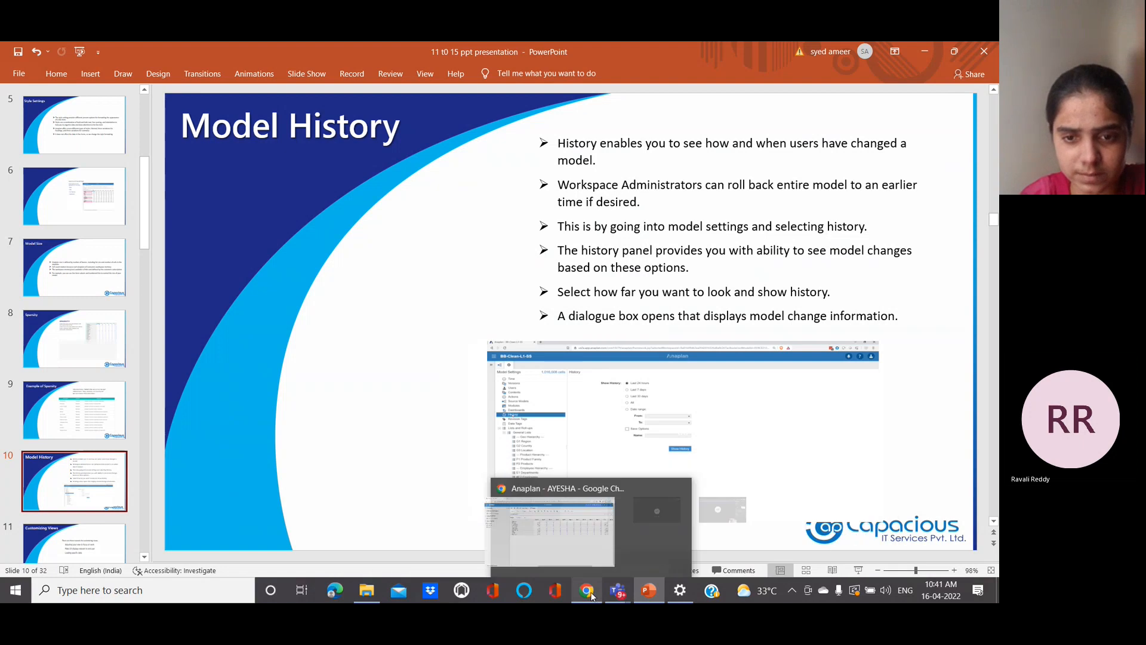
- Switch back to Anaplan and open the General Lists overview in the model settings
{"action": "left_click", "coordinate": [579, 553]}
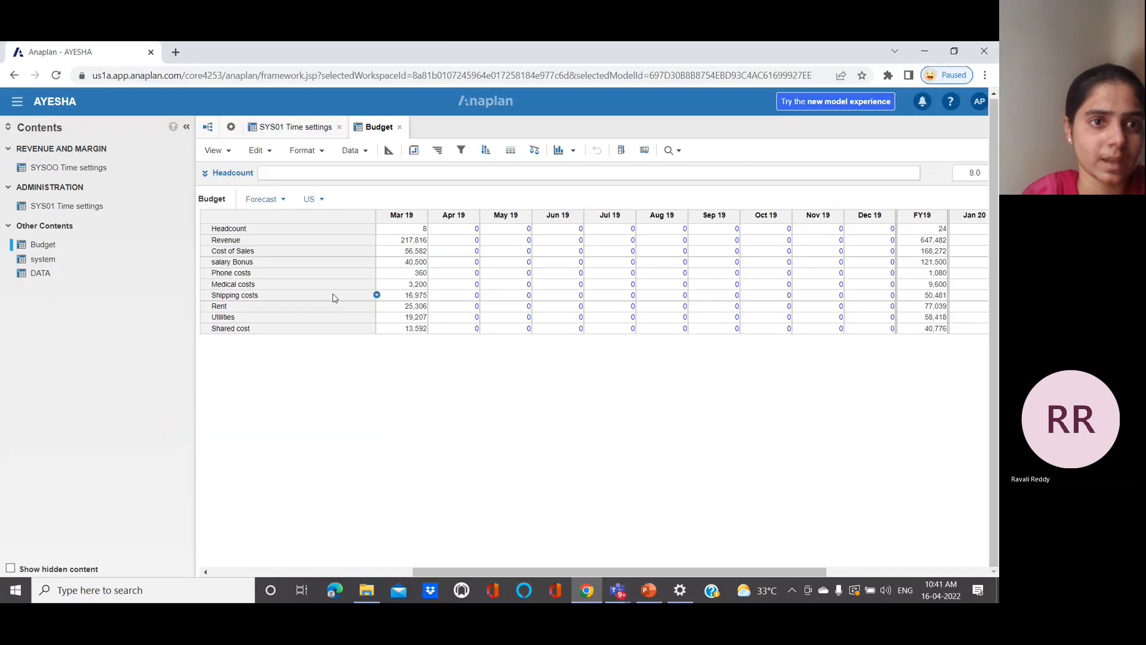
{"action": "left_click", "coordinate": [228, 130]}
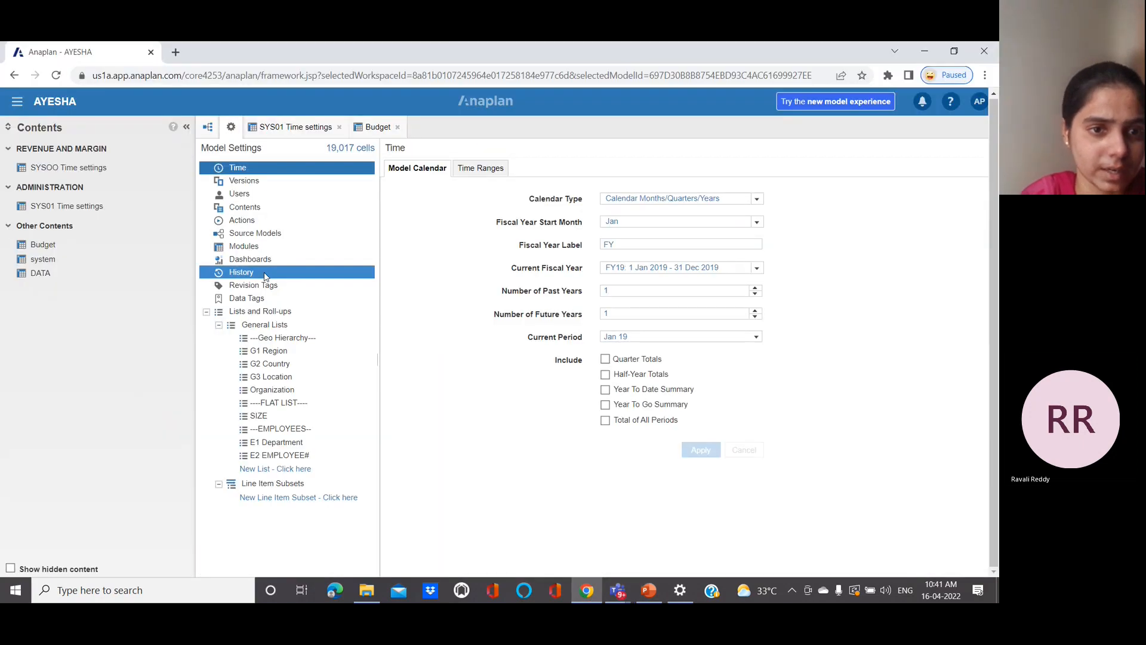
{"action": "left_click", "coordinate": [278, 327]}
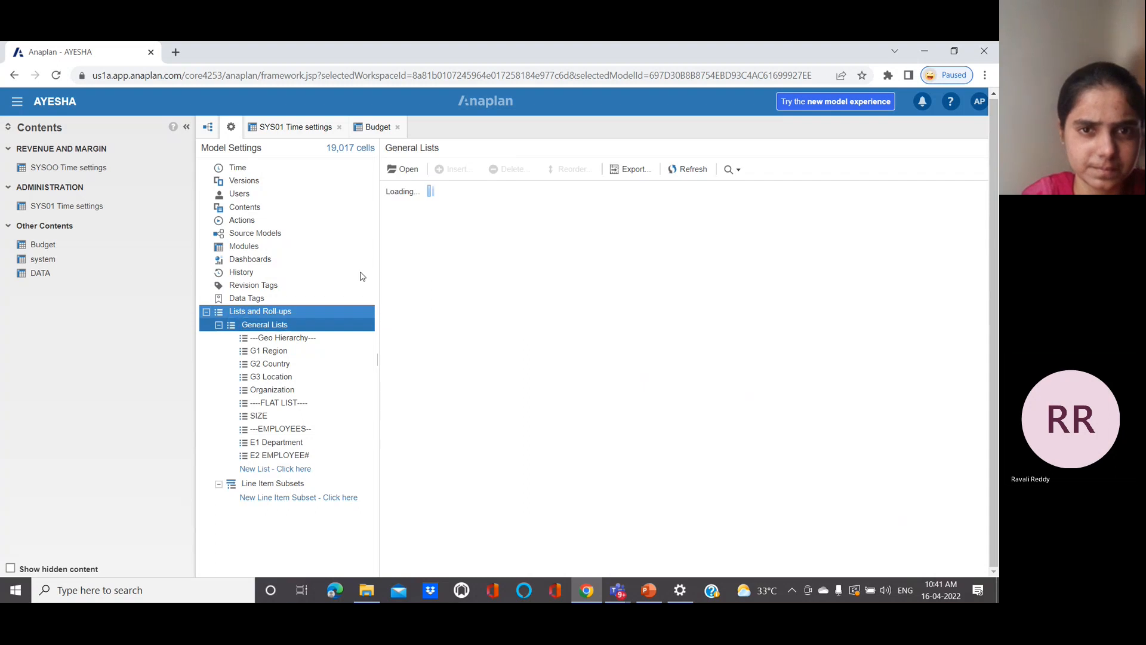
{"action": "left_click", "coordinate": [409, 171]}
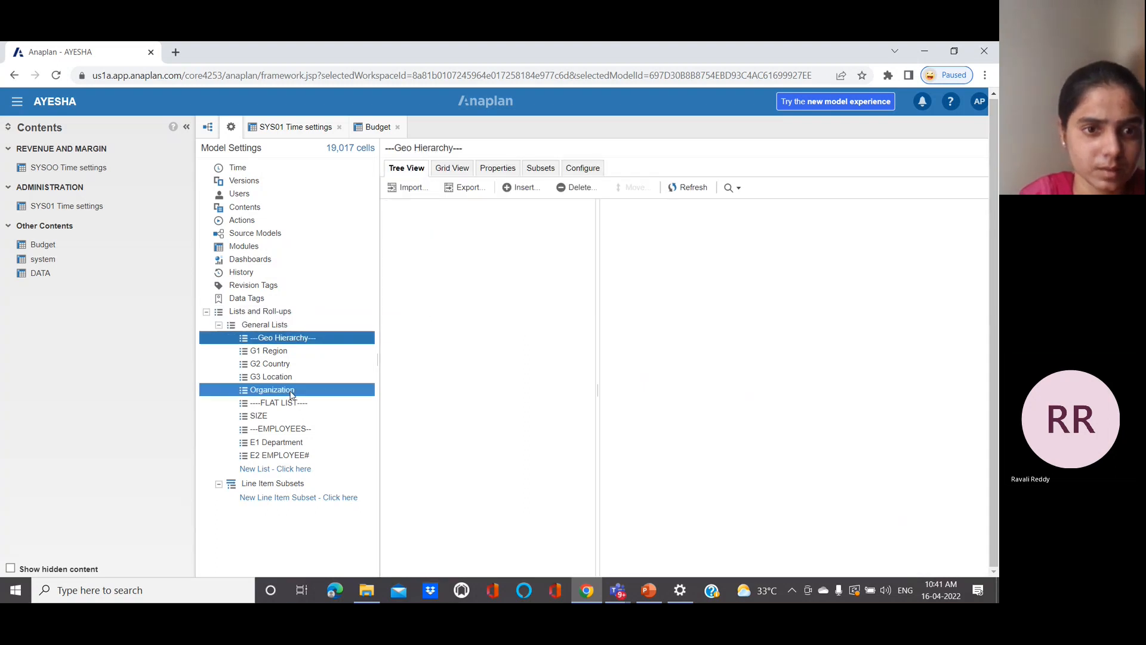
{"action": "left_click", "coordinate": [285, 326]}
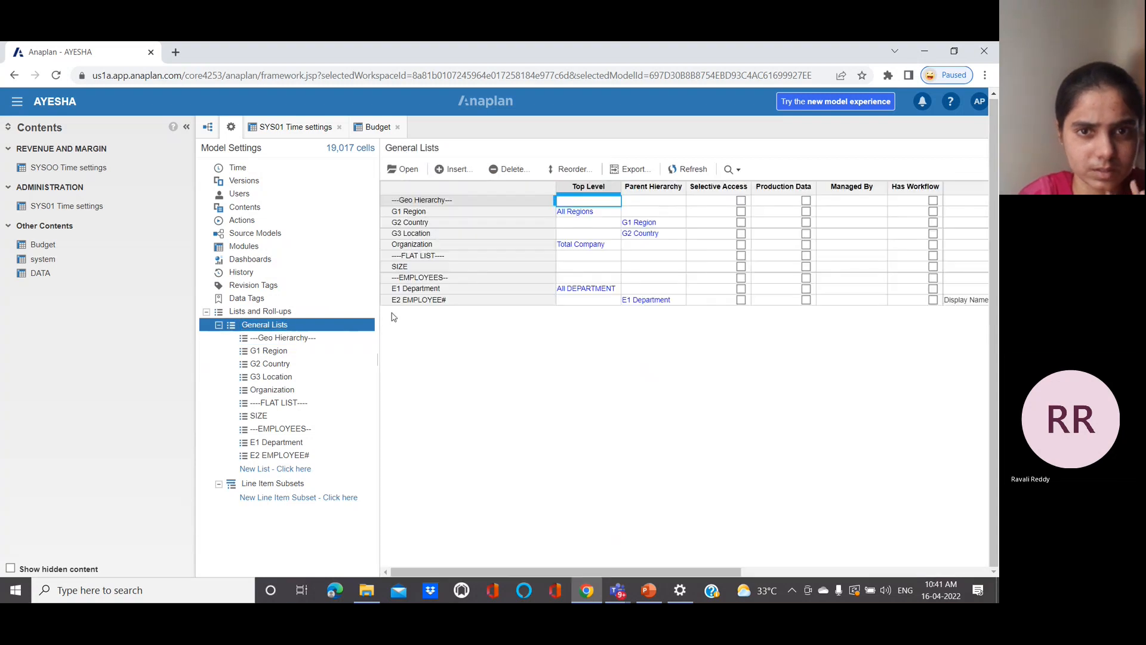
- Insert a new list named Period at the end of the General Lists
{"action": "left_click", "coordinate": [451, 169]}
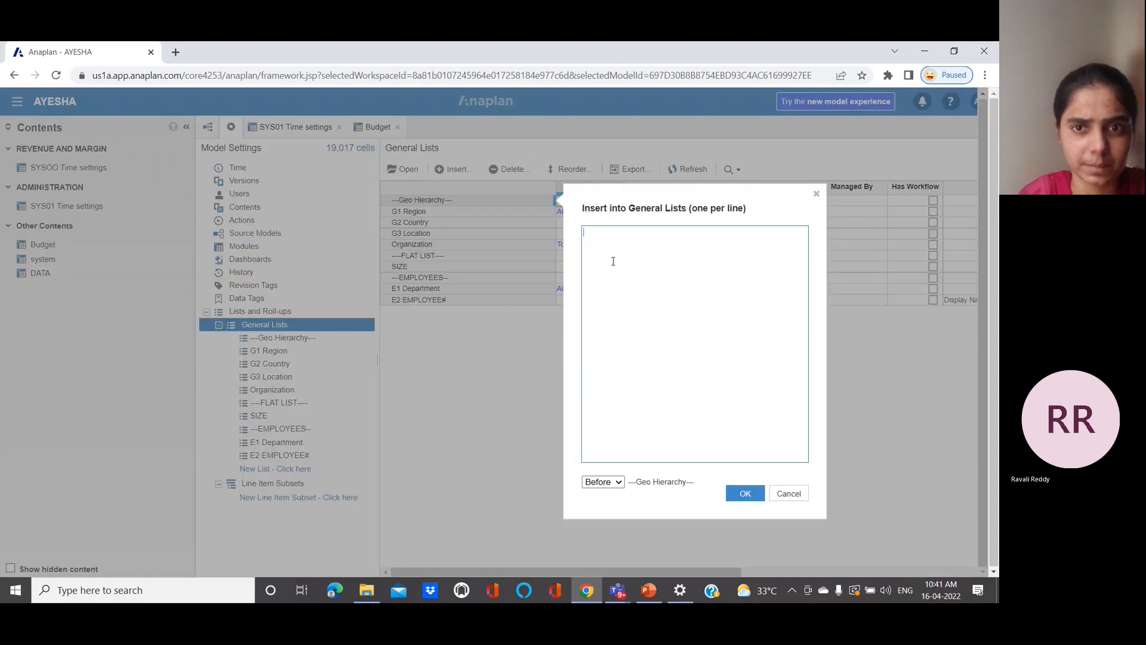
{"action": "type", "text": "Prod"}
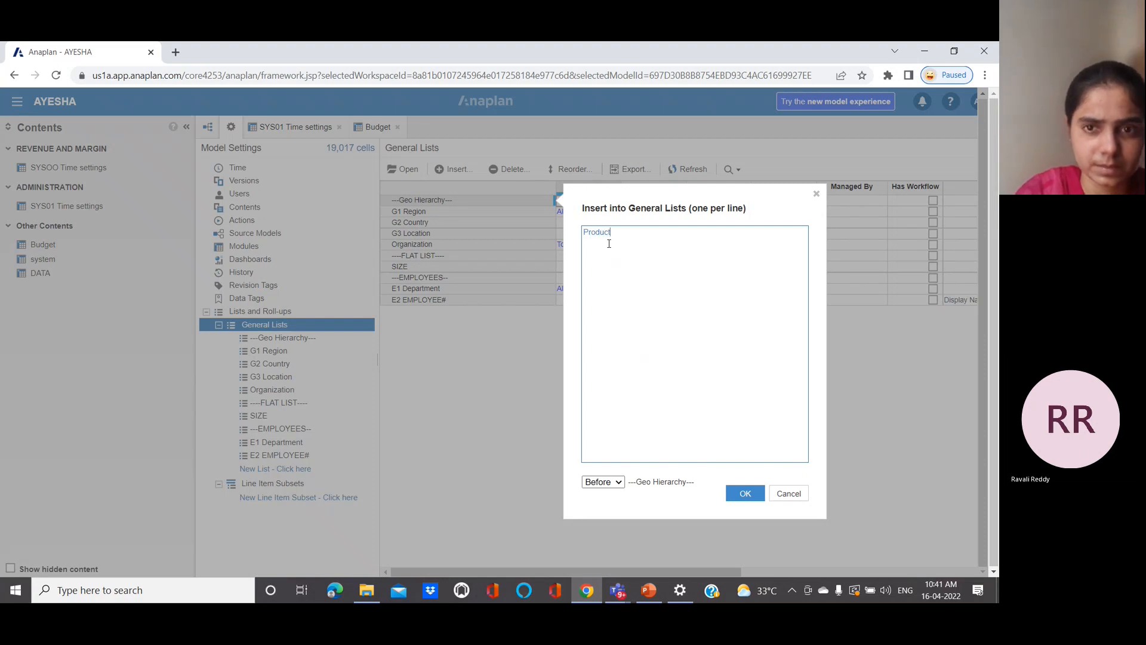
{"action": "type", "text": "uct"}
{"action": "key", "text": "BackSpace"}
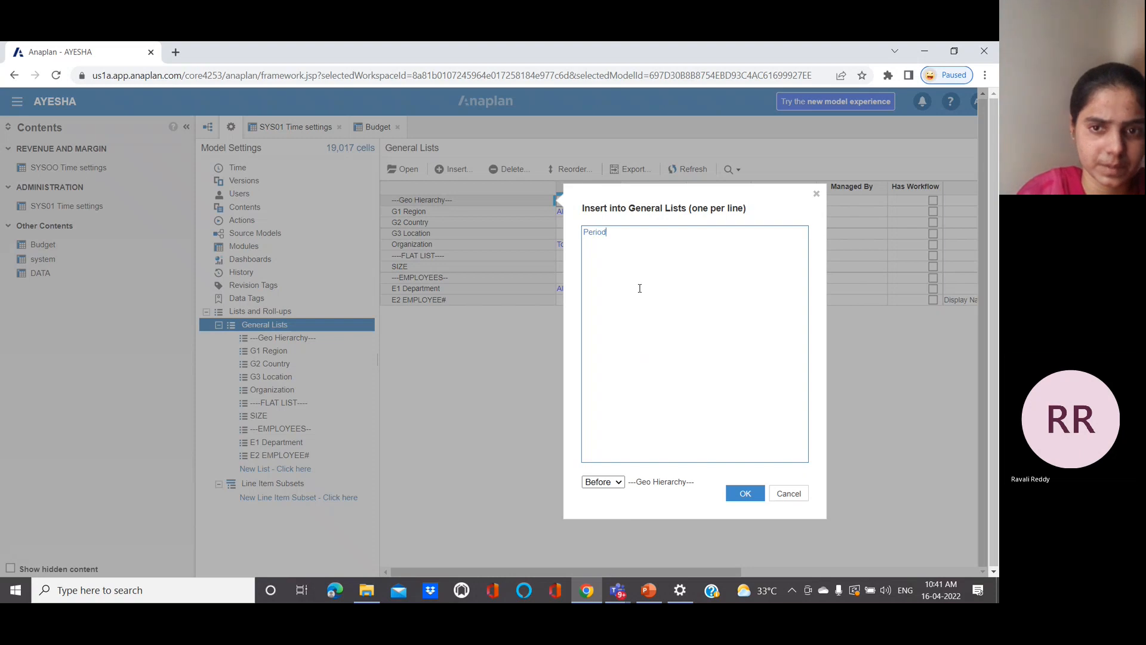
{"action": "left_click", "coordinate": [618, 484]}
{"action": "left_click", "coordinate": [609, 528]}
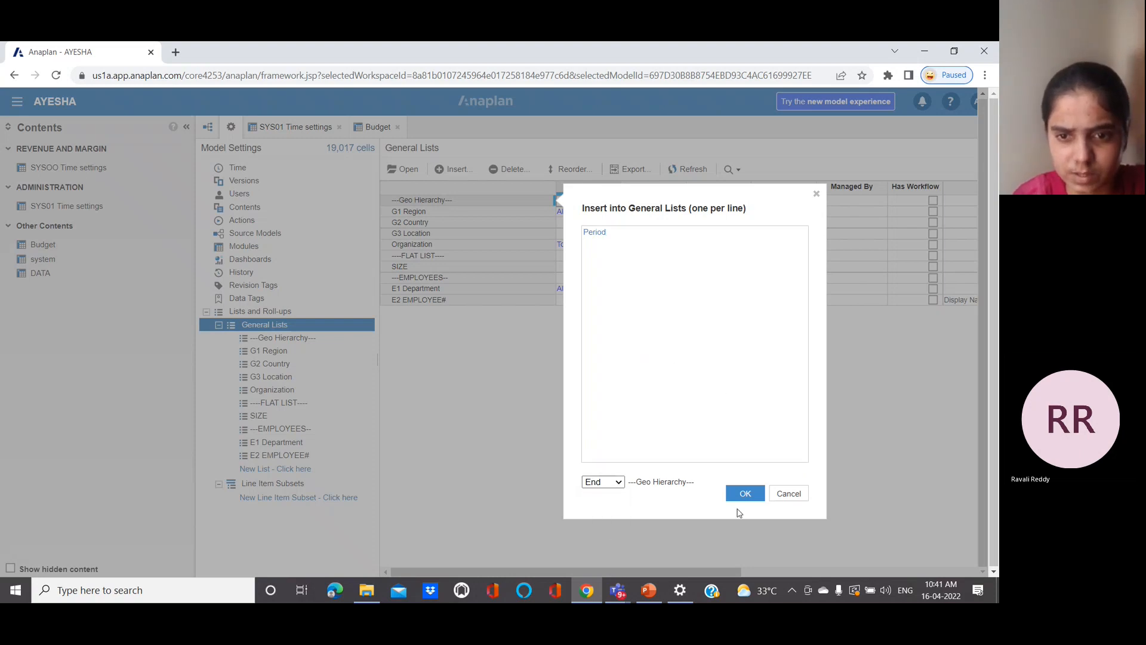
{"action": "left_click", "coordinate": [746, 496]}
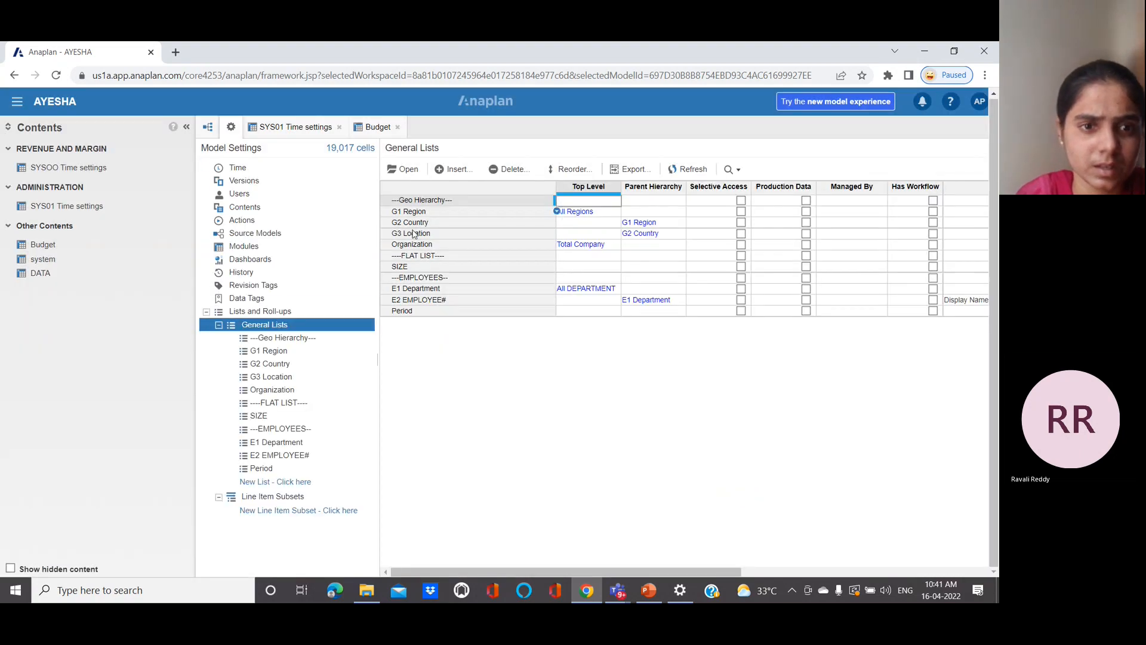
- Insert the lists Month, Year, Date and Day before Period in the General Lists
{"action": "left_click", "coordinate": [440, 313]}
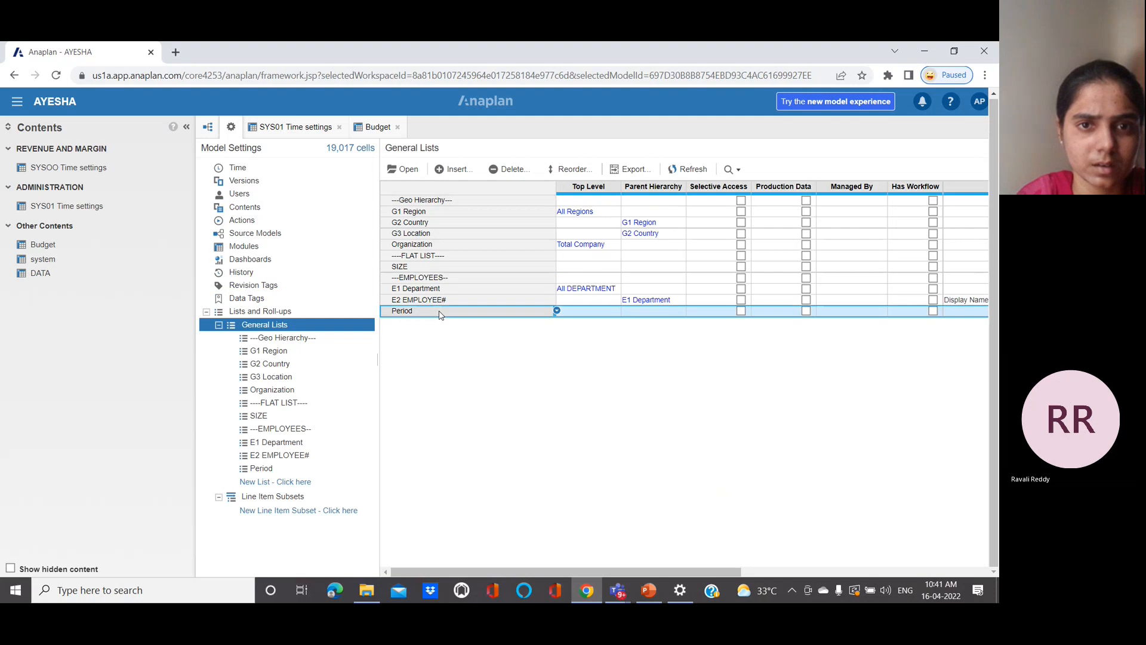
{"action": "left_click", "coordinate": [454, 169]}
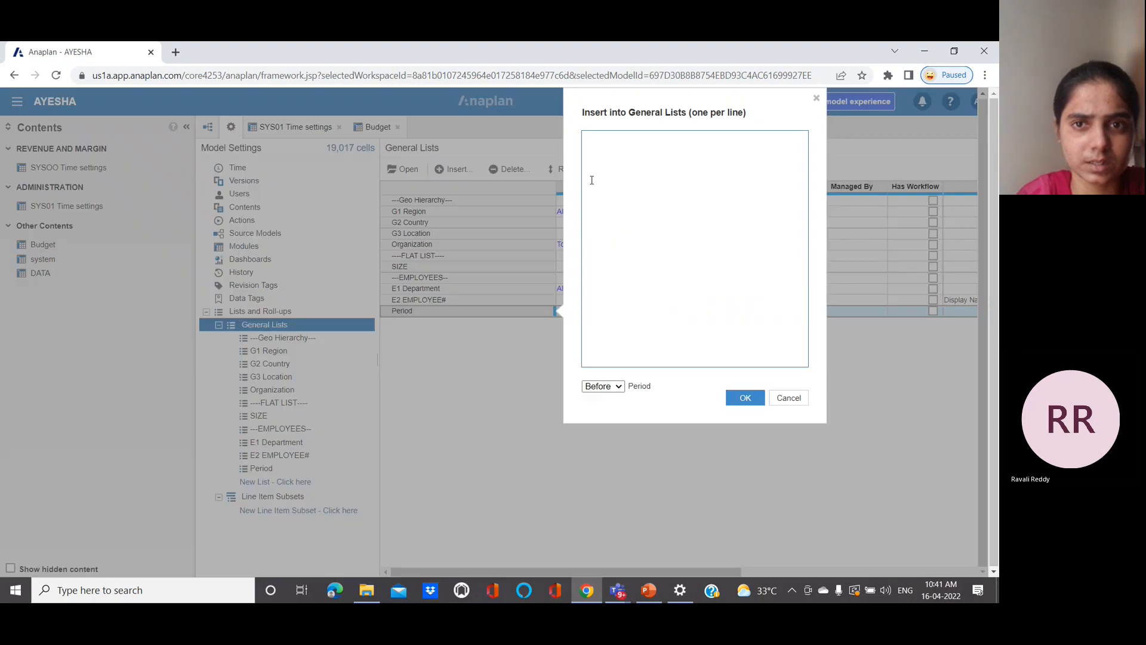
{"action": "type", "text": "Mon"}
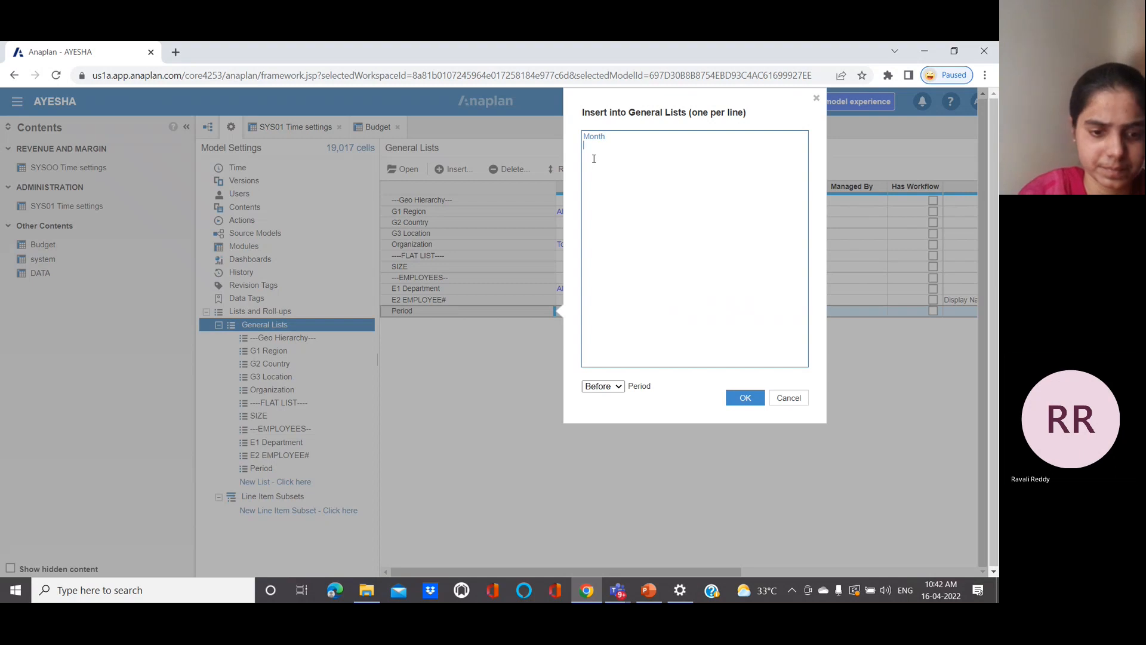
{"action": "type", "text": "th"}
{"action": "key", "text": "Return"}
{"action": "type", "text": "Yer"}
{"action": "key", "text": "BackSpace"}
{"action": "type", "text": "ar "}
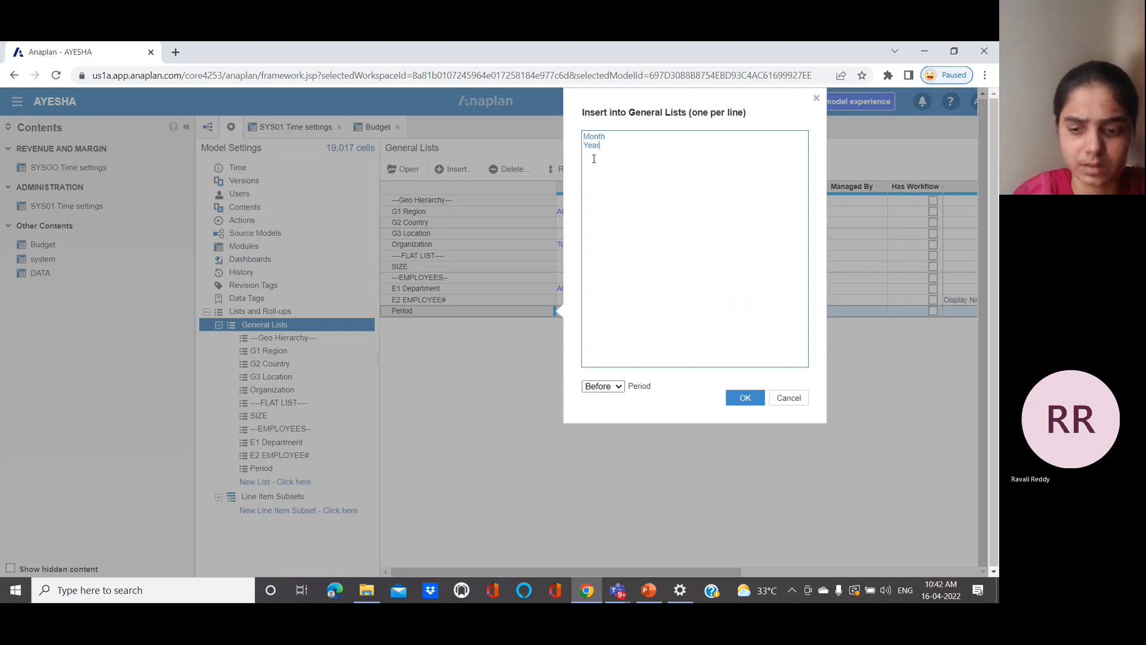
{"action": "type", "text": "Date "}
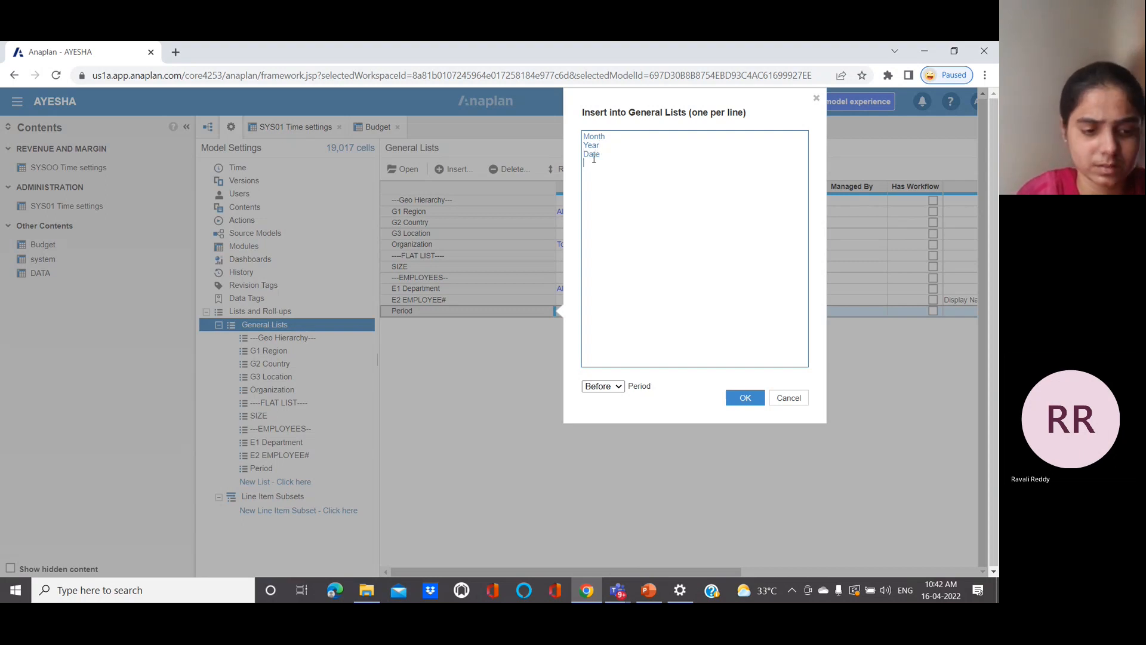
{"action": "type", "text": "Day"}
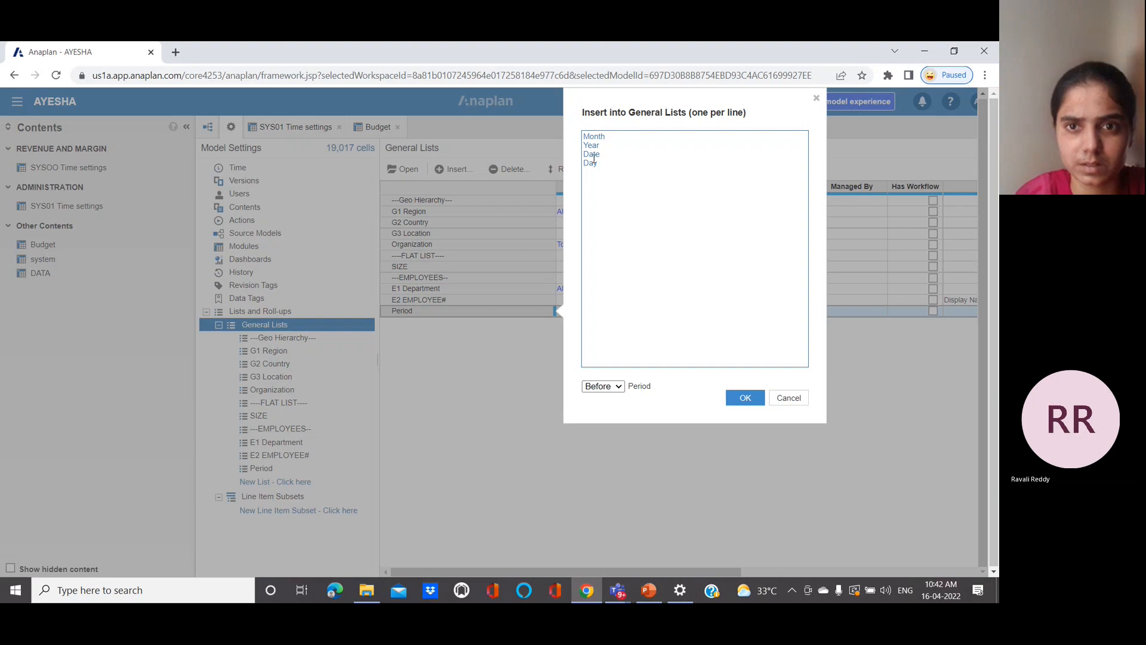
{"action": "left_click", "coordinate": [740, 399]}
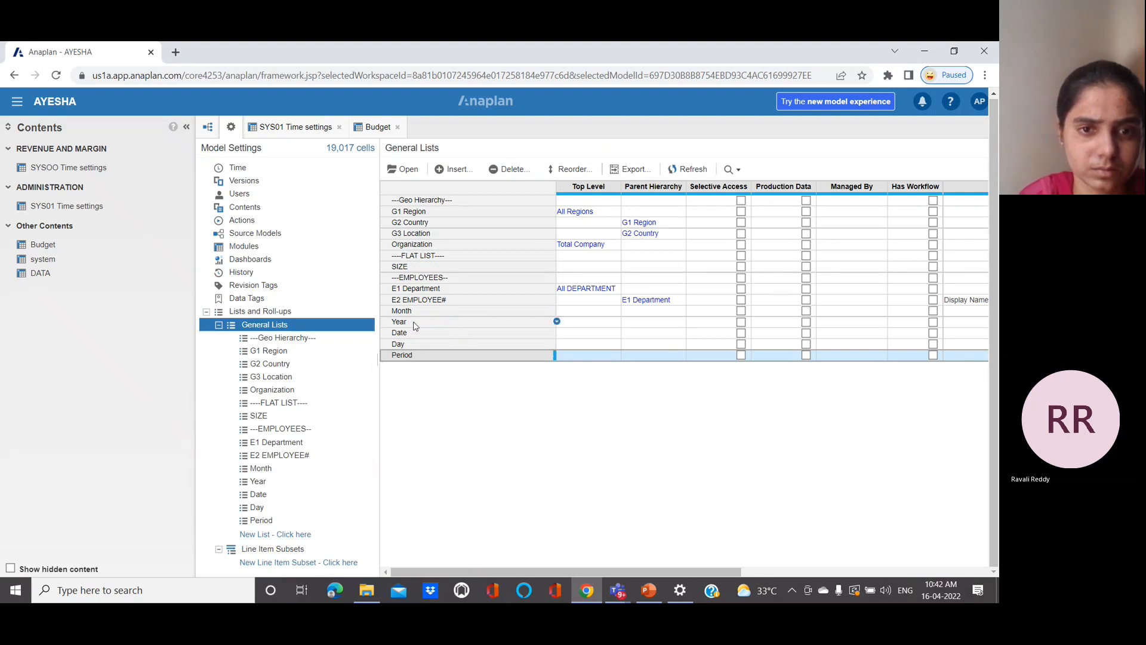
- Delete the Month, Year, Date and Day lists from the General Lists while keeping Period
{"action": "left_click", "coordinate": [510, 169]}
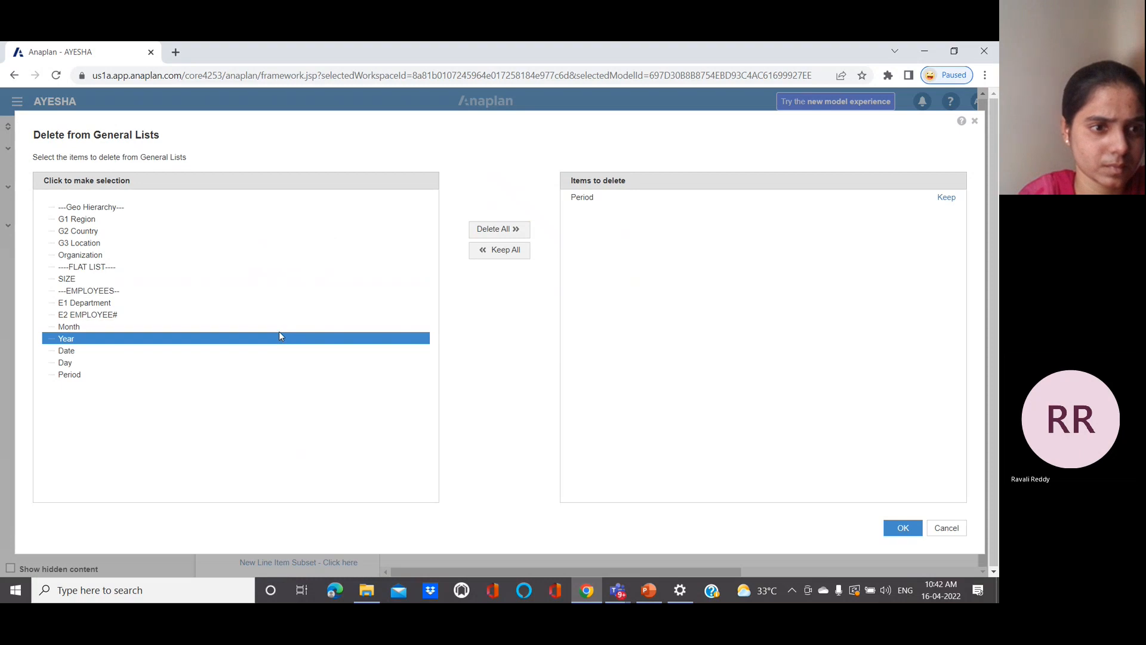
{"action": "left_click", "coordinate": [278, 332]}
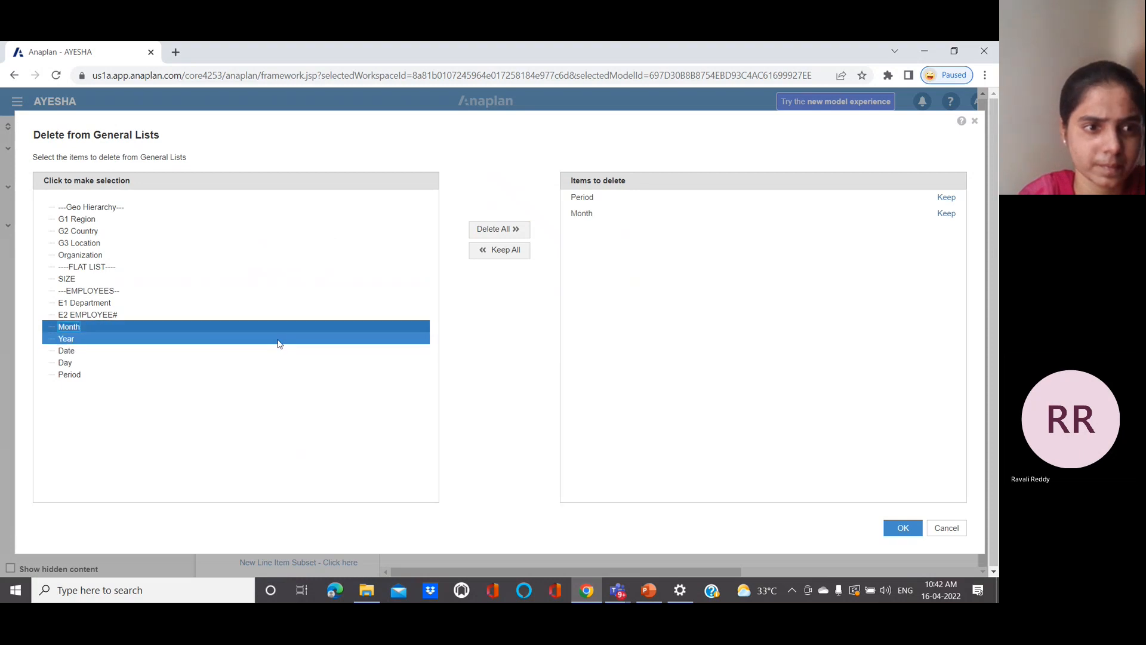
{"action": "left_click", "coordinate": [278, 341]}
{"action": "left_click", "coordinate": [280, 352]}
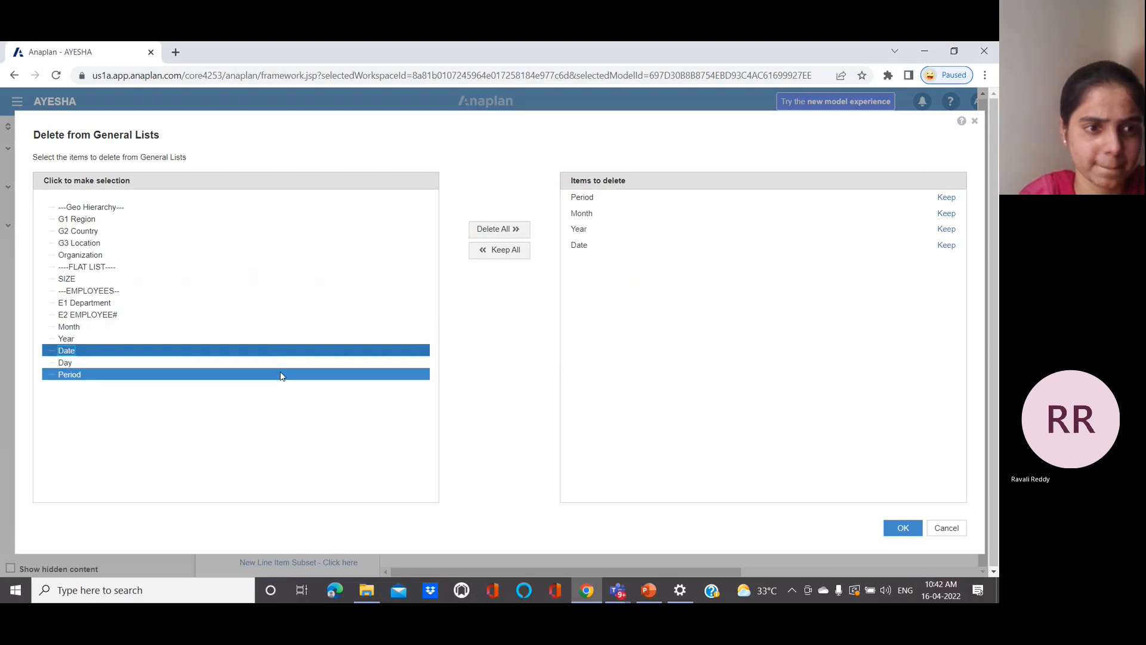
{"action": "left_click", "coordinate": [281, 364]}
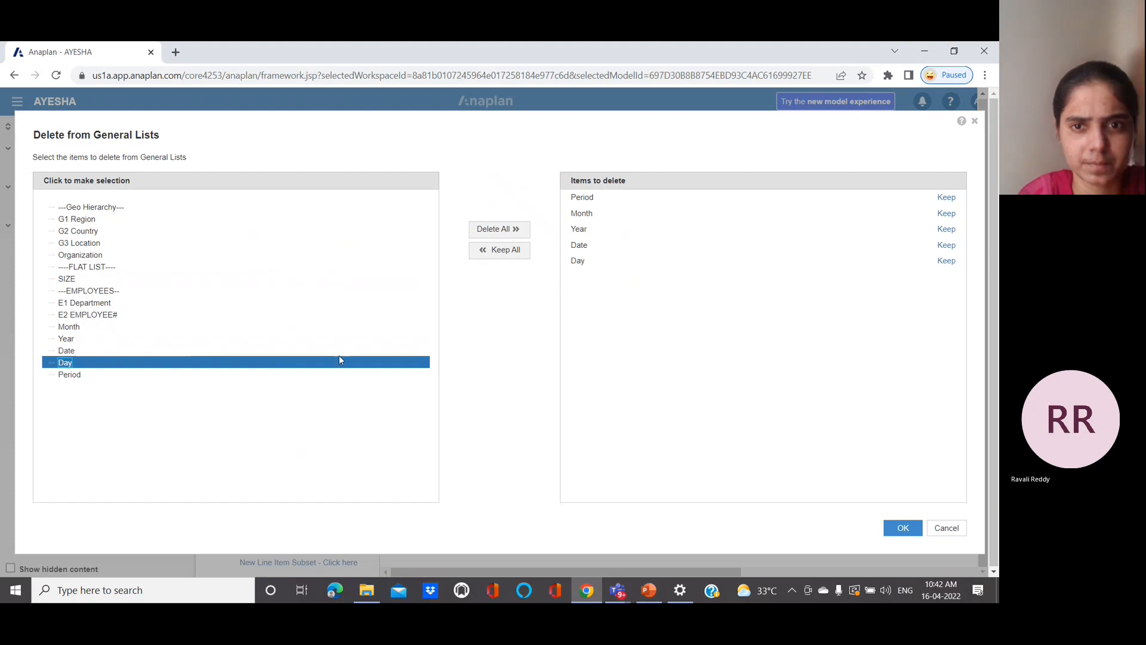
{"action": "left_click", "coordinate": [948, 198]}
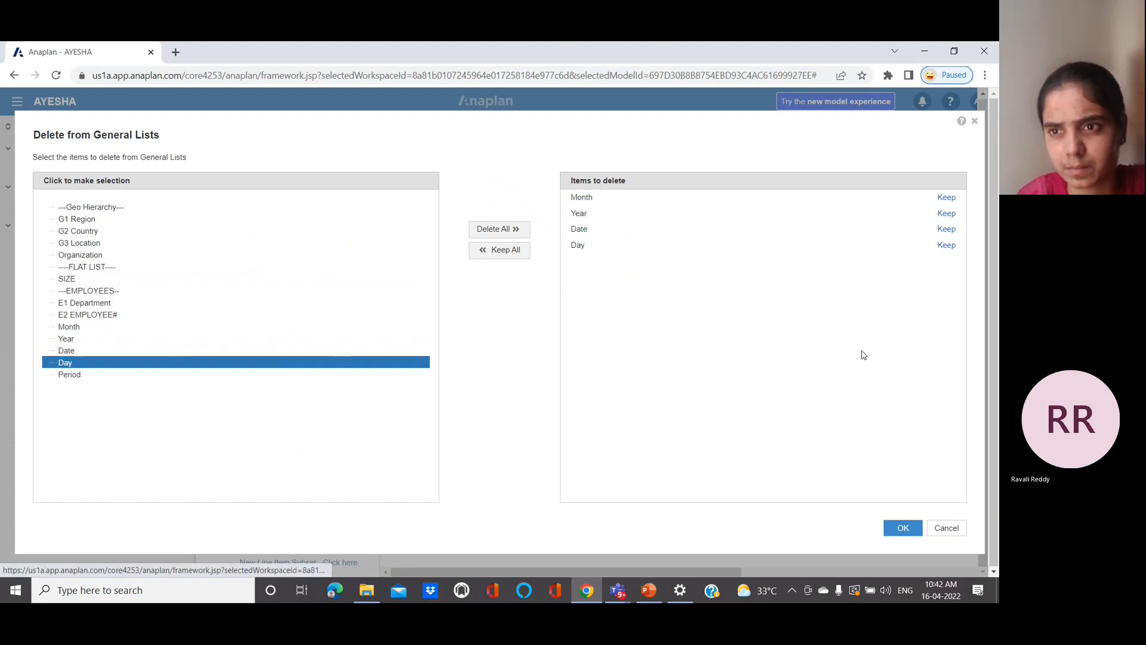
{"action": "left_click", "coordinate": [894, 529]}
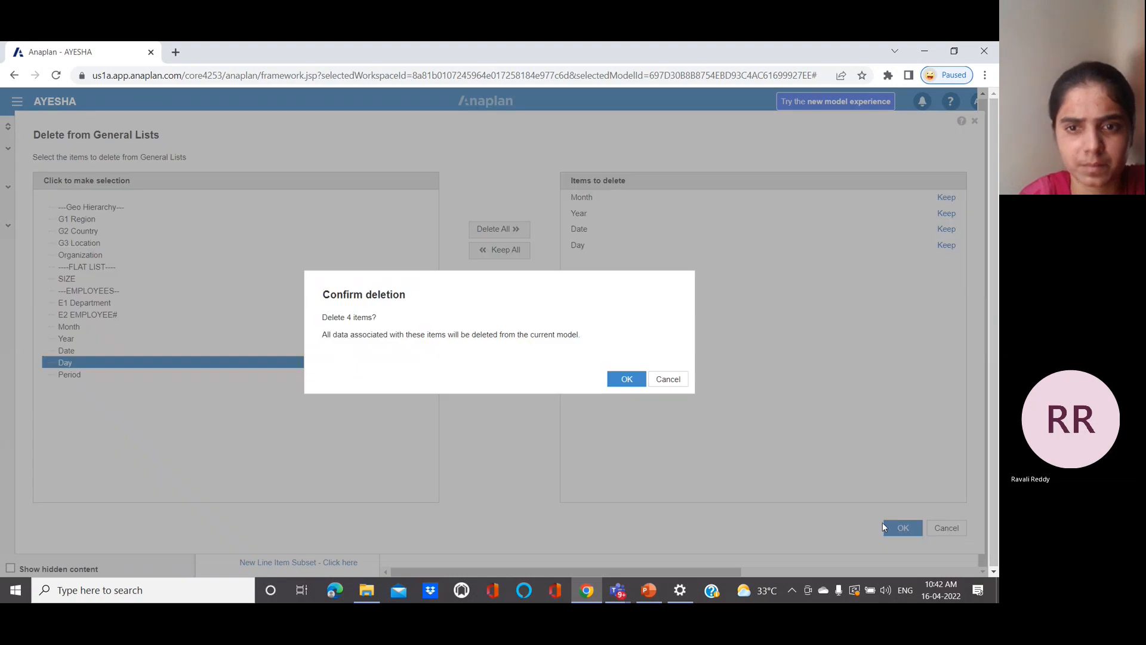
{"action": "left_click", "coordinate": [632, 381]}
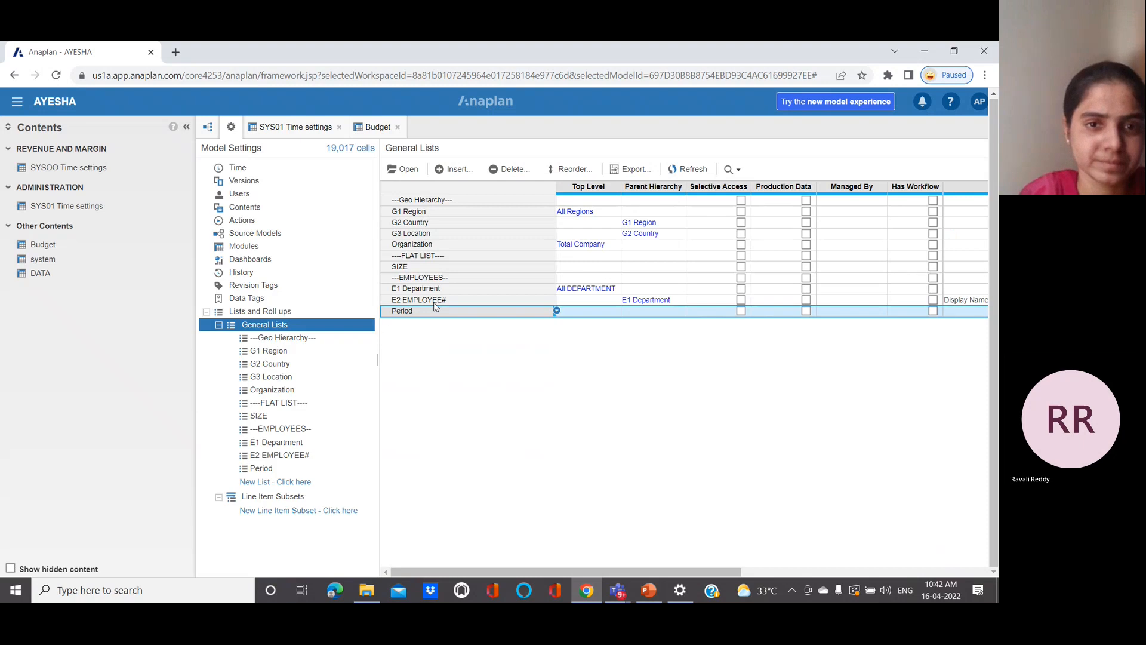
- Open the Period list and insert the items Month, Date, Day and Year
{"action": "left_click", "coordinate": [403, 170]}
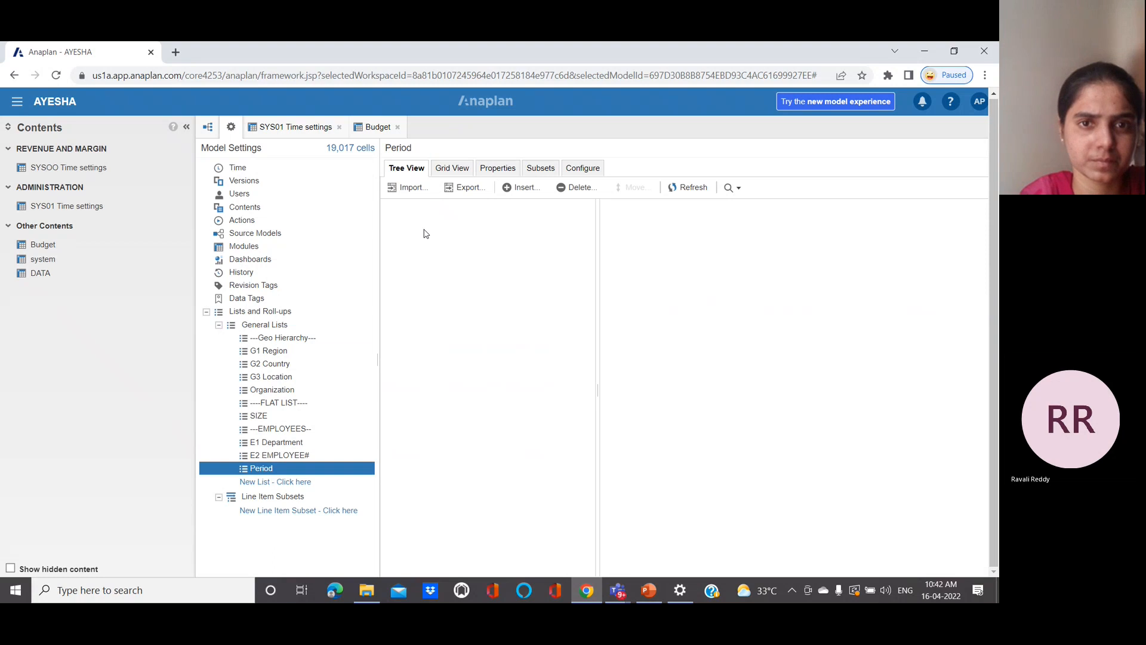
{"action": "left_click", "coordinate": [522, 188]}
{"action": "type", "text": "Mo"}
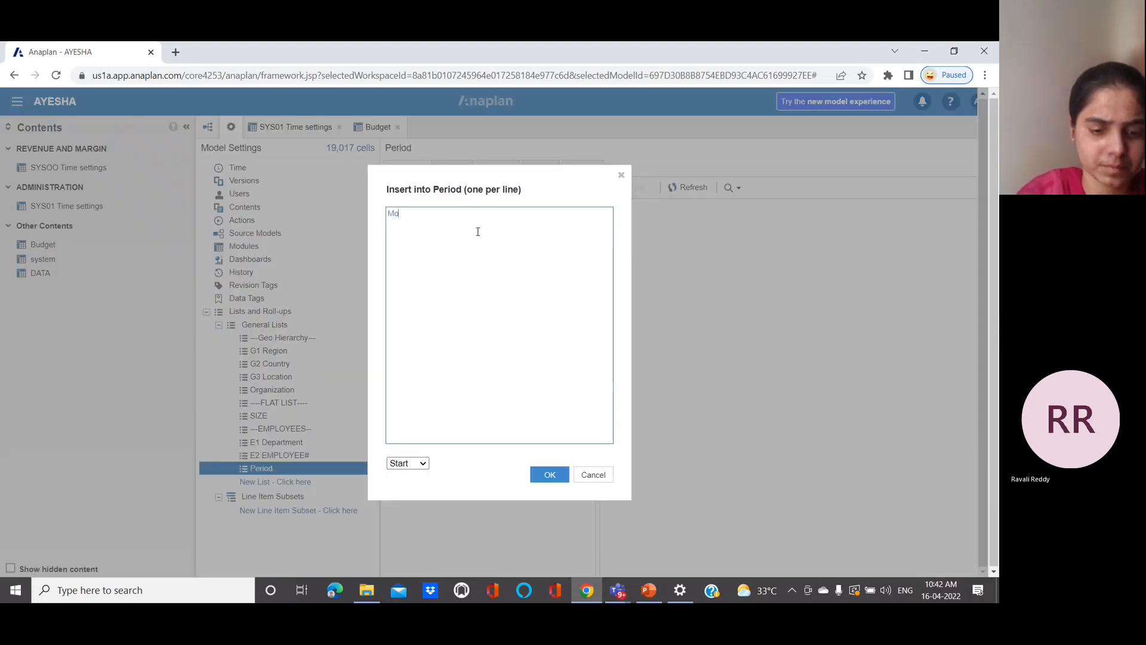
{"action": "type", "text": "nth Date"}
{"action": "key", "text": "Return"}
{"action": "type", "text": "Day "}
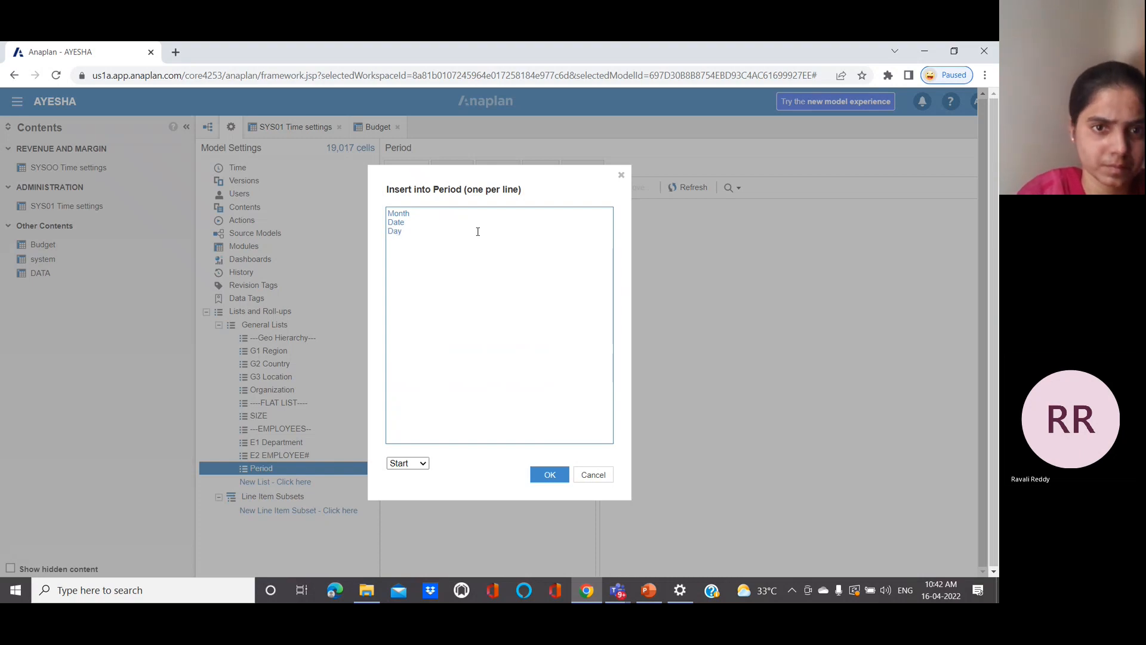
{"action": "type", "text": "Year"}
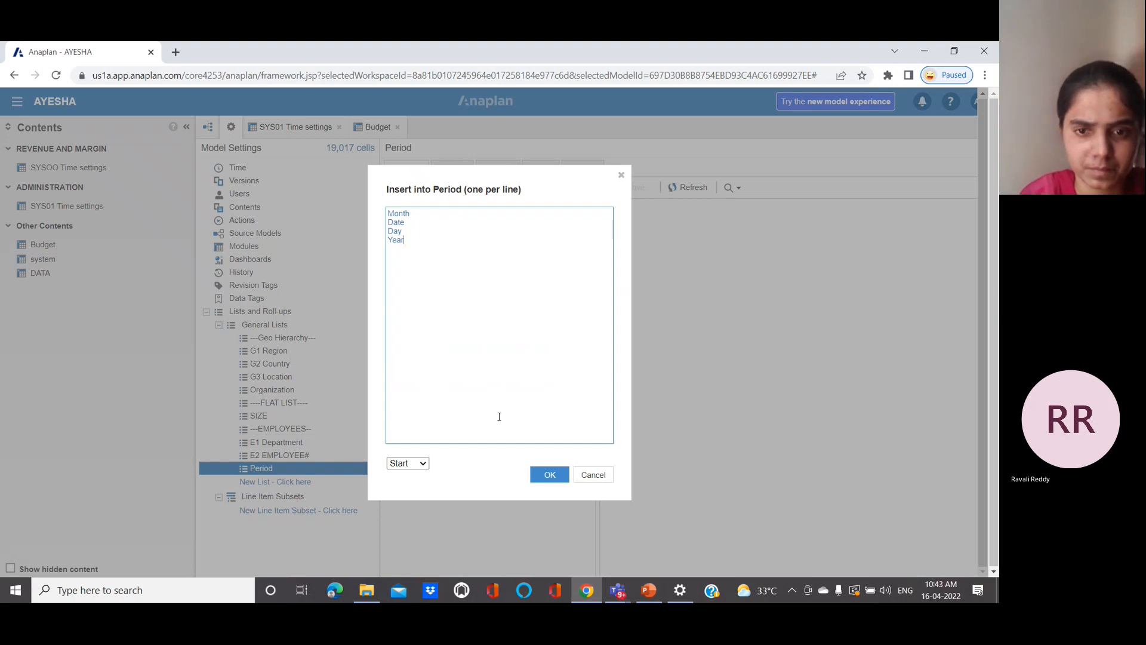
{"action": "left_click", "coordinate": [546, 475]}
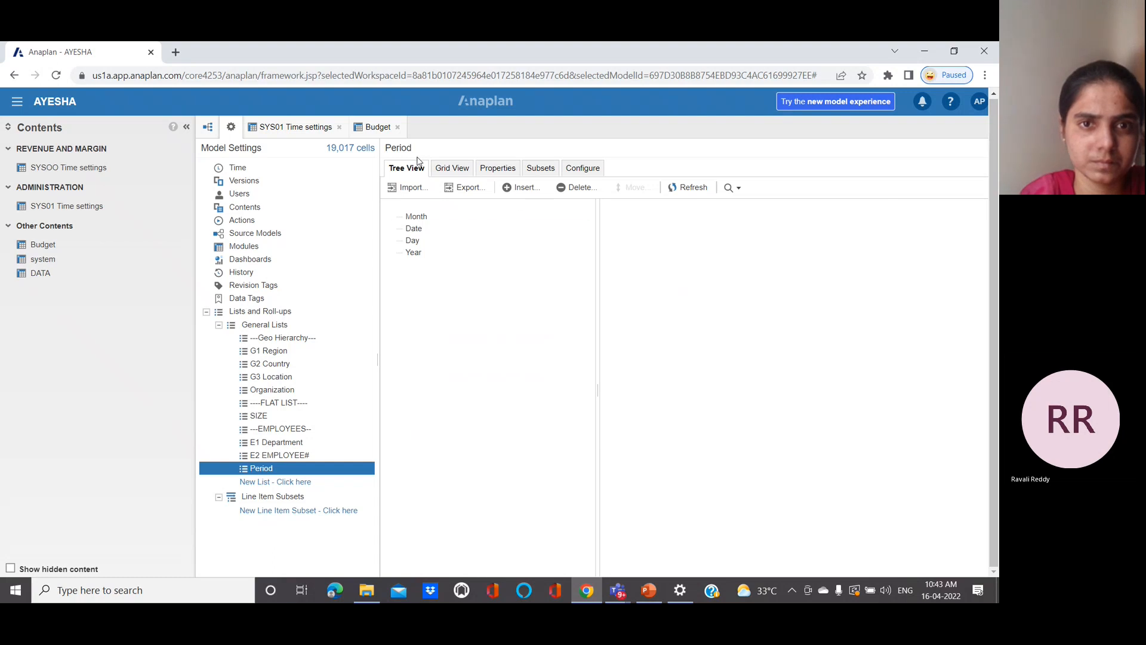
- In the Period list's grid view, enter the code MN for Month and DA for Date
{"action": "left_click", "coordinate": [447, 169]}
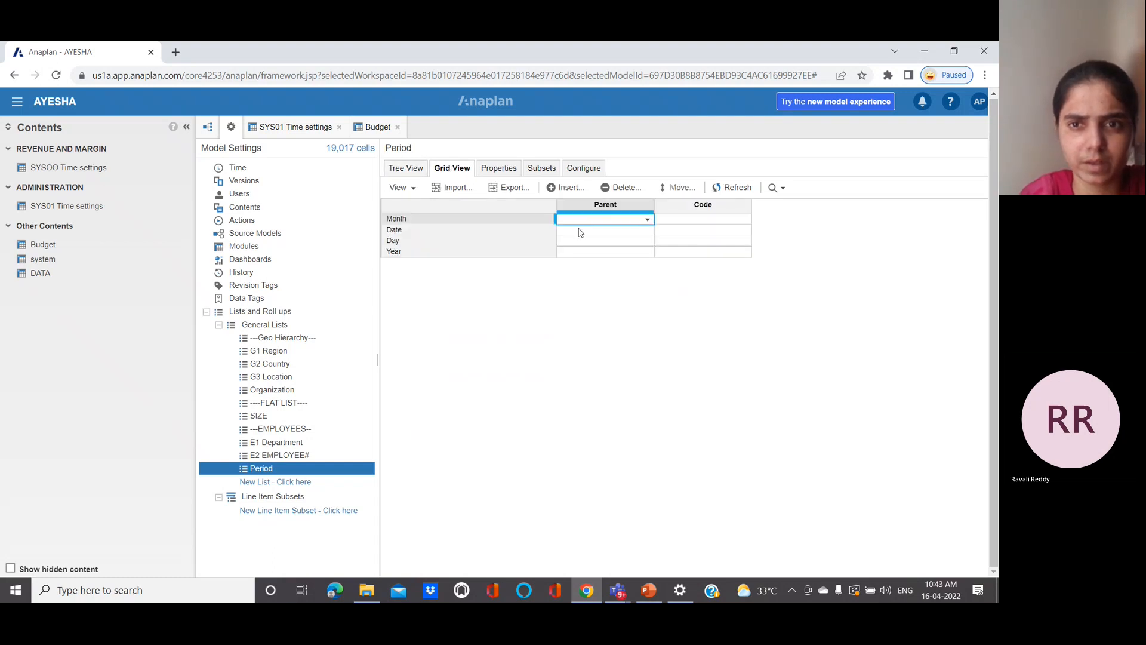
{"action": "left_click", "coordinate": [684, 218]}
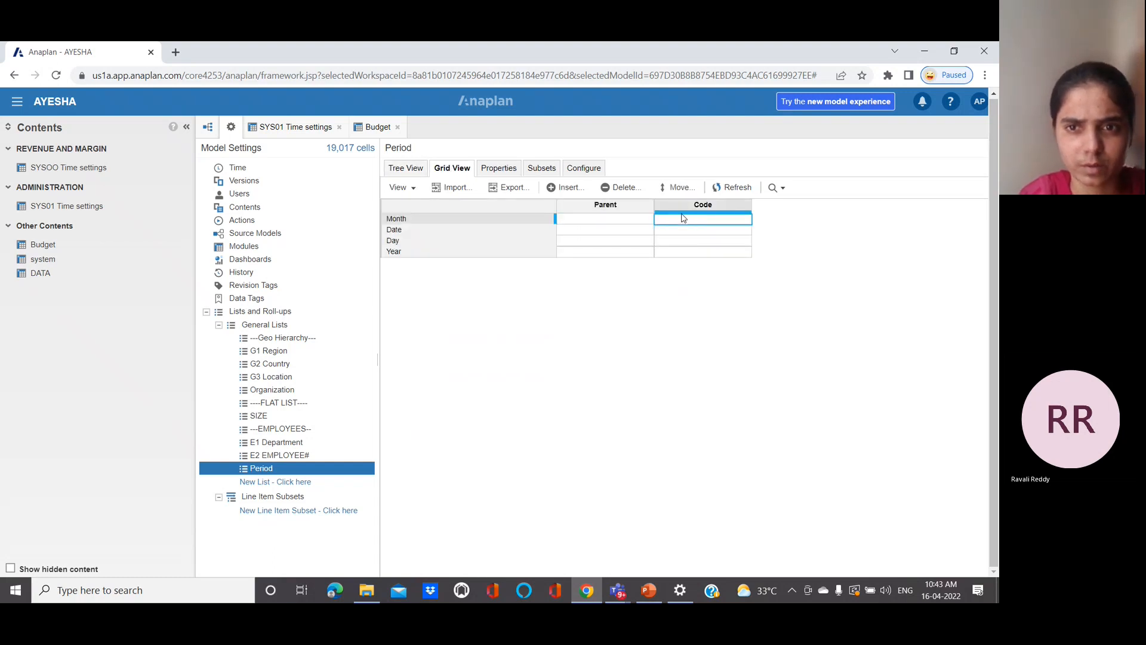
{"action": "double_click", "coordinate": [683, 219]}
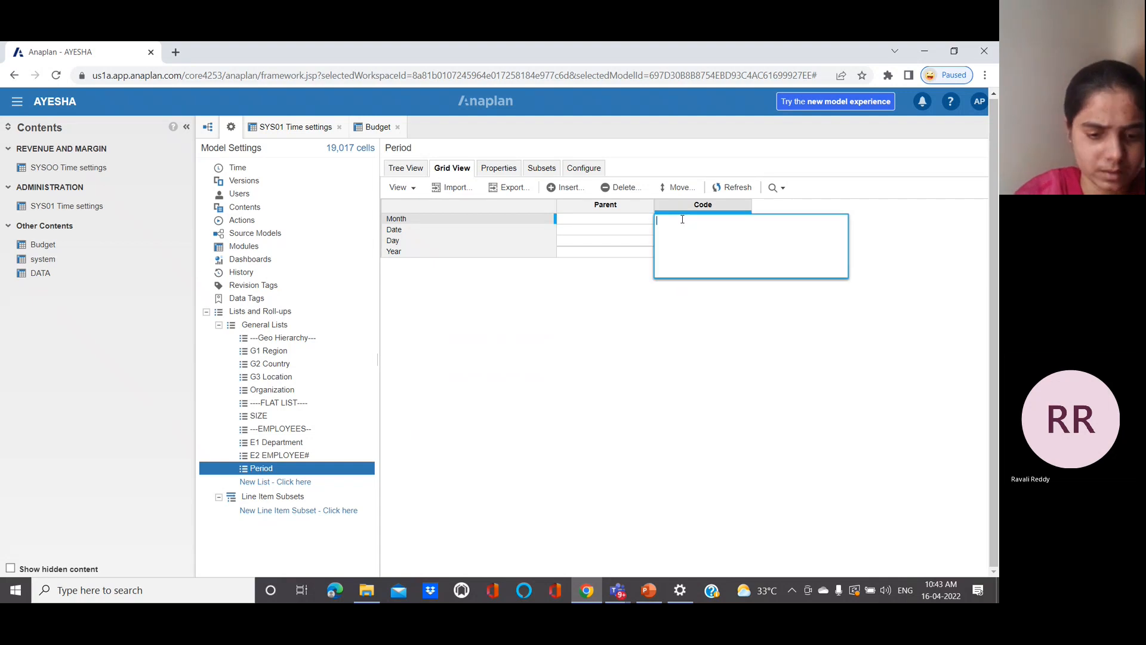
{"action": "type", "text": "MN"}
{"action": "key", "text": "Return"}
{"action": "double_click", "coordinate": [687, 231]}
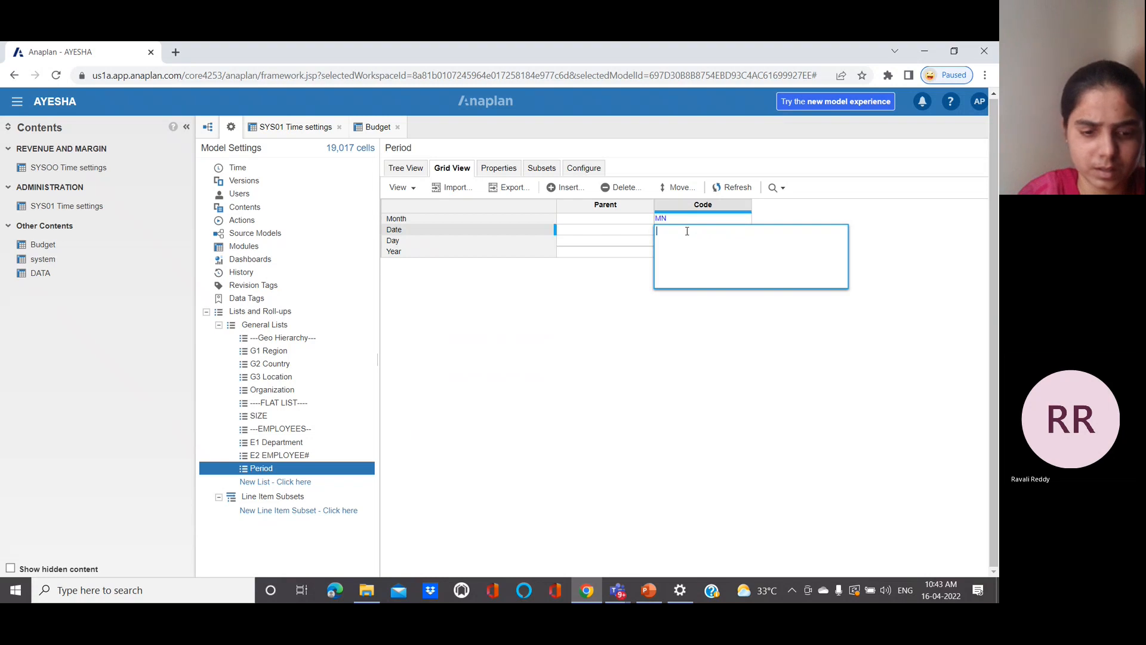
{"action": "type", "text": "D"}
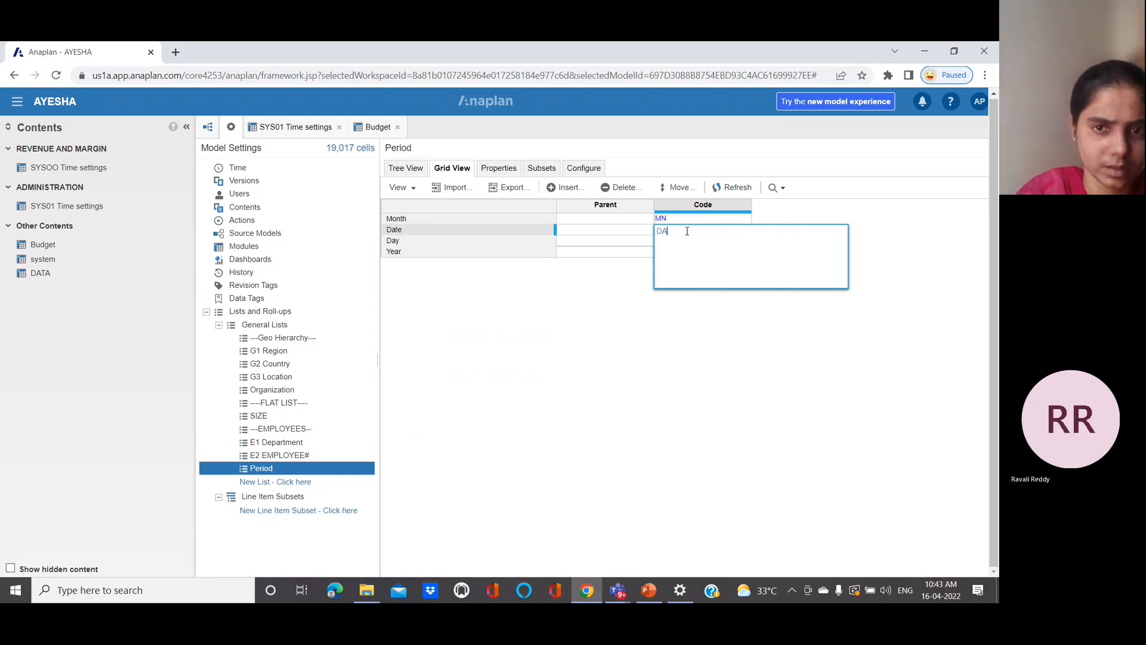
{"action": "type", "text": "A"}
{"action": "key", "text": "Return"}
- Enter the code DY for Day and YE for Year in the Period list
{"action": "double_click", "coordinate": [689, 237]}
{"action": "type", "text": "DY"}
{"action": "key", "text": "Return"}
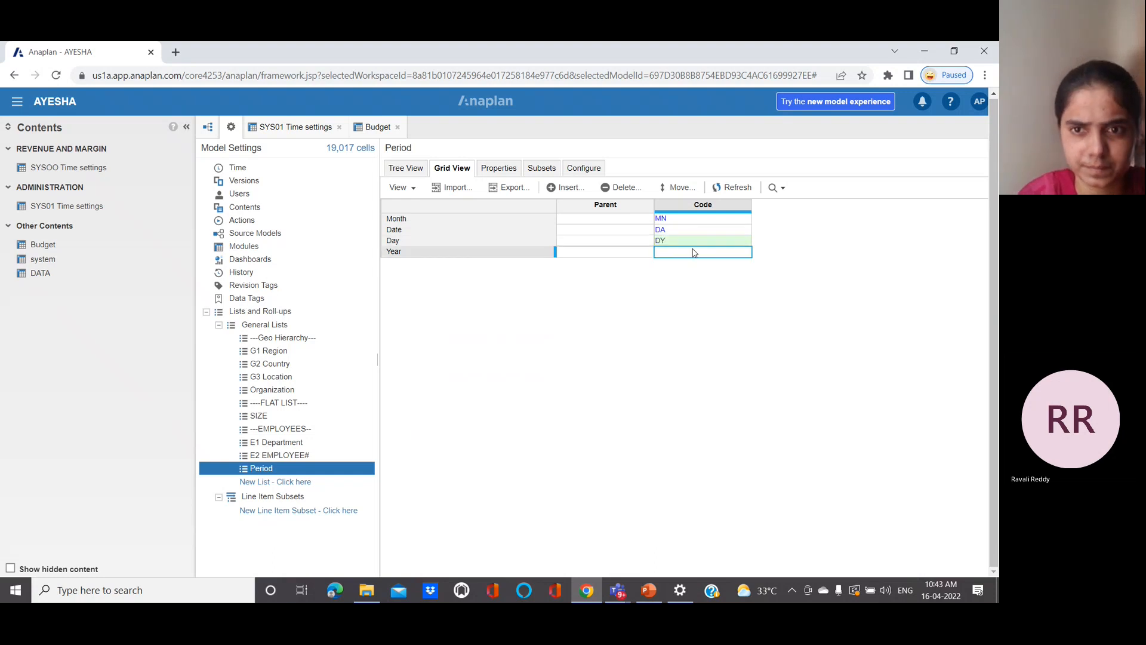
{"action": "double_click", "coordinate": [694, 251]}
{"action": "type", "text": "YE"}
{"action": "key", "text": "Return"}
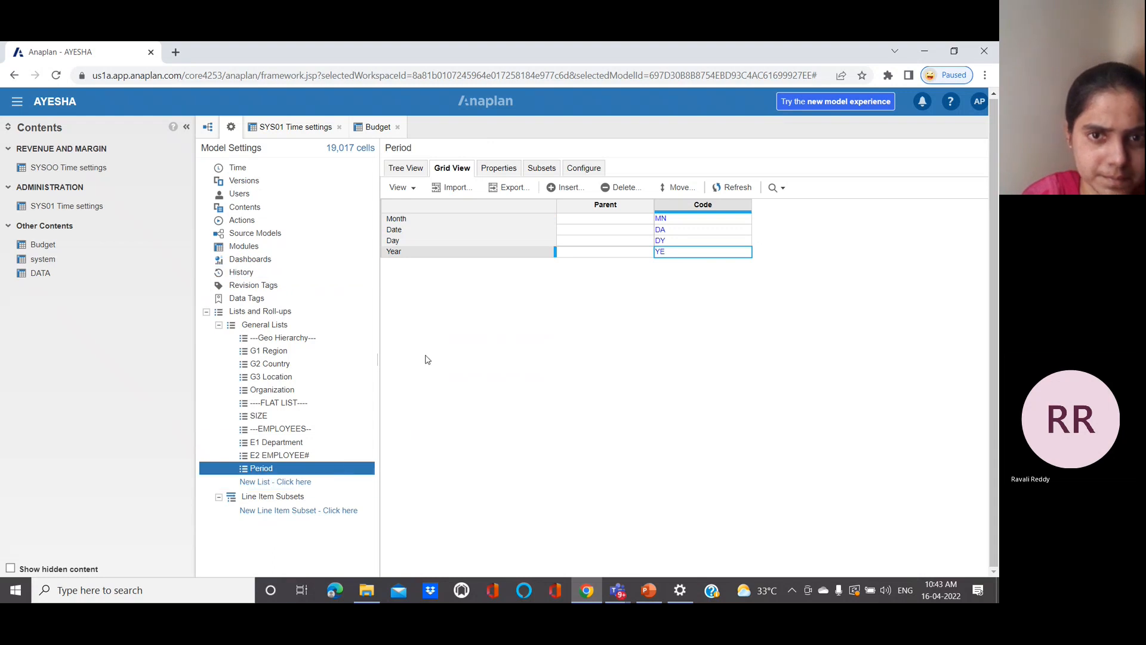
- Delete the Period list from the General Lists
{"action": "left_click", "coordinate": [335, 326]}
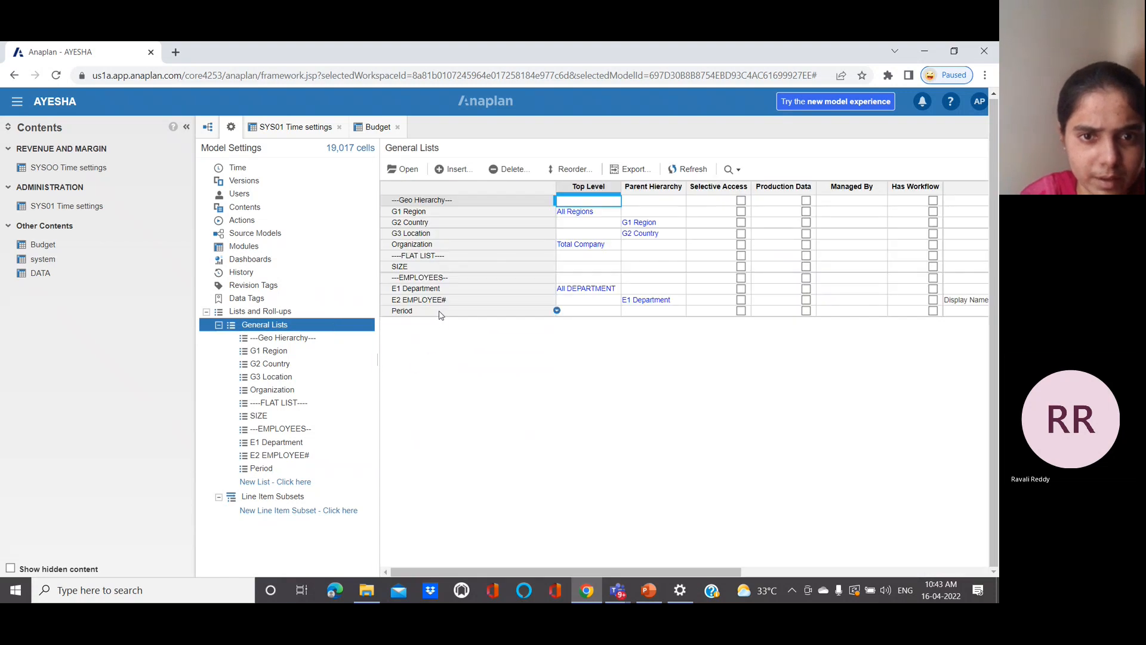
{"action": "left_click", "coordinate": [440, 311]}
{"action": "left_click", "coordinate": [510, 170]}
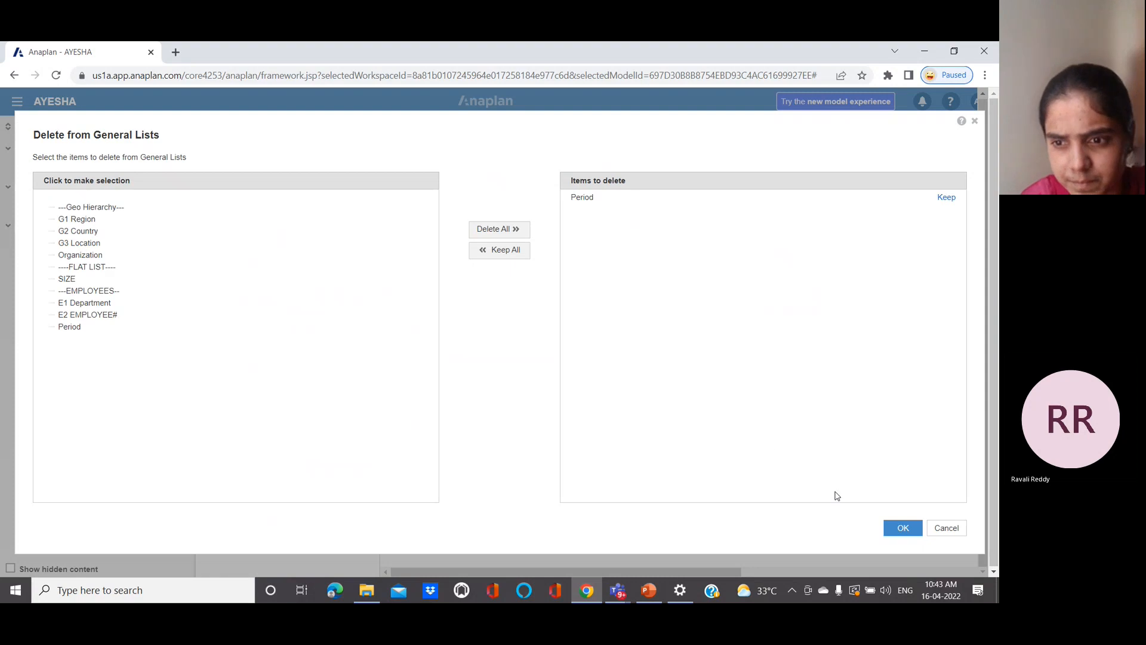
{"action": "left_click", "coordinate": [898, 528]}
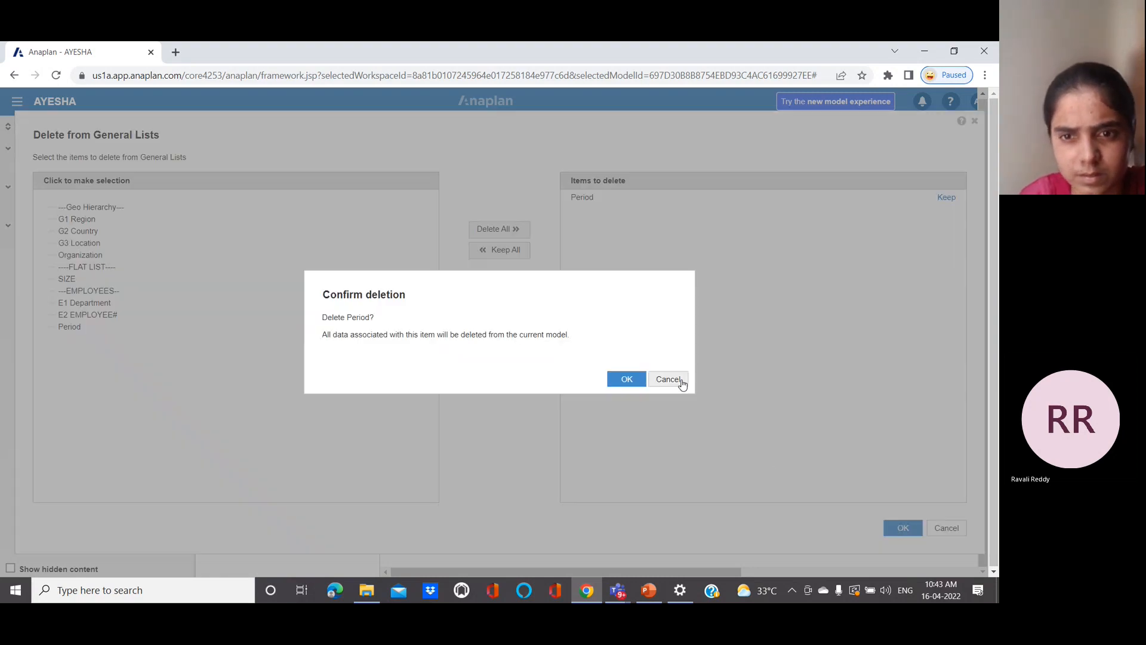
{"action": "left_click", "coordinate": [625, 379]}
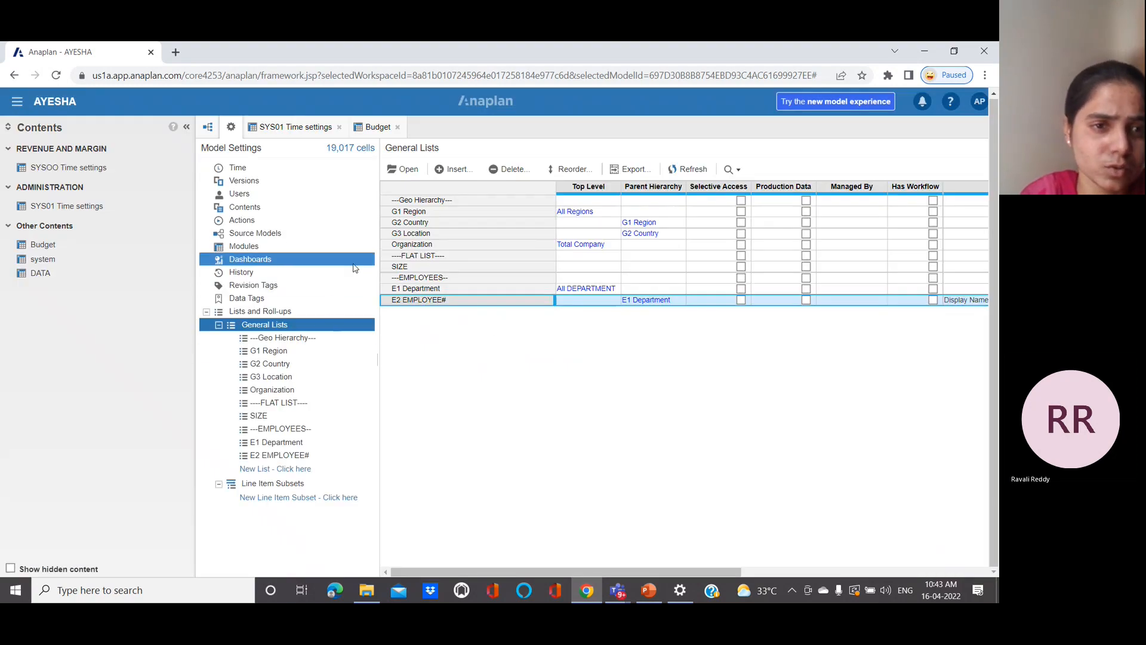
- Show the model history for the last 24 hours and restore the model to change 2000385
{"action": "left_click", "coordinate": [350, 274]}
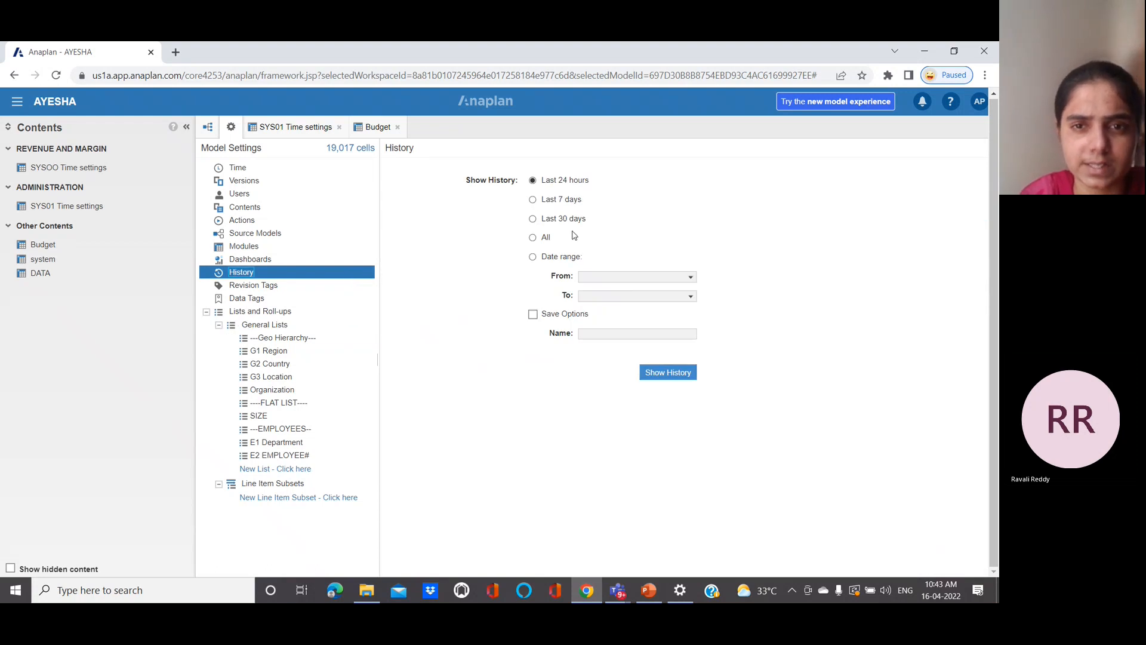
{"action": "left_click", "coordinate": [670, 373]}
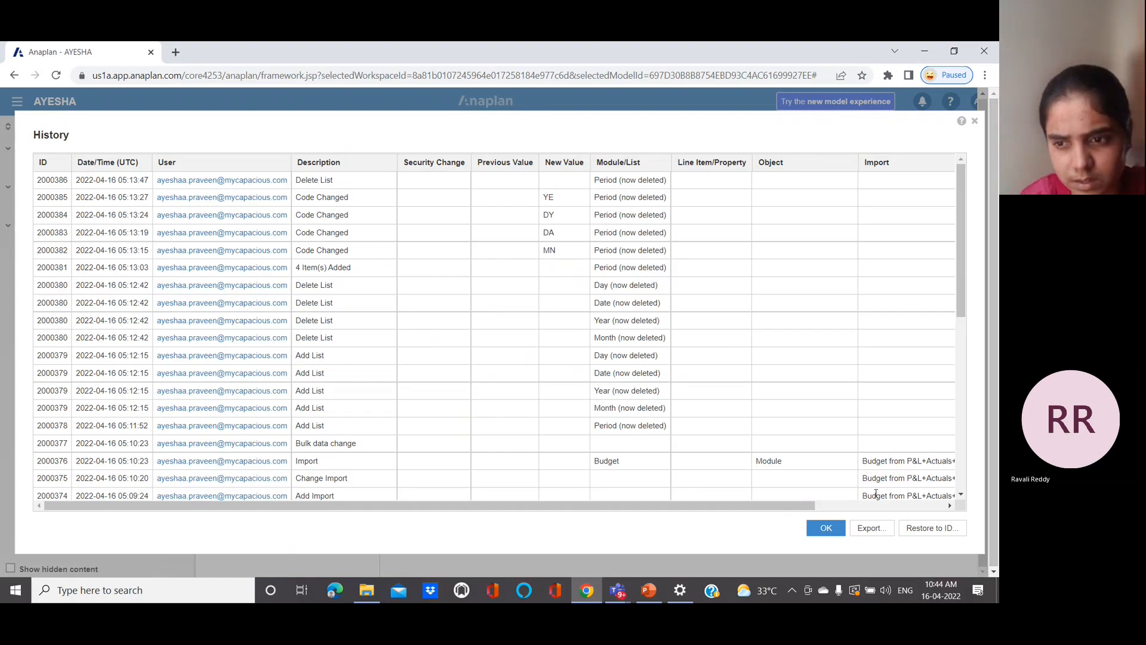
{"action": "left_click", "coordinate": [933, 529]}
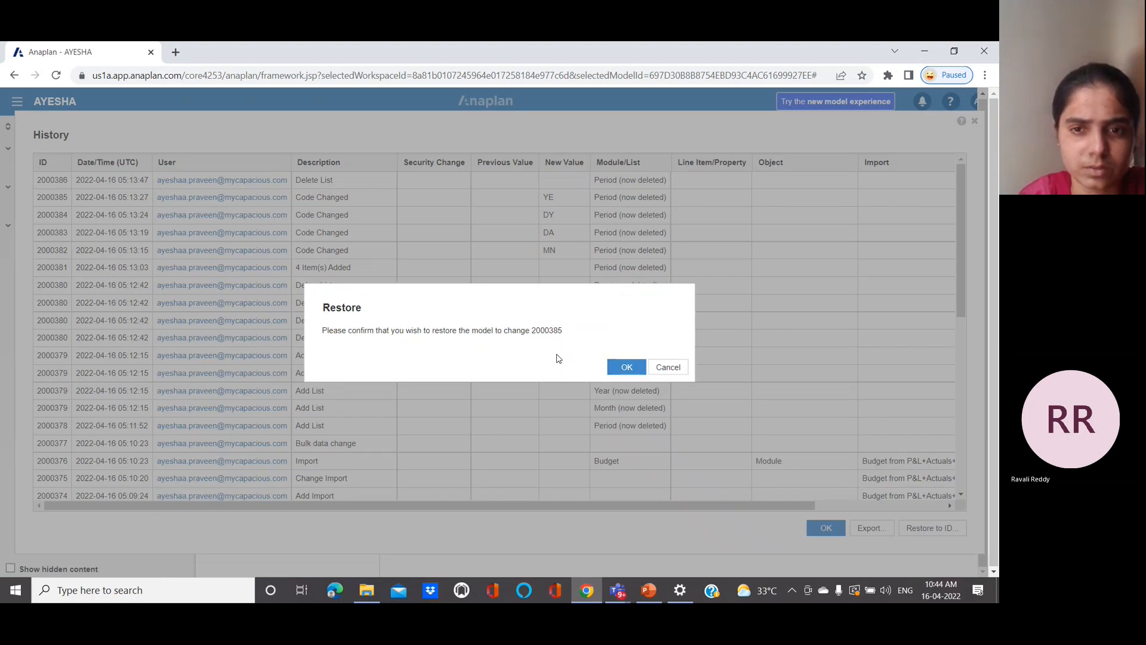
{"action": "left_click", "coordinate": [627, 367]}
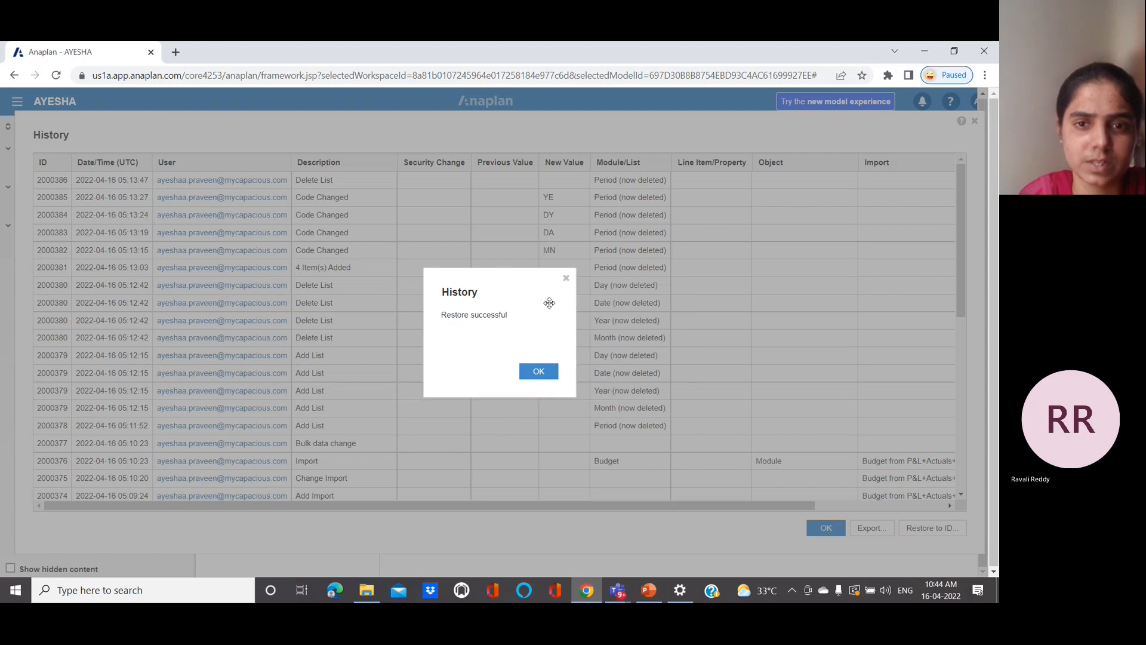
{"action": "left_click", "coordinate": [565, 279]}
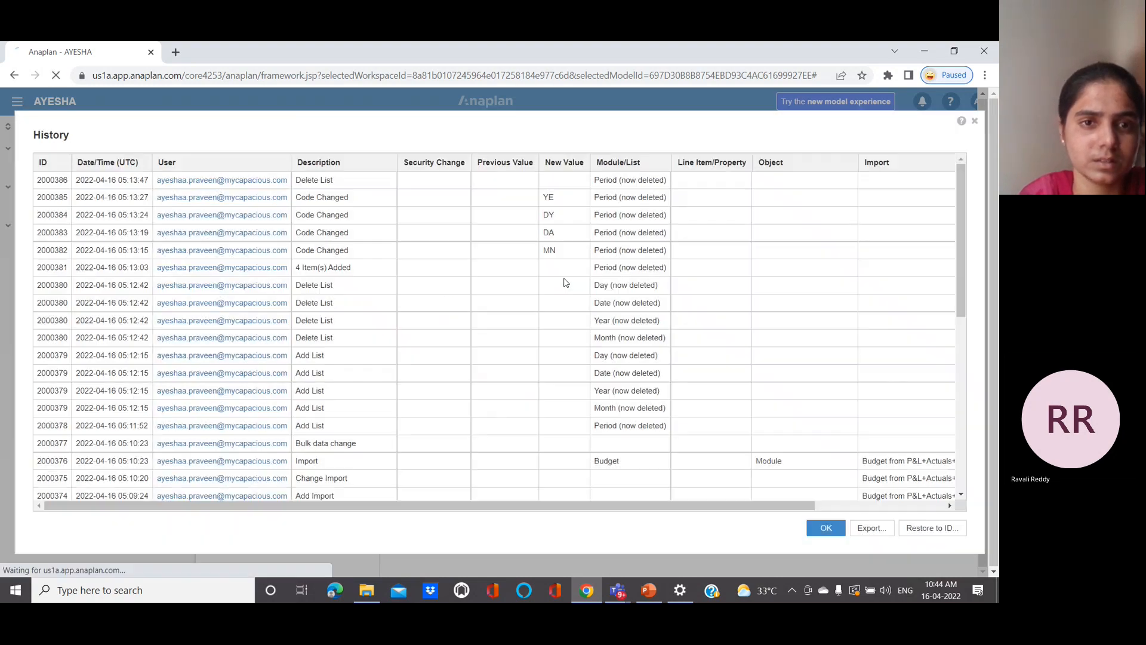
{"action": "left_click", "coordinate": [974, 120]}
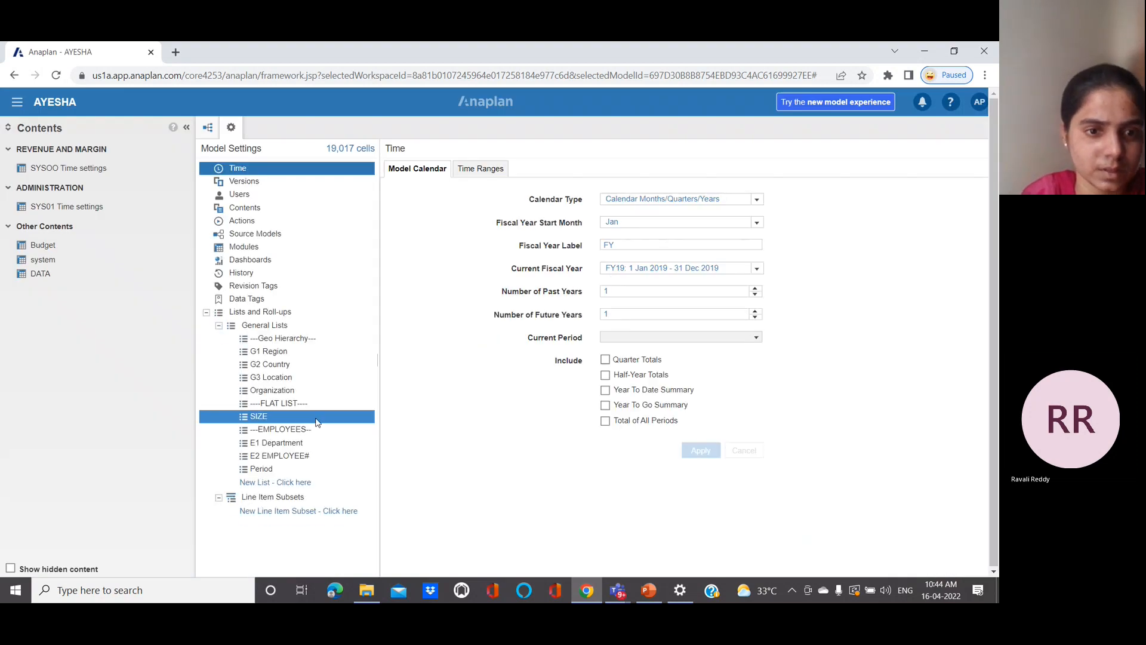
- Open the Period list from the General Lists and check its items and codes in grid view
{"action": "left_click", "coordinate": [282, 333]}
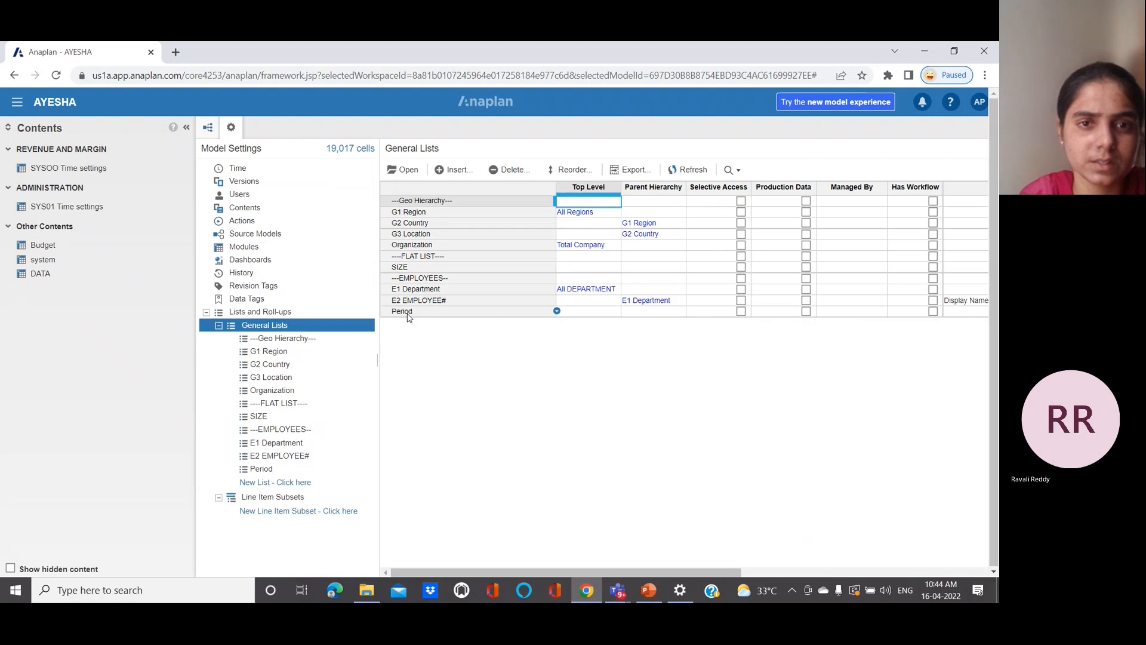
{"action": "left_click", "coordinate": [408, 312]}
{"action": "left_click", "coordinate": [408, 170]}
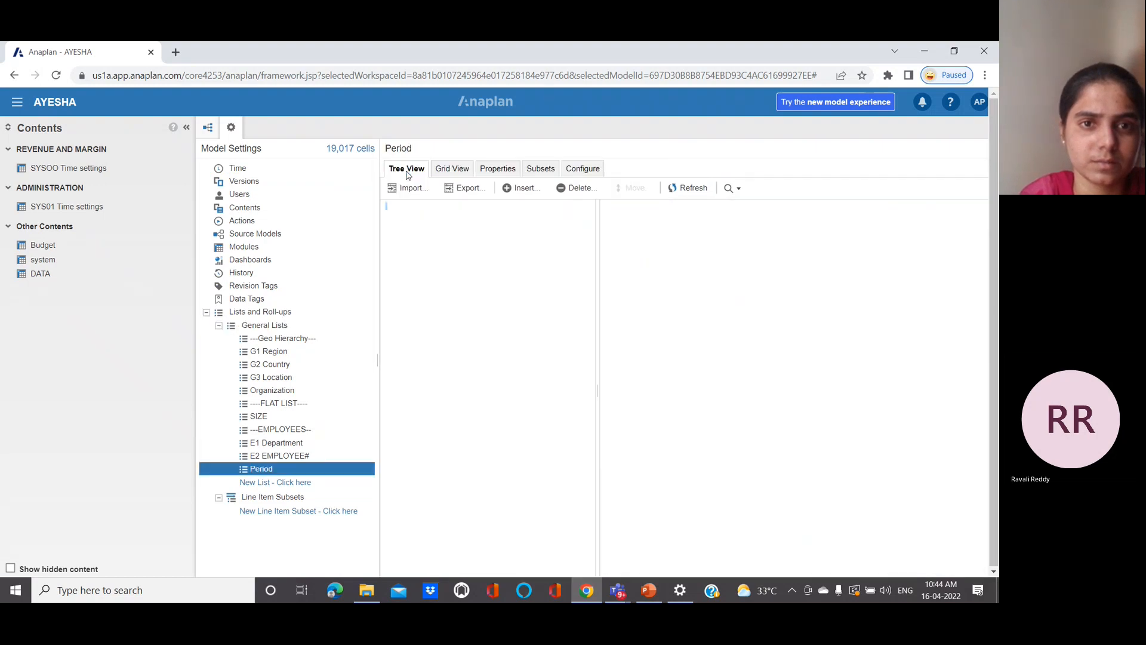
{"action": "left_click", "coordinate": [457, 169]}
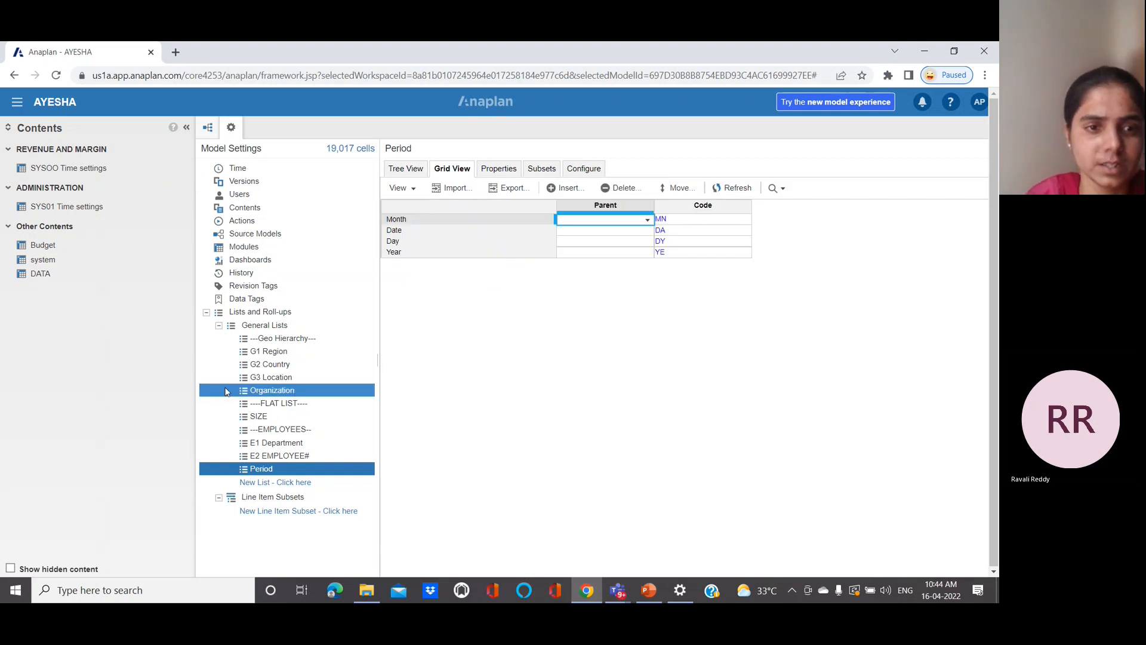
- Switch to the PowerPoint presentation and advance to the Customizing Views slide
{"action": "mouse_move", "coordinate": [657, 593]}
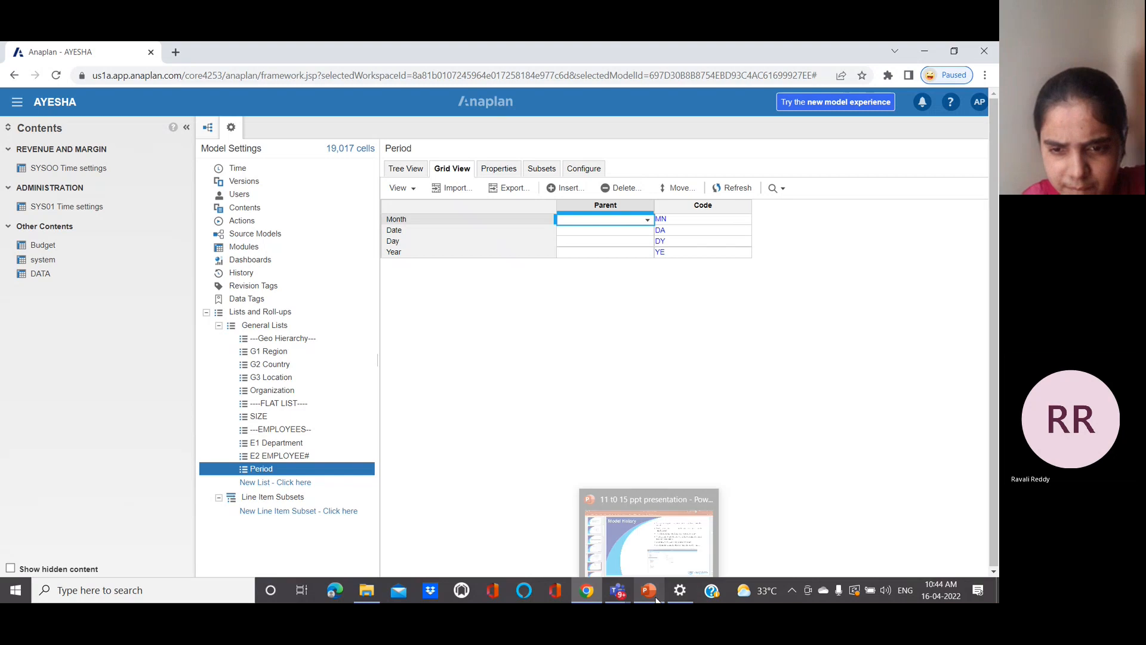
{"action": "left_click", "coordinate": [644, 548]}
{"action": "scroll", "coordinate": [644, 548], "scroll_direction": "down", "scroll_amount": 1}
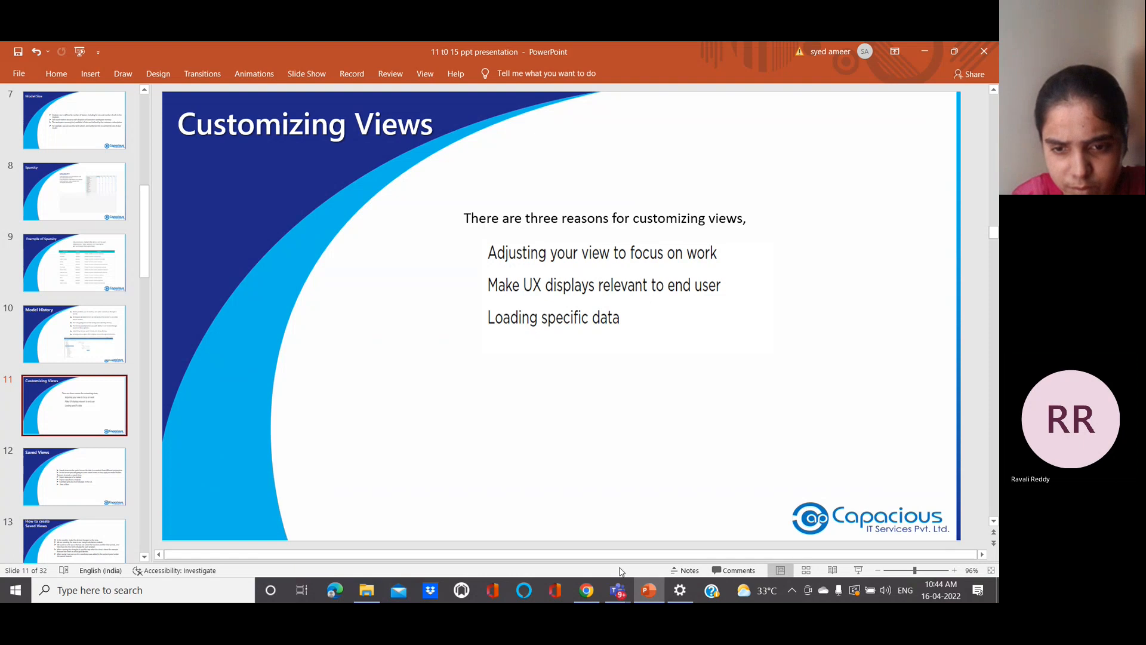
- Switch back to Anaplan in Chrome and open the SYSOO Time settings module from the model's modules
{"action": "mouse_move", "coordinate": [586, 593]}
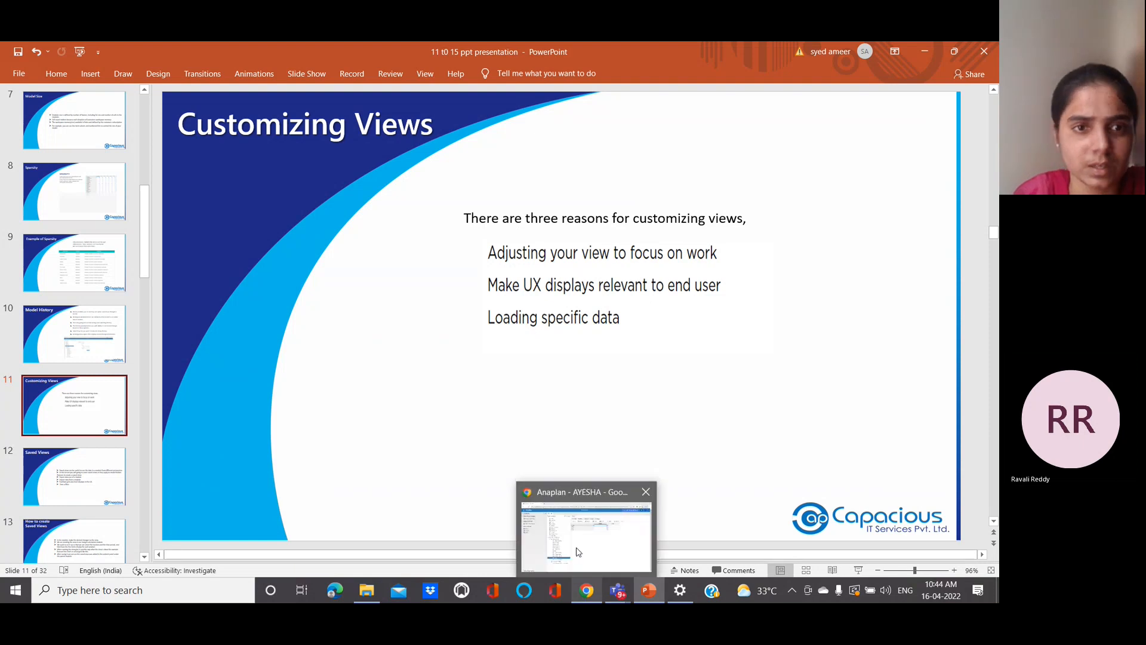
{"action": "left_click", "coordinate": [578, 551]}
{"action": "left_click", "coordinate": [320, 258]}
{"action": "left_click", "coordinate": [318, 246]}
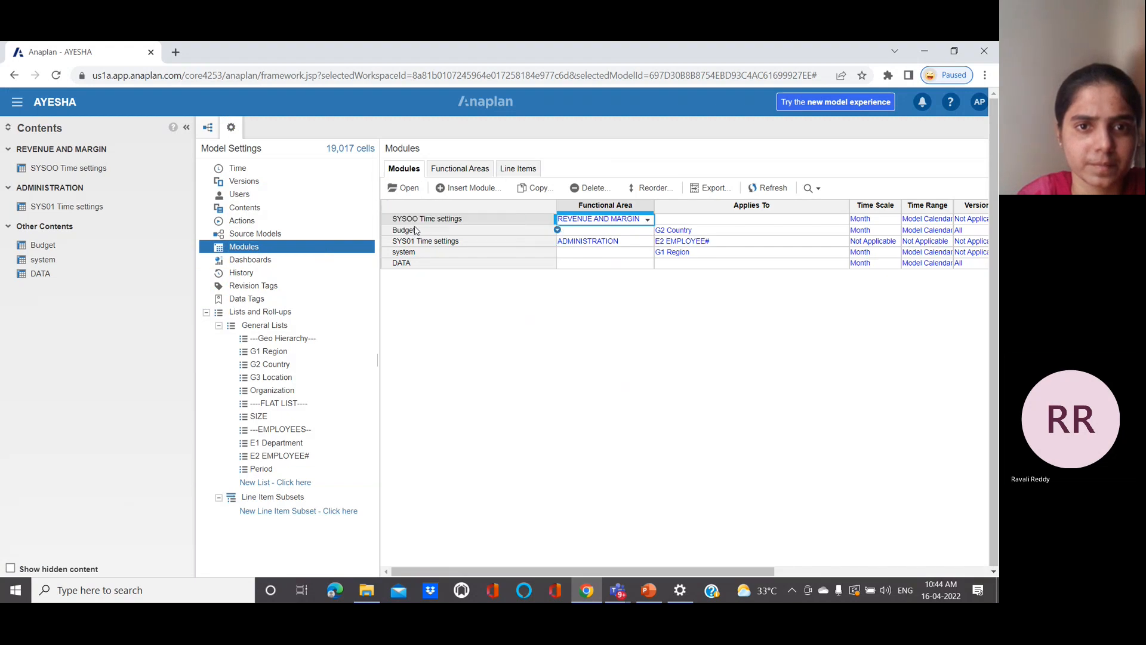
{"action": "left_click", "coordinate": [413, 220]}
{"action": "left_click", "coordinate": [406, 188]}
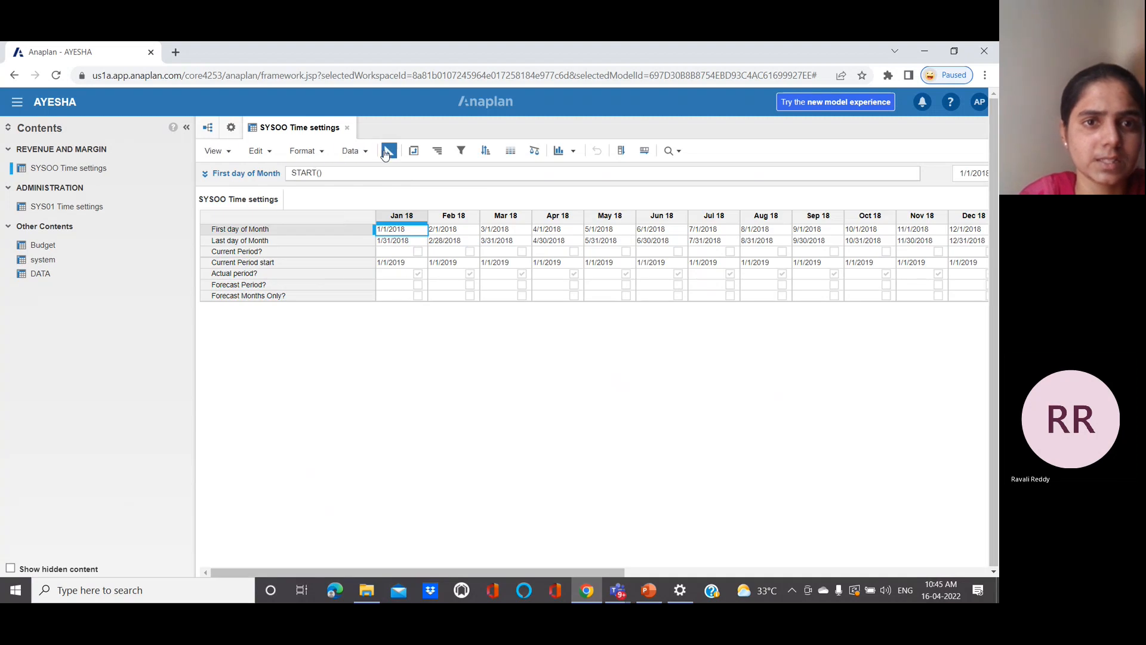
{"action": "left_click", "coordinate": [323, 152]}
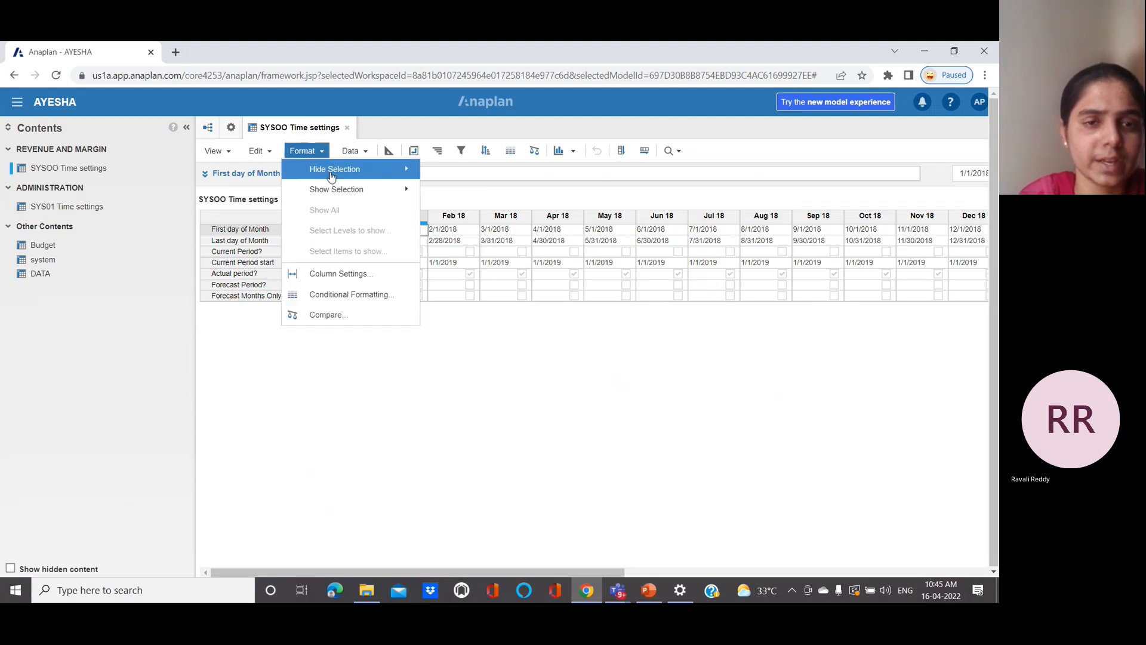
{"action": "mouse_move", "coordinate": [331, 175]}
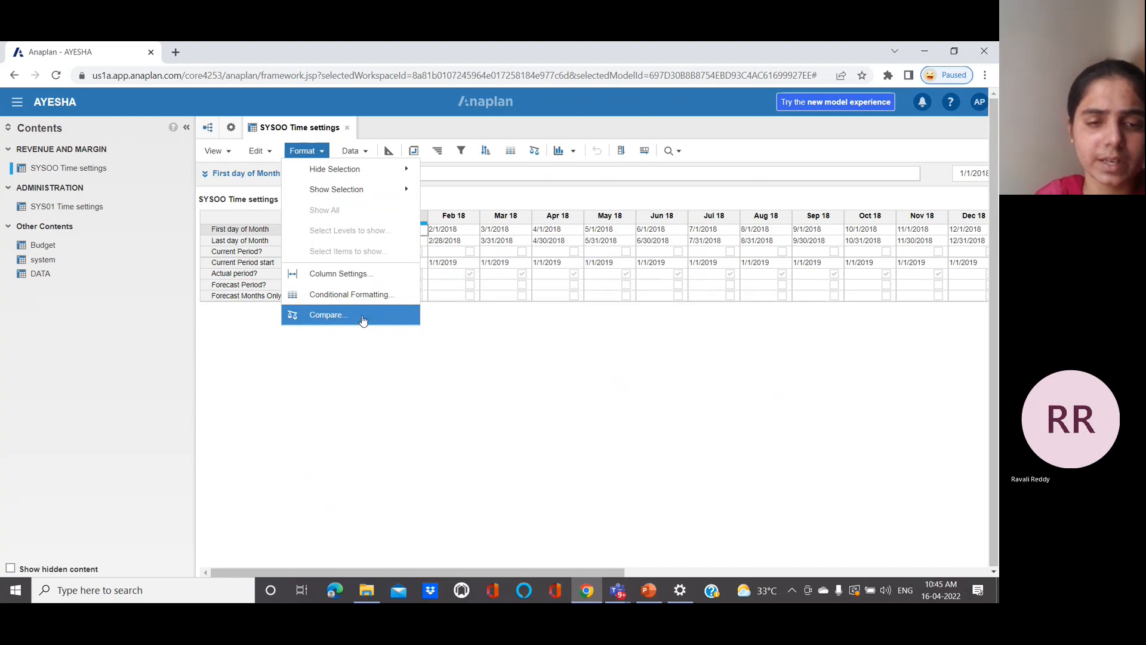
{"action": "left_click", "coordinate": [436, 410]}
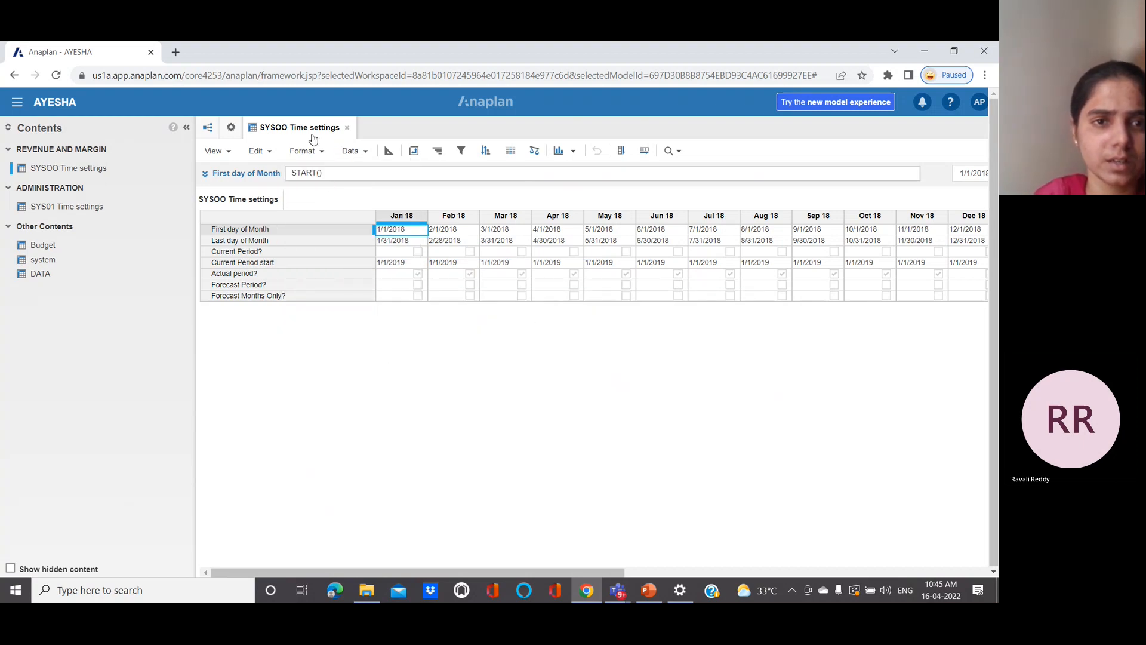
{"action": "left_click", "coordinate": [366, 153]}
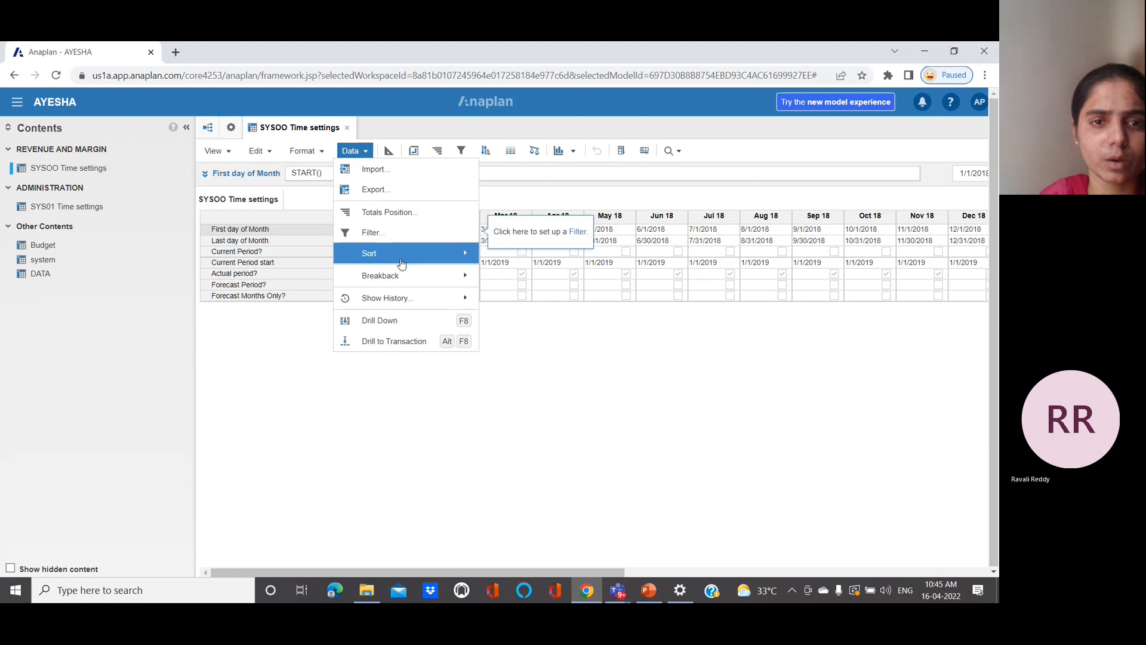
{"action": "mouse_move", "coordinate": [403, 261]}
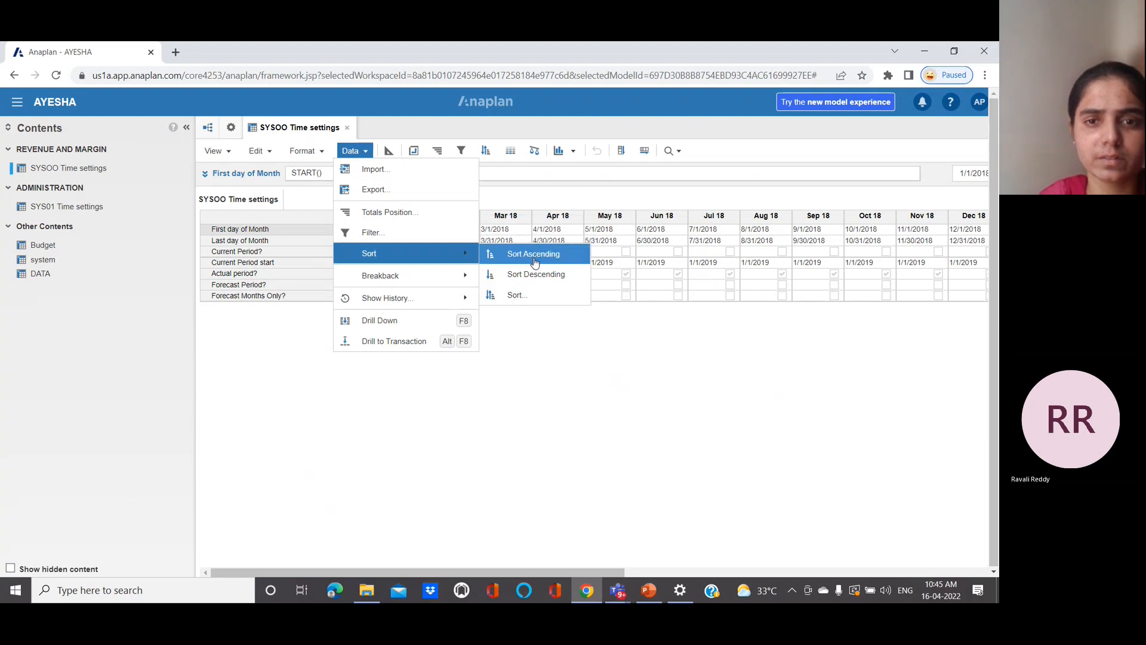
{"action": "mouse_move", "coordinate": [422, 306]}
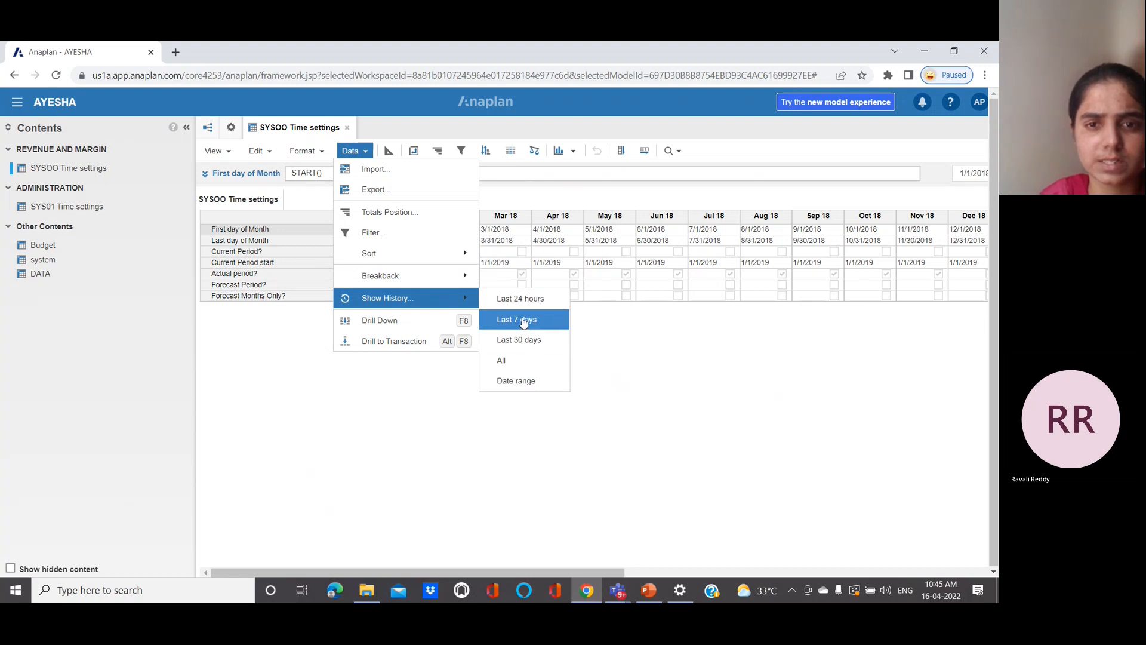
{"action": "left_click", "coordinate": [419, 420]}
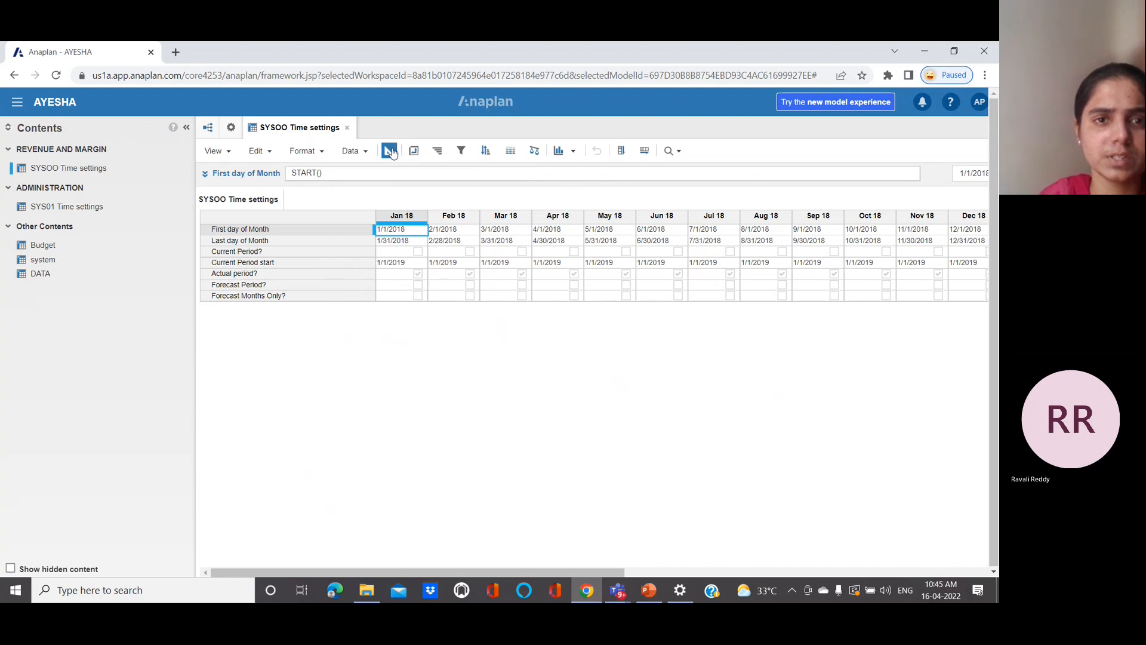
- Check the SYSOO Time settings module's blueprint view and its pivot layout of pages, columns and rows
{"action": "left_click", "coordinate": [389, 151]}
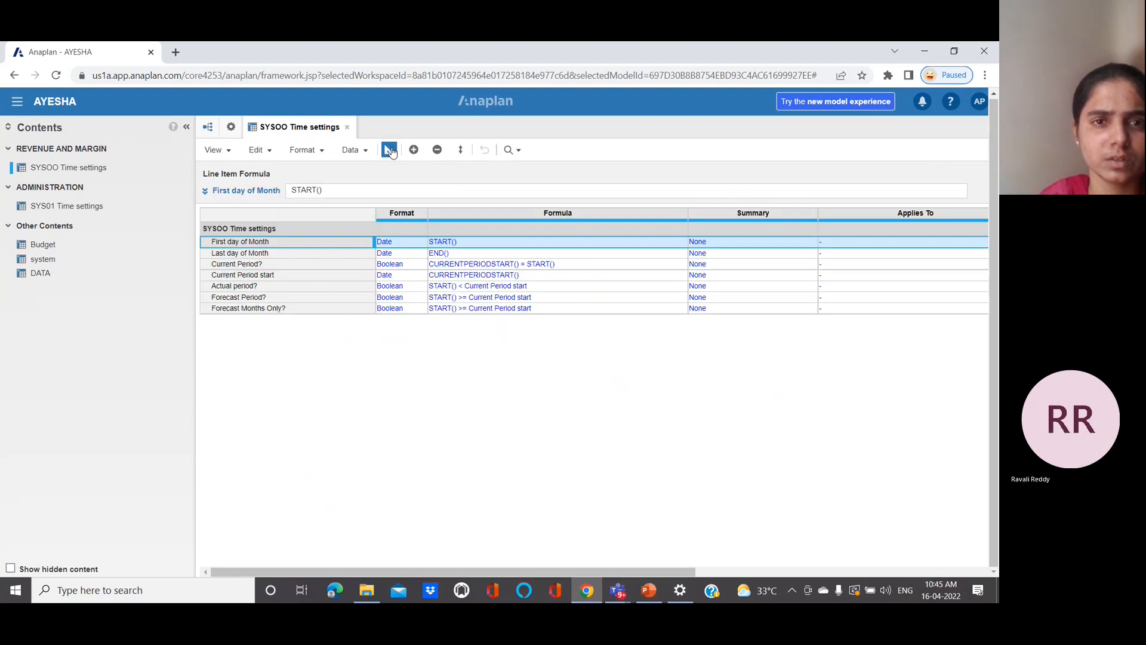
{"action": "left_click", "coordinate": [389, 150]}
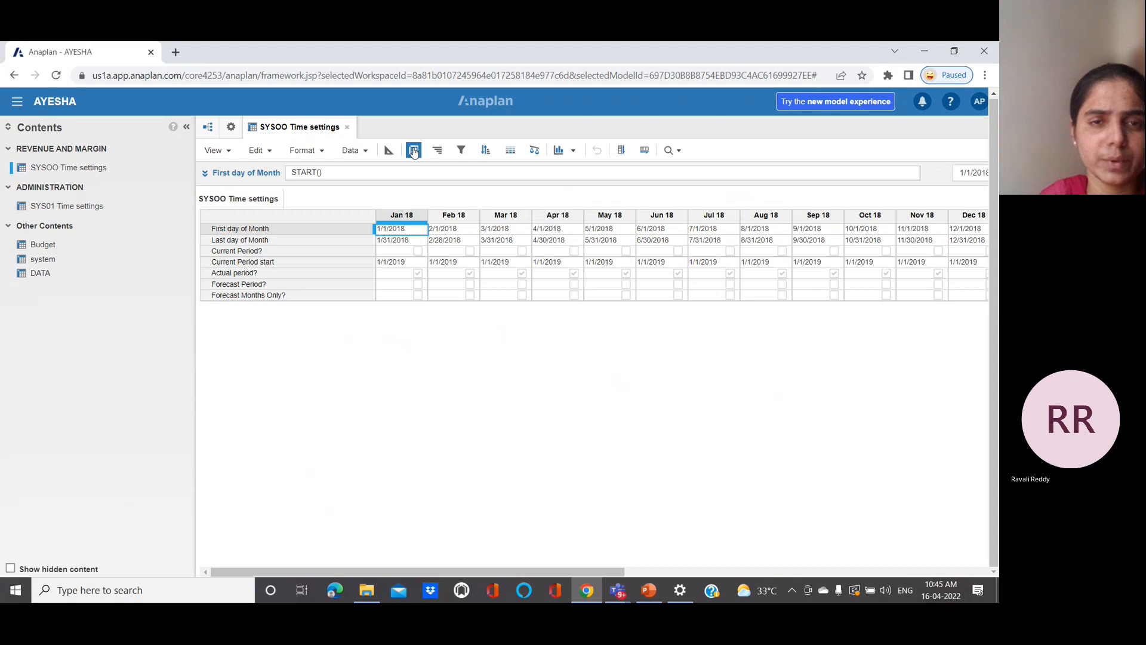
{"action": "left_click", "coordinate": [413, 151]}
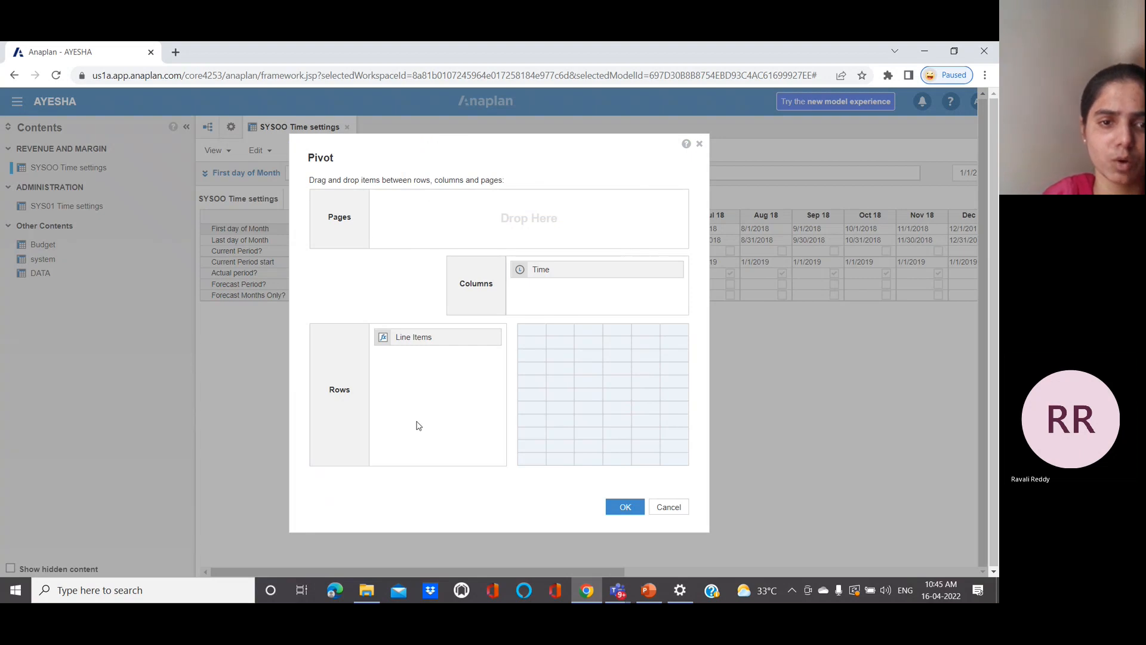
{"action": "left_click", "coordinate": [700, 145]}
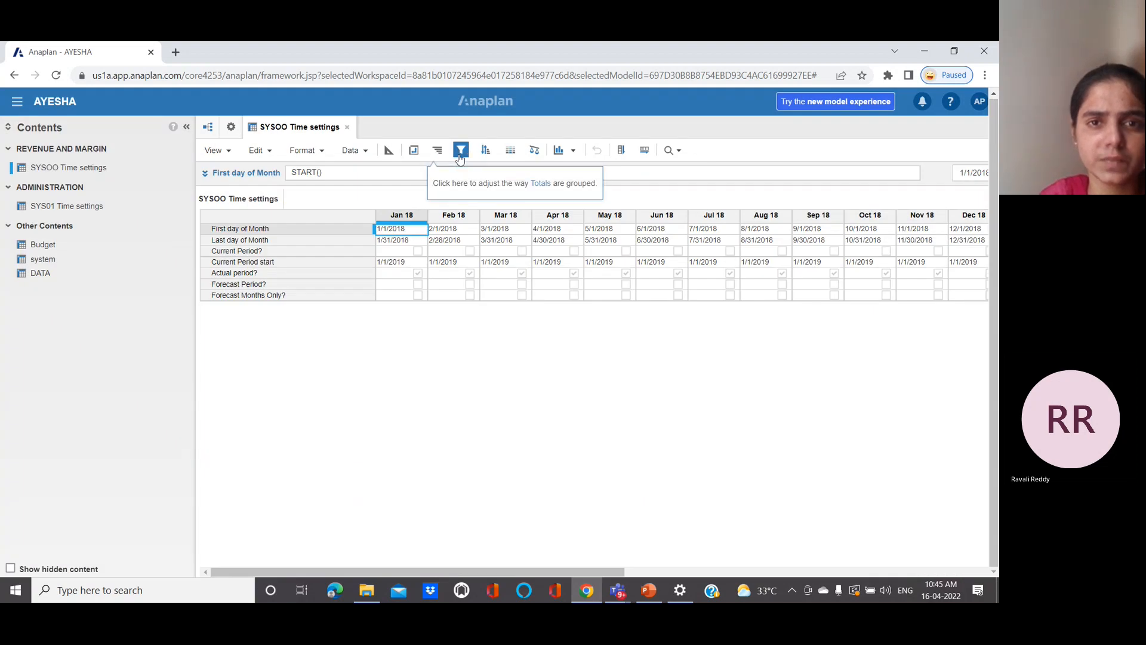
- Review the row sorting options and the available chart types for the SYSOO Time settings module
{"action": "left_click", "coordinate": [481, 154]}
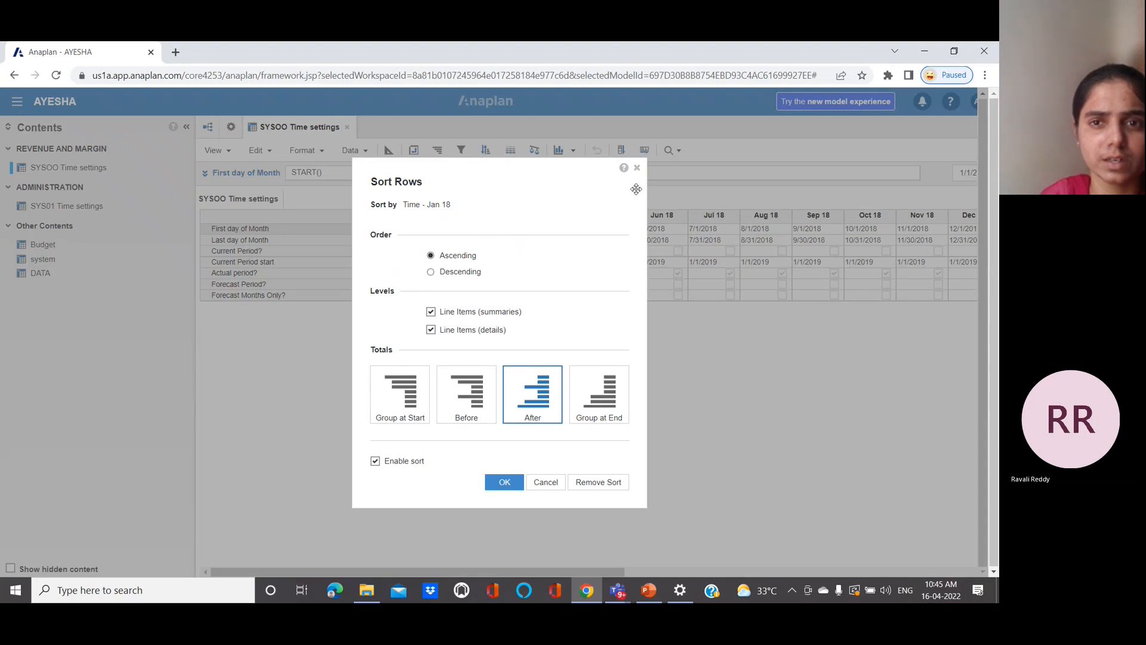
{"action": "left_click", "coordinate": [638, 169]}
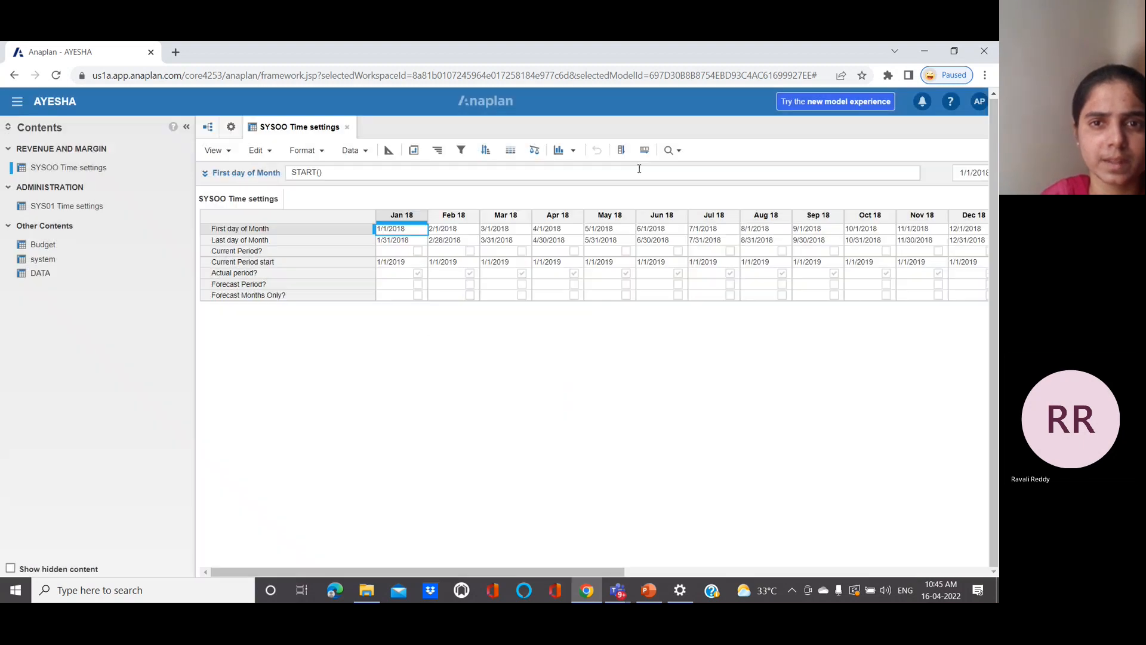
{"action": "left_click", "coordinate": [573, 151]}
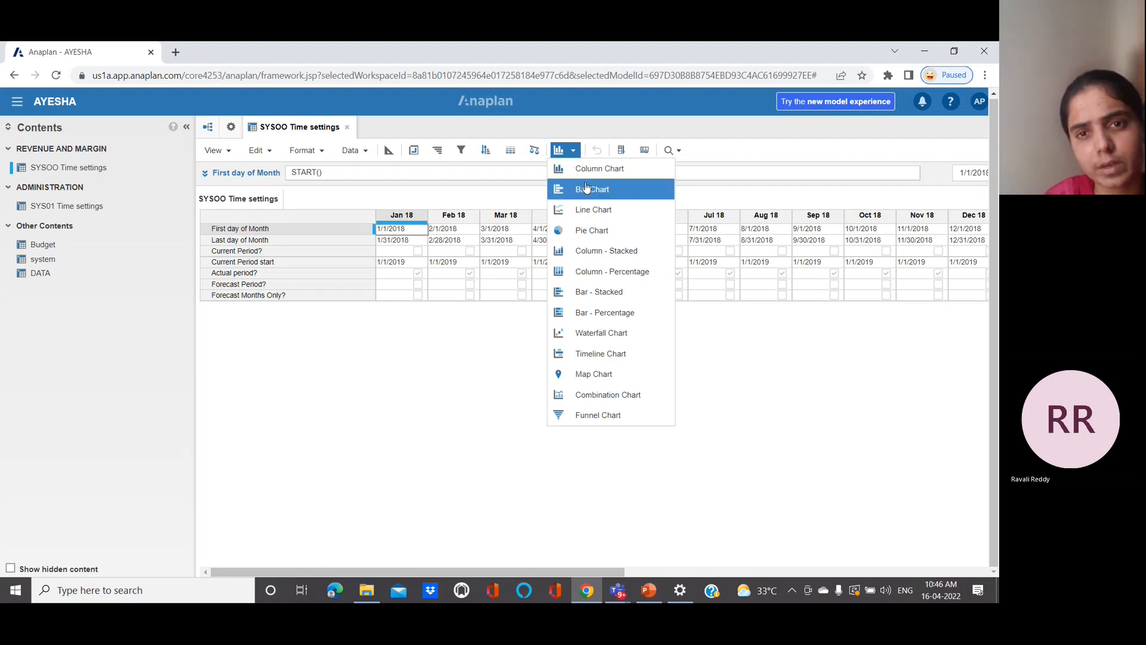
{"action": "left_click", "coordinate": [738, 363]}
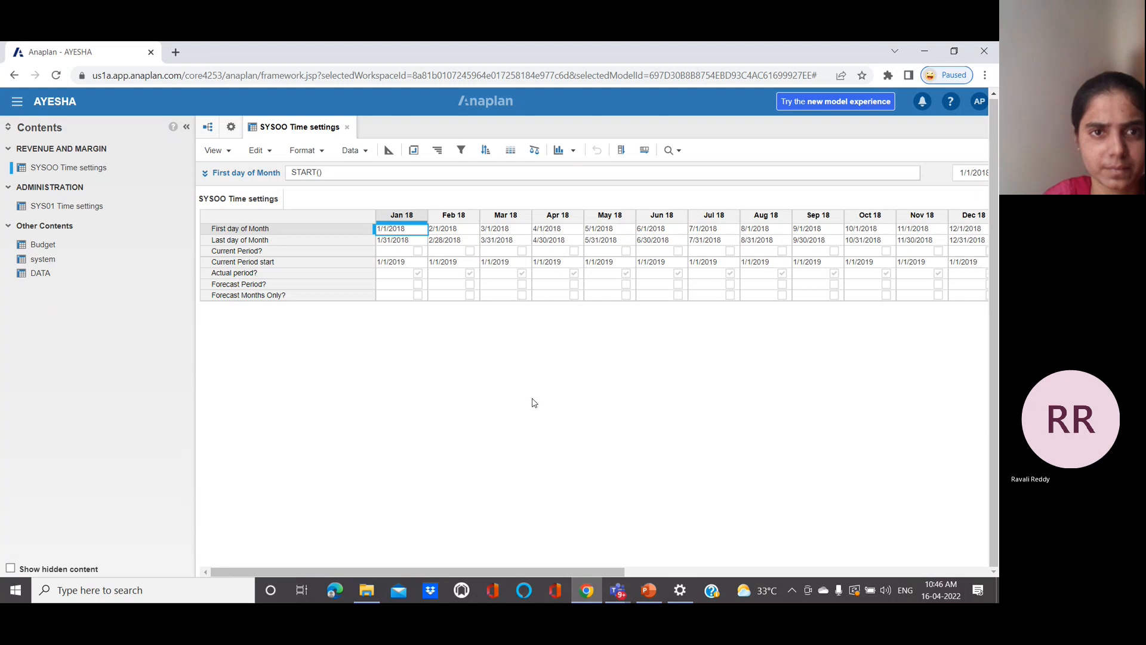
- Switch to the PowerPoint presentation and advance to the Saved Views slide
{"action": "left_click", "coordinate": [644, 595]}
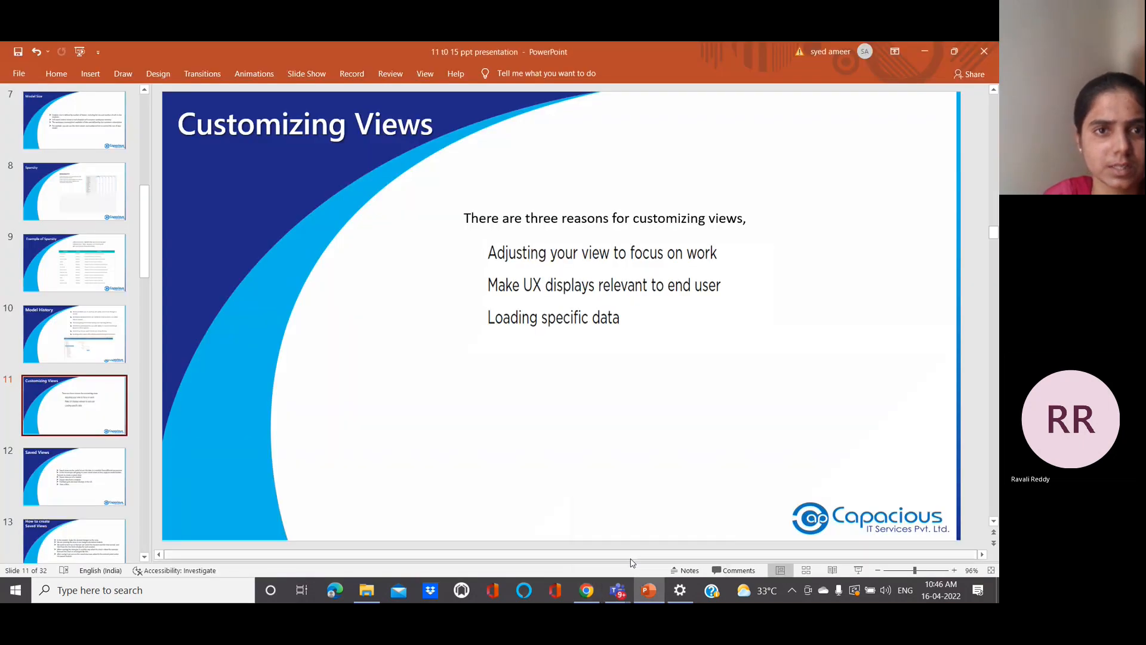
{"action": "key", "text": "Page_Down"}
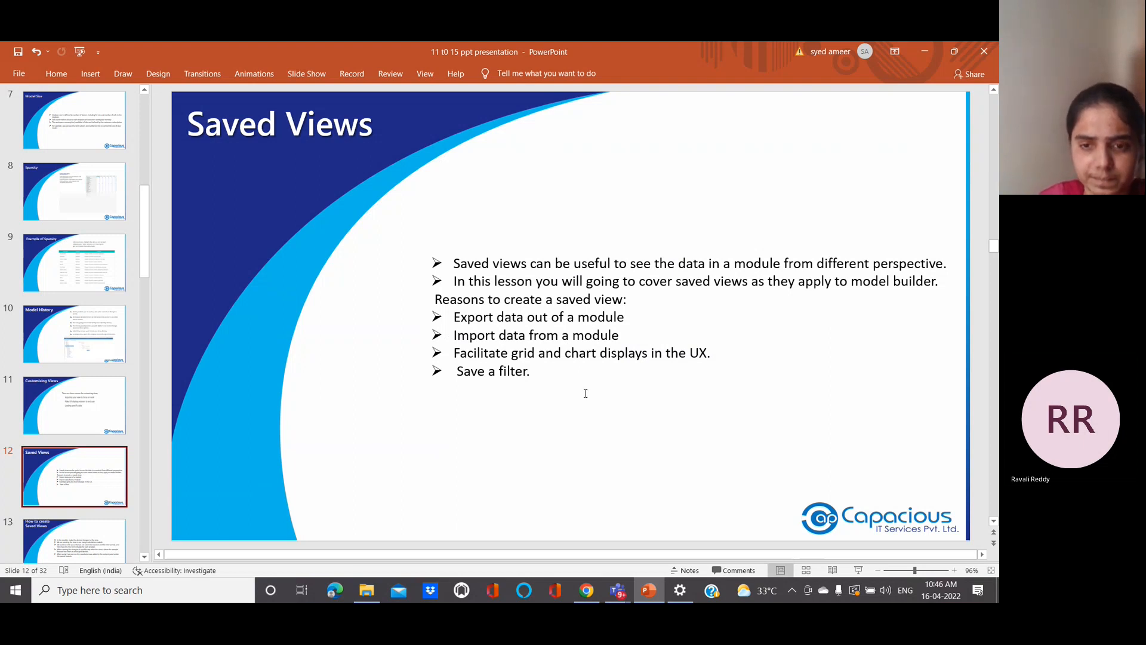
- Switch back to Anaplan in Chrome and open the Budget module from the model's modules
{"action": "mouse_move", "coordinate": [587, 589]}
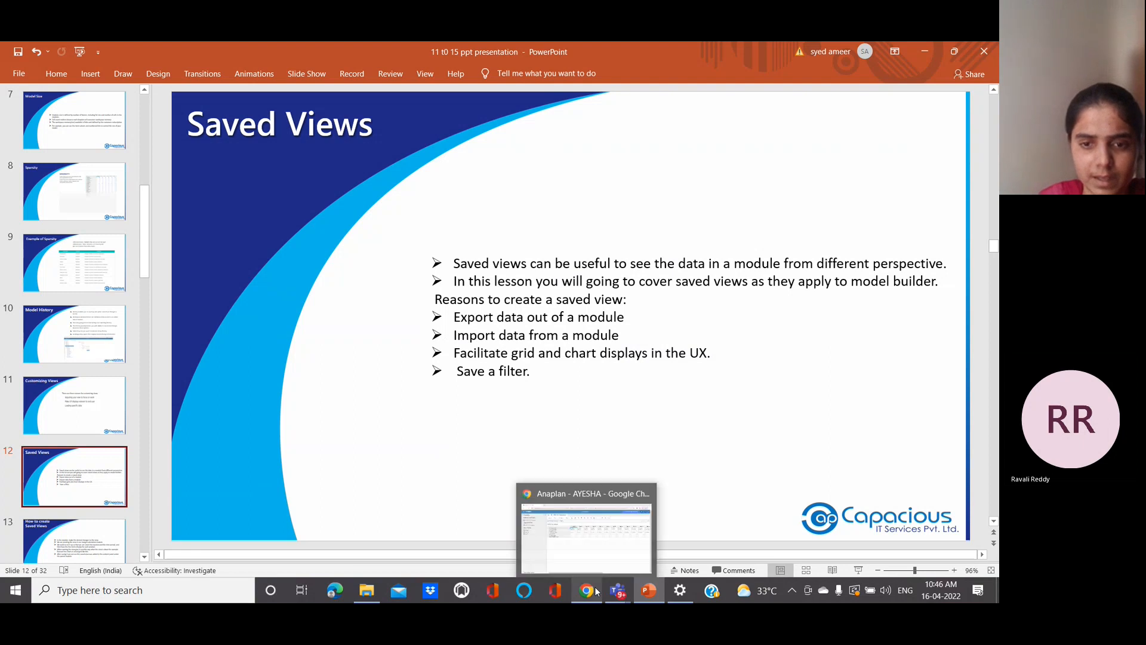
{"action": "left_click", "coordinate": [585, 536]}
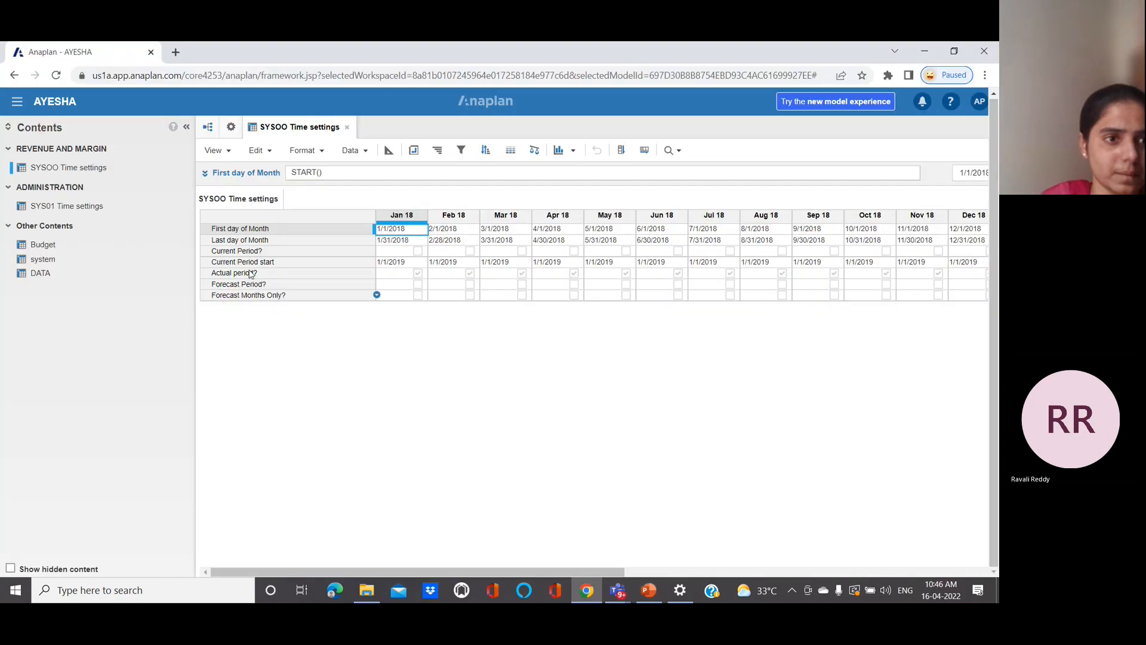
{"action": "left_click", "coordinate": [231, 128]}
{"action": "left_click", "coordinate": [412, 230]}
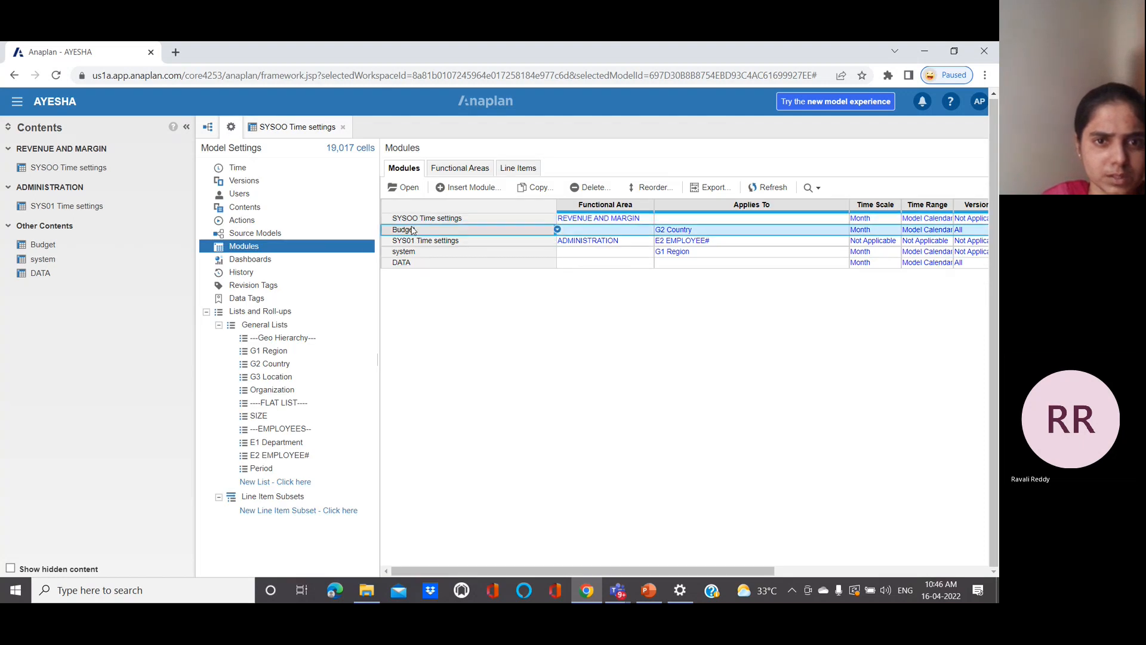
{"action": "left_click", "coordinate": [408, 188]}
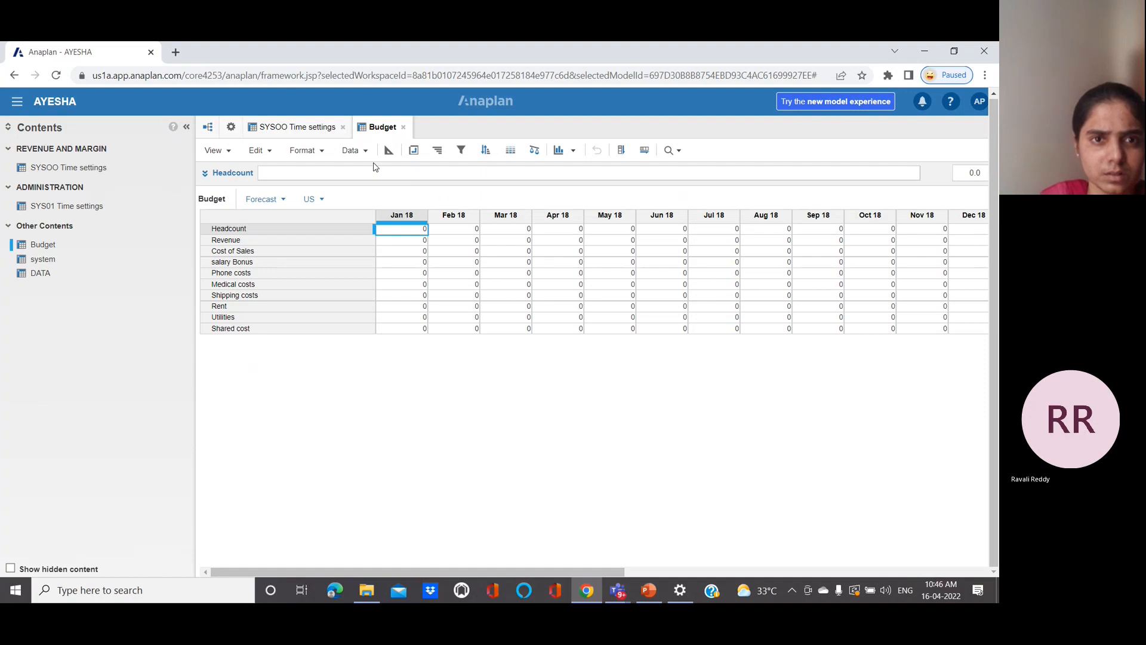
- Save the Budget module's current view as a new saved view named CHART, always opening on the current page
{"action": "left_click", "coordinate": [230, 153]}
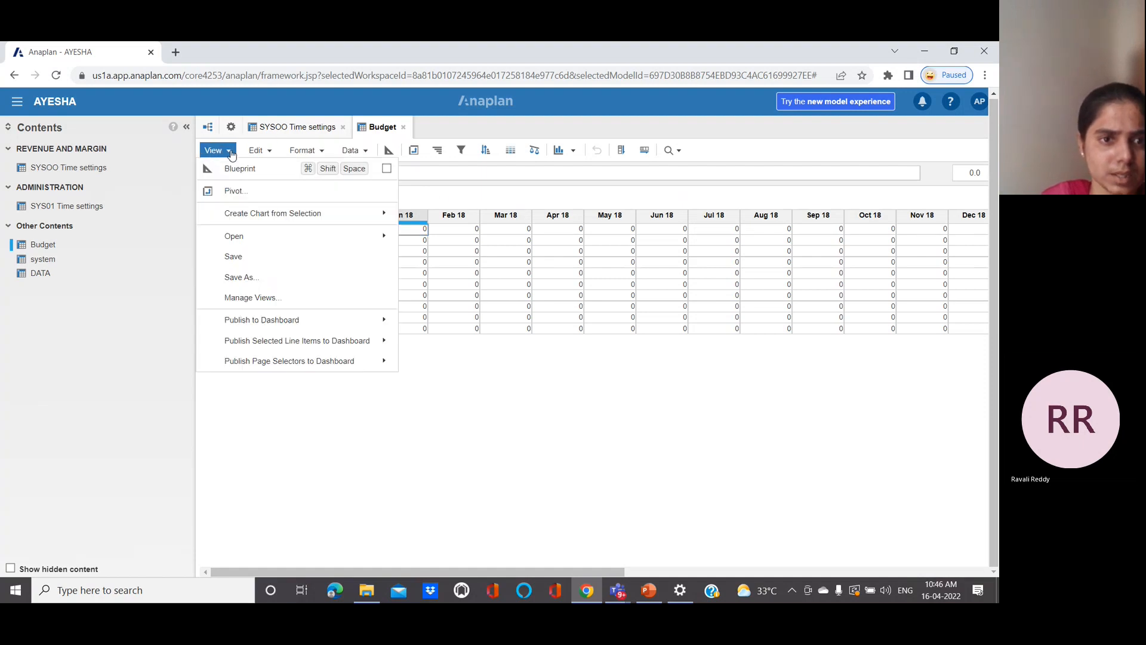
{"action": "left_click", "coordinate": [250, 277]}
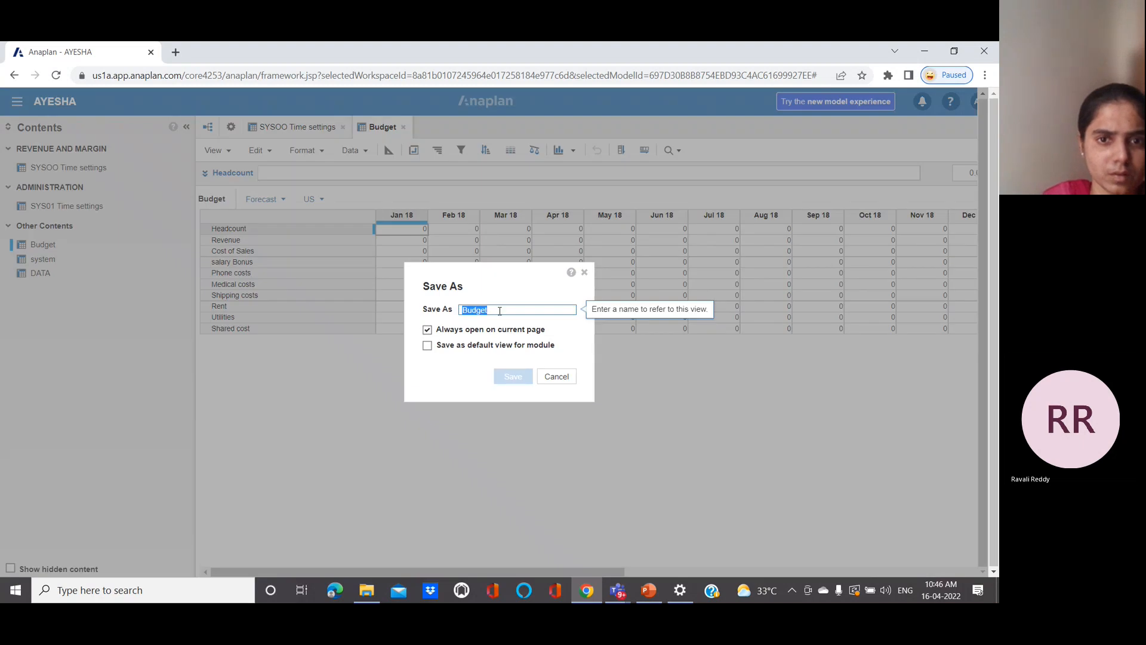
{"action": "left_click", "coordinate": [500, 310]}
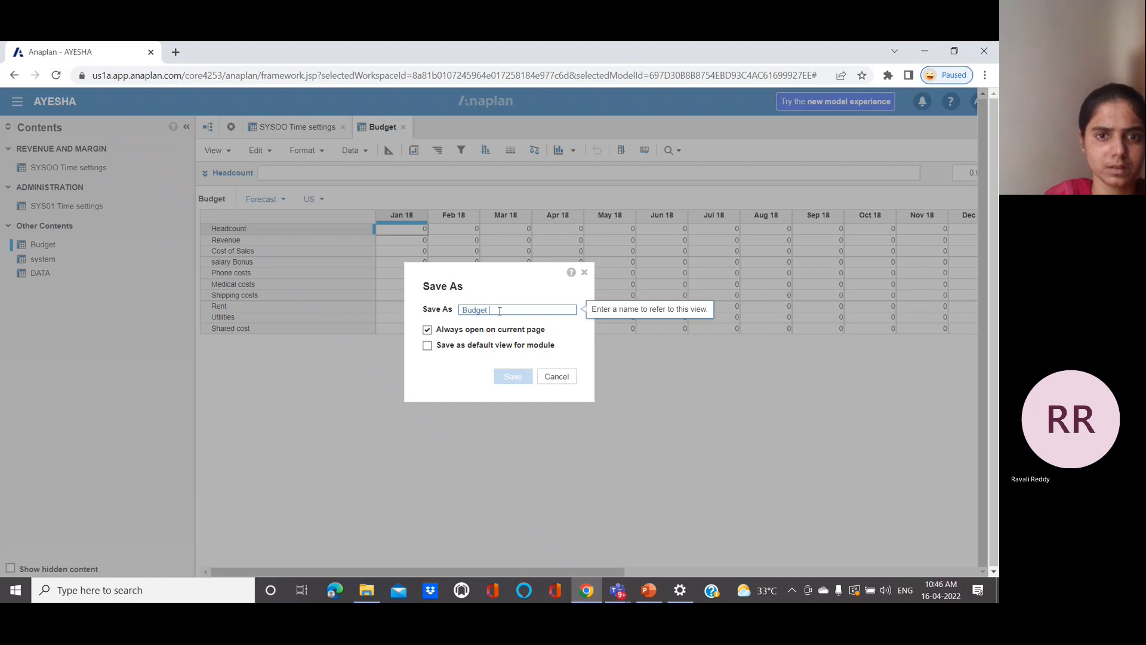
{"action": "type", "text": "S"}
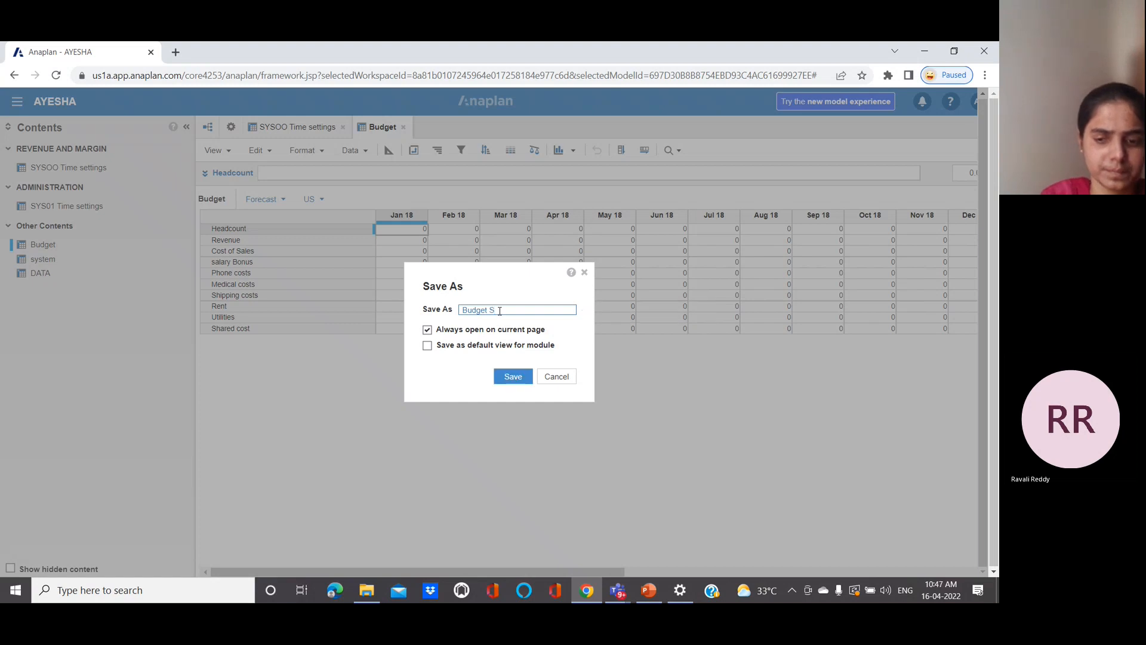
{"action": "key", "text": "BackSpace"}
{"action": "key", "text": "BackSpace"}
{"action": "key", "text": "BackSpace"}
{"action": "key", "text": "BackSpace"}
{"action": "key", "text": "BackSpace"}
{"action": "key", "text": "BackSpace"}
{"action": "key", "text": "BackSpace"}
{"action": "key", "text": "BackSpace"}
{"action": "type", "text": "U"}
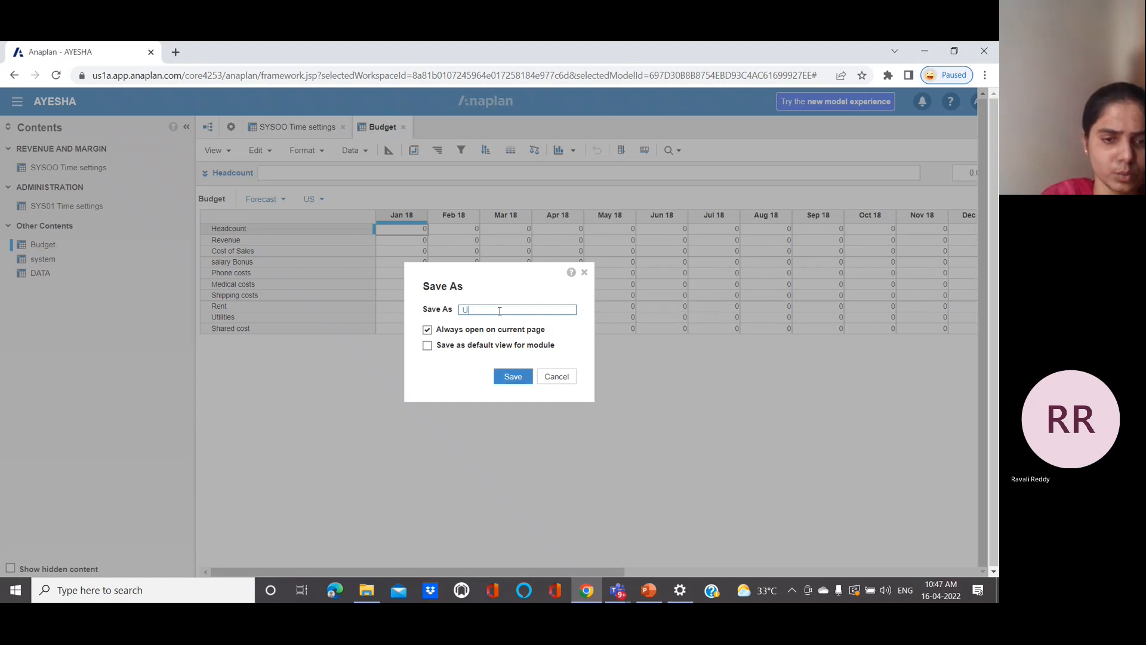
{"action": "key", "text": "BackSpace"}
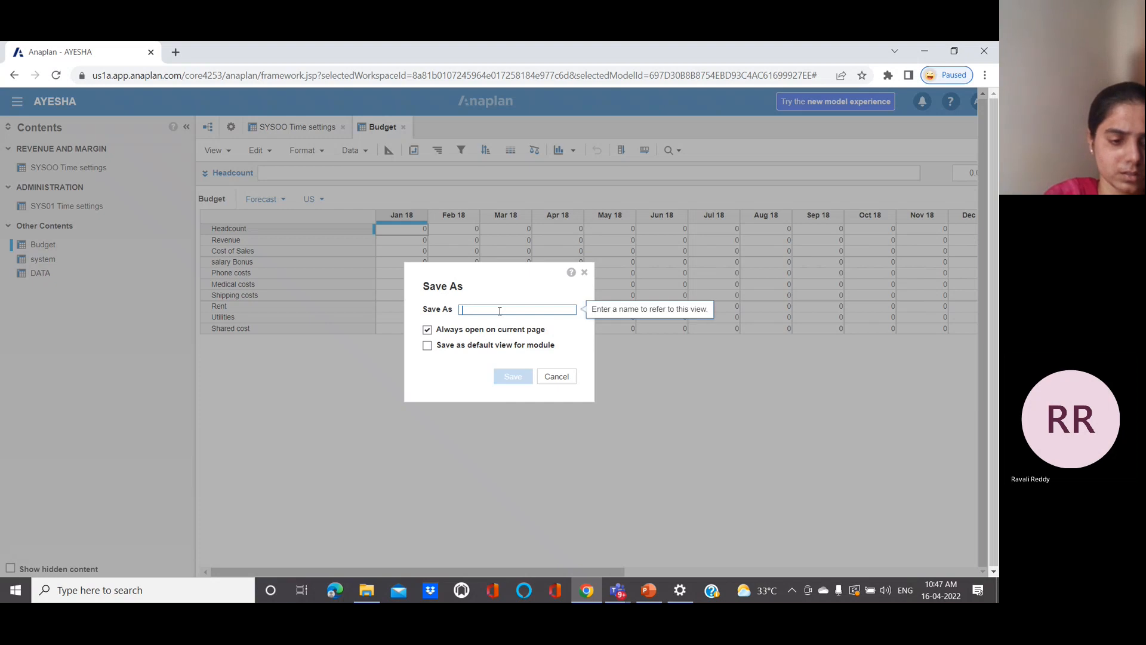
{"action": "type", "text": "CHART"}
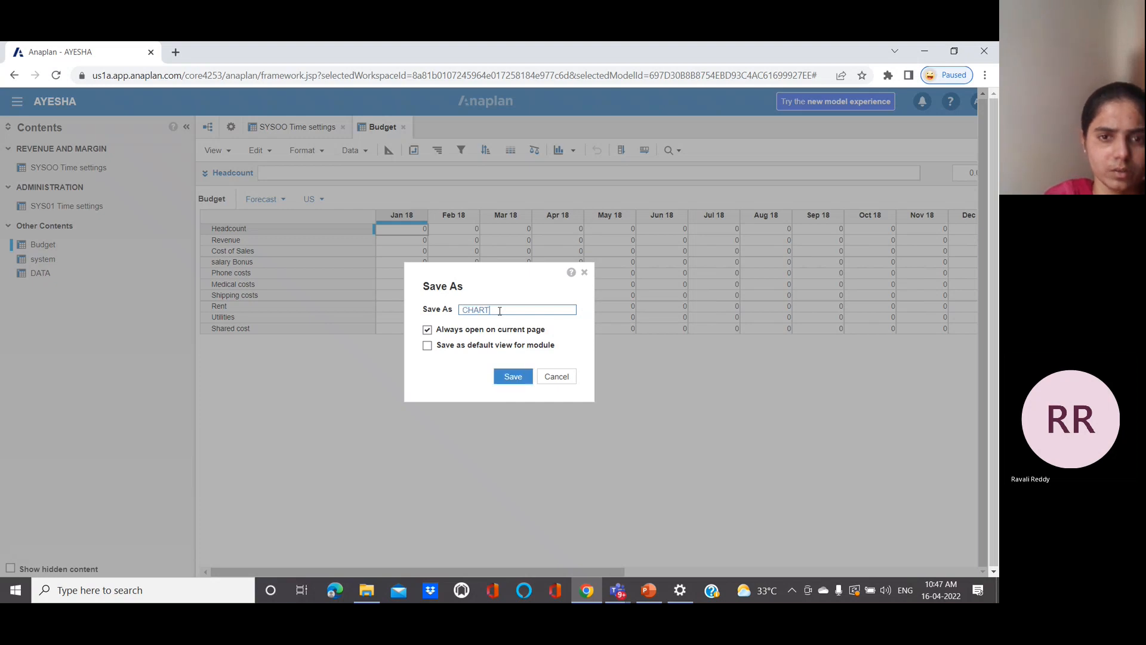
{"action": "left_click", "coordinate": [507, 377]}
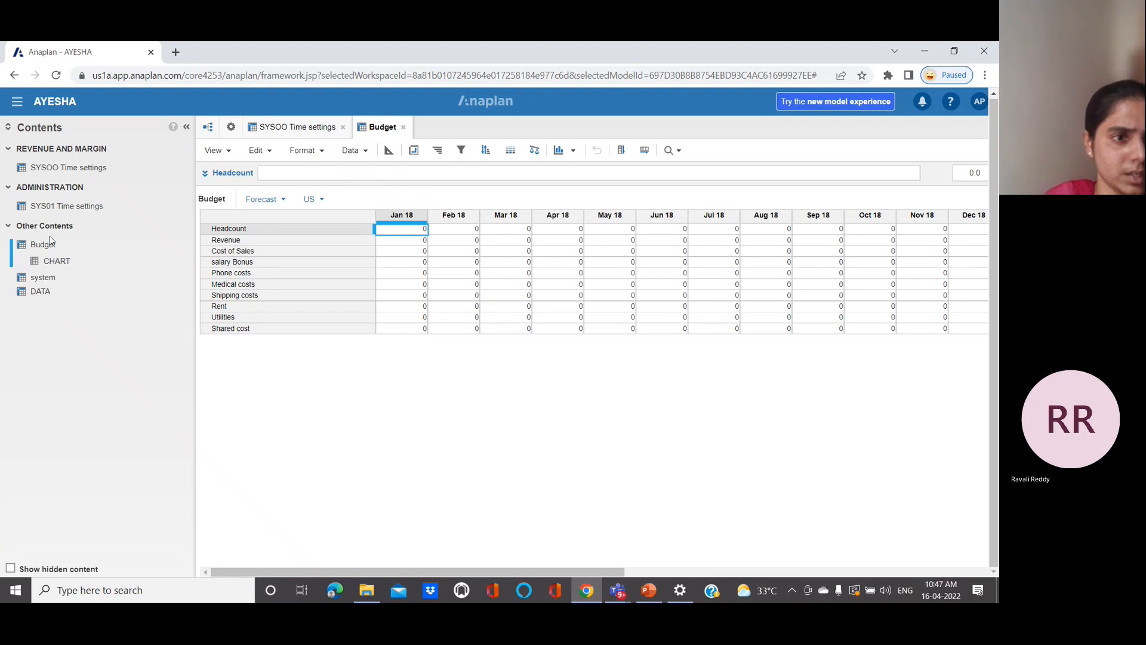
- Open the CHART saved view and show only its Jan 19, Feb 19 and Mar 19 columns
{"action": "left_click", "coordinate": [55, 263]}
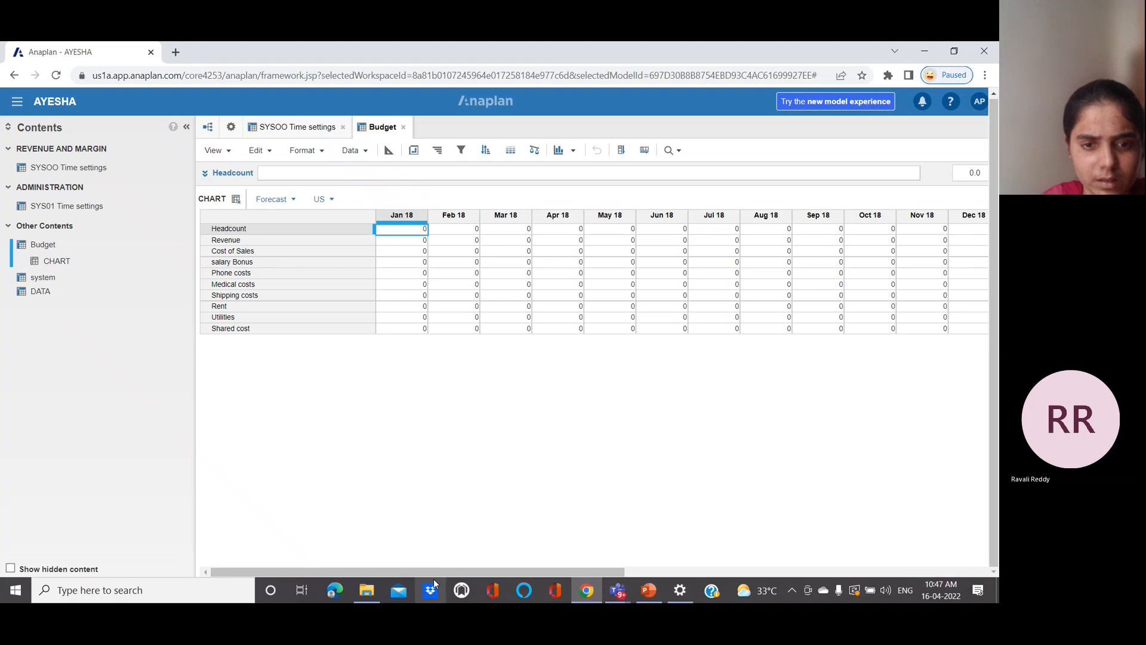
{"action": "left_click_drag", "start_coordinate": [433, 570], "coordinate": [552, 581]}
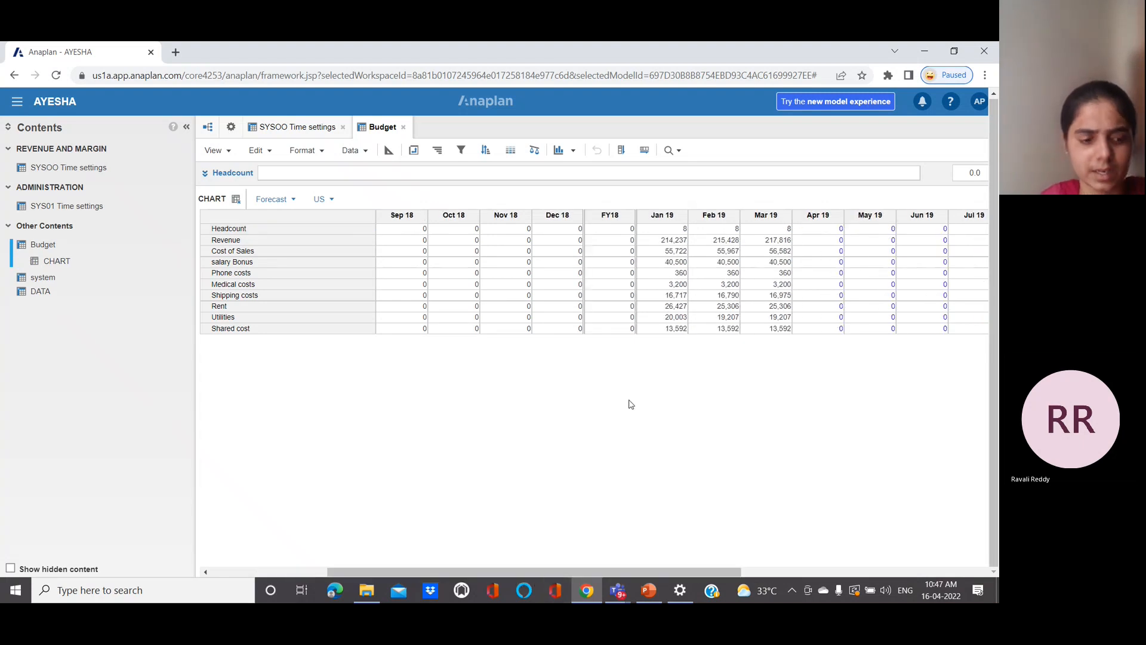
{"action": "left_click", "coordinate": [679, 220]}
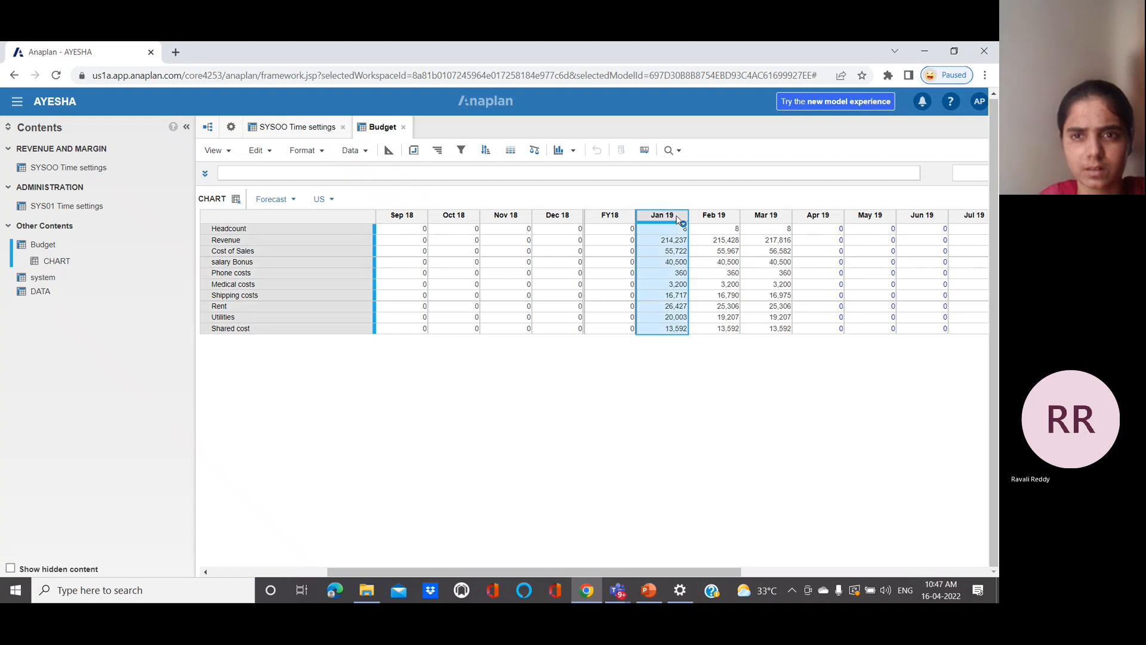
{"action": "left_click", "coordinate": [729, 219], "text": "shift"}
{"action": "left_click", "coordinate": [770, 219], "text": "shift"}
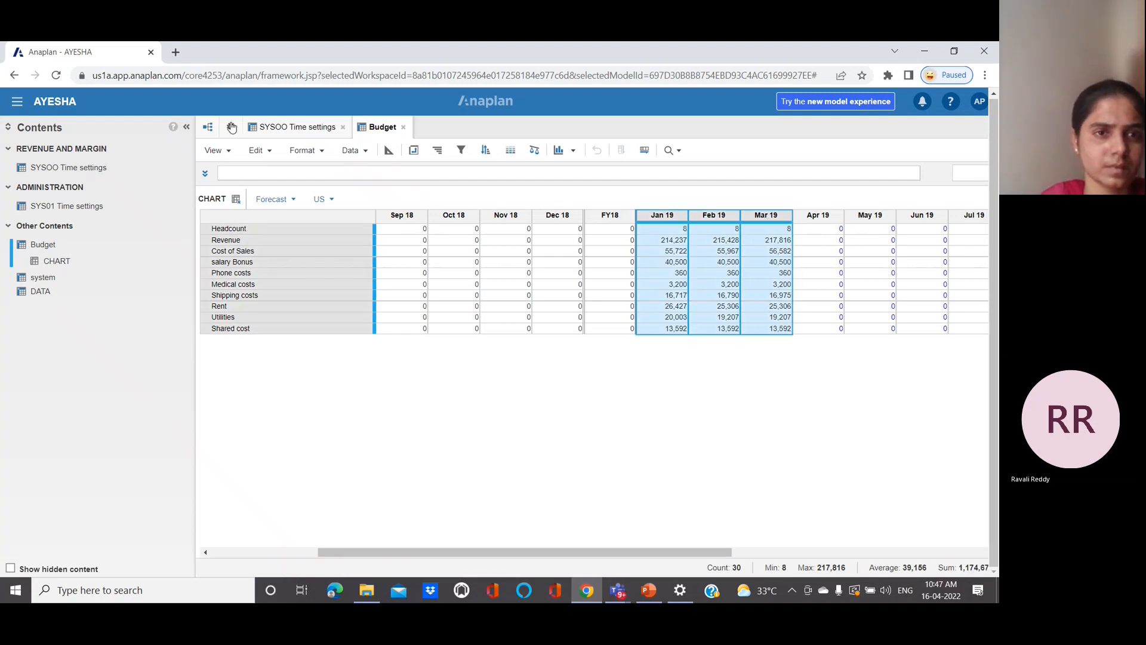
{"action": "left_click", "coordinate": [231, 154]}
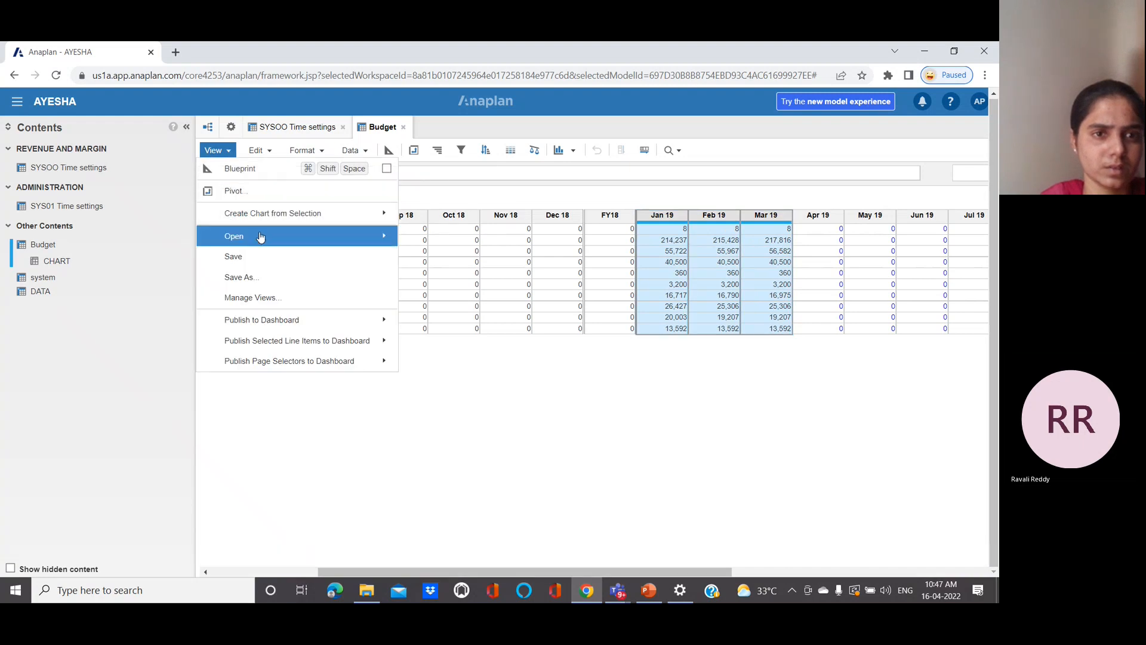
{"action": "left_click", "coordinate": [264, 256]}
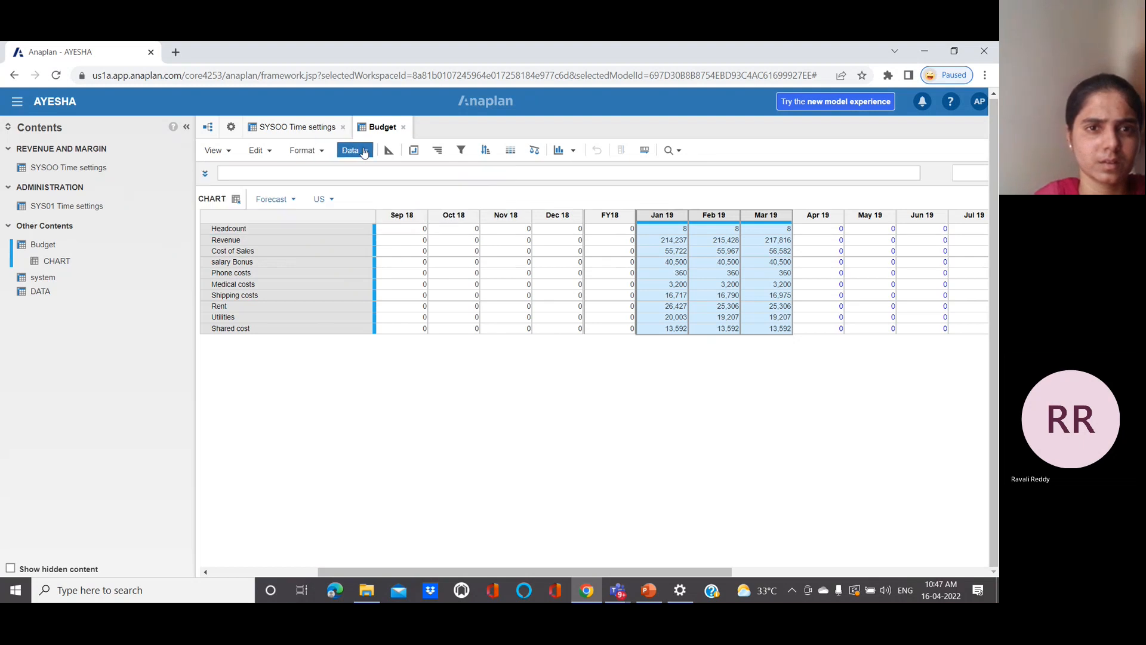
{"action": "left_click", "coordinate": [323, 153]}
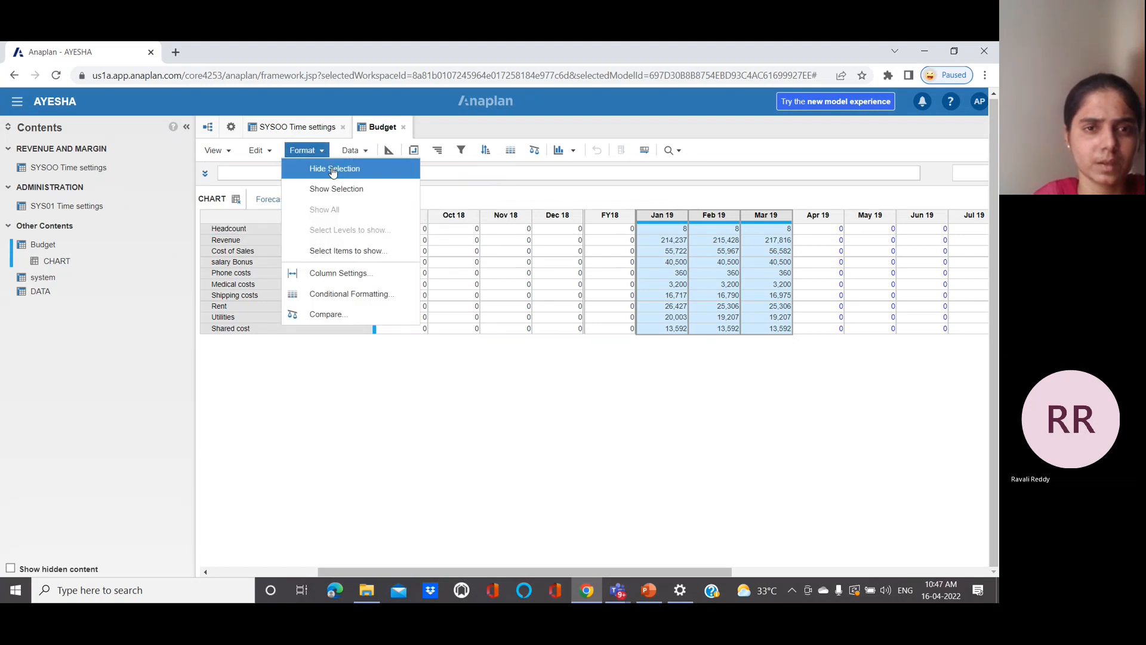
{"action": "left_click", "coordinate": [336, 189]}
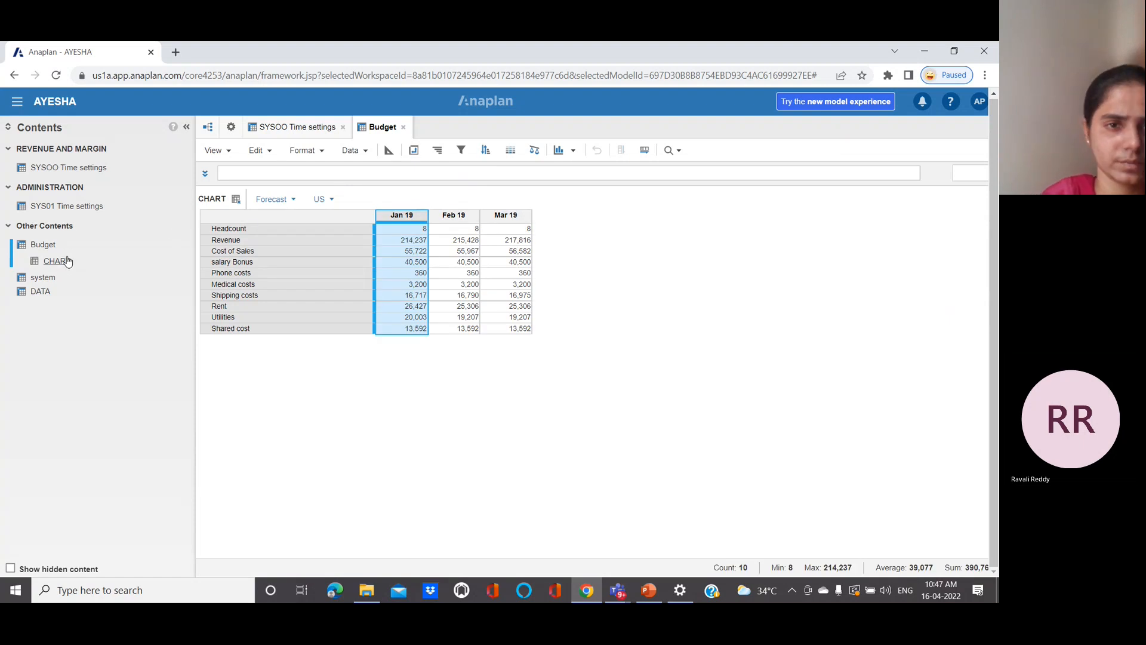
- Save the customized CHART view, overwriting its existing version
{"action": "left_click", "coordinate": [216, 150]}
{"action": "left_click", "coordinate": [246, 257]}
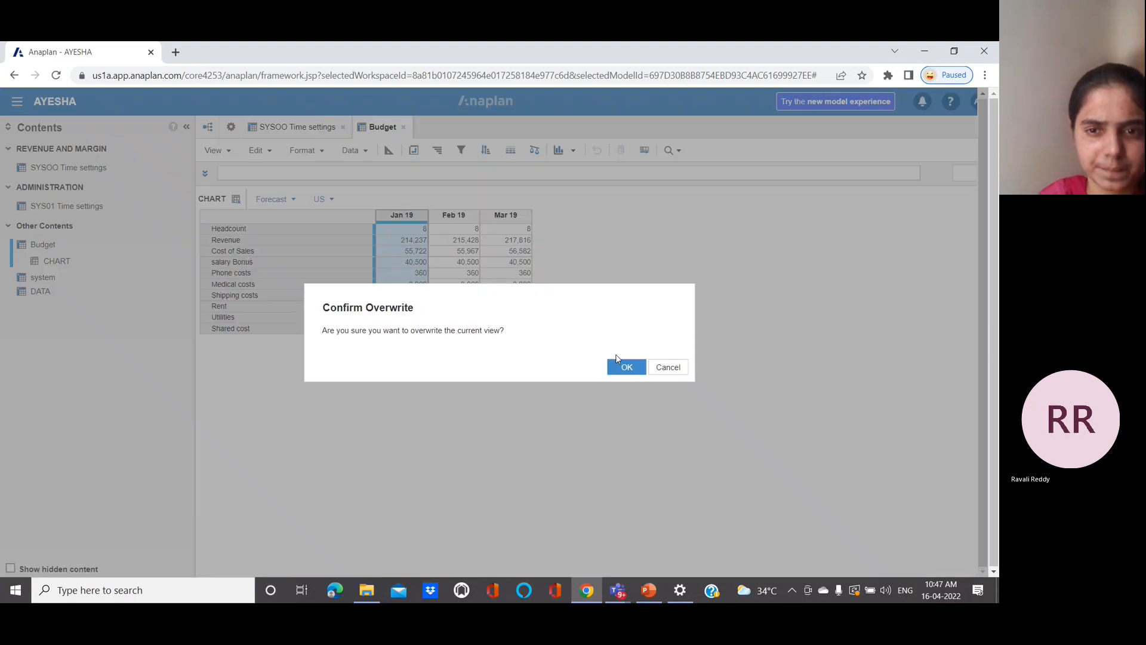
{"action": "left_click", "coordinate": [625, 366]}
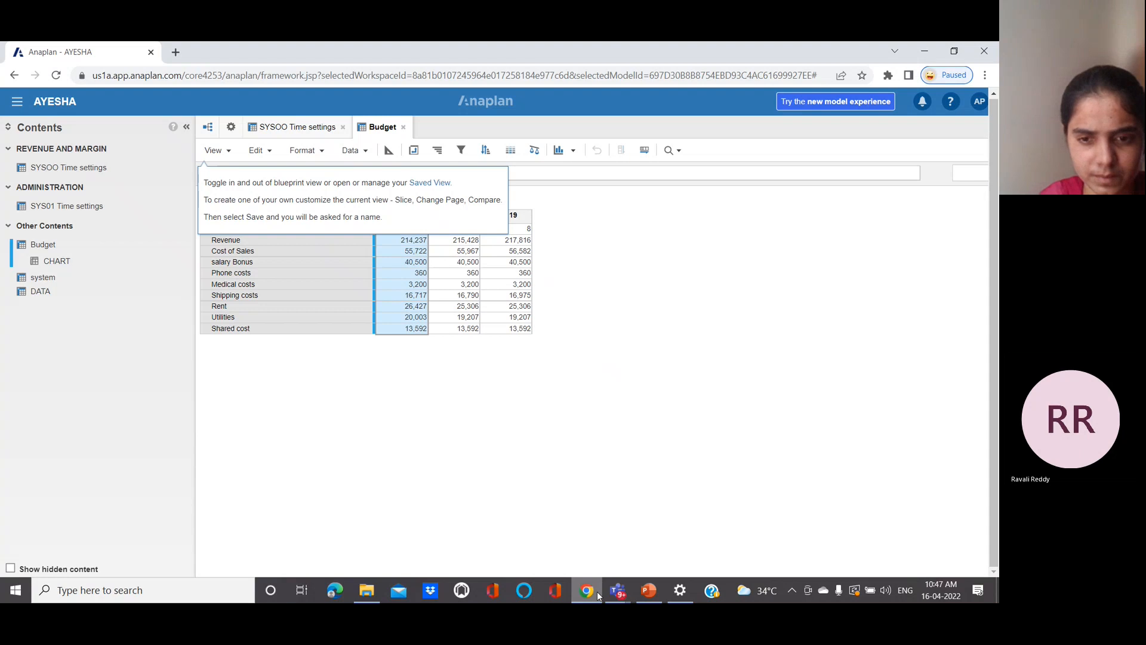
- Compare the How to create Saved Views slide in PowerPoint with the CHART view in Anaplan, finishing on the slide
{"action": "mouse_move", "coordinate": [643, 594]}
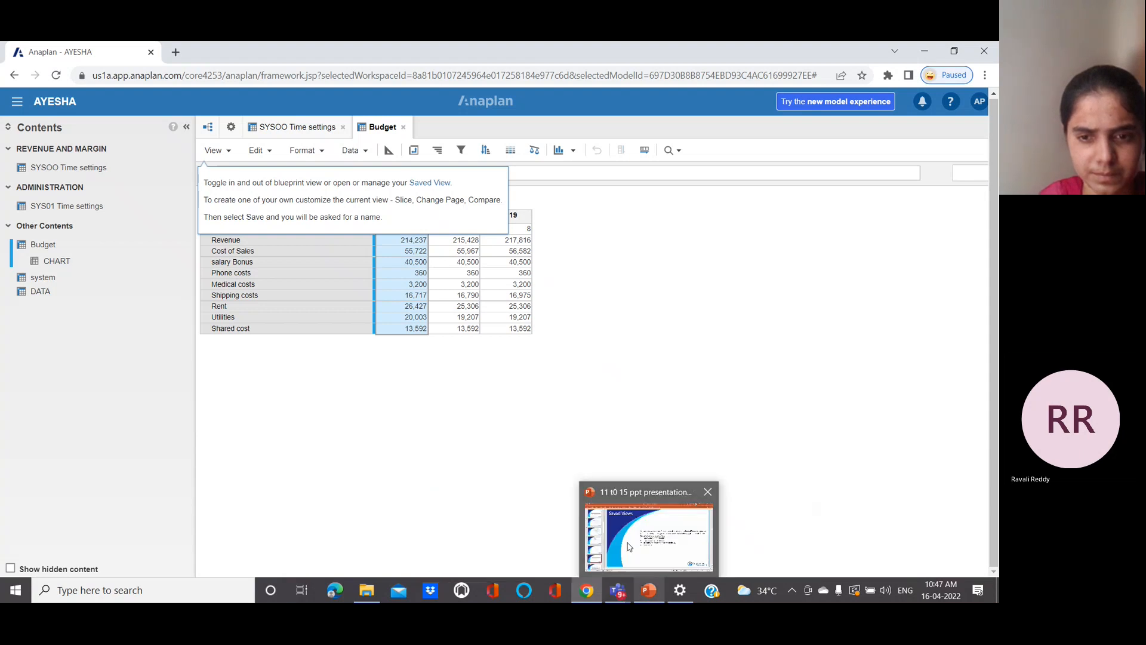
{"action": "left_click", "coordinate": [628, 546]}
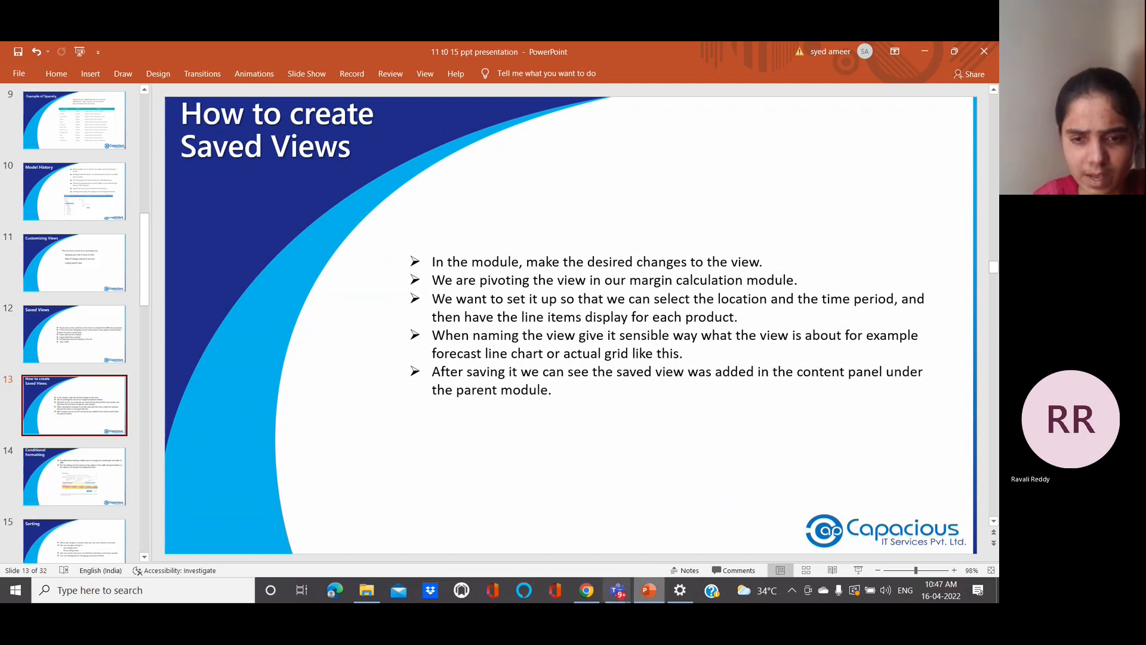
{"action": "mouse_move", "coordinate": [586, 591]}
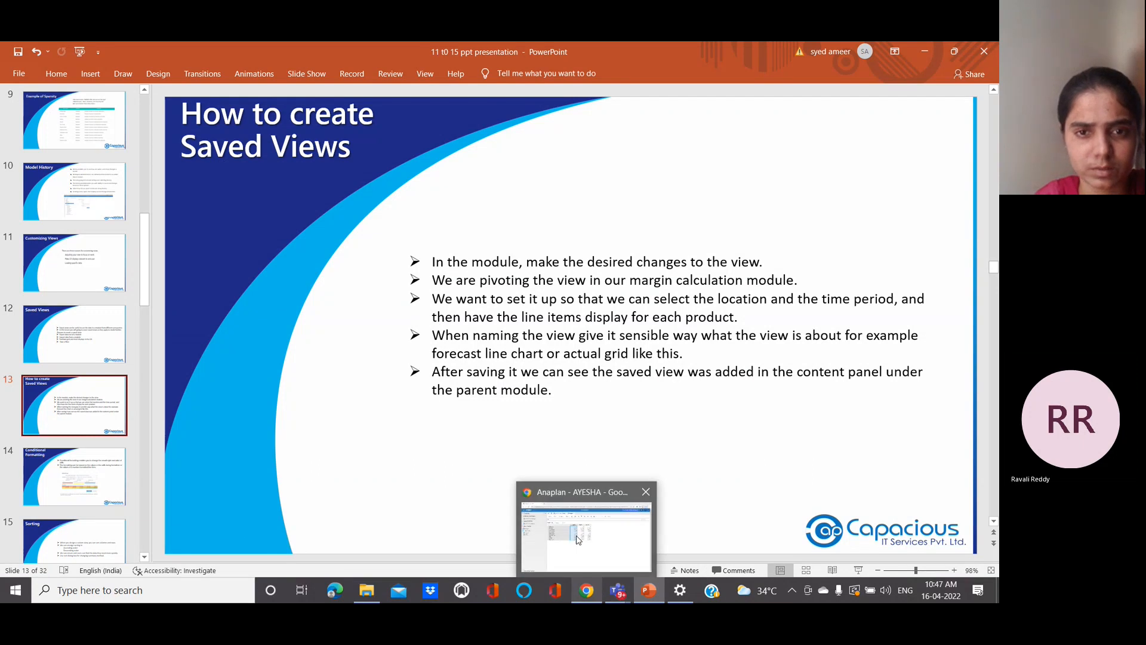
{"action": "left_click", "coordinate": [578, 538]}
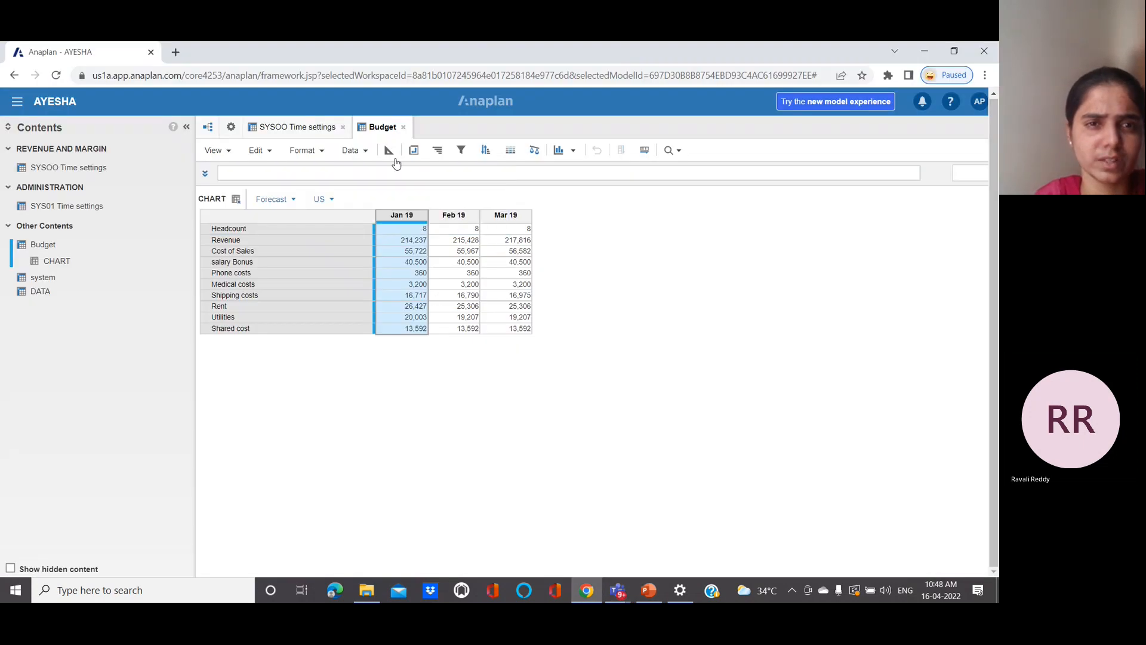
{"action": "left_click", "coordinate": [305, 150]}
{"action": "left_click", "coordinate": [743, 297]}
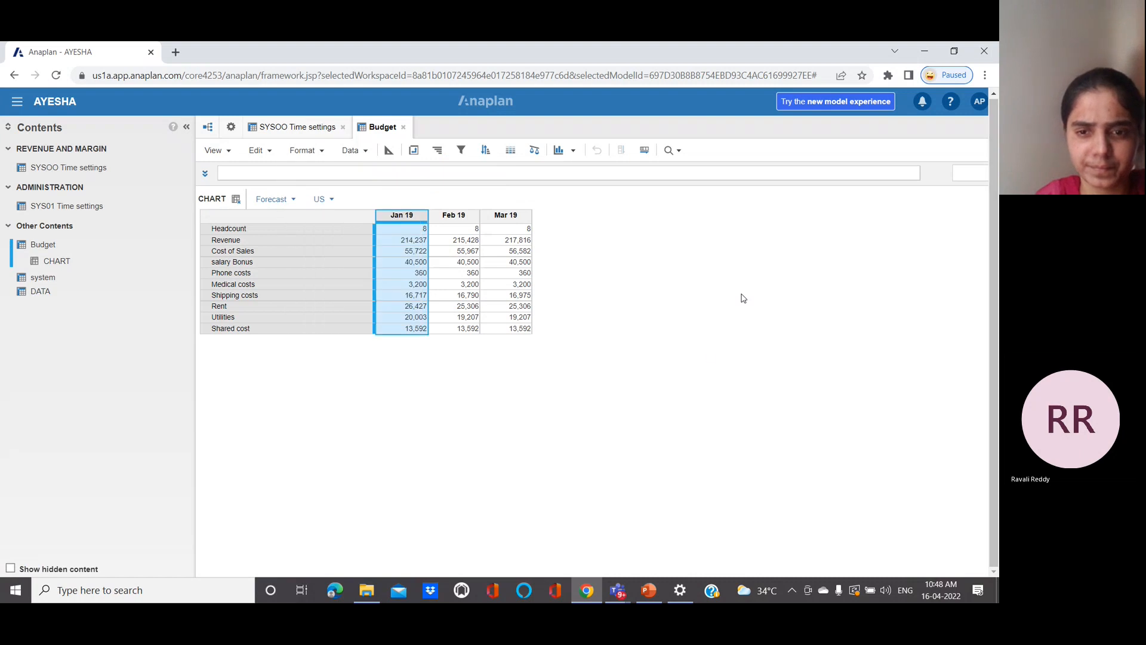
{"action": "mouse_move", "coordinate": [594, 596]}
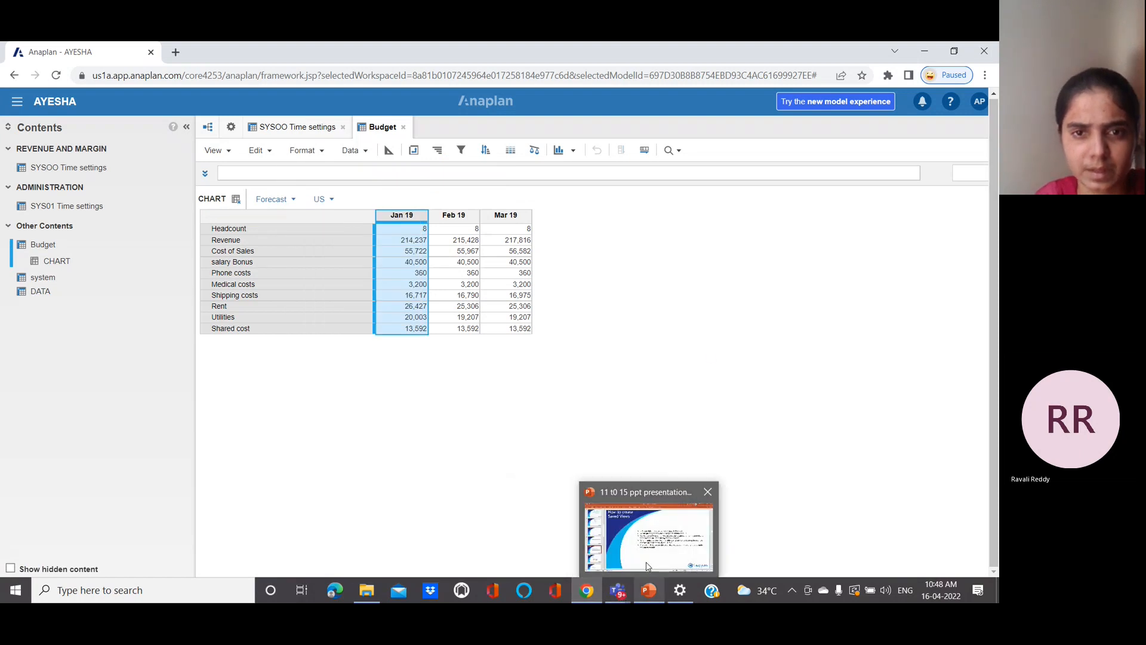
{"action": "left_click", "coordinate": [648, 593]}
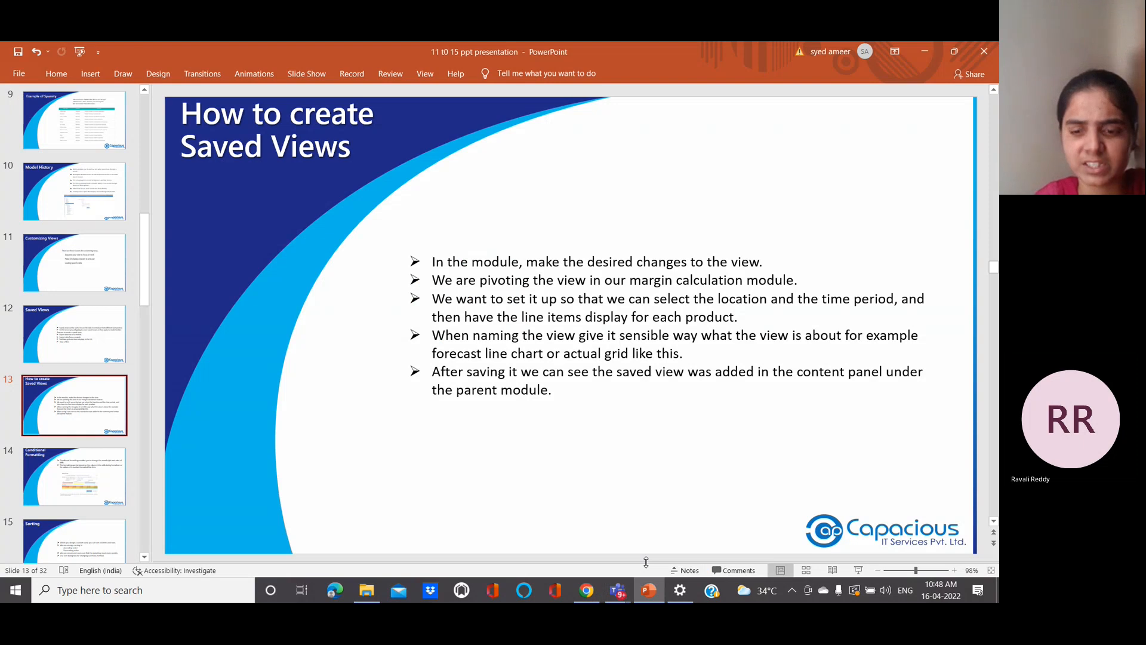
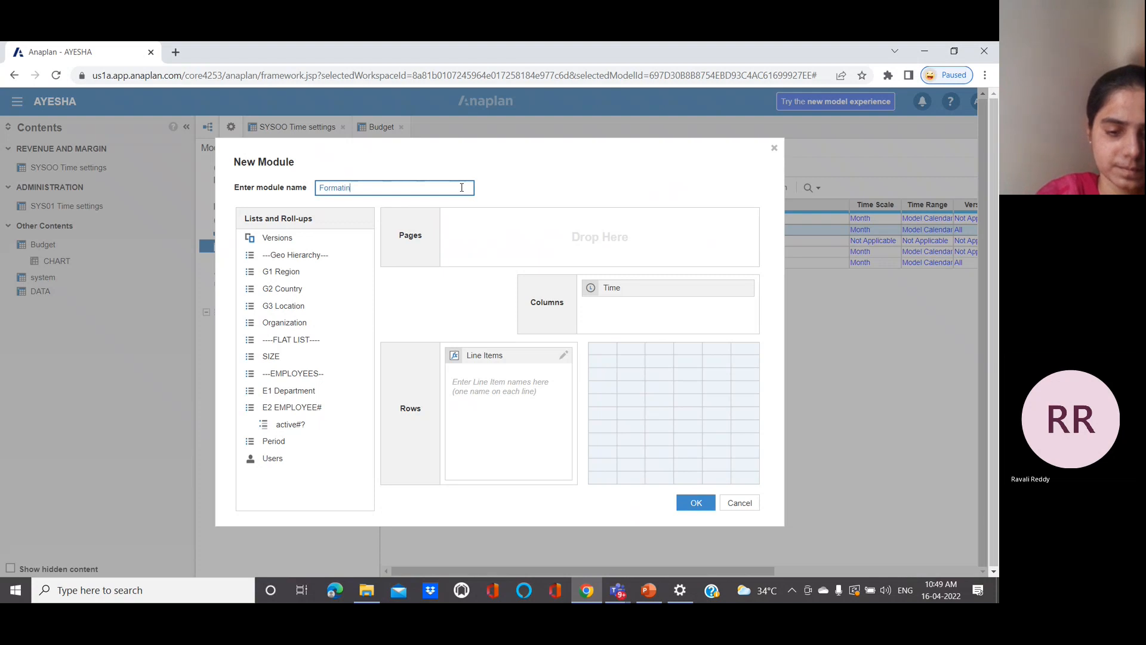
- Create the Formating module with a single line item named Code in rows and Time in columns
{"action": "left_click", "coordinate": [525, 382]}
{"action": "type", "text": "c"}
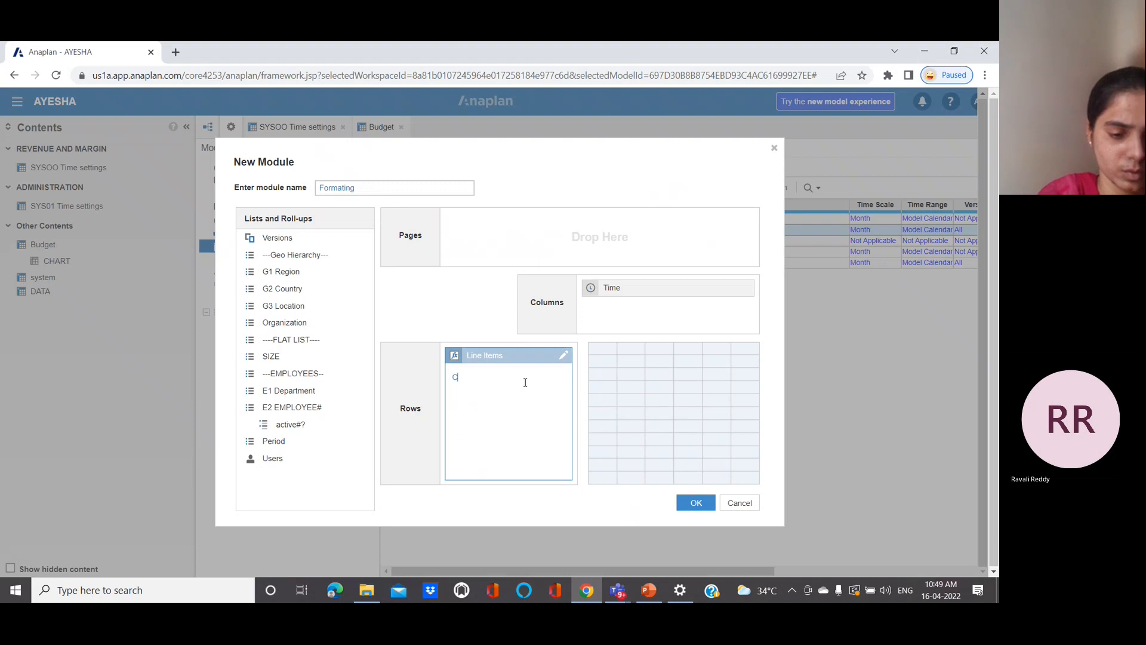
{"action": "left_click", "coordinate": [645, 536]}
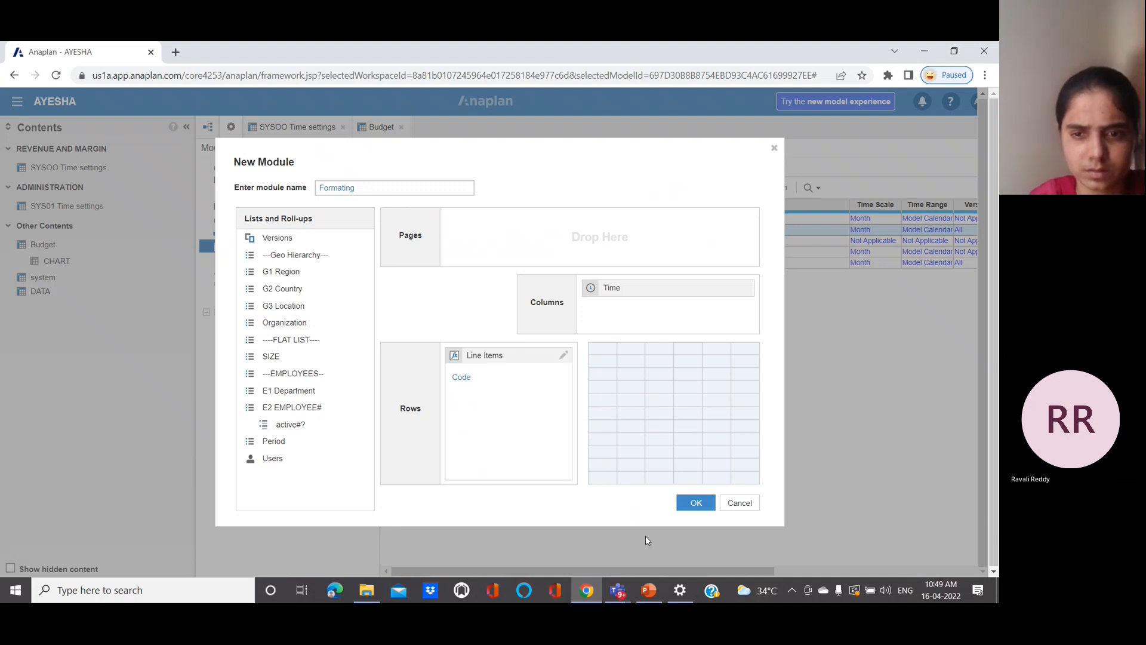
{"action": "left_click", "coordinate": [697, 501]}
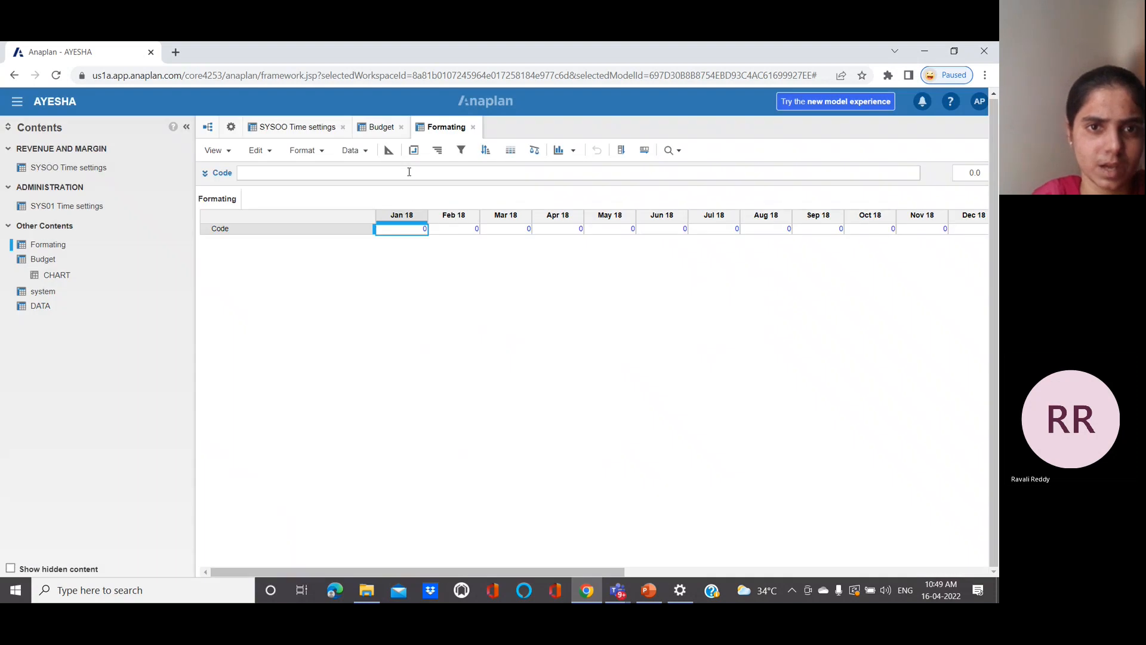
- Pivot the Formating module to move Line Items from rows to pages
{"action": "left_click", "coordinate": [412, 150]}
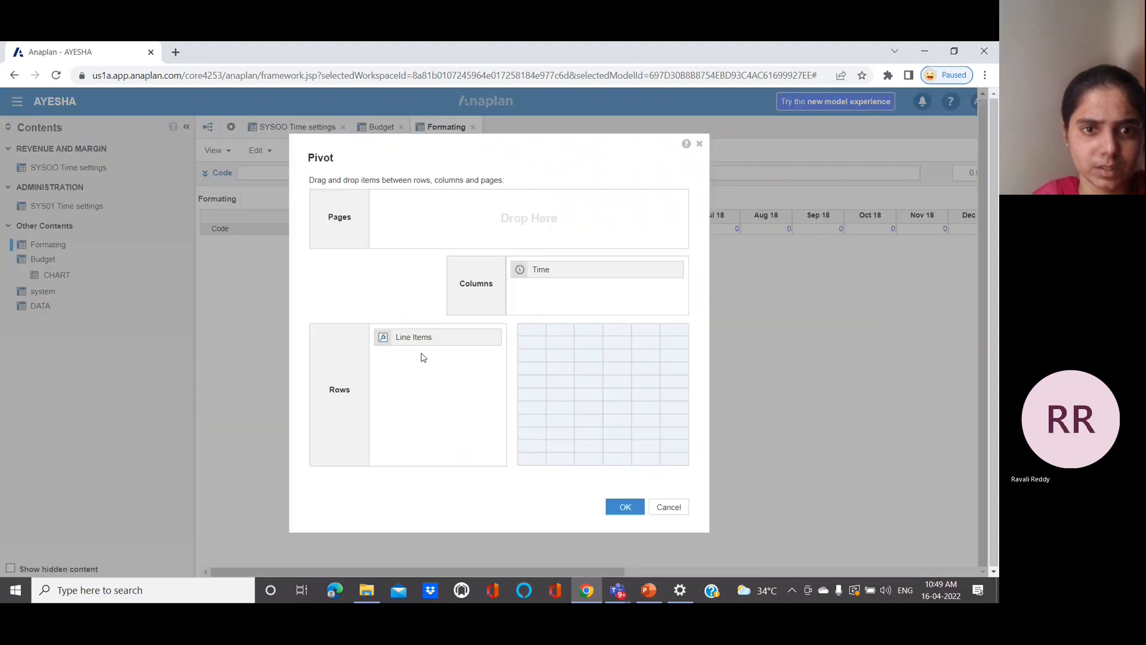
{"action": "left_click_drag", "start_coordinate": [418, 338], "coordinate": [473, 226]}
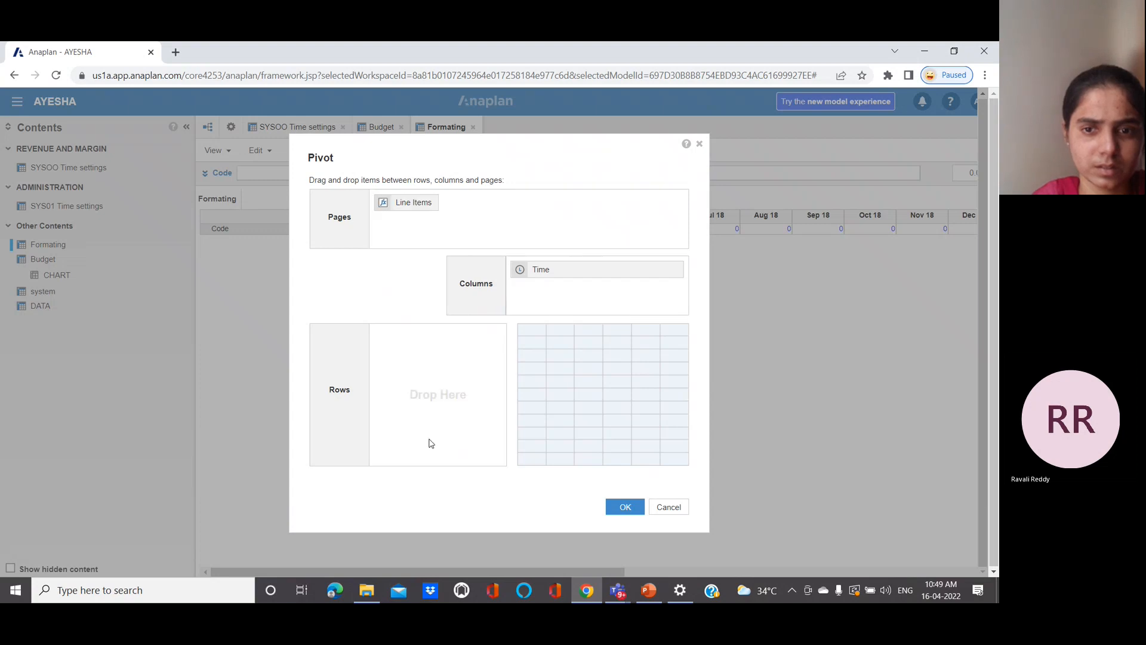
{"action": "left_click", "coordinate": [626, 507]}
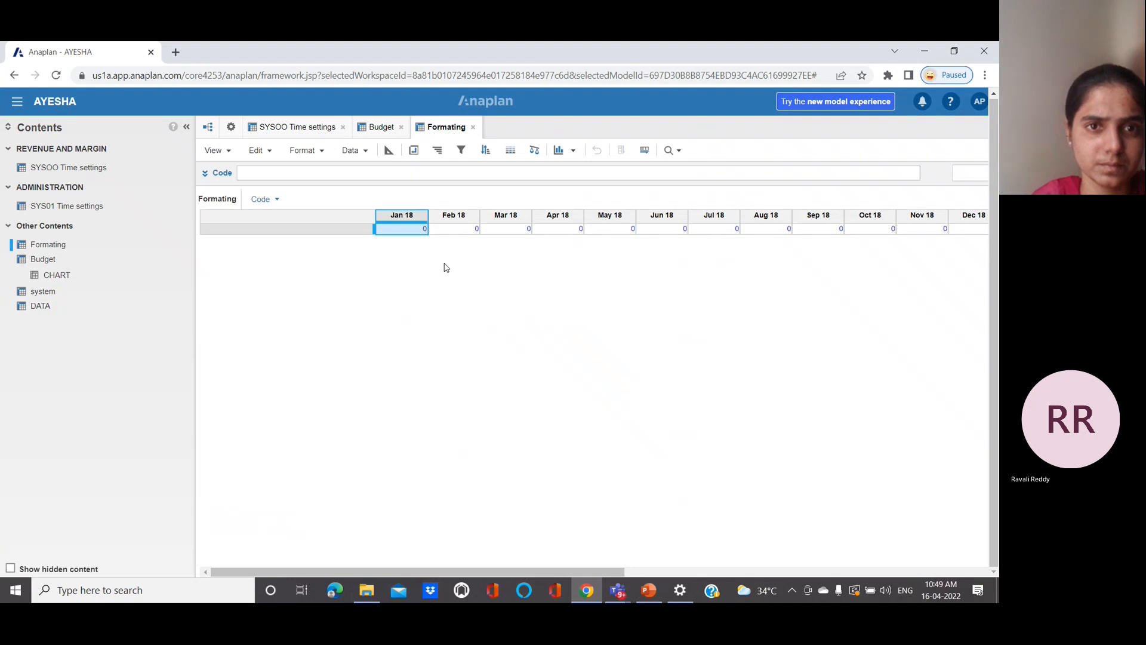
- Pivot the Formating module so that Time is in rows and Line Items are in columns
{"action": "left_click", "coordinate": [388, 152]}
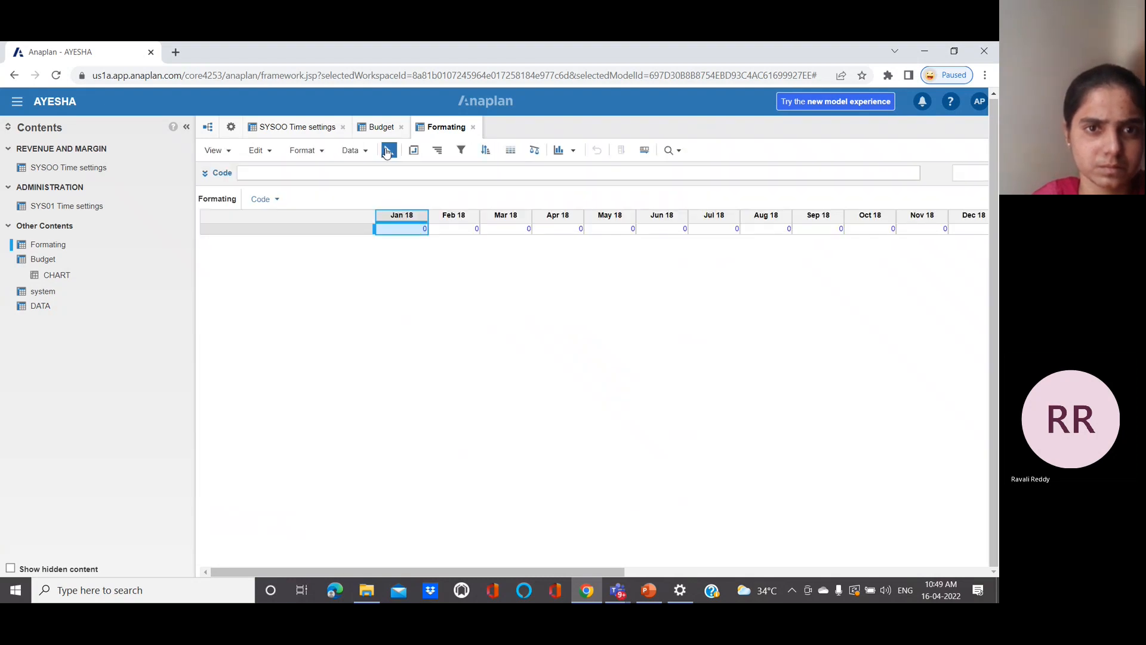
{"action": "left_click", "coordinate": [413, 151]}
{"action": "left_click_drag", "start_coordinate": [406, 206], "coordinate": [420, 363]}
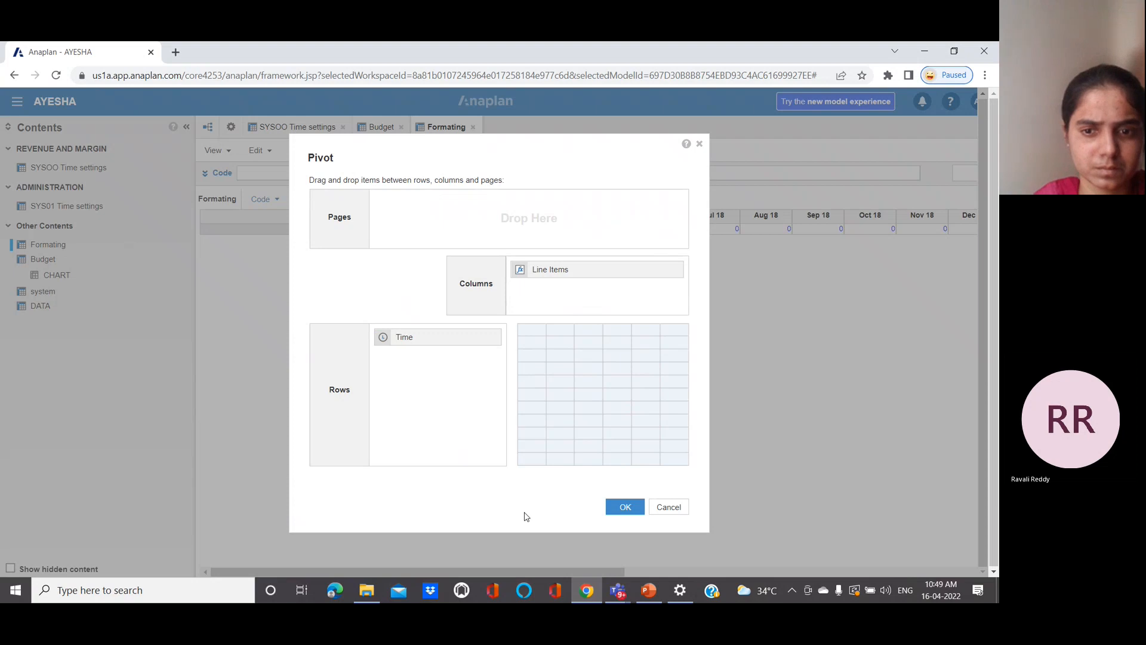
{"action": "left_click", "coordinate": [621, 506]}
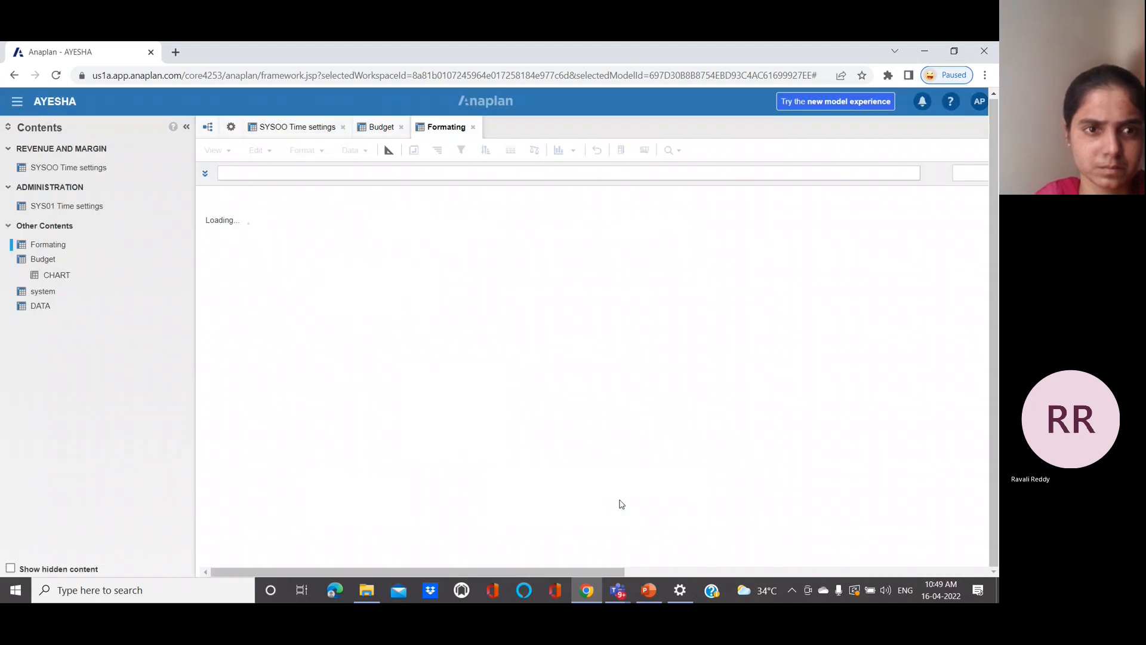
- Insert the line items Product and Single before Code in the Formating module's blueprint and return to the data grid
{"action": "left_click", "coordinate": [388, 152]}
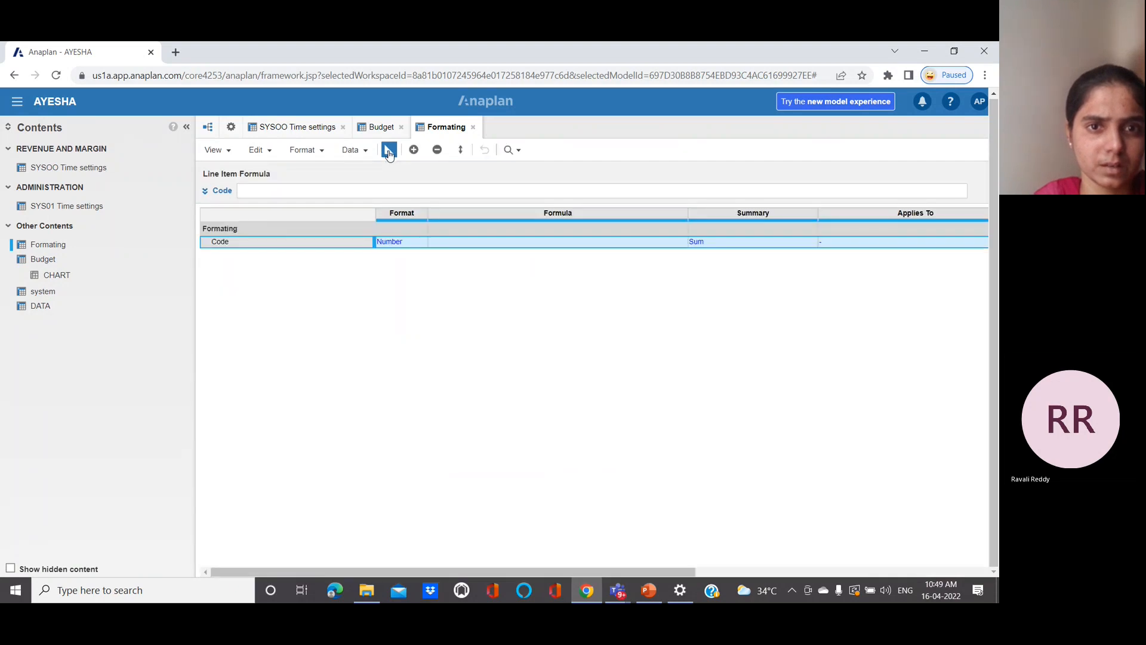
{"action": "left_click", "coordinate": [388, 151]}
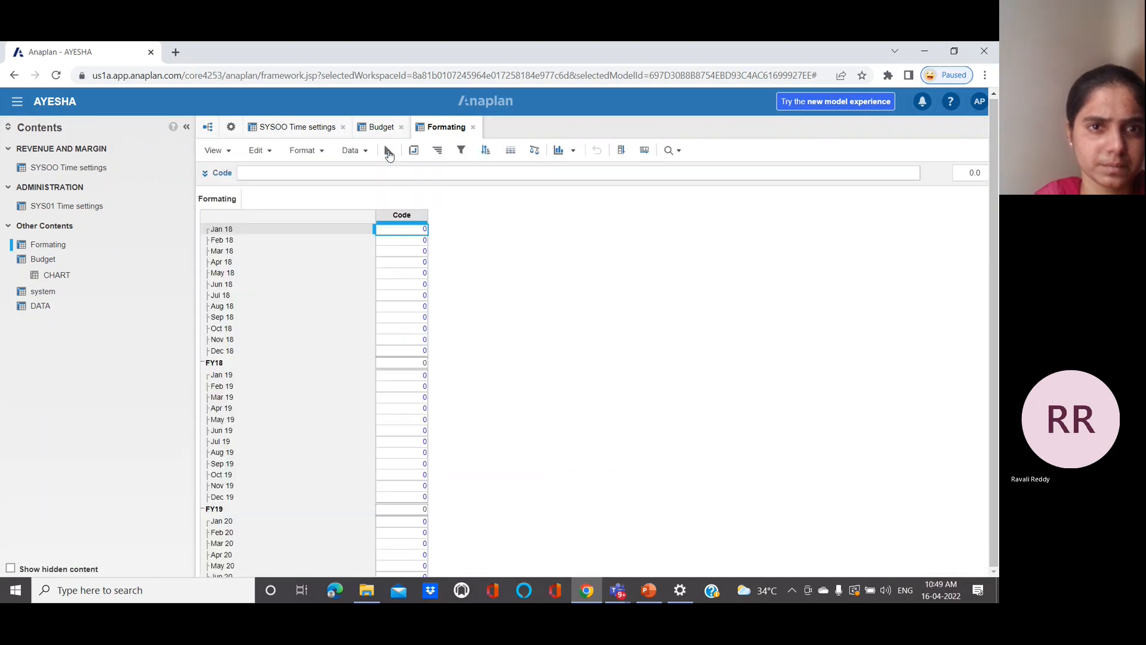
{"action": "left_click", "coordinate": [389, 152]}
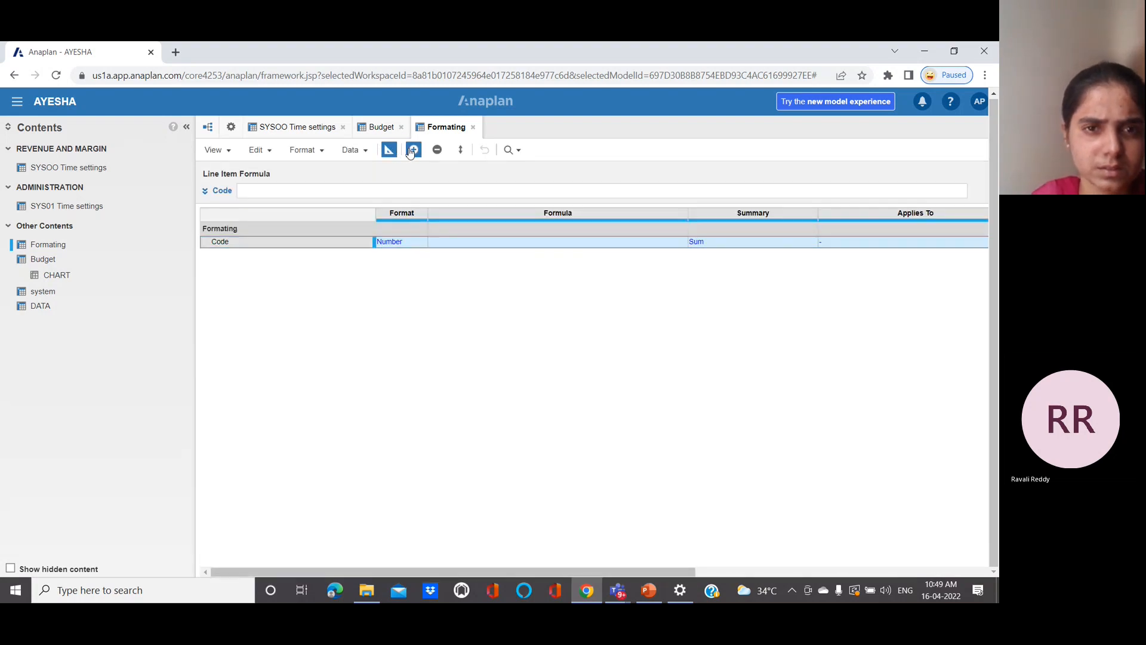
{"action": "left_click", "coordinate": [413, 149]}
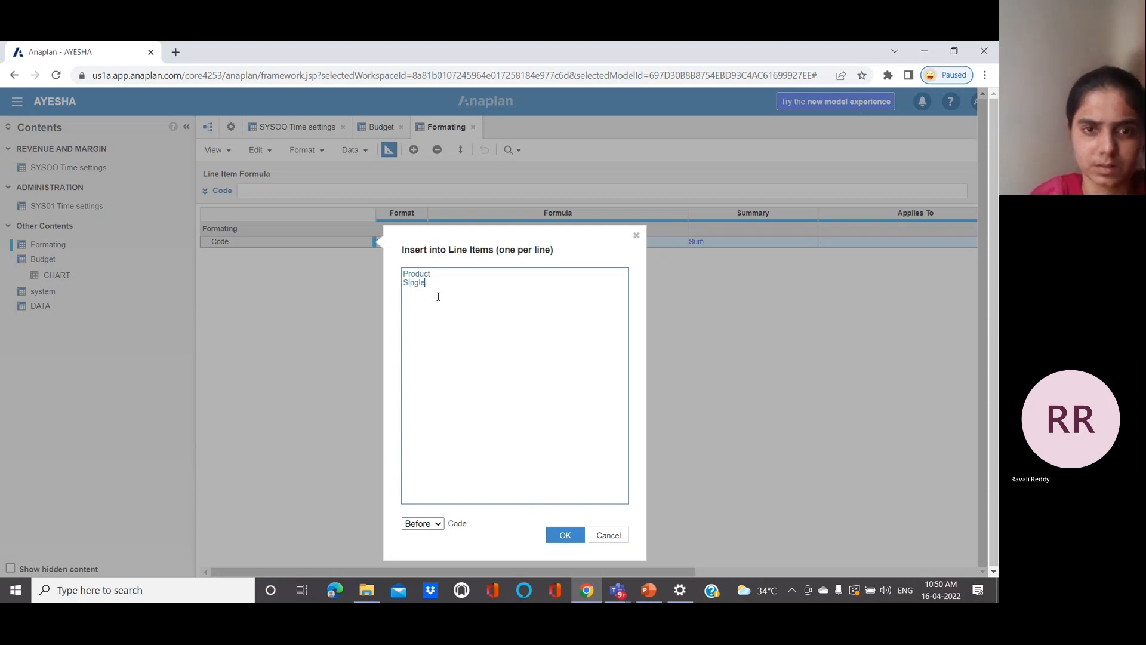
{"action": "left_click", "coordinate": [559, 530]}
{"action": "left_click", "coordinate": [560, 533]}
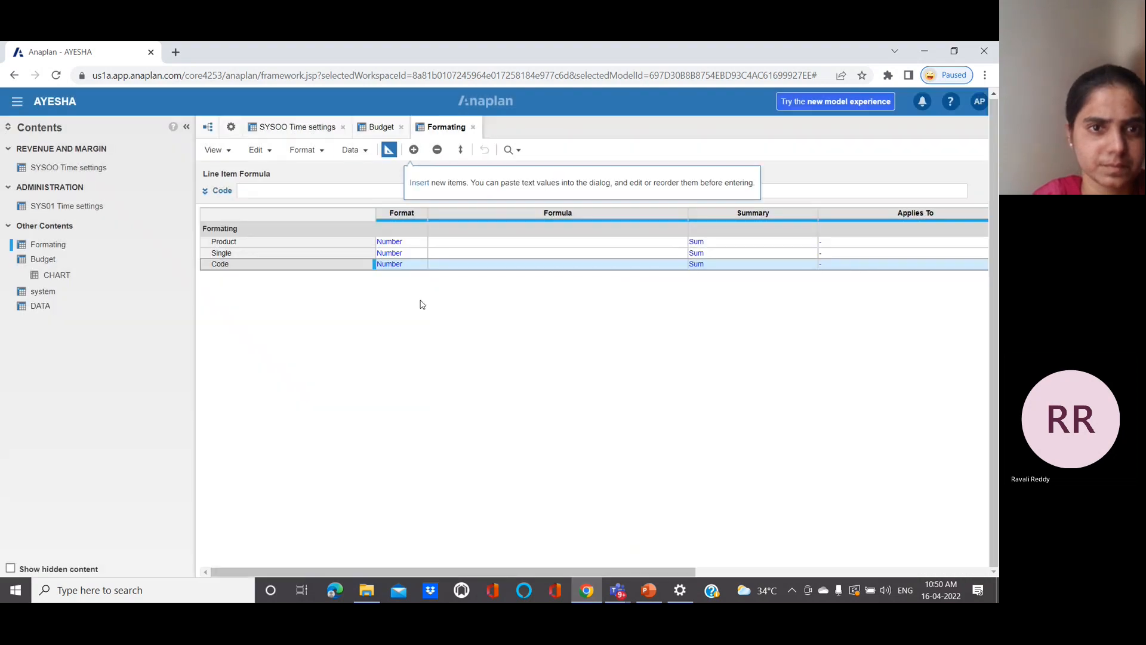
{"action": "left_click", "coordinate": [387, 151]}
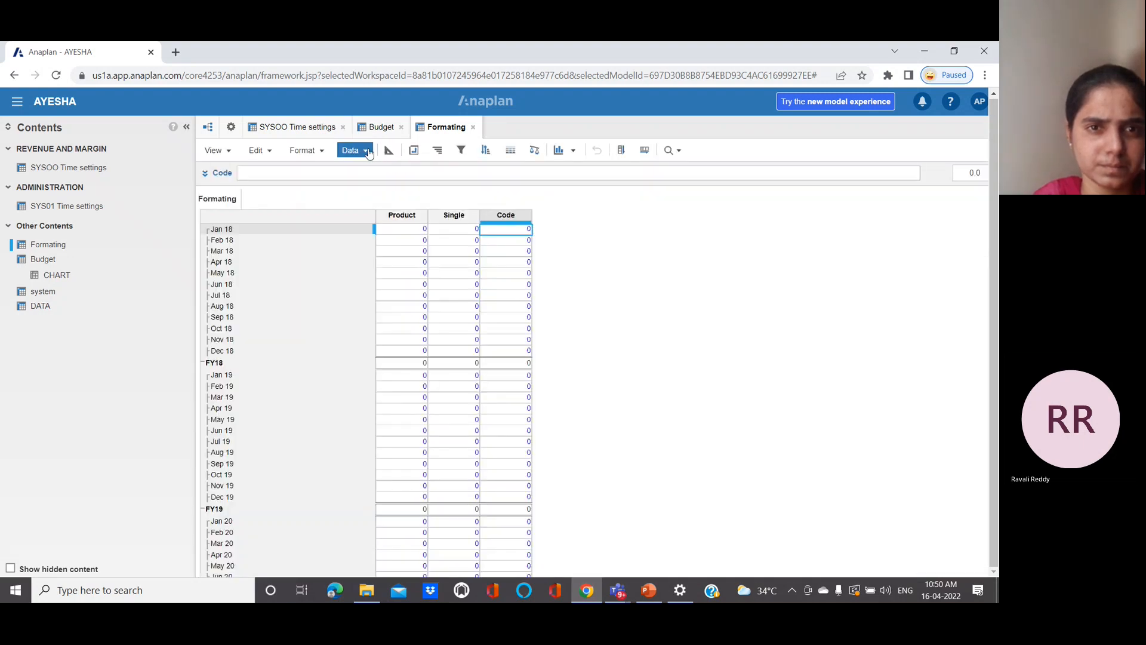
{"action": "left_click", "coordinate": [413, 150]}
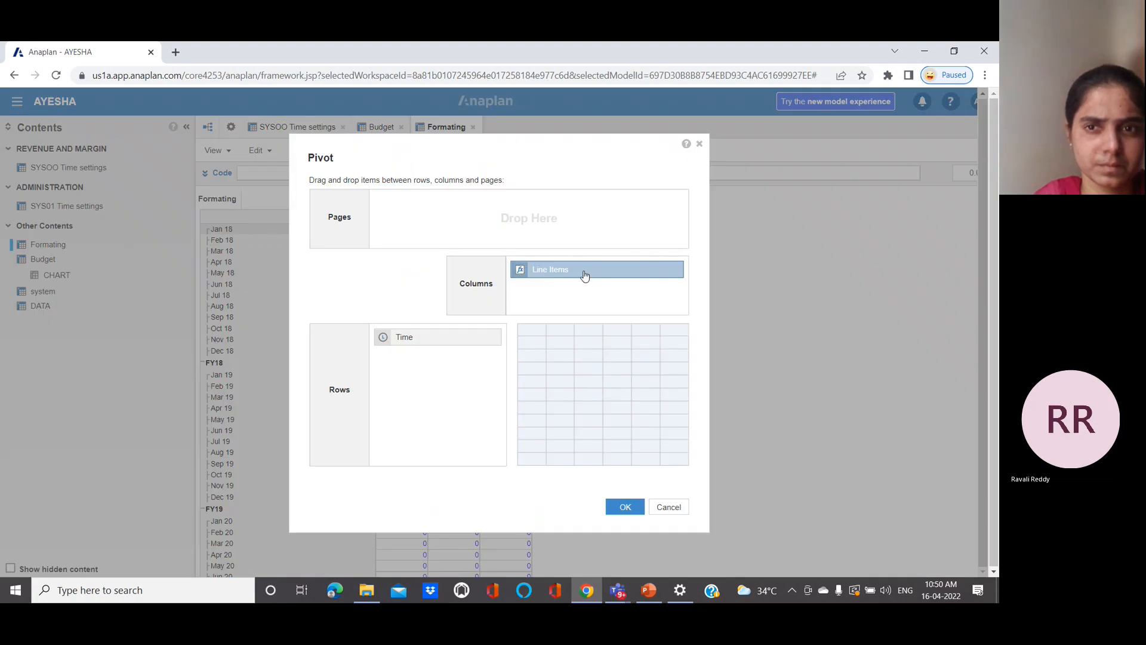
{"action": "left_click", "coordinate": [701, 146]}
- Enter 2, 3 and 4 for Product in Jan 18 to Mar 18 and copy the pattern down the remaining months
{"action": "left_click", "coordinate": [406, 231]}
{"action": "left_click", "coordinate": [407, 229]}
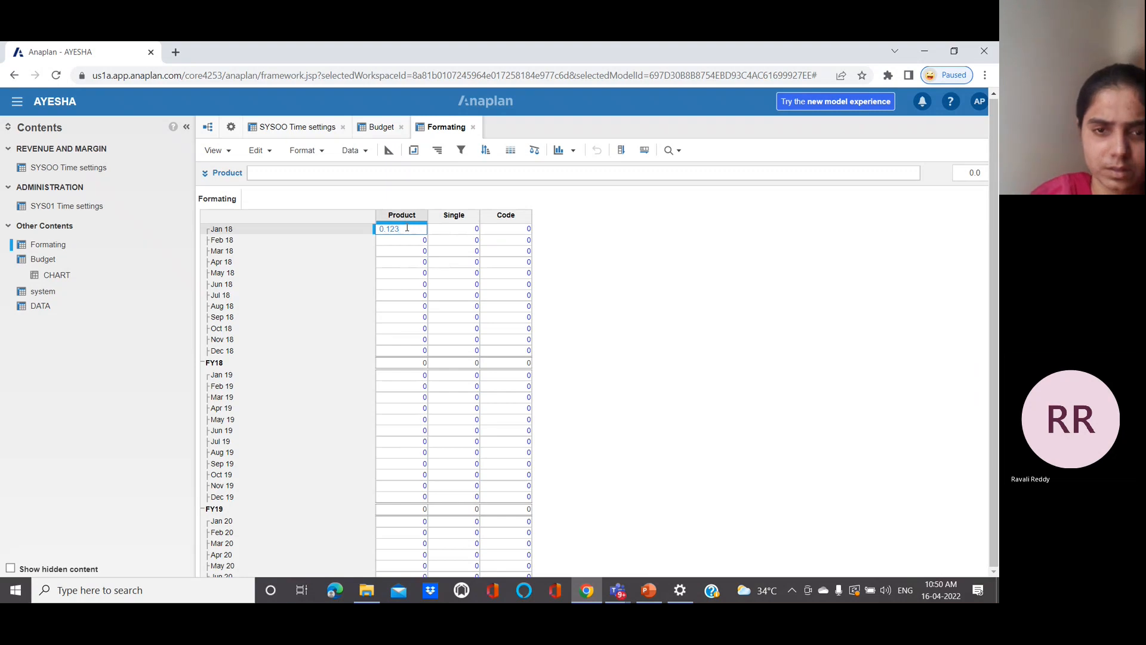
{"action": "key", "text": "BackSpace"}
{"action": "key", "text": "BackSpace"}
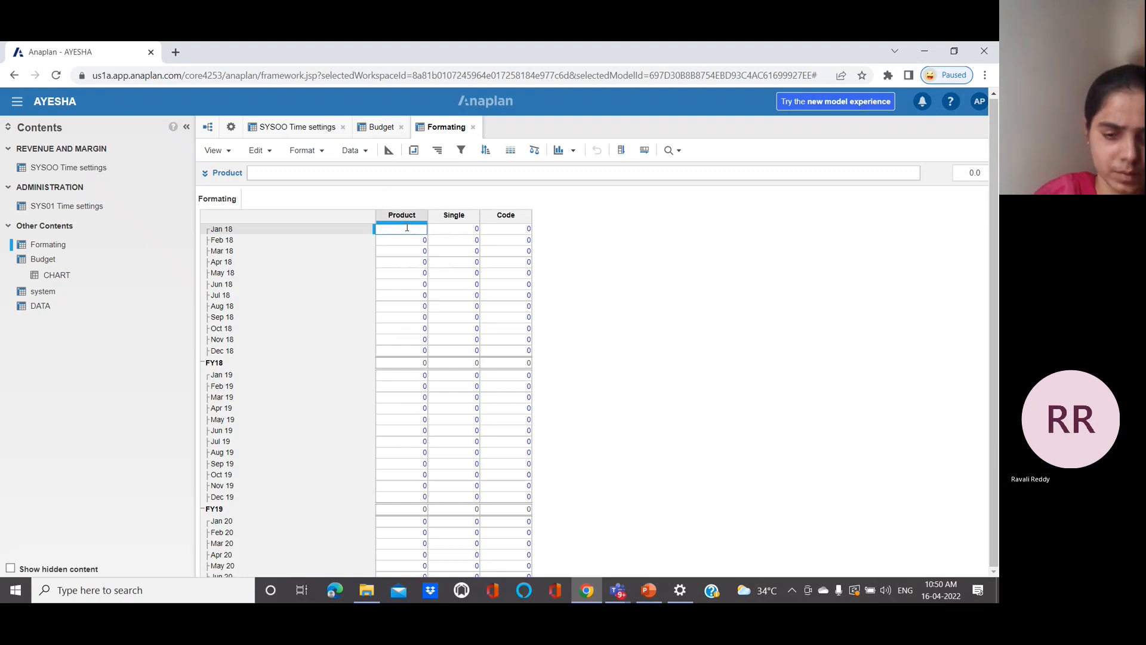
{"action": "type", "text": "2"}
{"action": "key", "text": "Return"}
{"action": "type", "text": "3"}
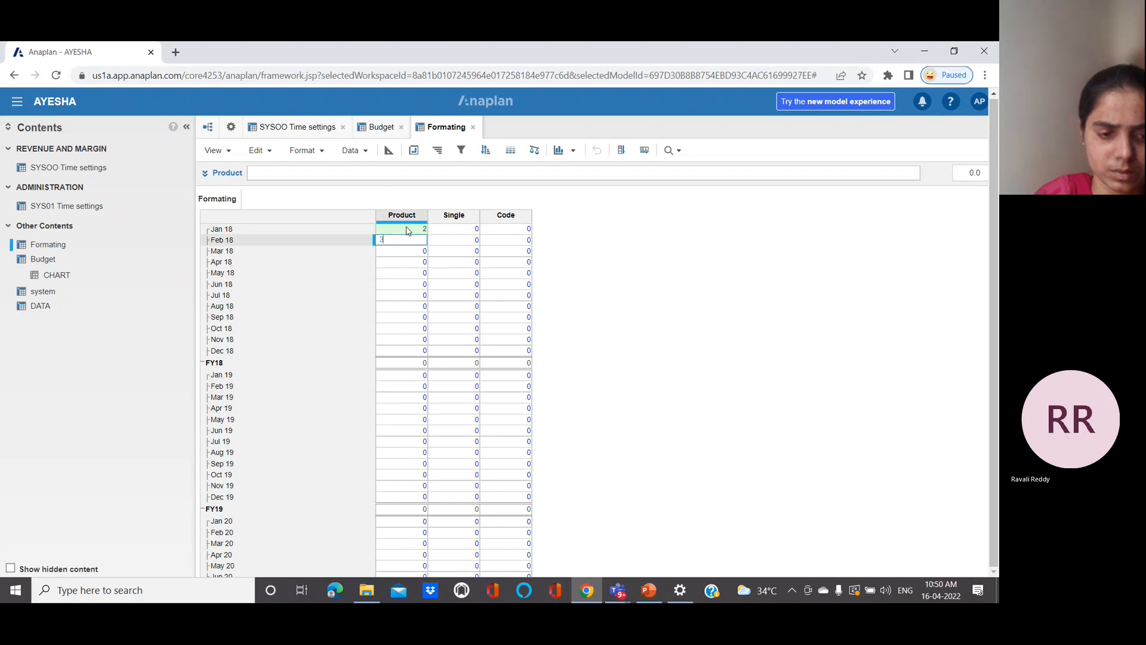
{"action": "key", "text": "Return"}
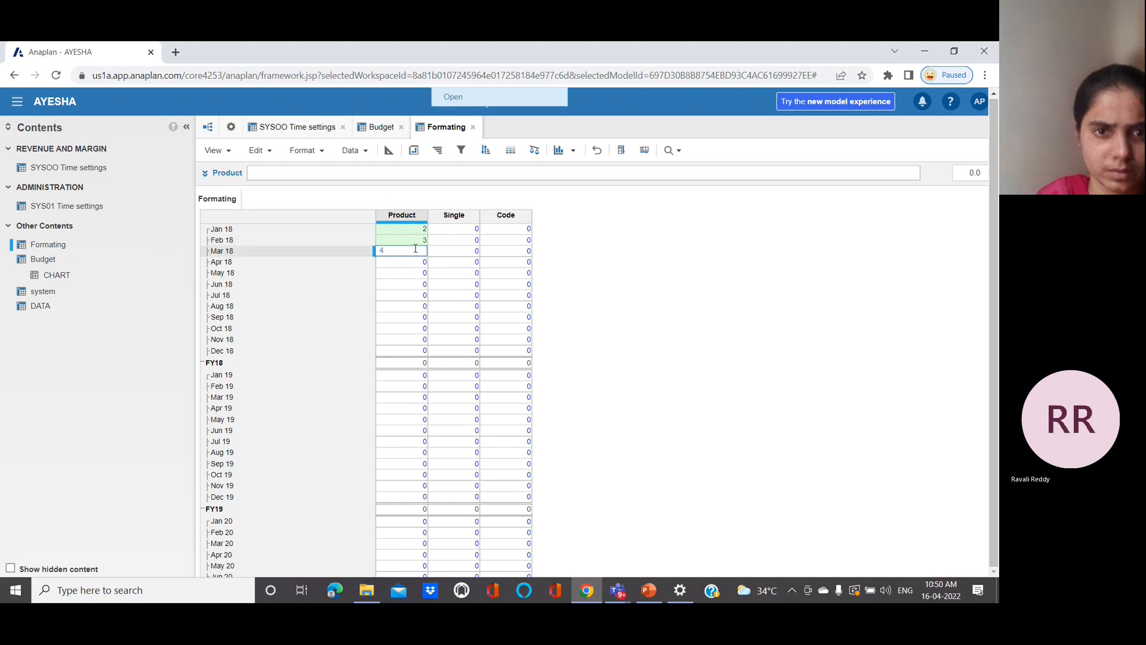
{"action": "type", "text": "4"}
{"action": "key", "text": "Return"}
{"action": "left_click_drag", "start_coordinate": [417, 230], "coordinate": [419, 252]}
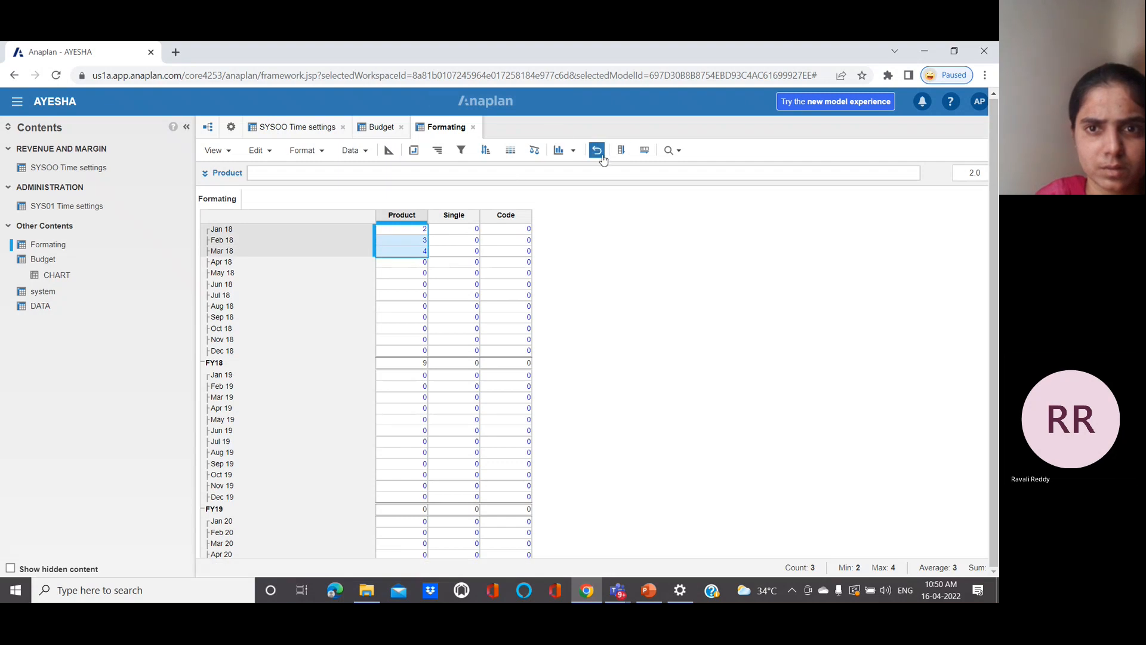
{"action": "left_click", "coordinate": [622, 152]}
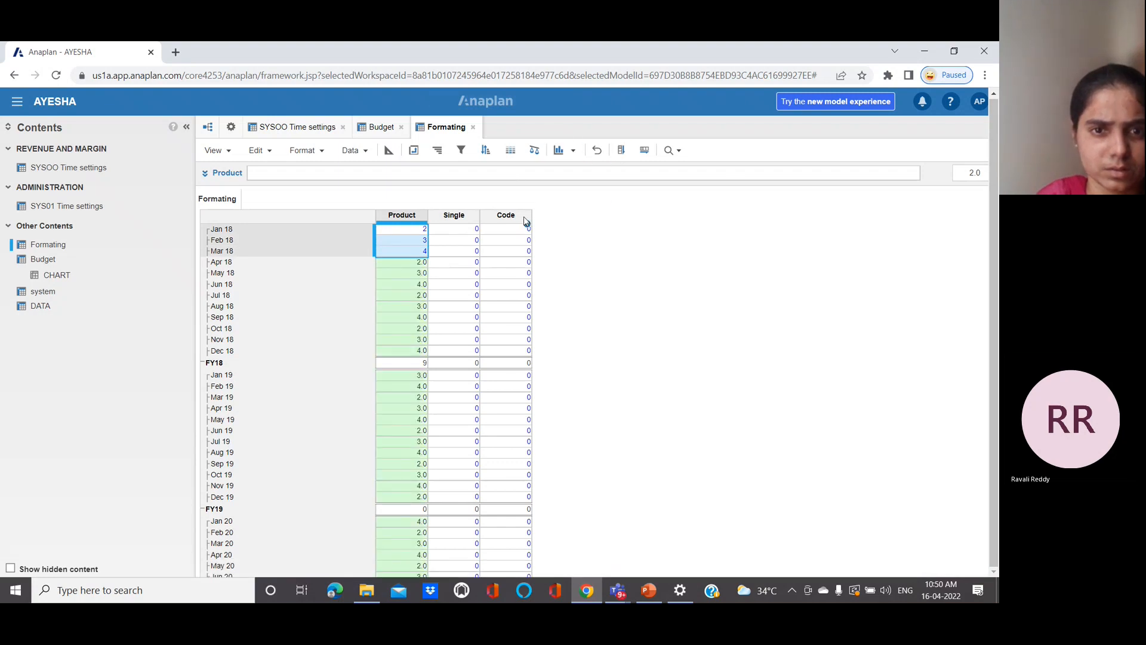
- Enter 6, 7 and 8 for Single in Jan 18 to Mar 18 and copy the pattern down the remaining months
{"action": "left_click", "coordinate": [464, 230]}
{"action": "left_click", "coordinate": [464, 230]}
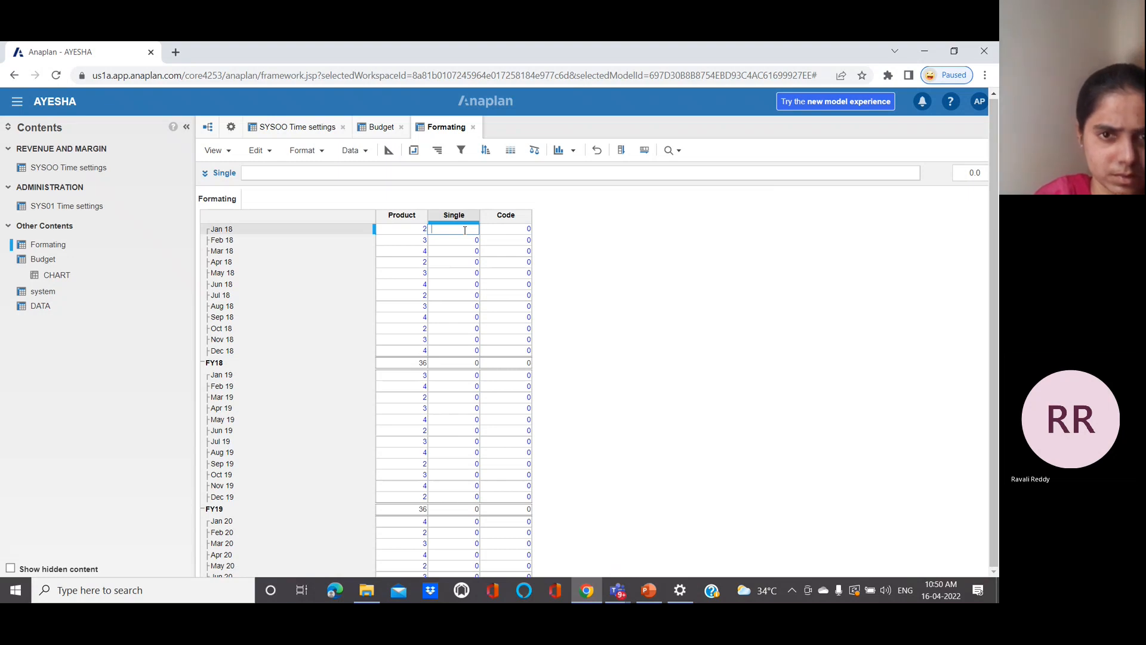
{"action": "key", "text": "Return"}
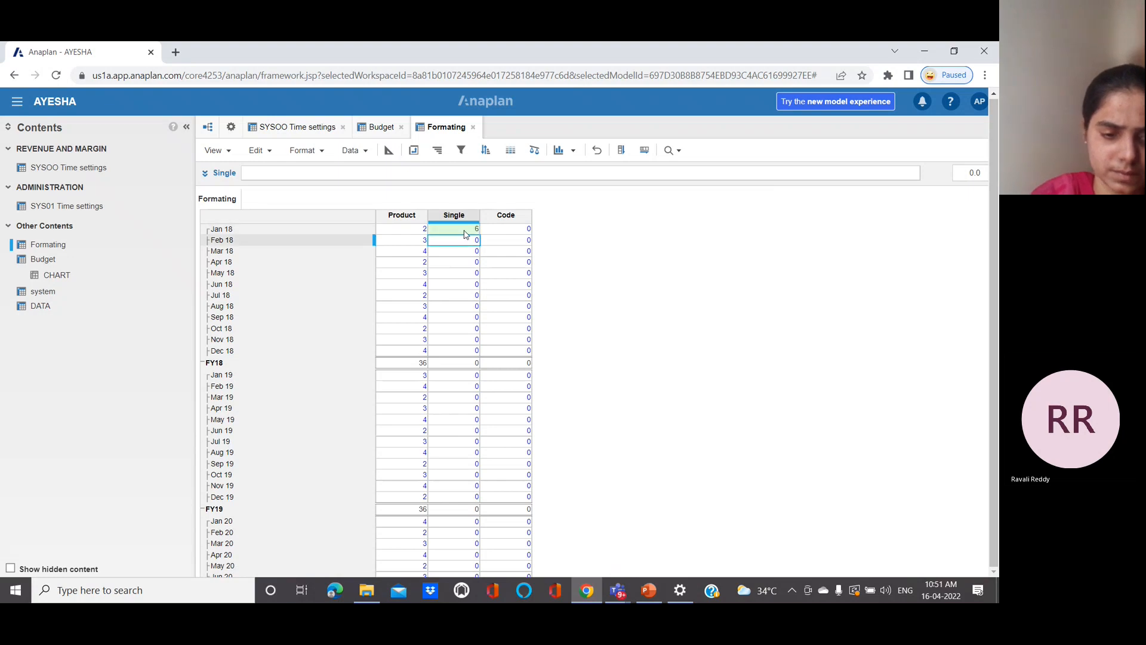
{"action": "type", "text": "7"}
{"action": "key", "text": "Return"}
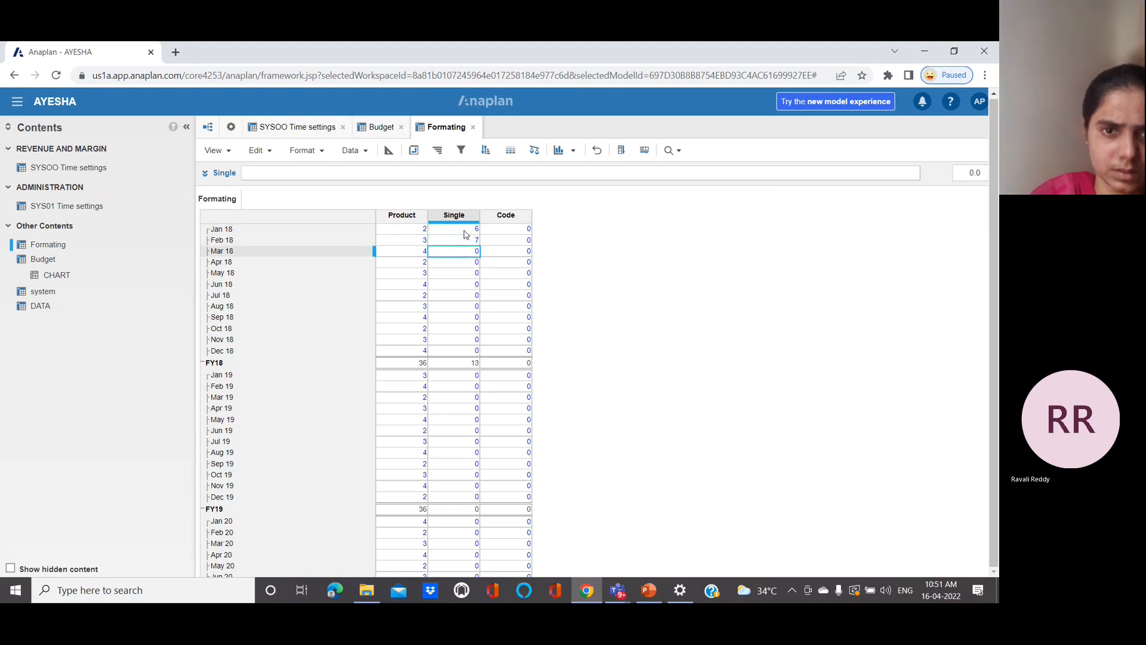
{"action": "type", "text": "8"}
{"action": "key", "text": "Return"}
{"action": "left_click", "coordinate": [466, 231]}
{"action": "left_click_drag", "start_coordinate": [466, 233], "coordinate": [472, 250]}
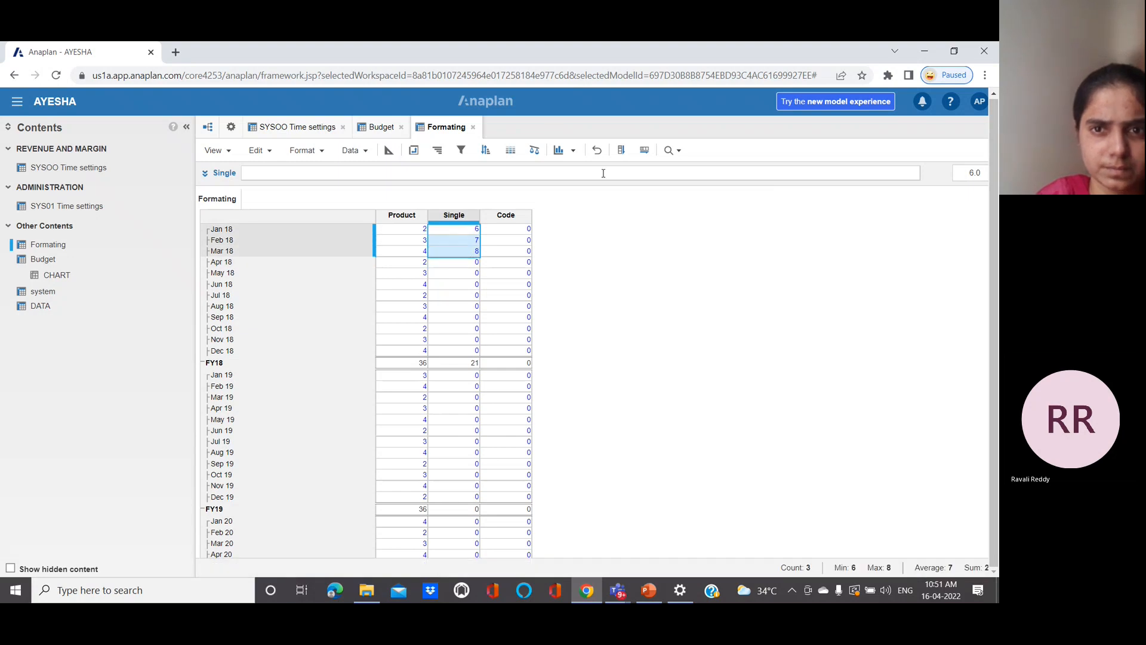
{"action": "left_click", "coordinate": [621, 151]}
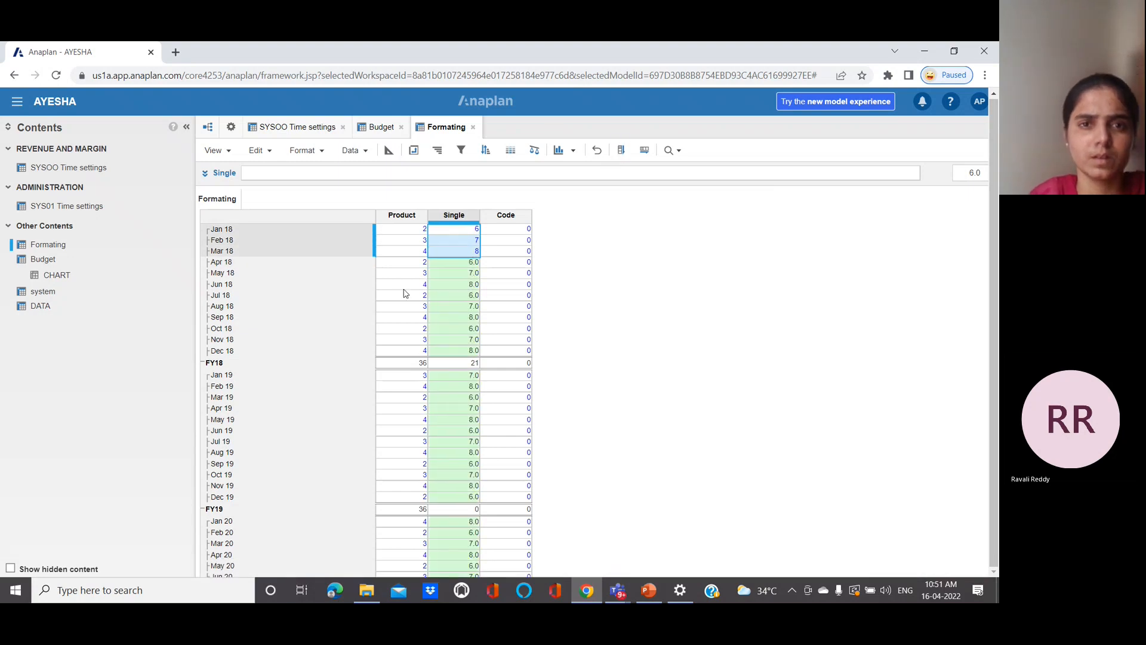
- Start a new conditional formatting rule for the Single line item, based on its own values, with a 2-color scale
{"action": "left_click", "coordinate": [511, 151]}
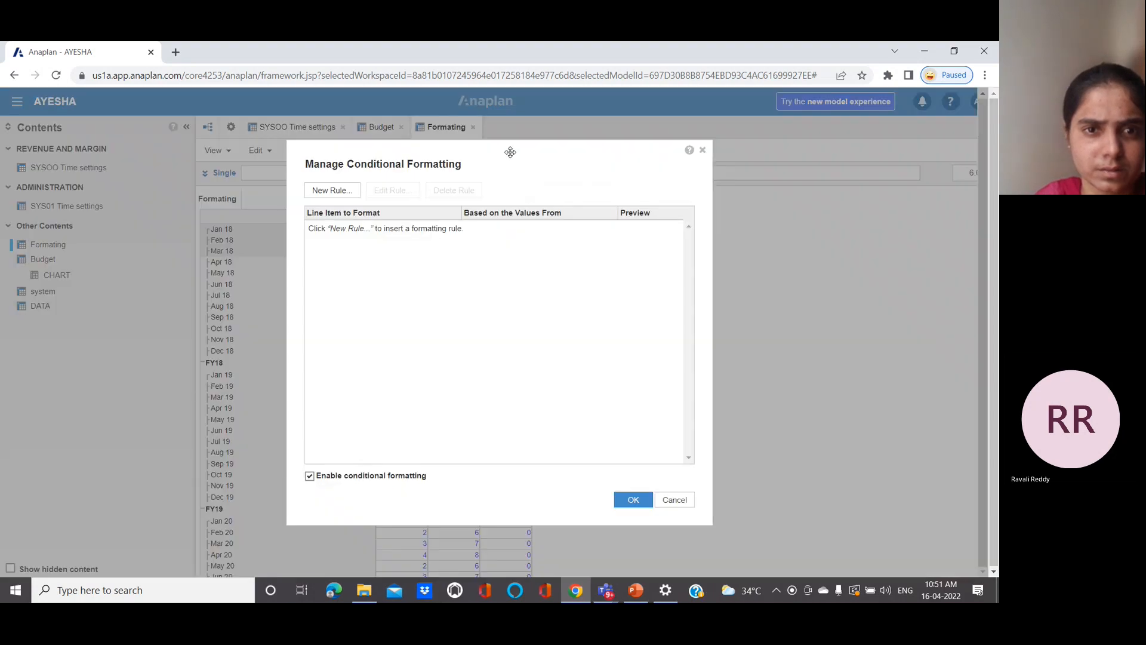
{"action": "left_click", "coordinate": [350, 191]}
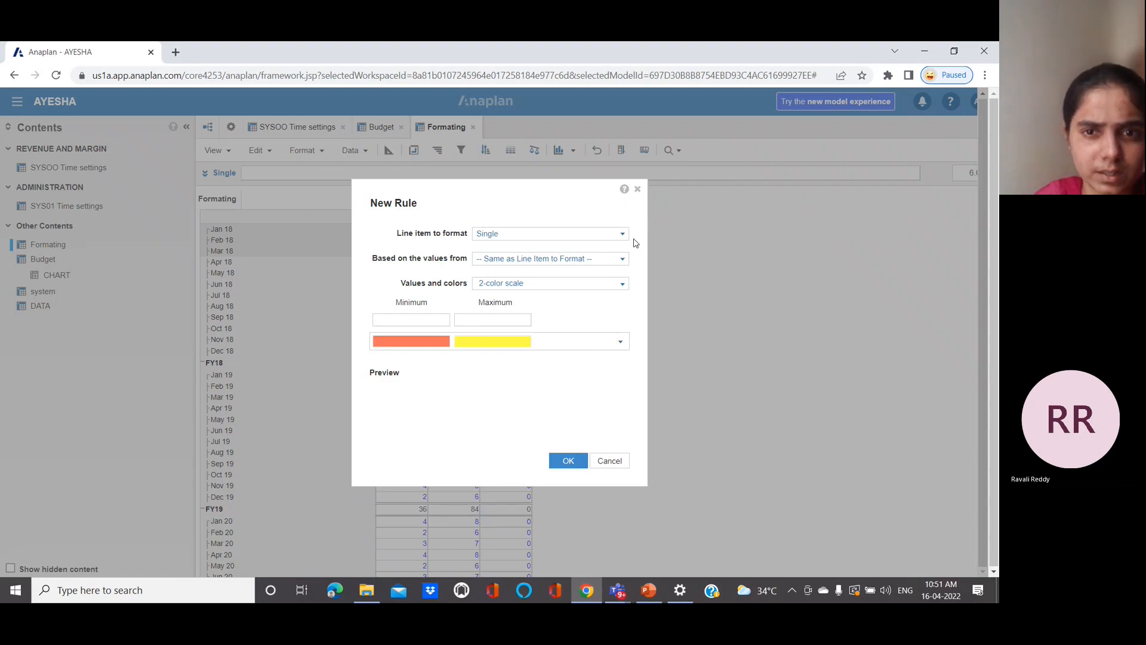
{"action": "left_click", "coordinate": [620, 285]}
{"action": "left_click", "coordinate": [603, 320]}
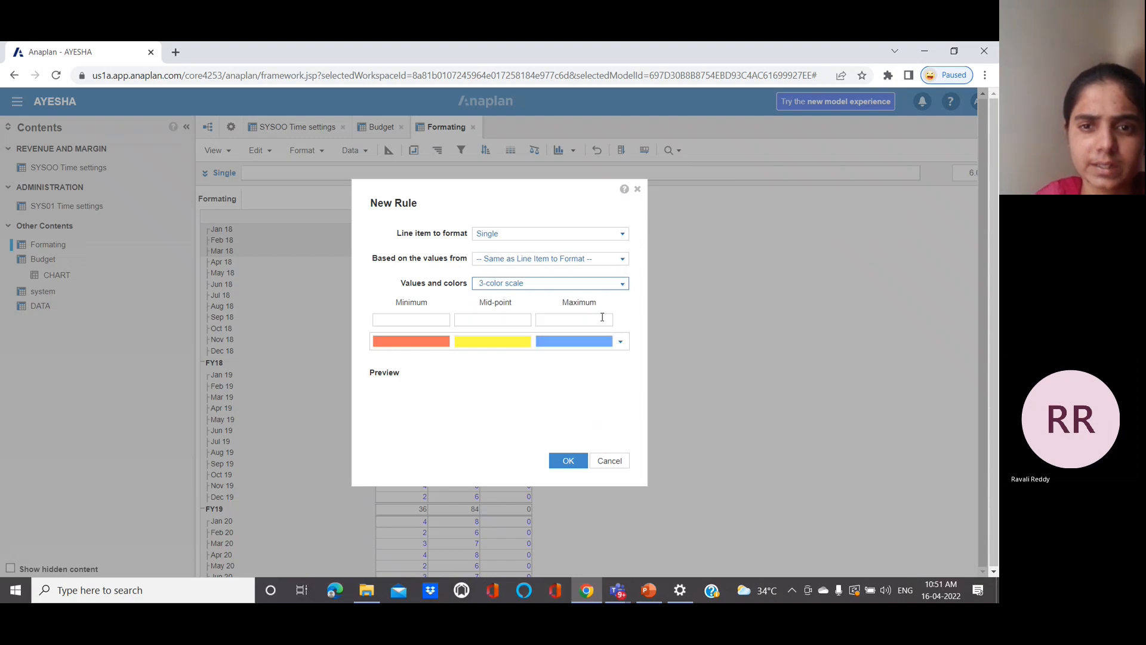
{"action": "left_click", "coordinate": [621, 284]}
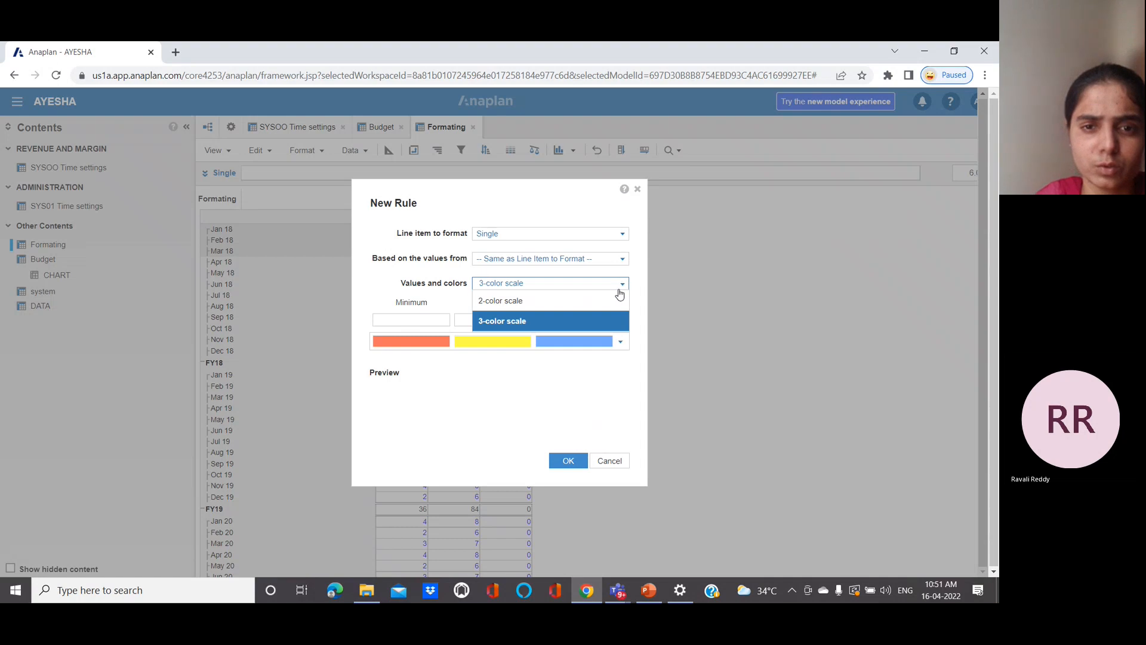
{"action": "left_click", "coordinate": [614, 301]}
- Set the Single rule's minimum to 2 and maximum to 3, keep the red-to-yellow colors, and apply the rule to the grid
{"action": "left_click", "coordinate": [400, 320]}
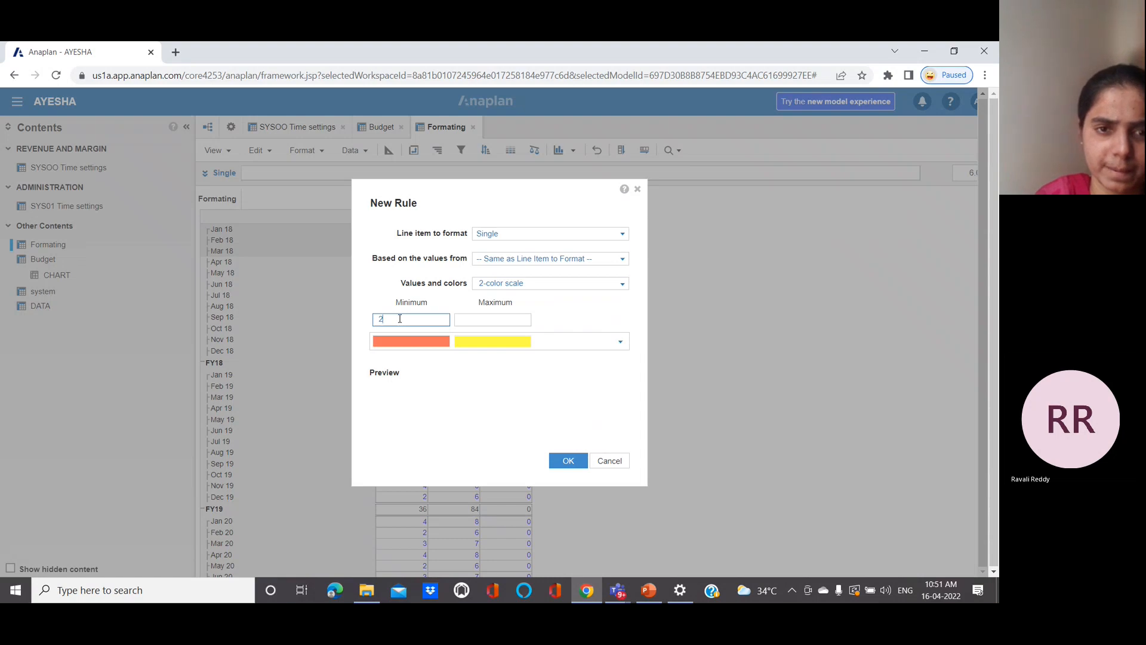
{"action": "left_click", "coordinate": [470, 316]}
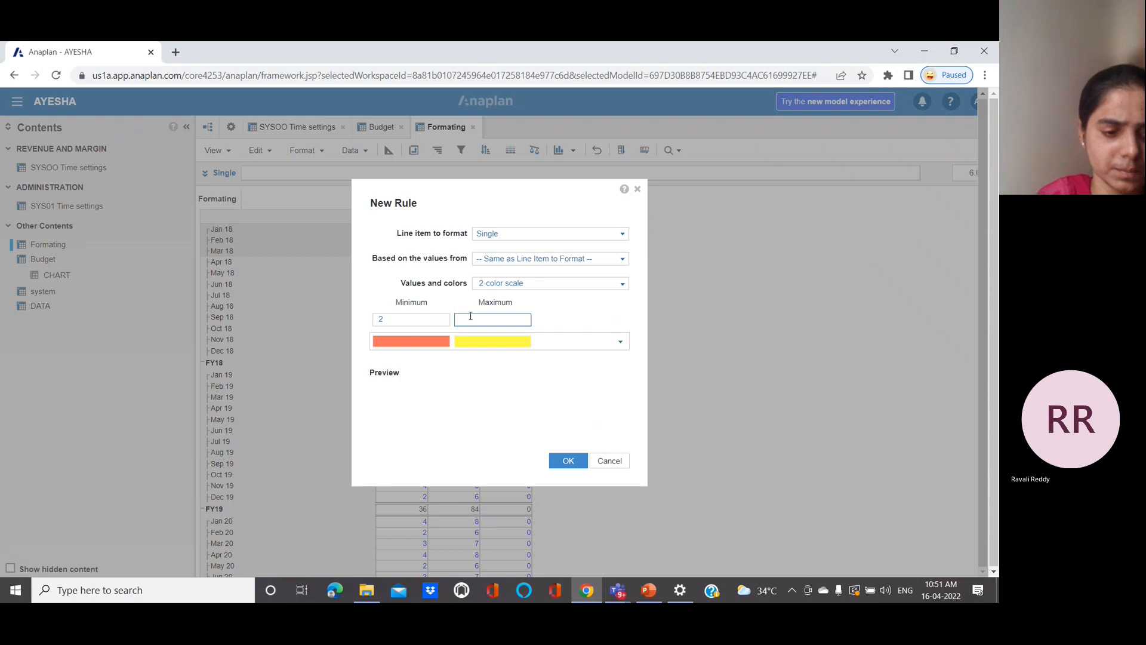
{"action": "type", "text": "3"}
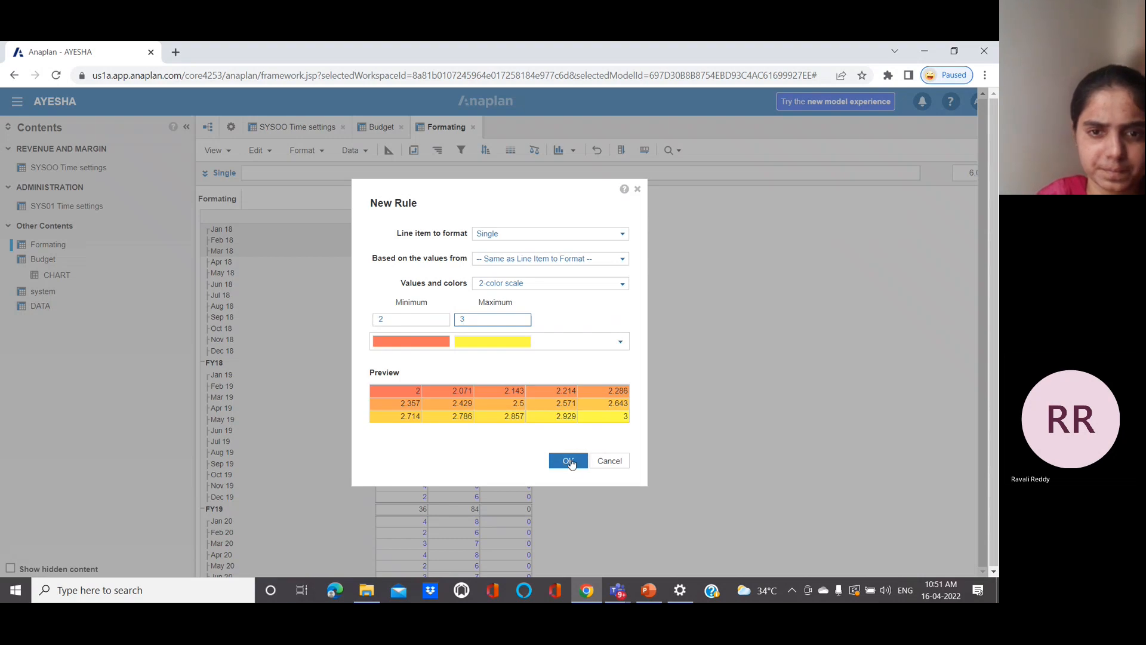
{"action": "left_click", "coordinate": [620, 341]}
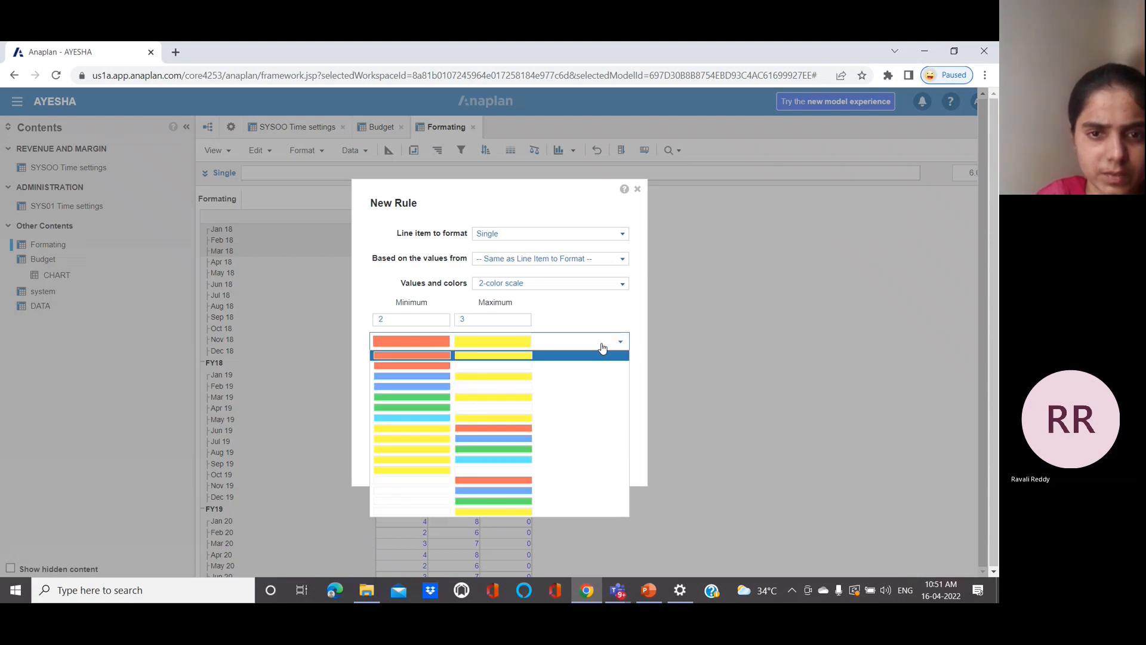
{"action": "left_click", "coordinate": [702, 369]}
{"action": "left_click", "coordinate": [570, 462]}
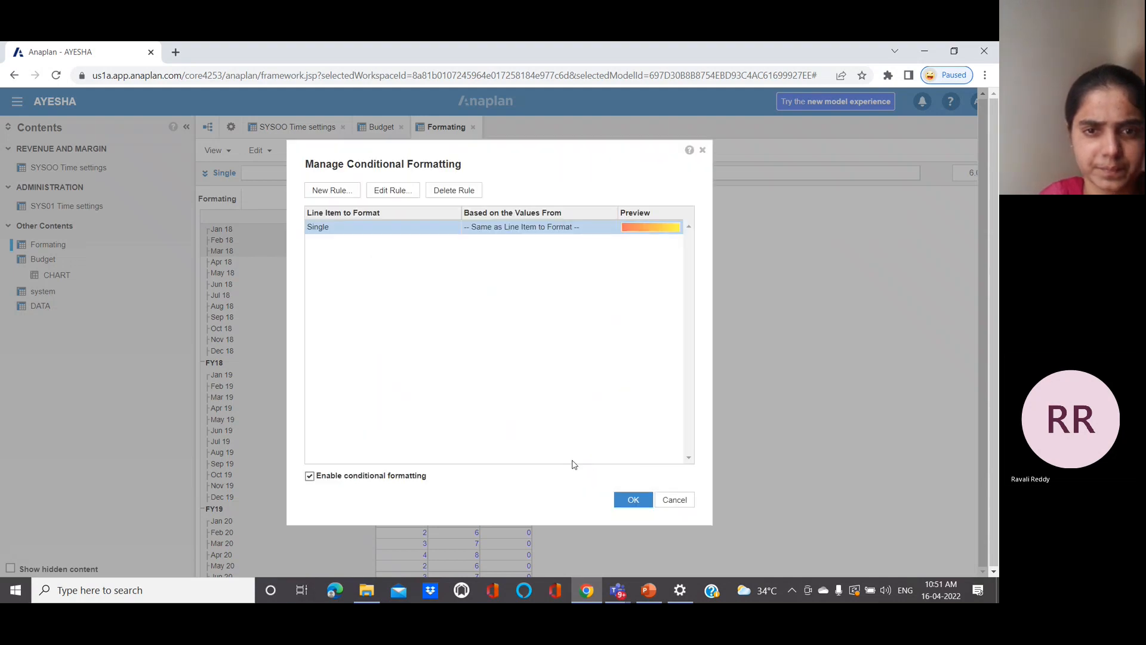
{"action": "left_click", "coordinate": [621, 496]}
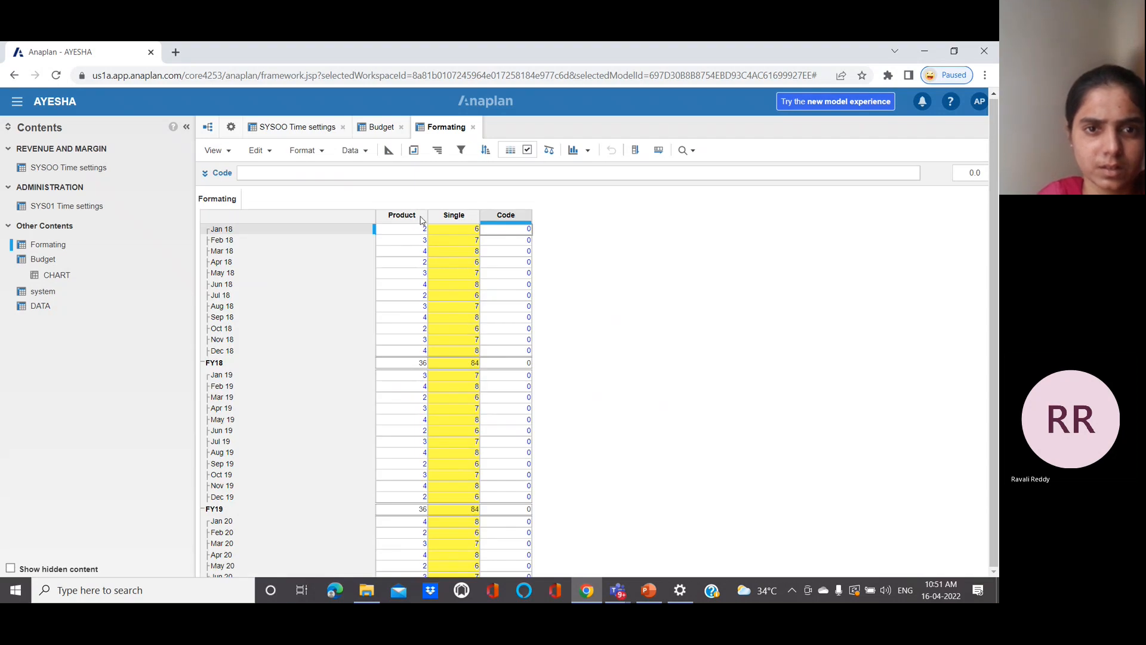
{"action": "left_click", "coordinate": [402, 215]}
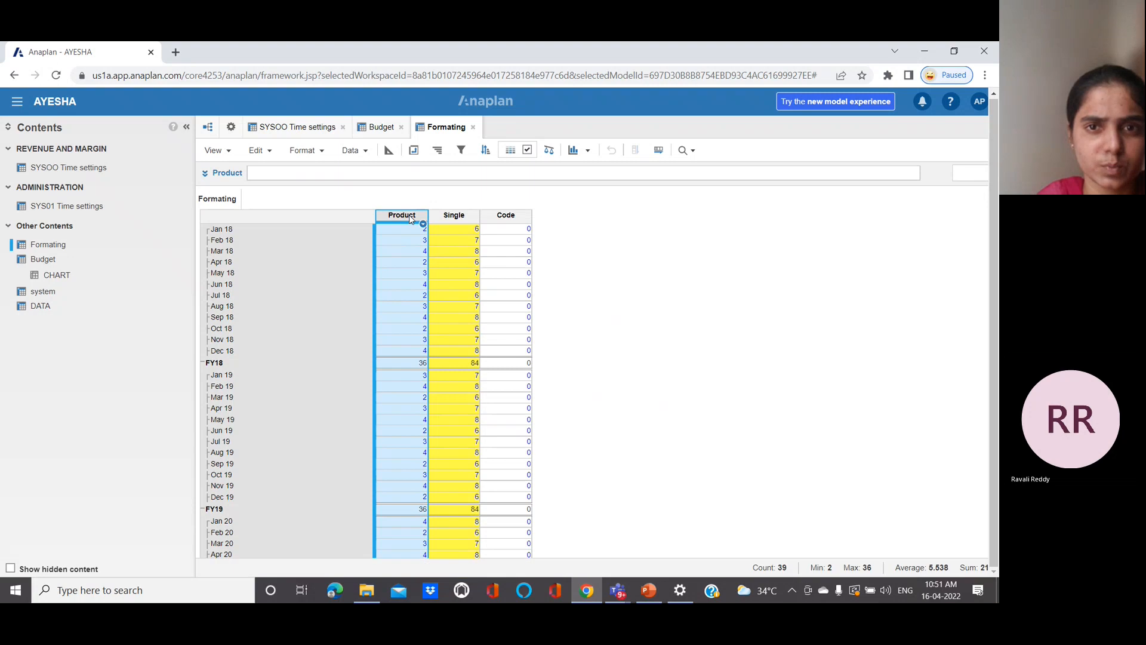
{"action": "left_click", "coordinate": [511, 151]}
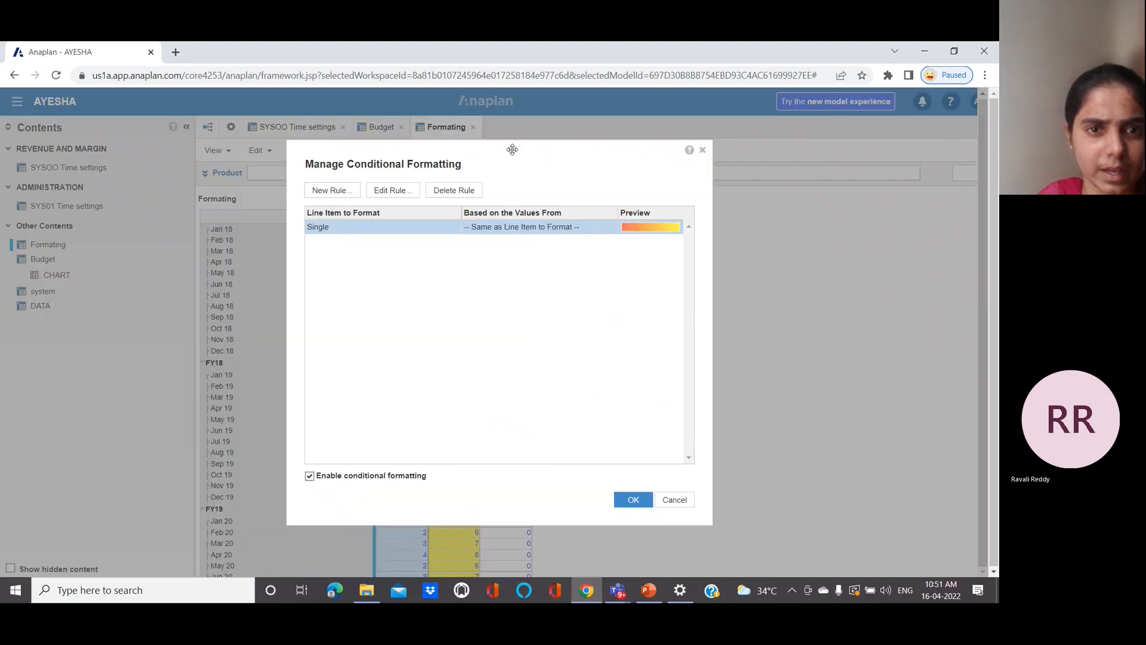
{"action": "left_click", "coordinate": [348, 196]}
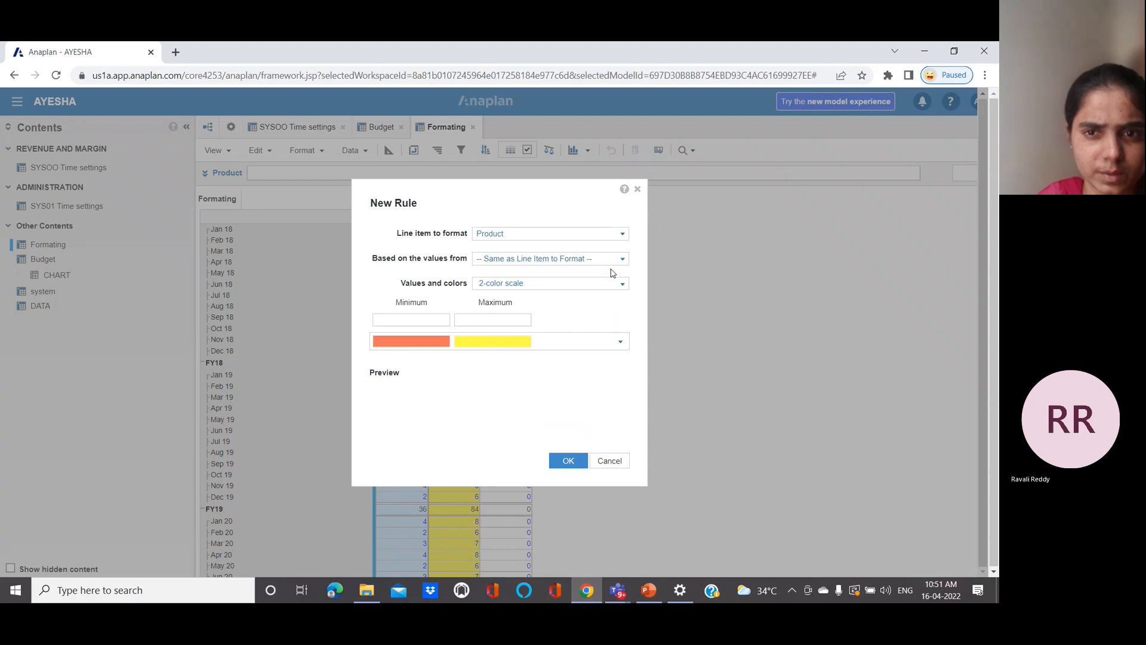
{"action": "left_click", "coordinate": [621, 284]}
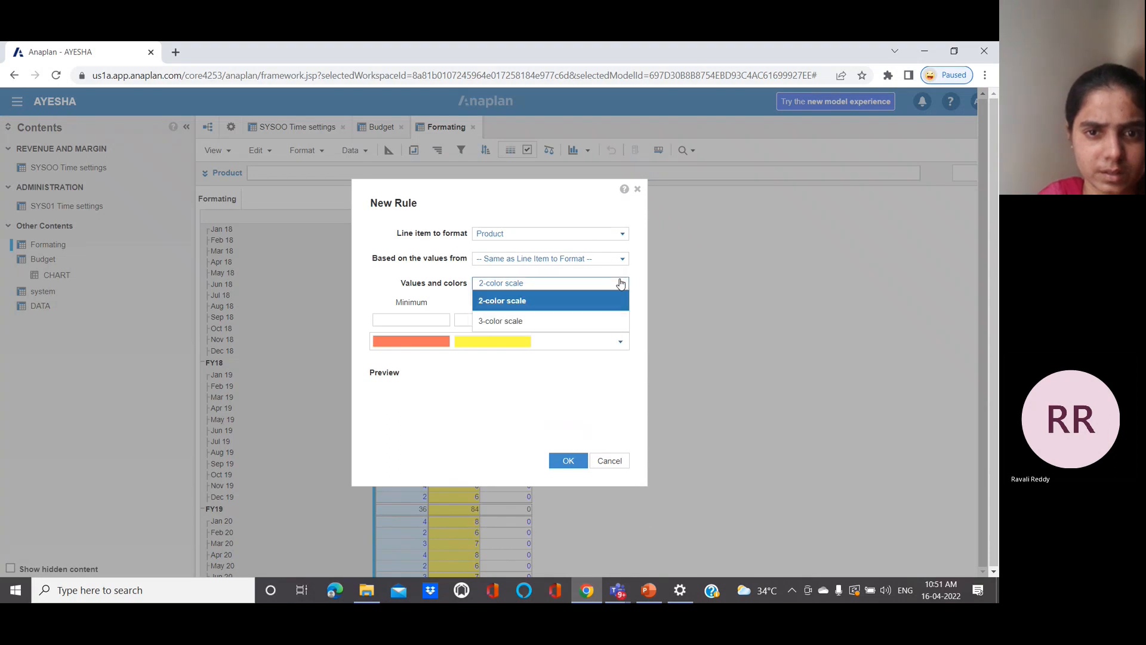
{"action": "left_click", "coordinate": [591, 325]}
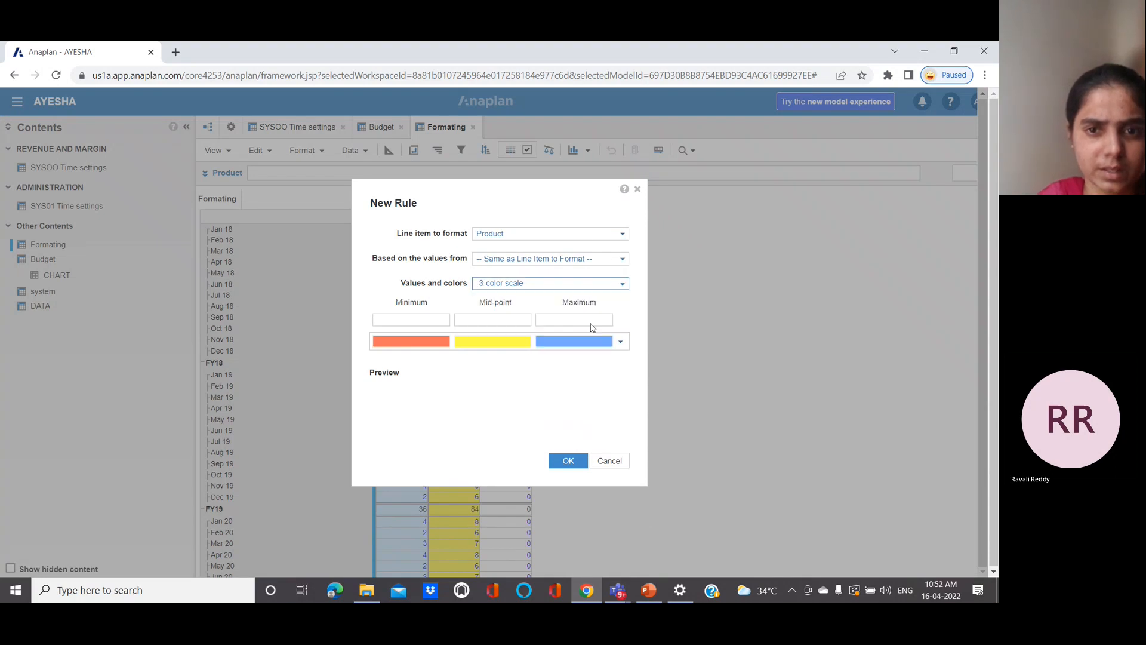
{"action": "left_click", "coordinate": [417, 323]}
{"action": "left_click", "coordinate": [416, 321]}
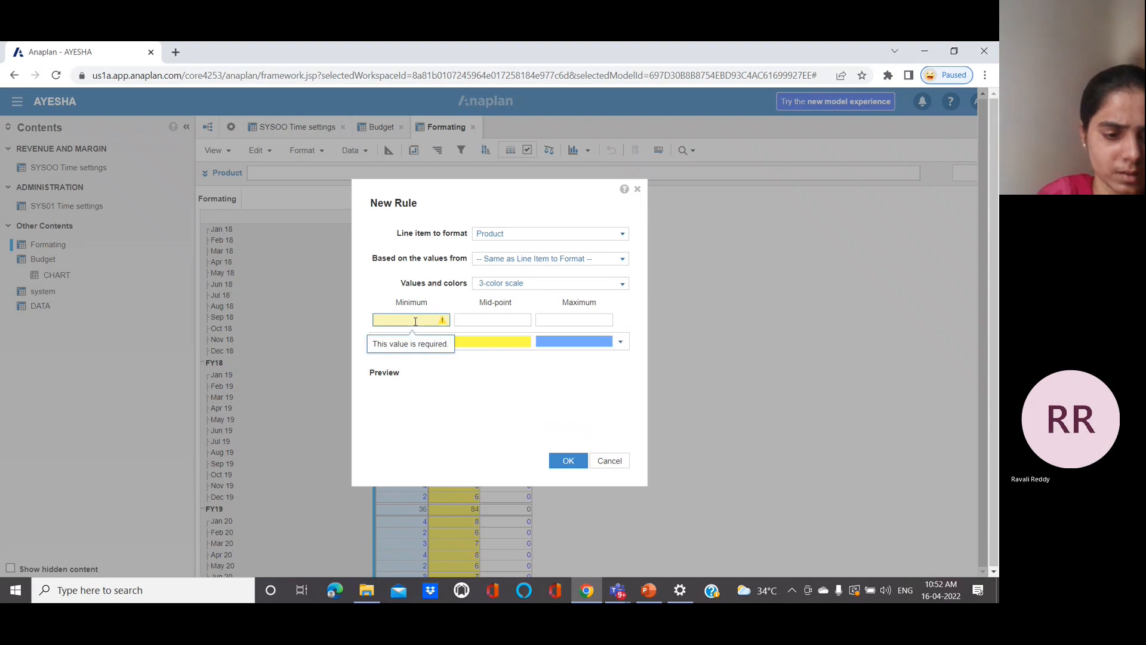
{"action": "type", "text": "3"}
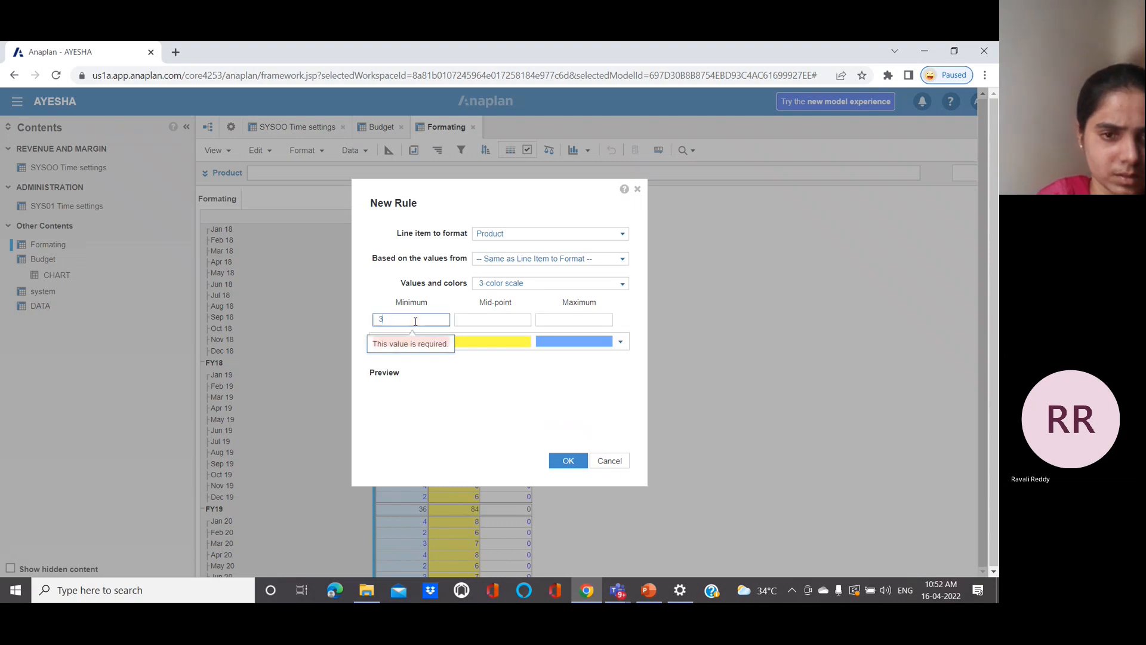
{"action": "left_click", "coordinate": [477, 320]}
{"action": "left_click", "coordinate": [403, 321]}
{"action": "key", "text": "BackSpace"}
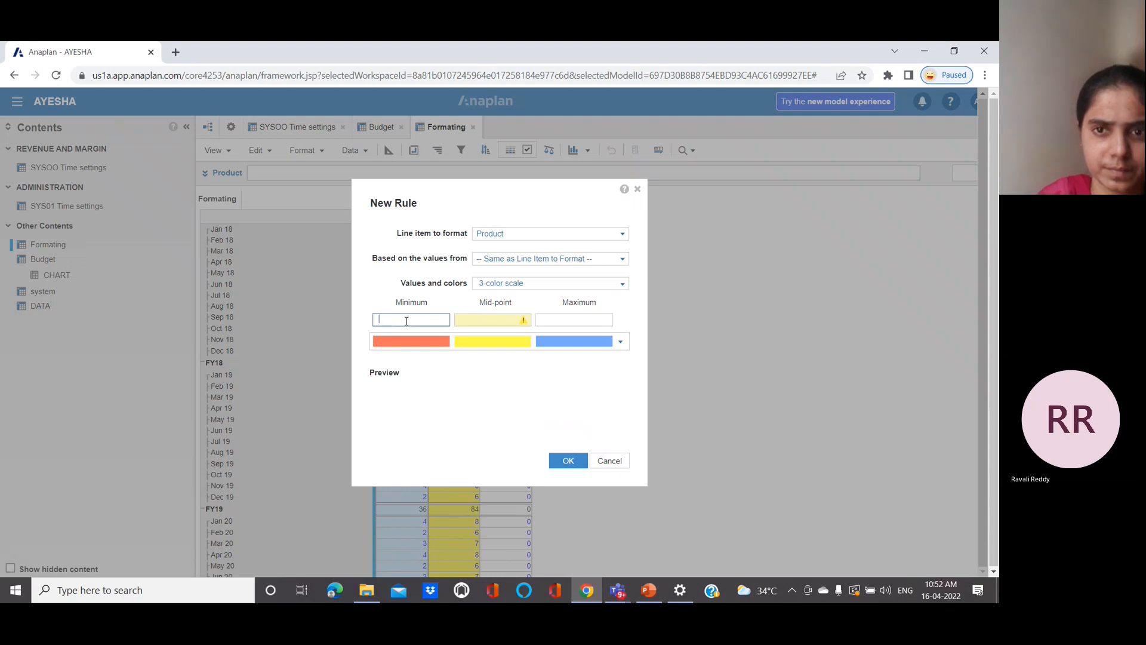
{"action": "left_click", "coordinate": [636, 190]}
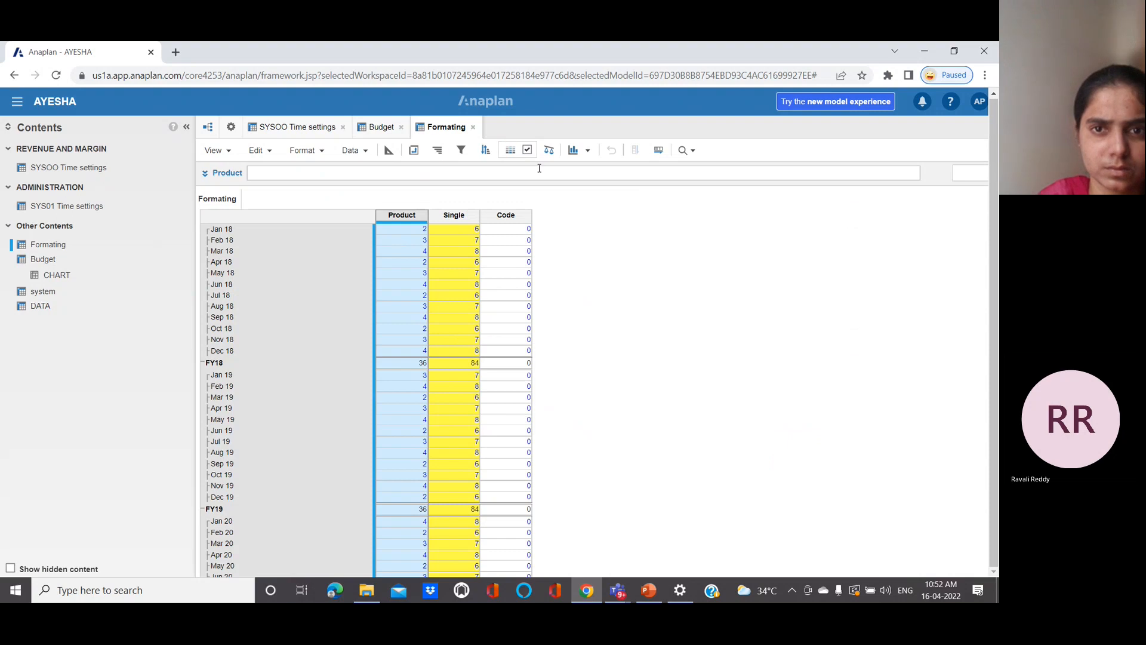
- Start a new conditional formatting rule for the Product line item, based on its own values, with a 3-color scale
{"action": "left_click", "coordinate": [510, 150]}
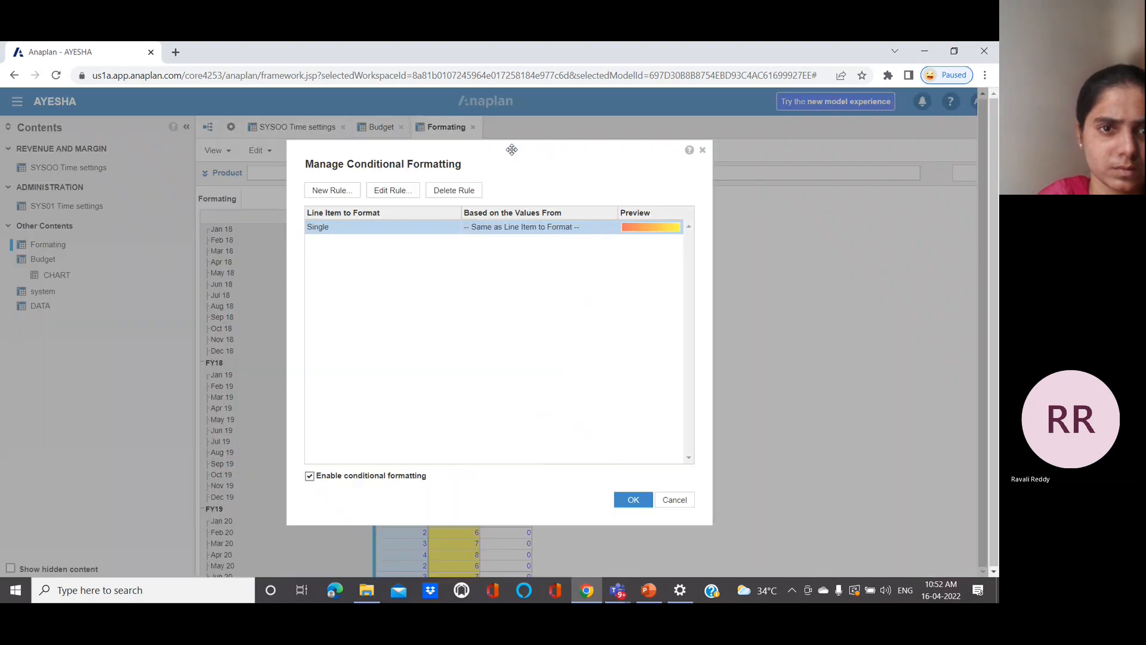
{"action": "left_click", "coordinate": [342, 191]}
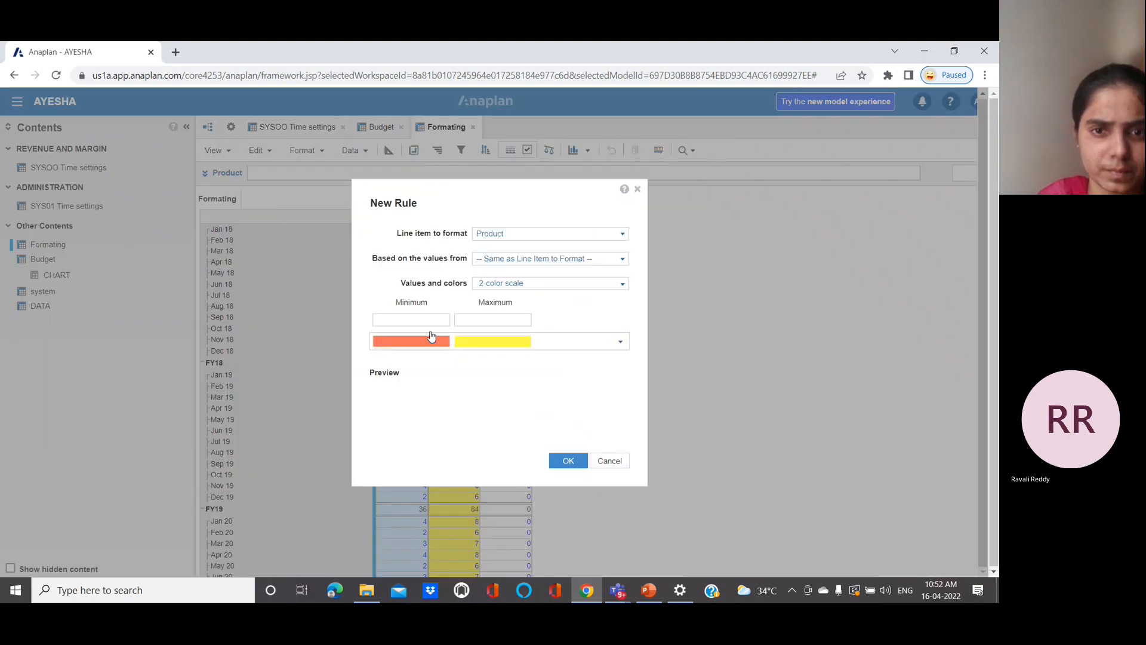
{"action": "left_click", "coordinate": [622, 285]}
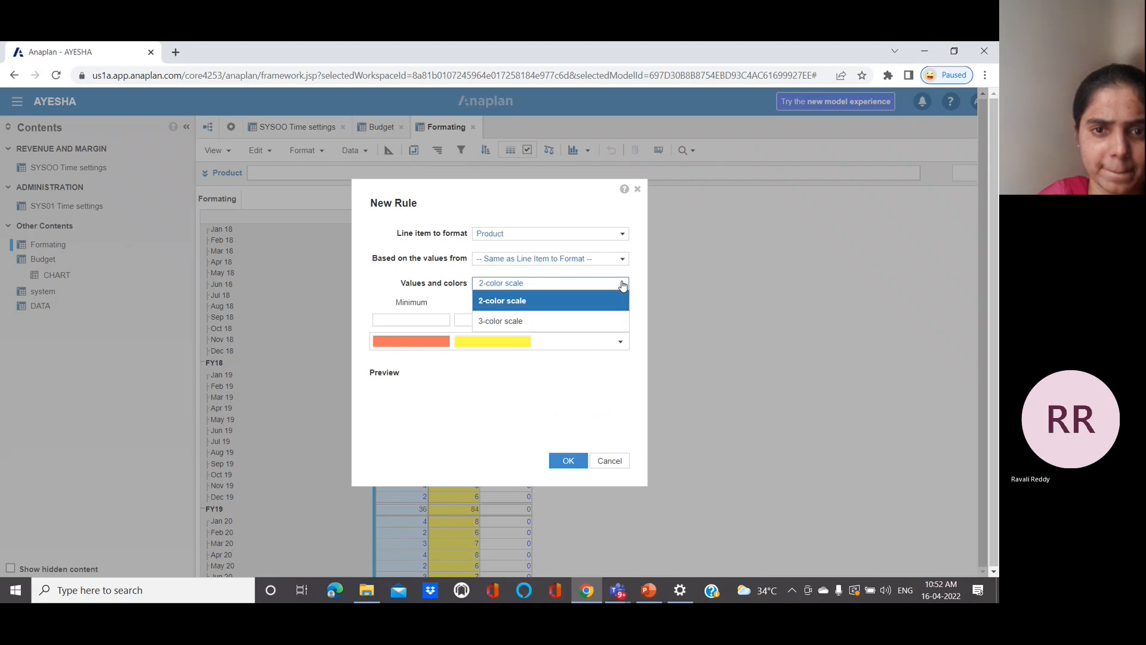
{"action": "left_click", "coordinate": [596, 320]}
{"action": "key", "text": "Up"}
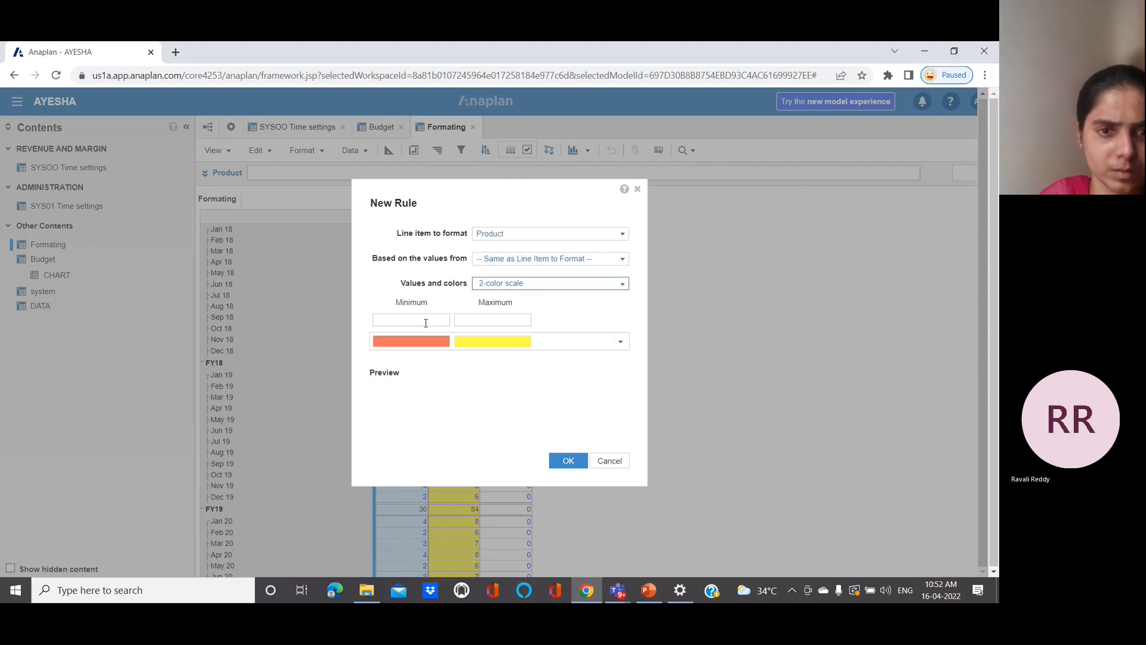
{"action": "left_click", "coordinate": [622, 285]}
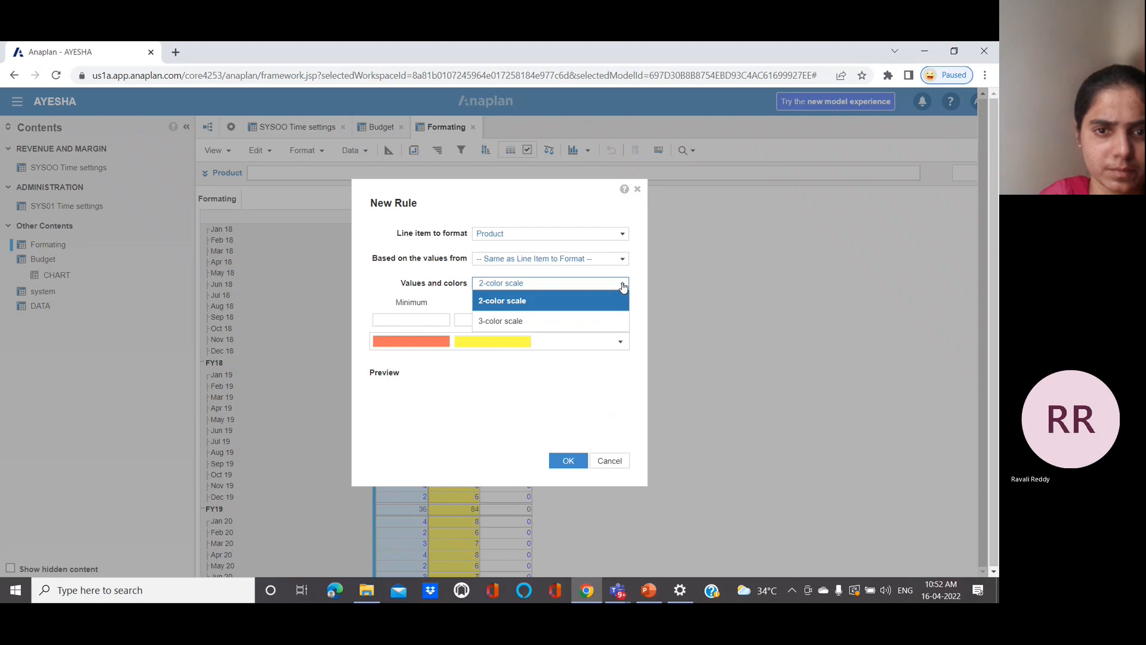
{"action": "left_click", "coordinate": [616, 320]}
- Set the Product rule's minimum to 2, mid-point to 3 and maximum to 4, and apply the rule to the grid
{"action": "left_click", "coordinate": [438, 319]}
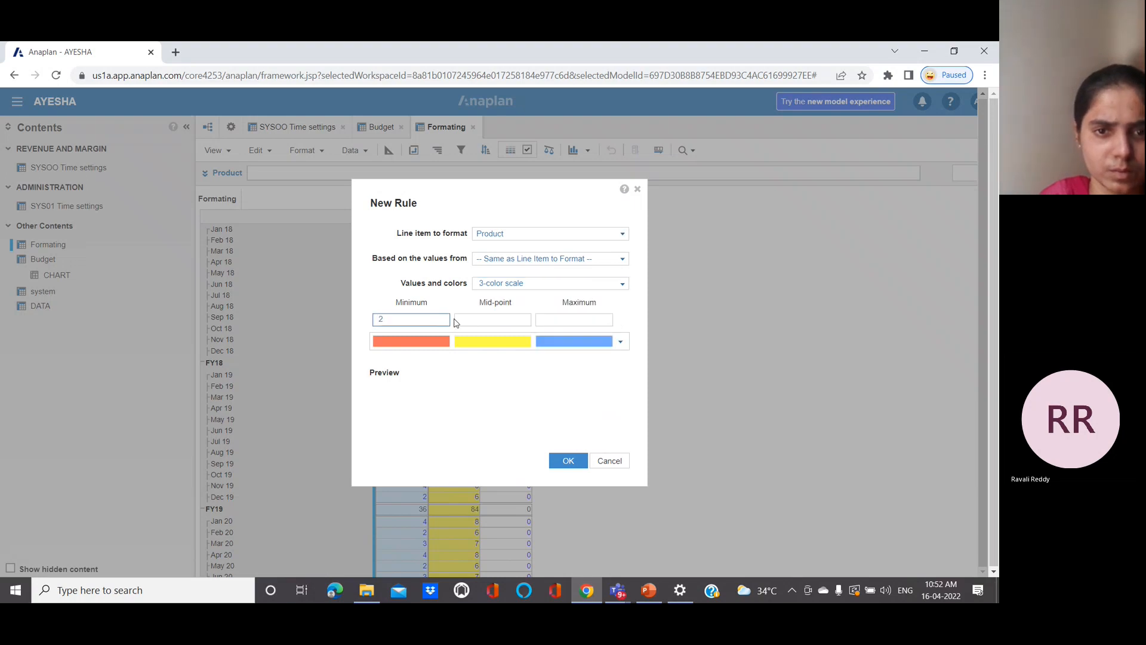
{"action": "left_click", "coordinate": [477, 319]}
{"action": "type", "text": "3"}
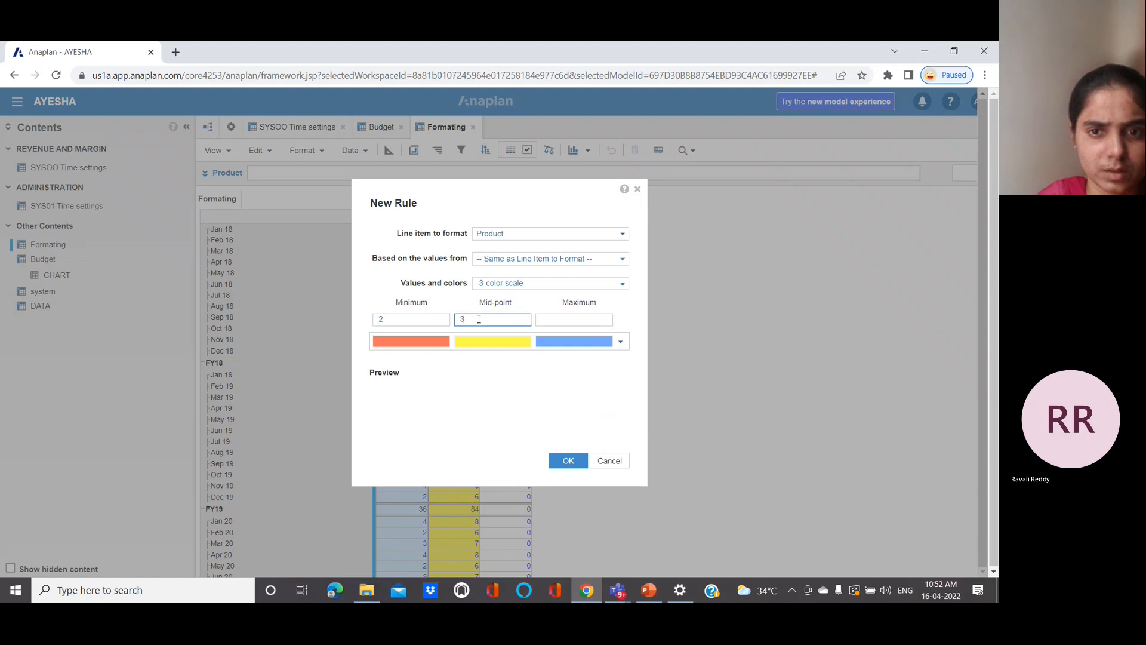
{"action": "left_click", "coordinate": [545, 320]}
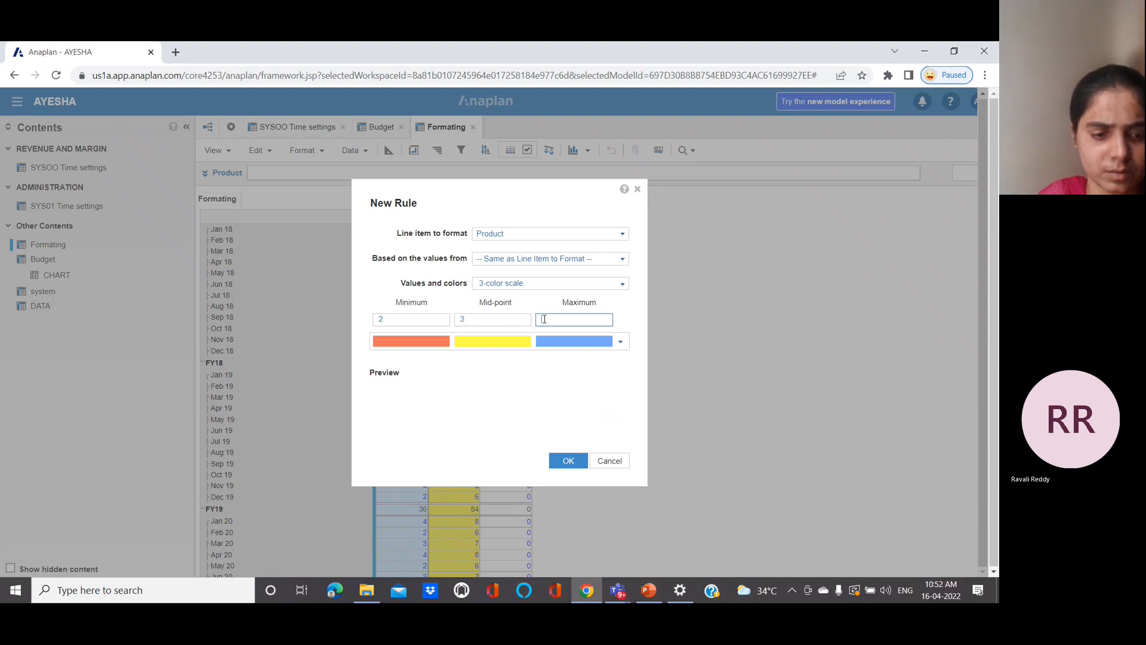
{"action": "type", "text": "4"}
{"action": "left_click", "coordinate": [569, 460]}
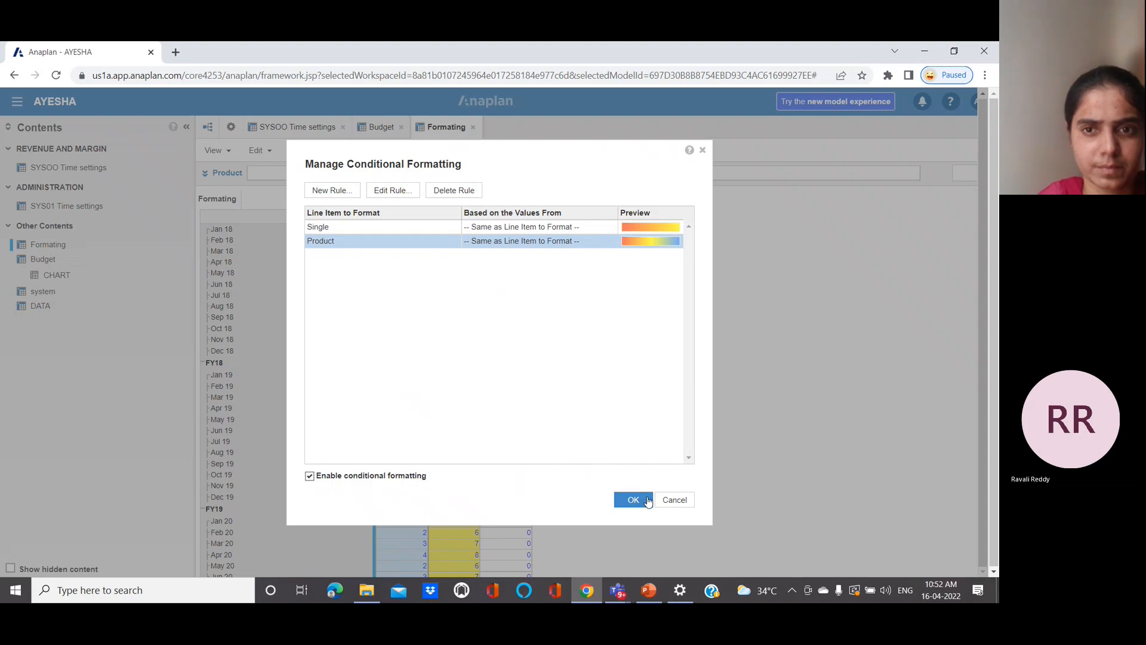
{"action": "left_click", "coordinate": [633, 500]}
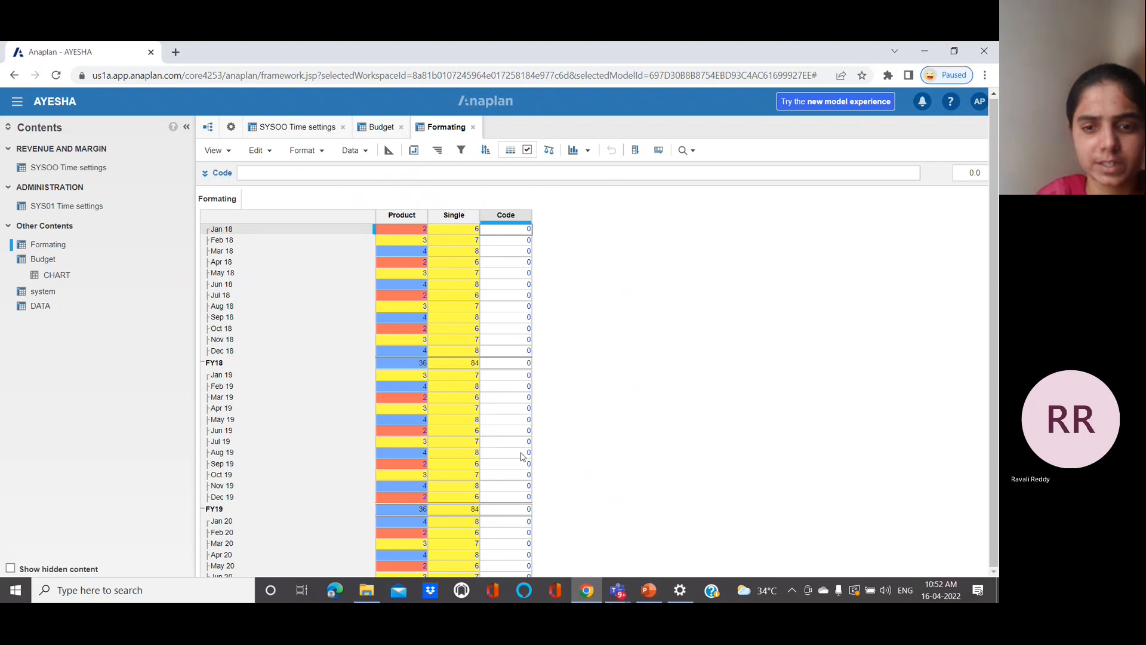
- Switch to the PowerPoint presentation and advance from the Conditional Formatting slide to the Sorting slide
{"action": "mouse_move", "coordinate": [652, 594]}
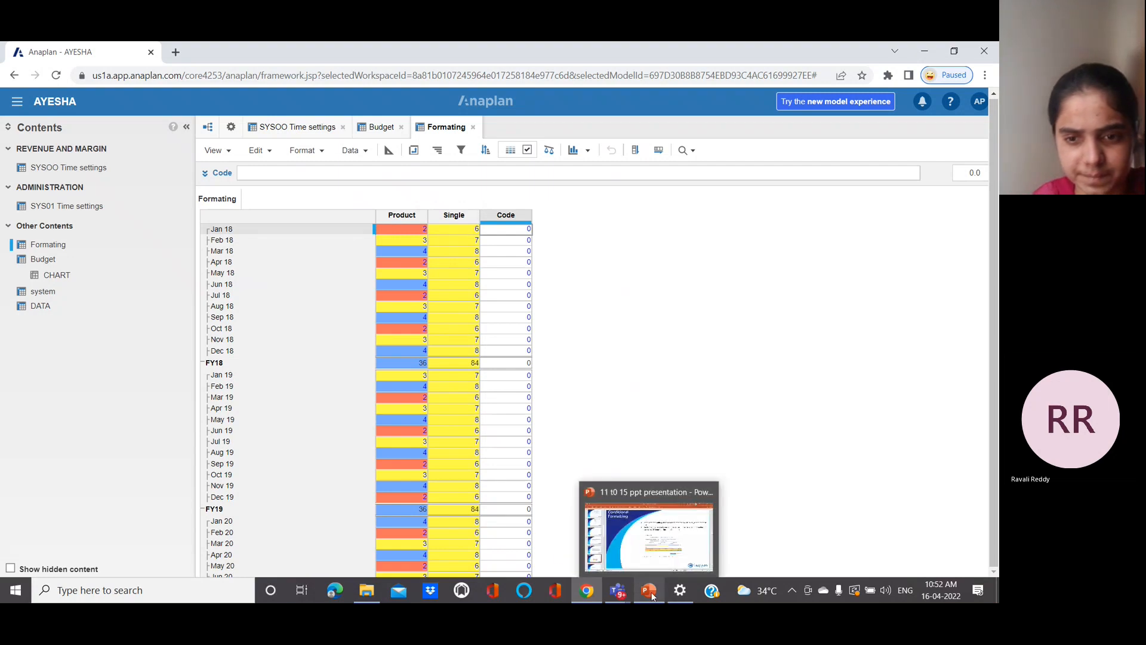
{"action": "left_click", "coordinate": [645, 563]}
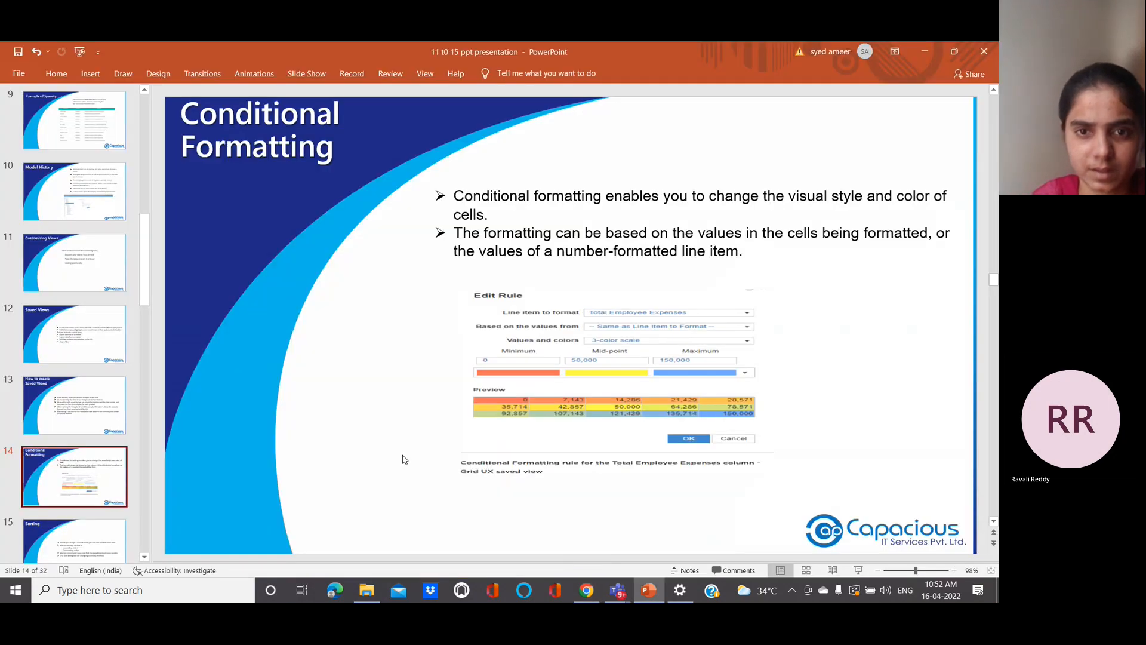
{"action": "scroll", "coordinate": [404, 459], "scroll_direction": "down", "scroll_amount": 1}
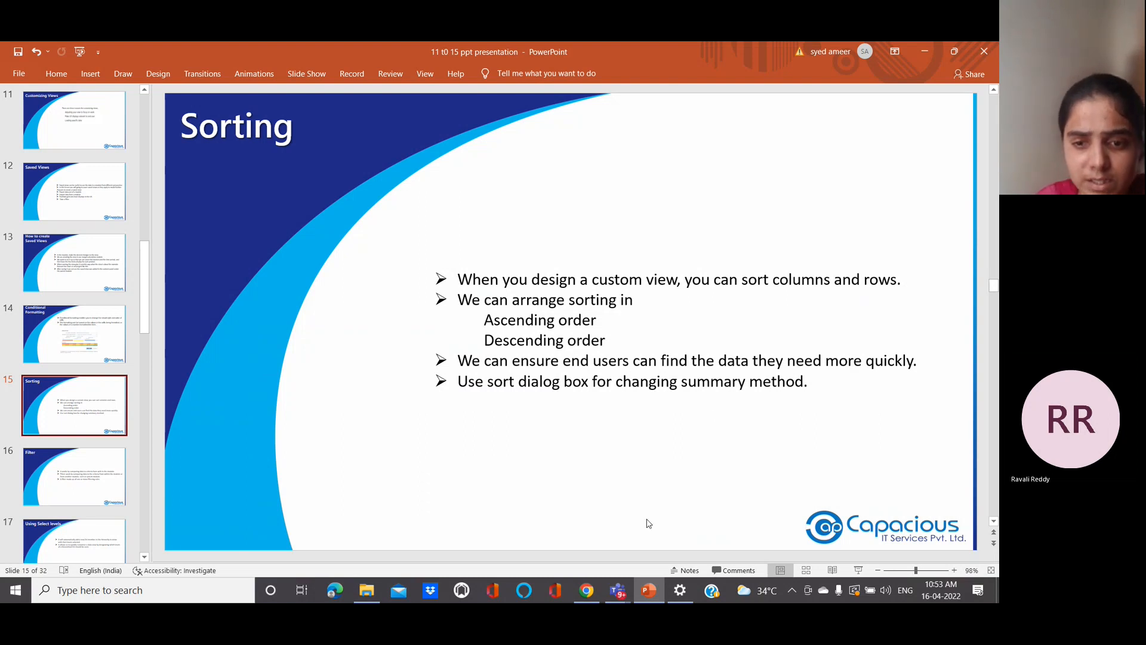
- Switch back to Anaplan in Chrome and bring up the SYSOO Time settings module
{"action": "mouse_move", "coordinate": [587, 590]}
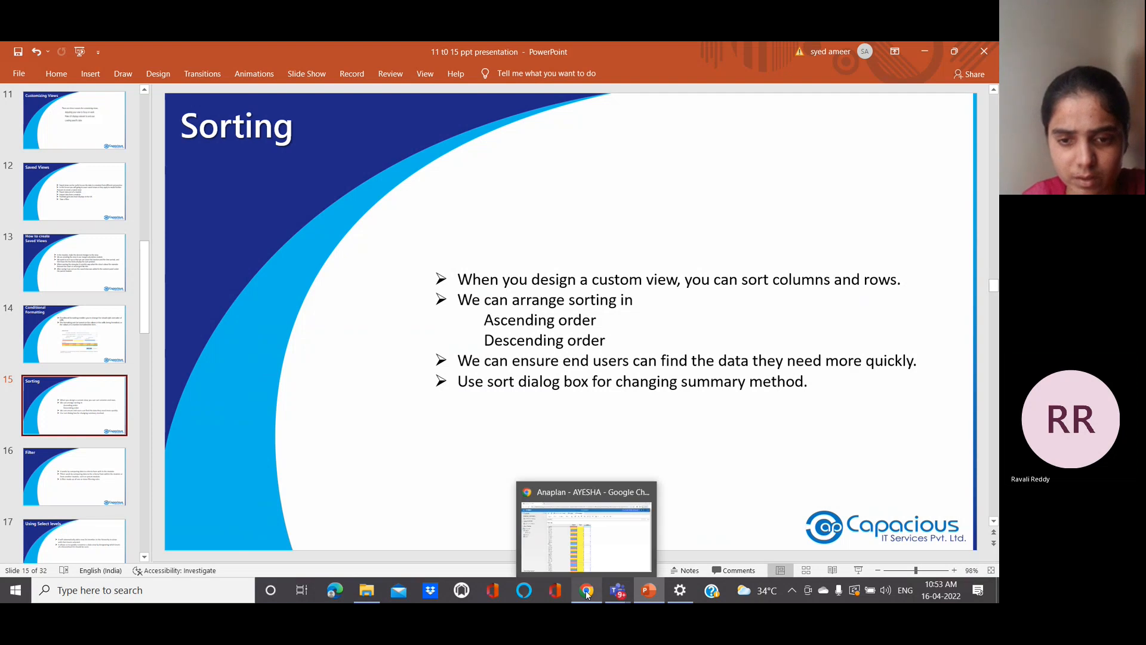
{"action": "left_click", "coordinate": [608, 555]}
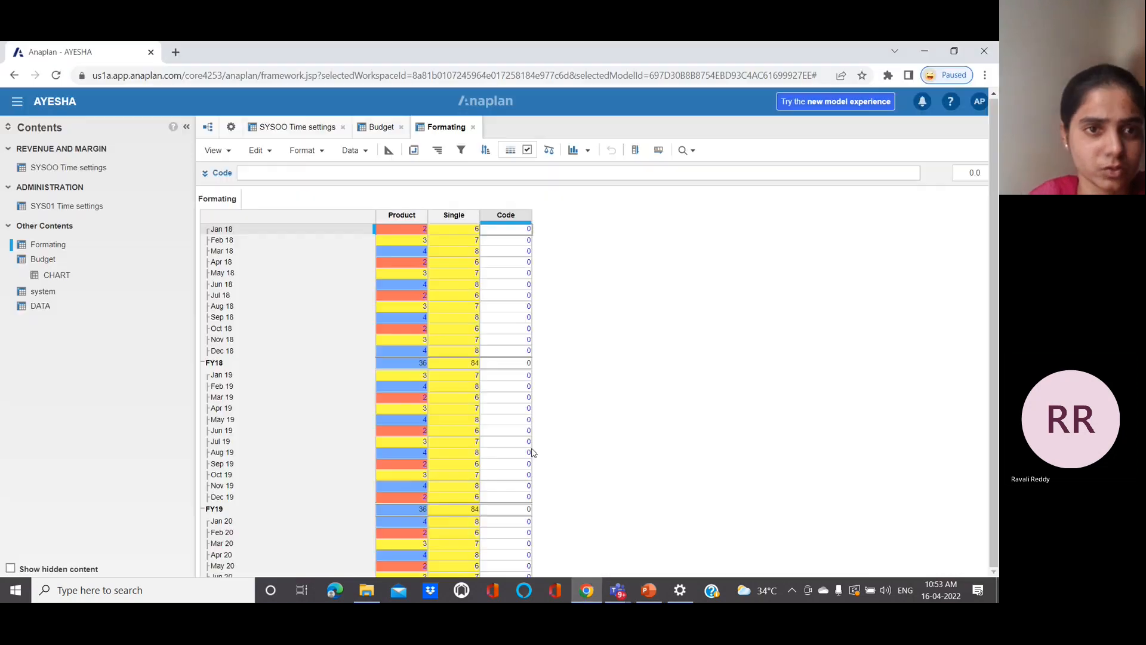
{"action": "left_click", "coordinate": [307, 125]}
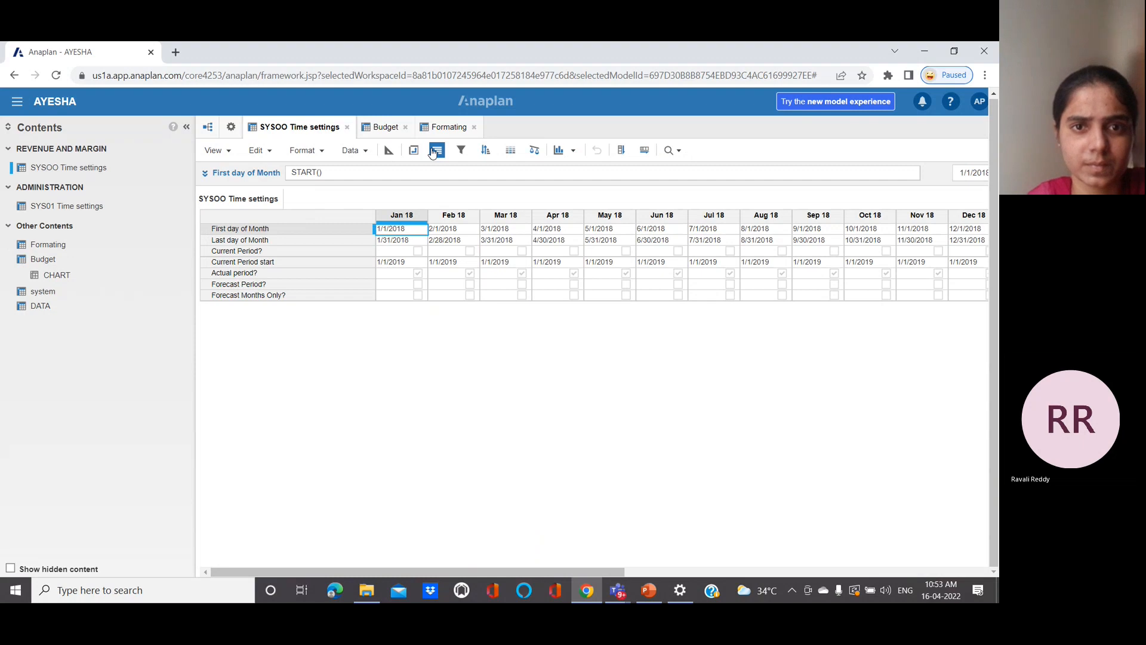
- Open the Budget module's default view and try to adjust how its totals are positioned
{"action": "left_click", "coordinate": [383, 129]}
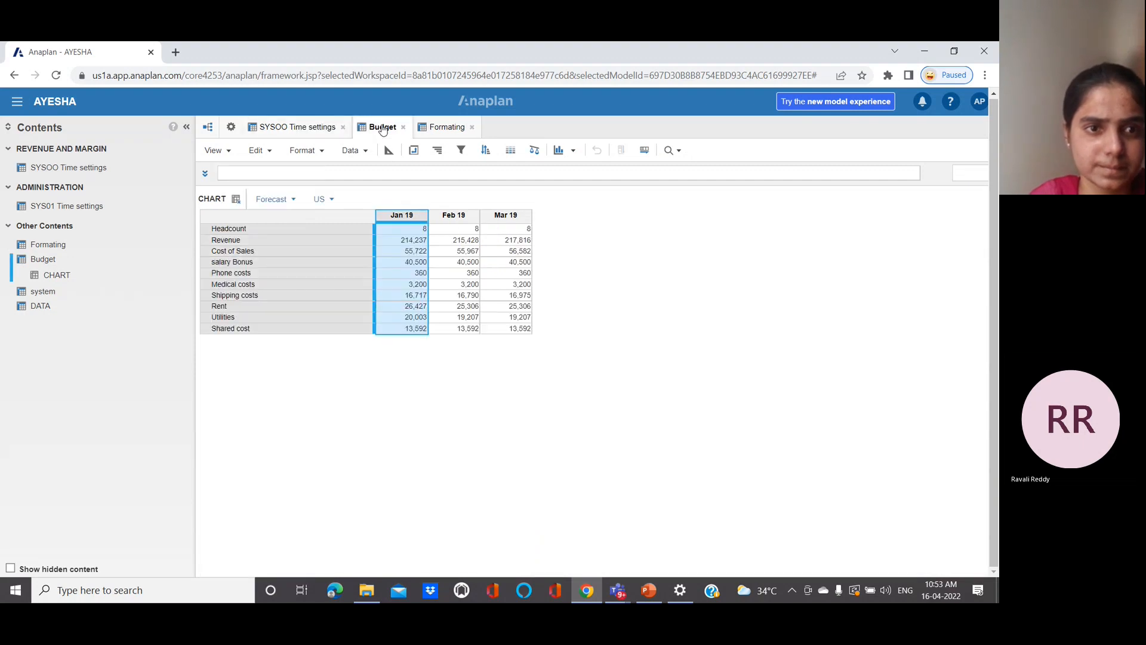
{"action": "left_click", "coordinate": [44, 260]}
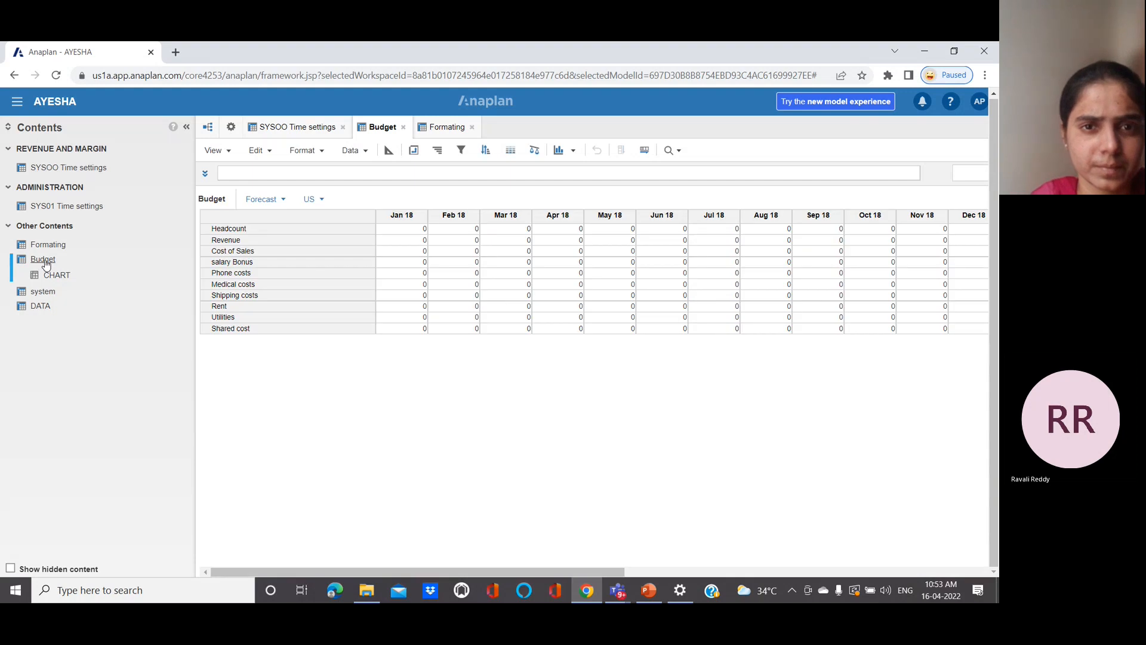
{"action": "left_click", "coordinate": [438, 150]}
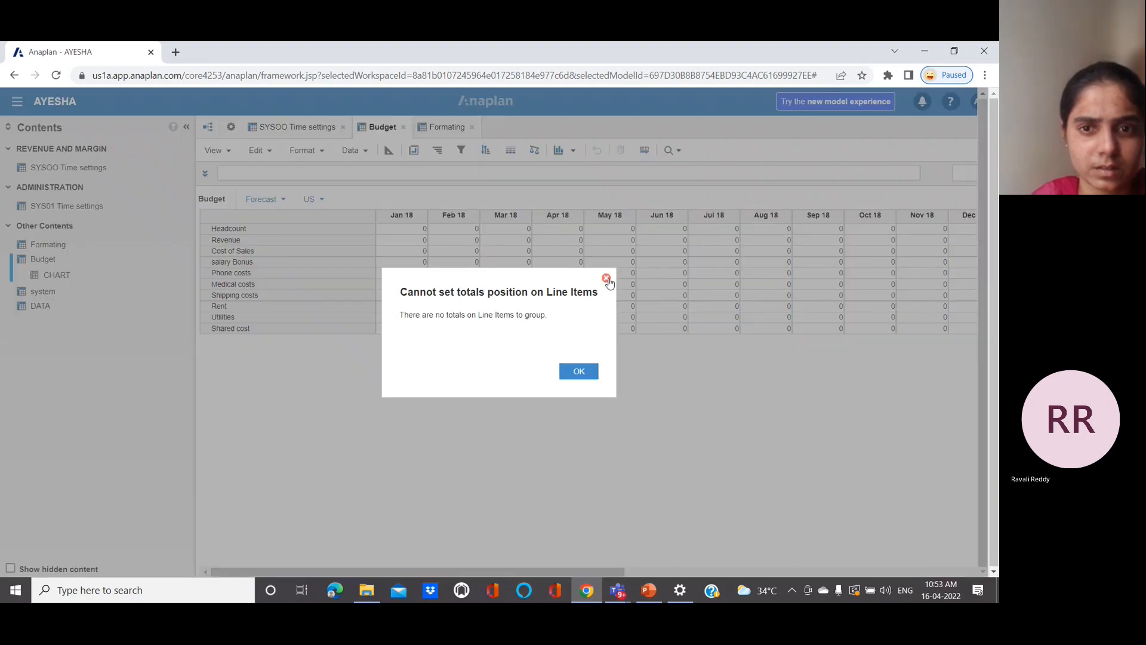
{"action": "left_click", "coordinate": [606, 279]}
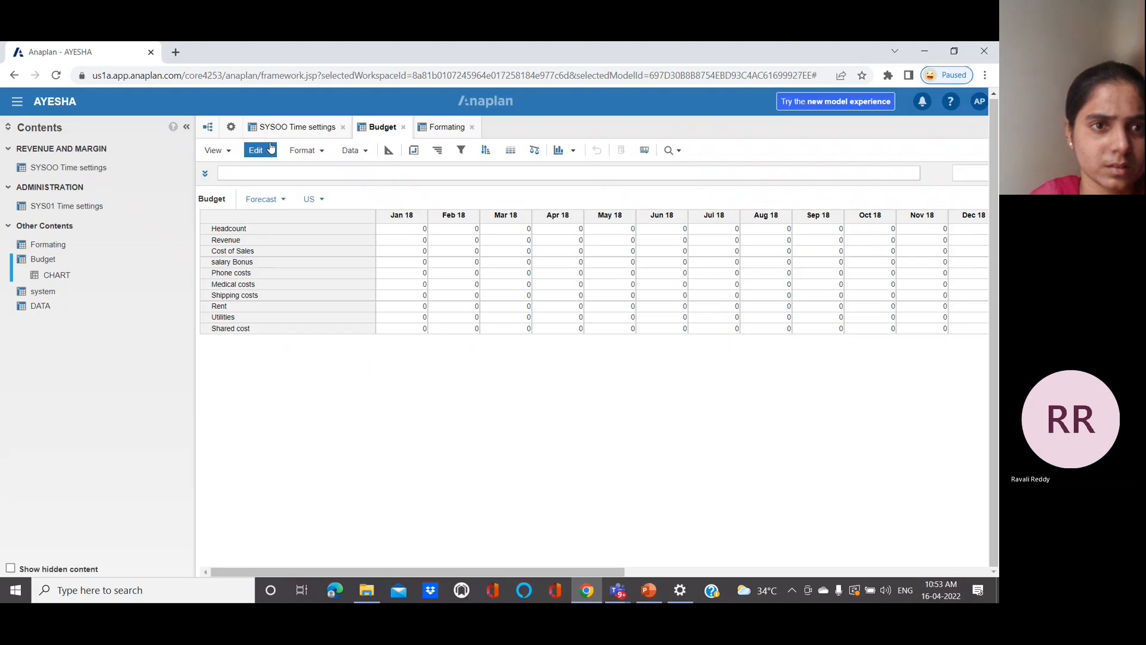
- Check the Model Calendar's Time settings, including the Current Period options
{"action": "left_click", "coordinate": [232, 128]}
{"action": "left_click", "coordinate": [242, 171]}
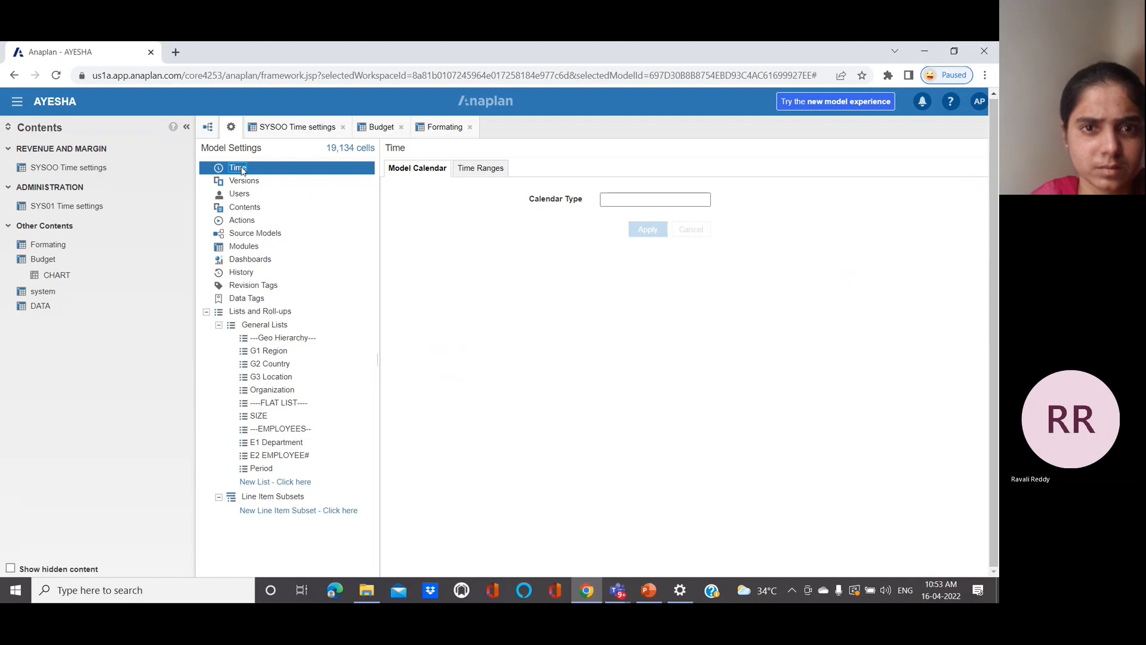
{"action": "left_click", "coordinate": [757, 338]}
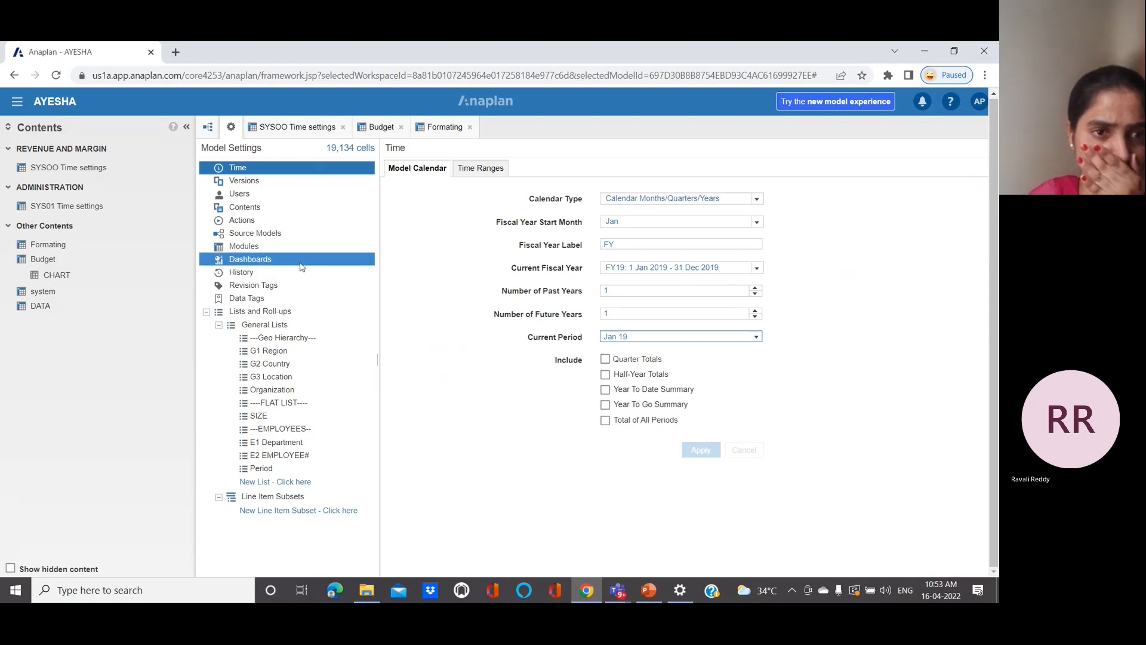
- Return to the Budget module, try again to adjust its totals position, and look along the time columns
{"action": "left_click", "coordinate": [377, 127]}
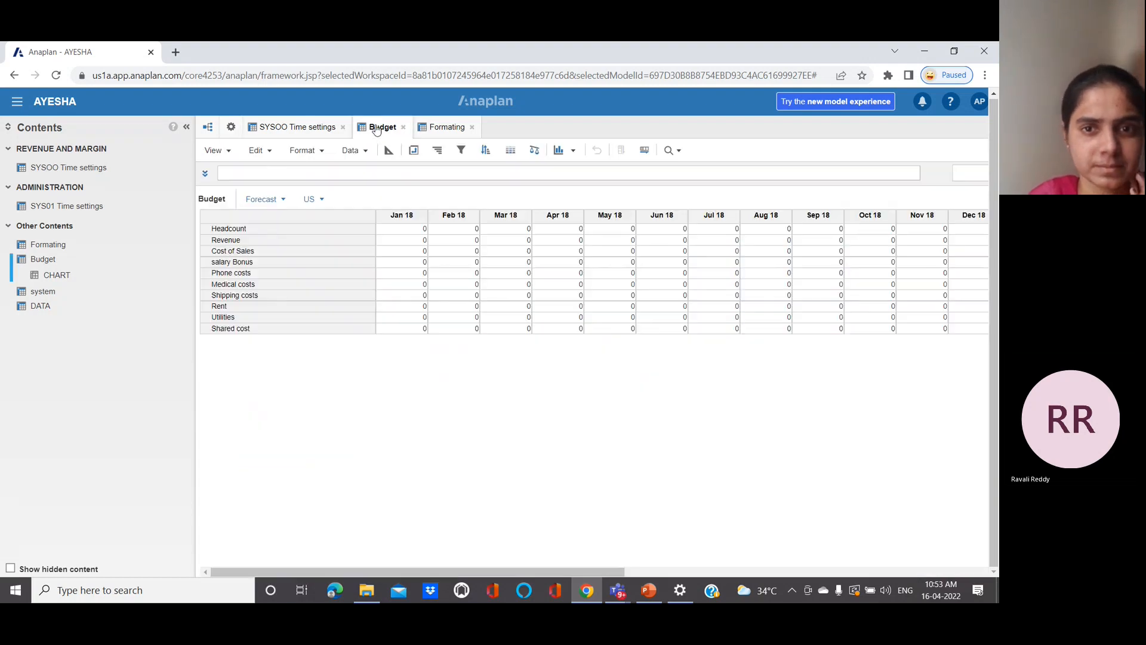
{"action": "left_click", "coordinate": [438, 151]}
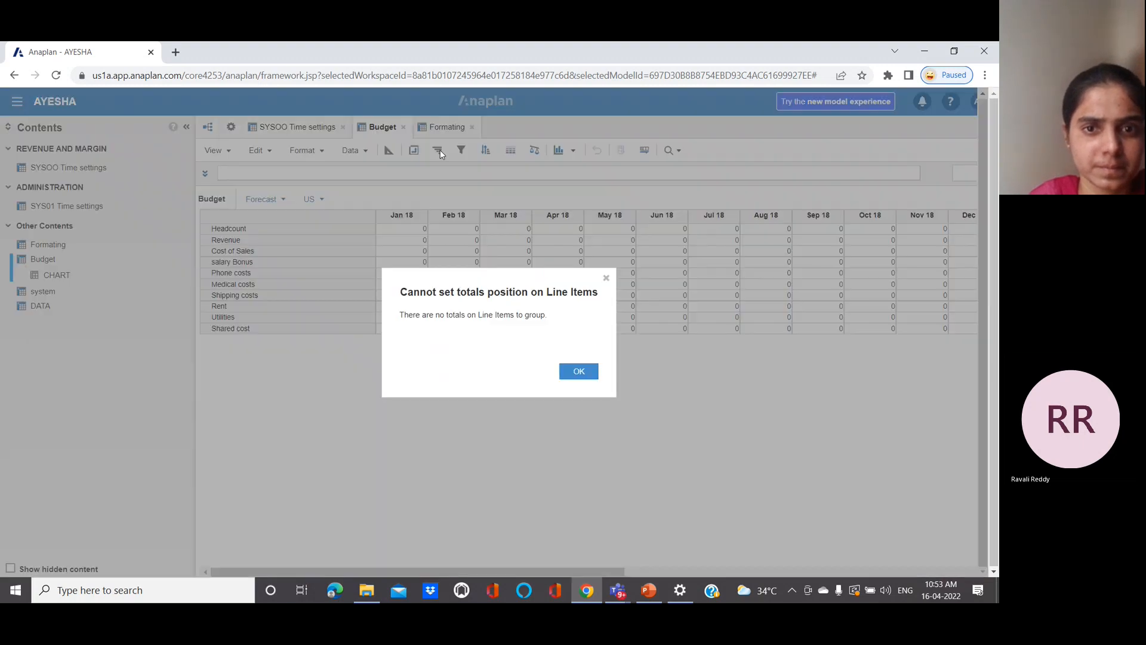
{"action": "left_click", "coordinate": [606, 280]}
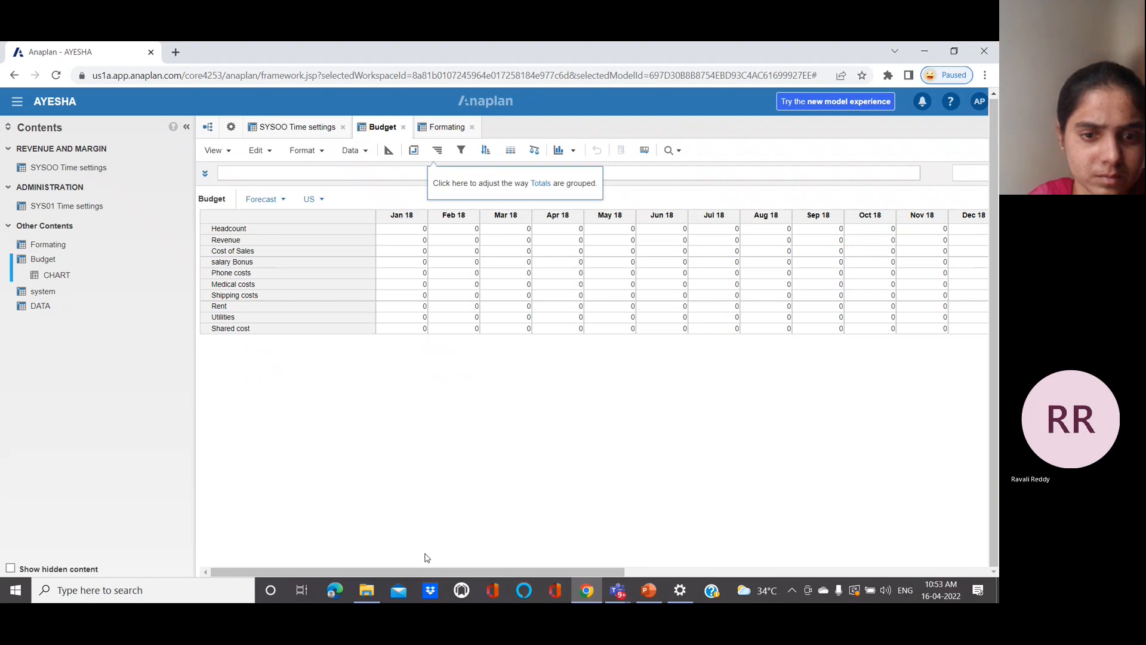
{"action": "left_click_drag", "start_coordinate": [426, 573], "coordinate": [443, 573]}
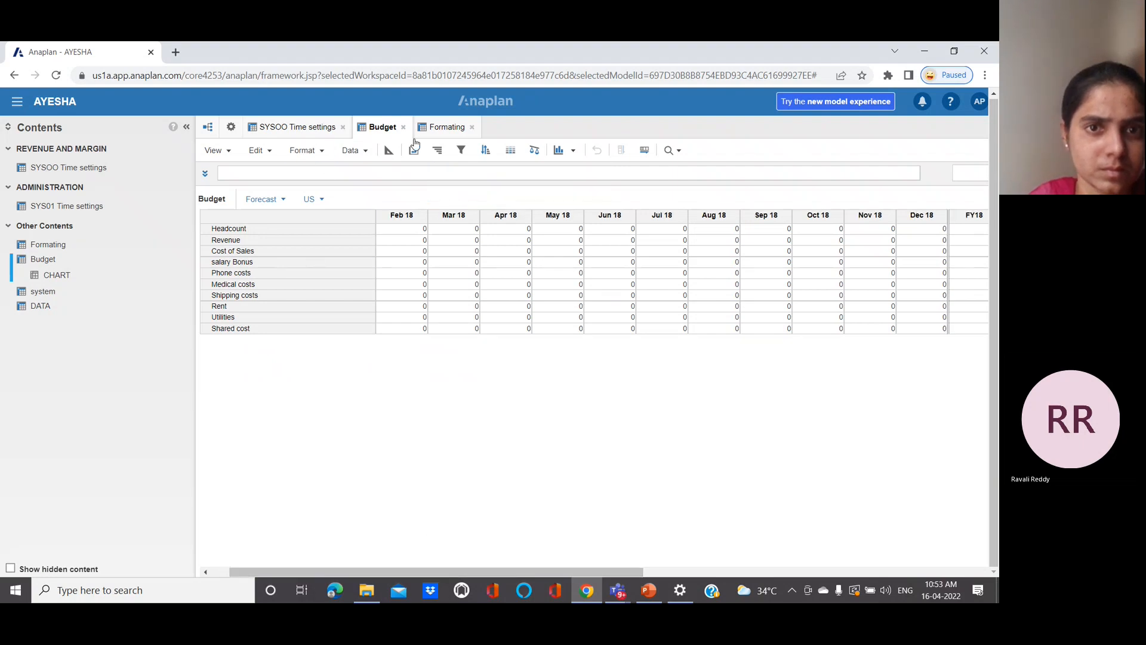
- Bring up the Formating module and check how its Pivot arranges Time and Line Items
{"action": "left_click", "coordinate": [444, 127]}
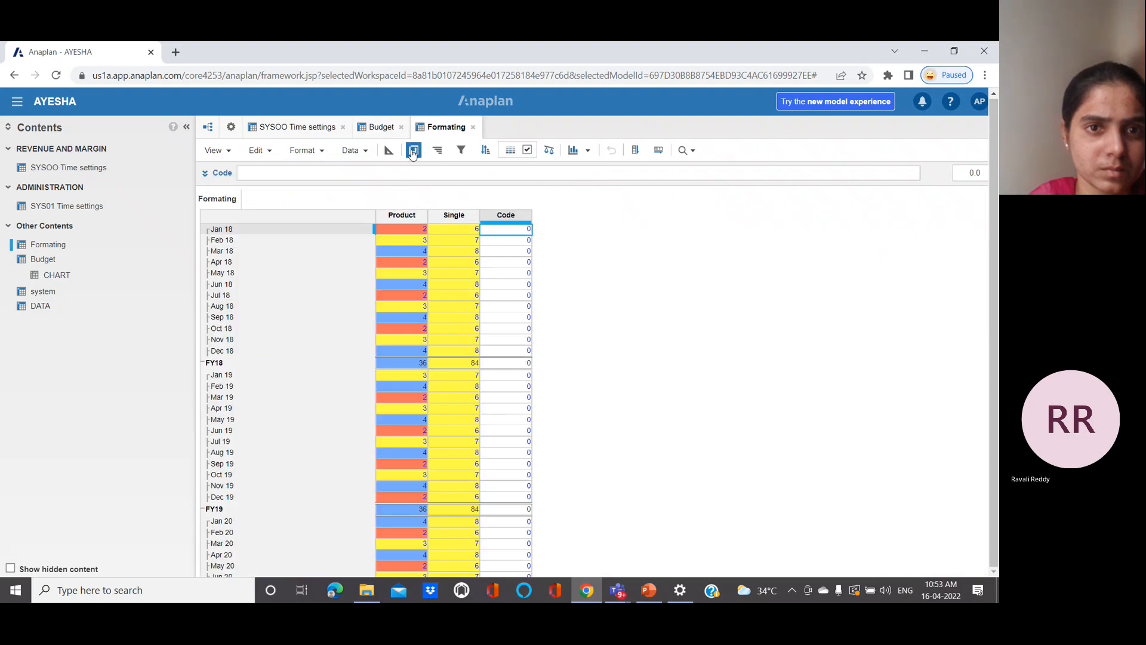
{"action": "left_click", "coordinate": [413, 151]}
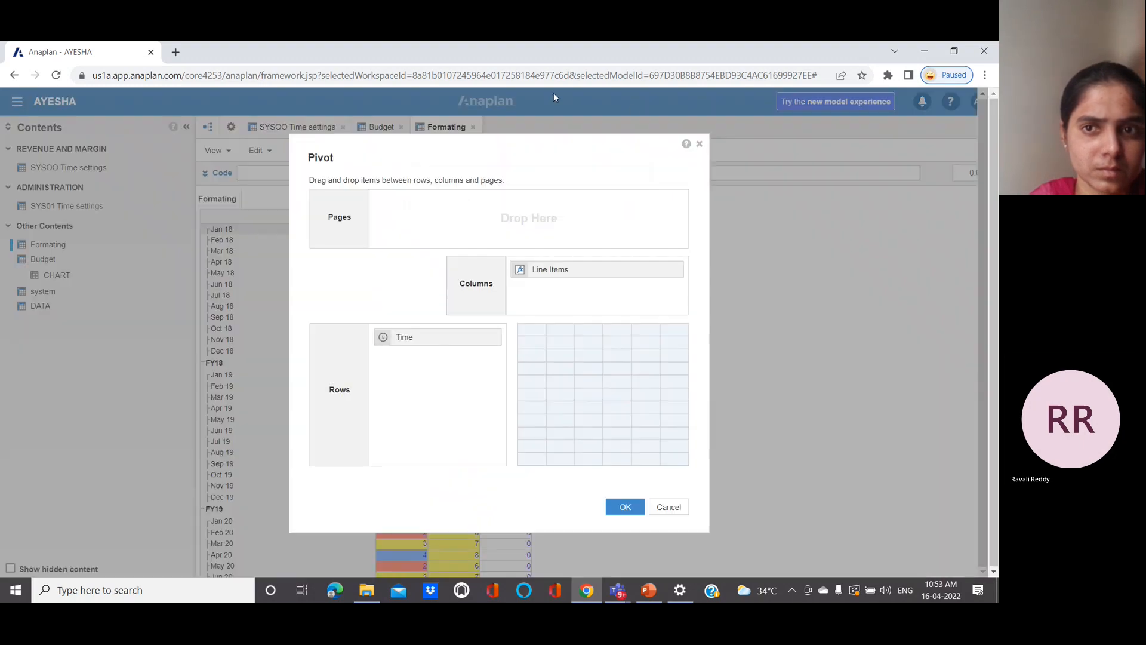
{"action": "left_click", "coordinate": [698, 146]}
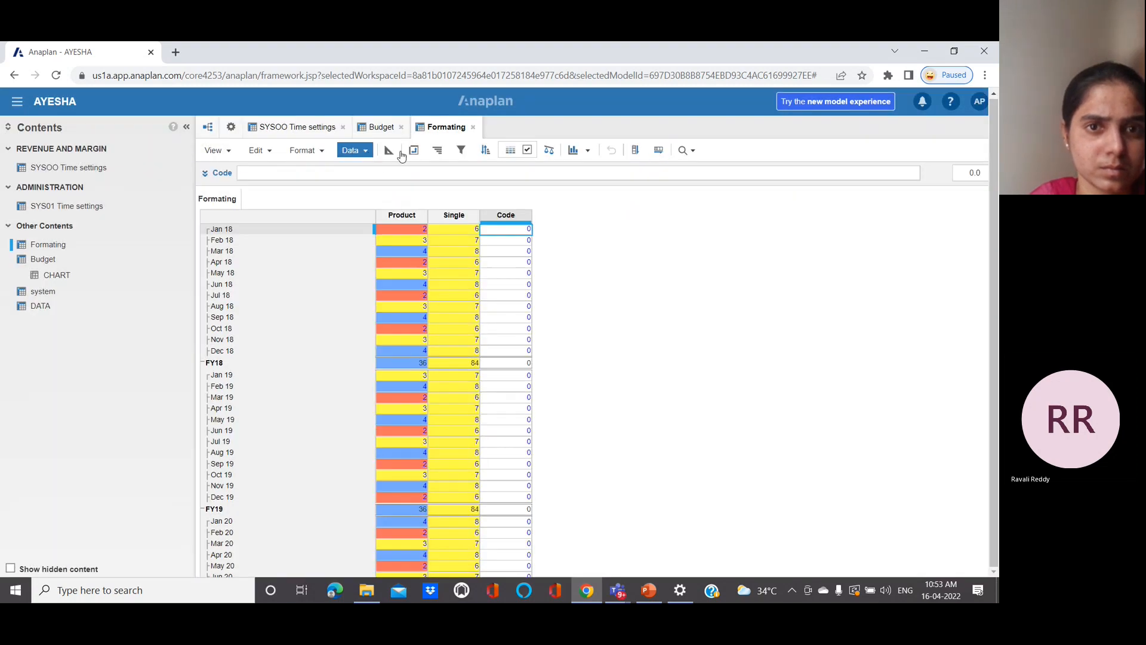
- Set the Formating grid's totals position on rows to Before
{"action": "left_click", "coordinate": [436, 150]}
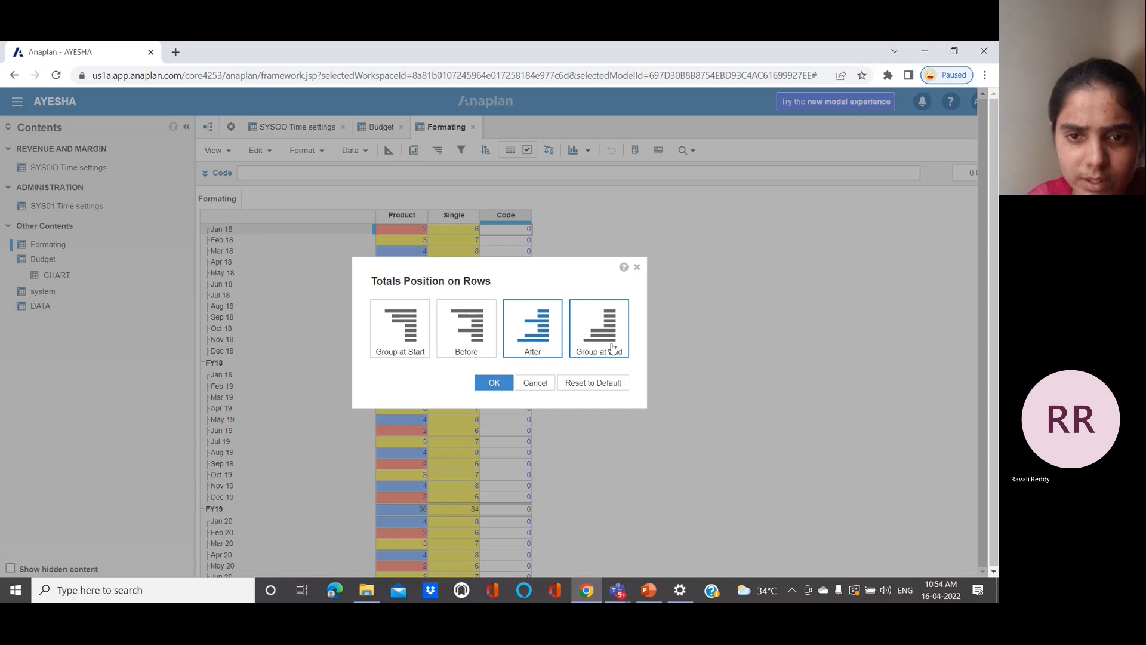
{"action": "left_click", "coordinate": [472, 331]}
{"action": "left_click", "coordinate": [492, 383]}
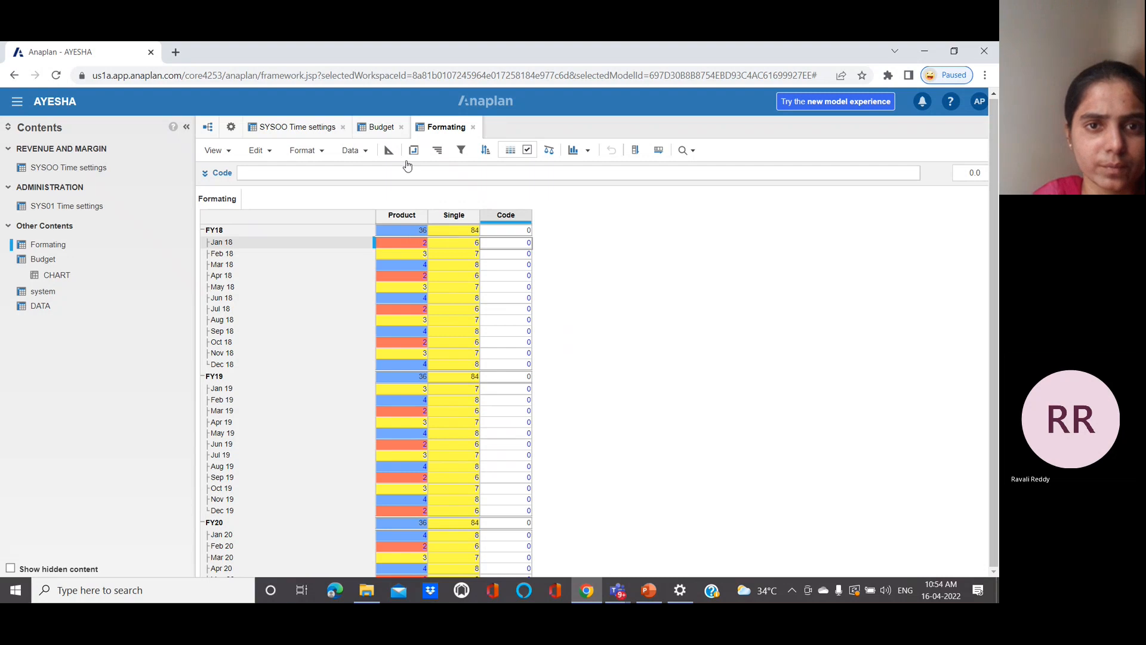
- Set the Formating grid's totals position on rows to Group at Start
{"action": "left_click", "coordinate": [436, 152]}
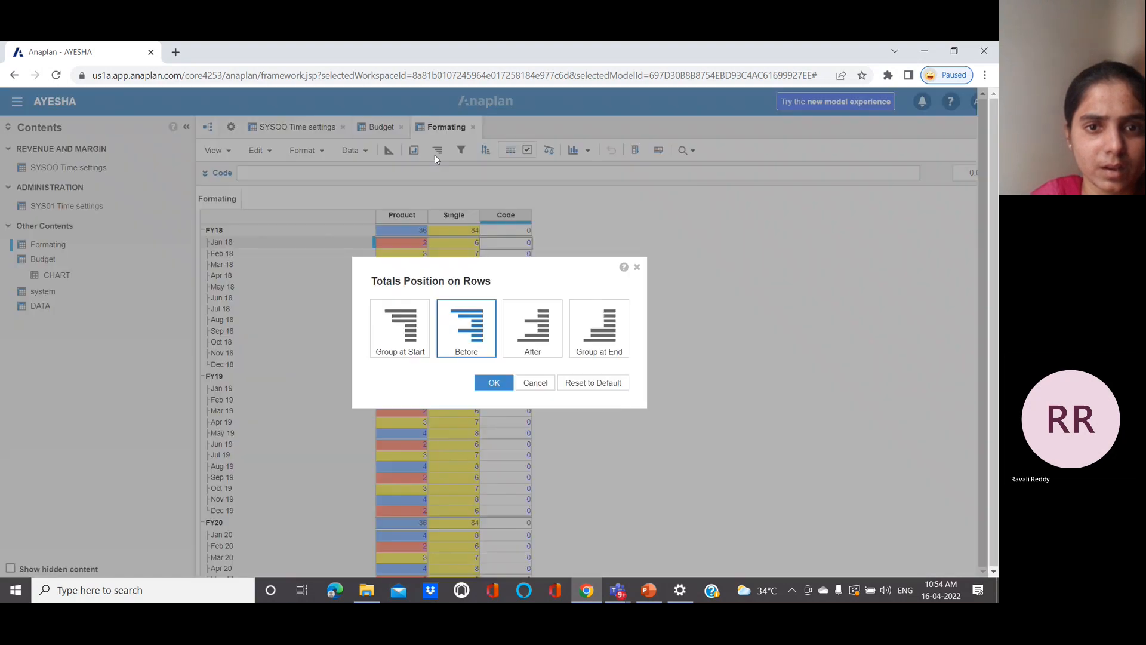
{"action": "left_click", "coordinate": [401, 340]}
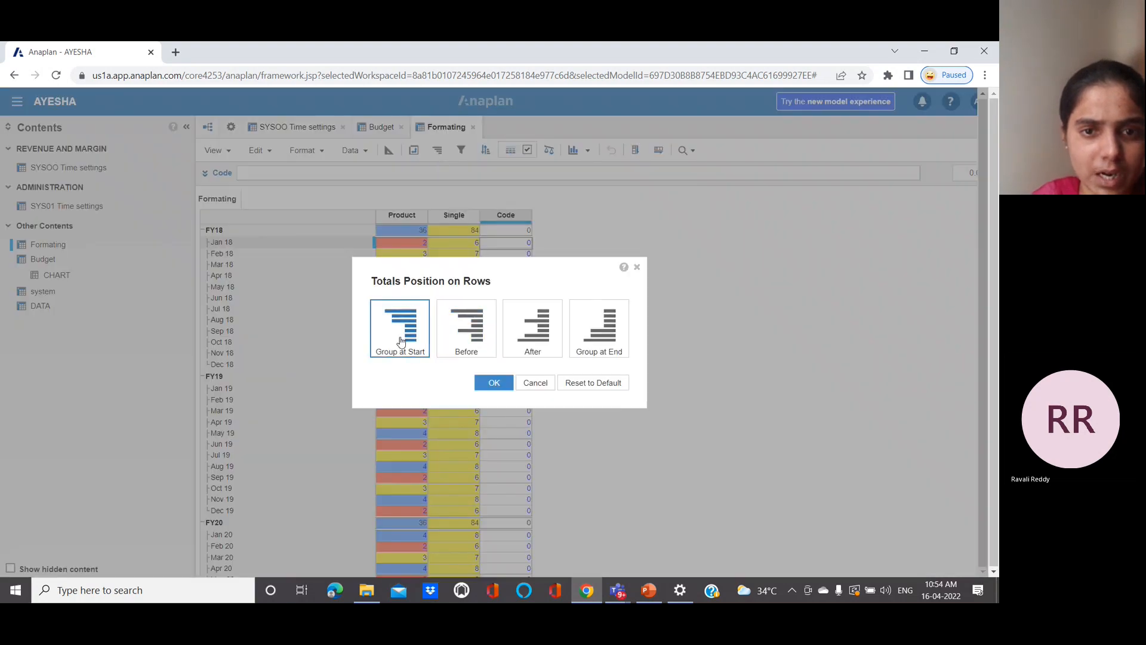
{"action": "left_click", "coordinate": [490, 382]}
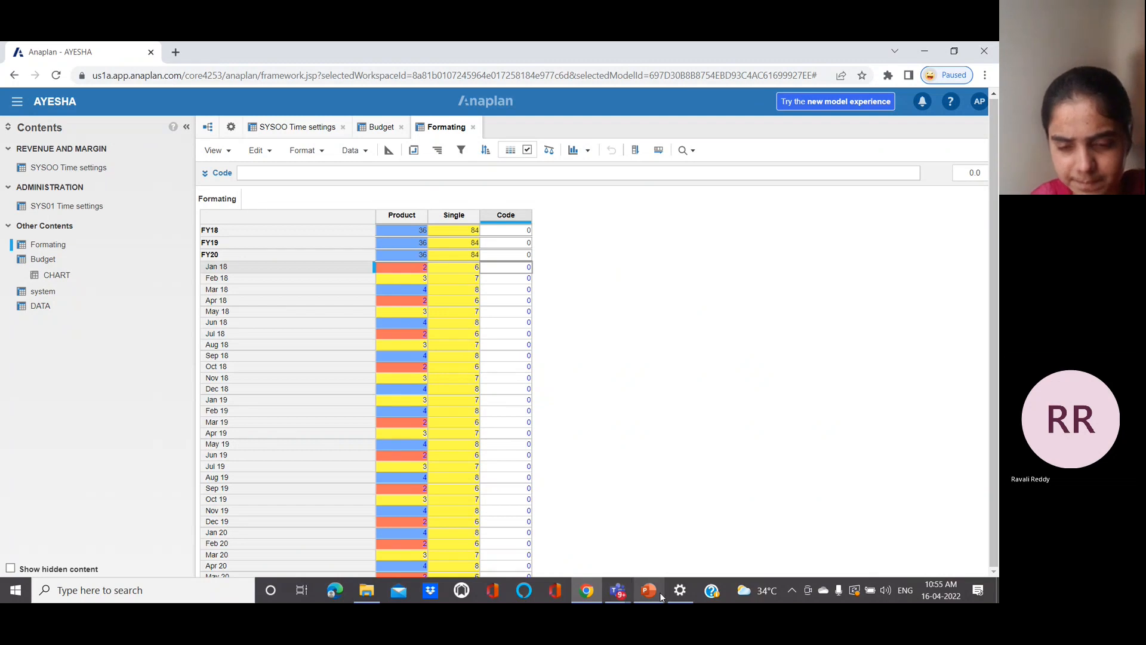
- Switch to the PowerPoint presentation and advance from the Sorting slide to the Filter slide
{"action": "mouse_move", "coordinate": [656, 591]}
{"action": "left_click", "coordinate": [638, 537]}
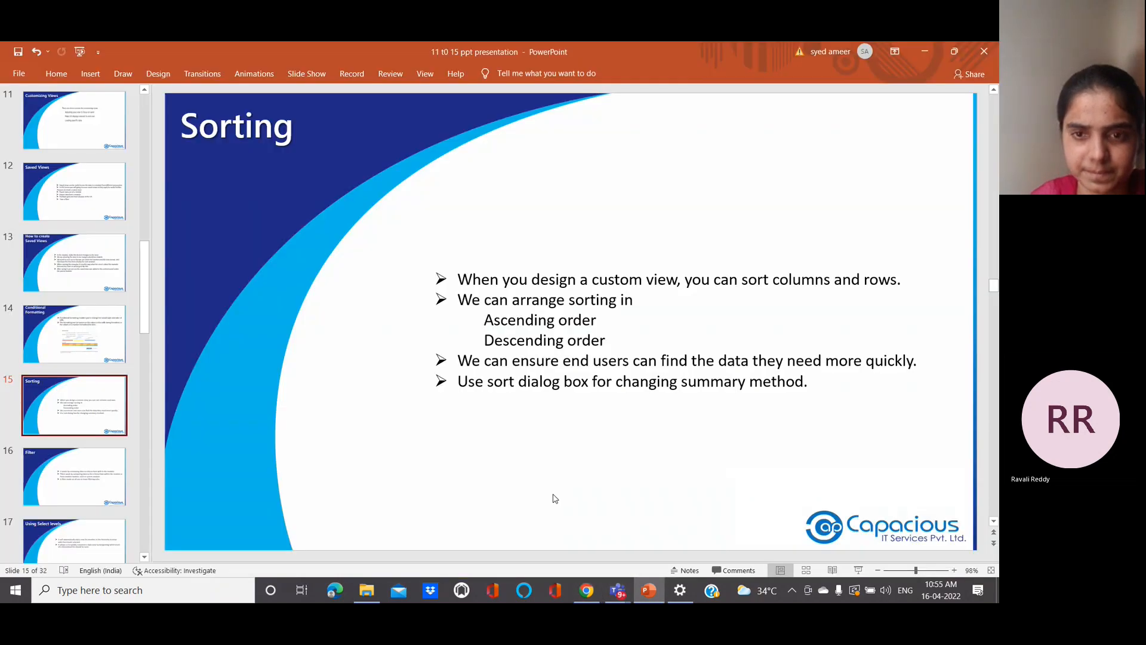
{"action": "scroll", "coordinate": [553, 496], "scroll_direction": "down", "scroll_amount": 1}
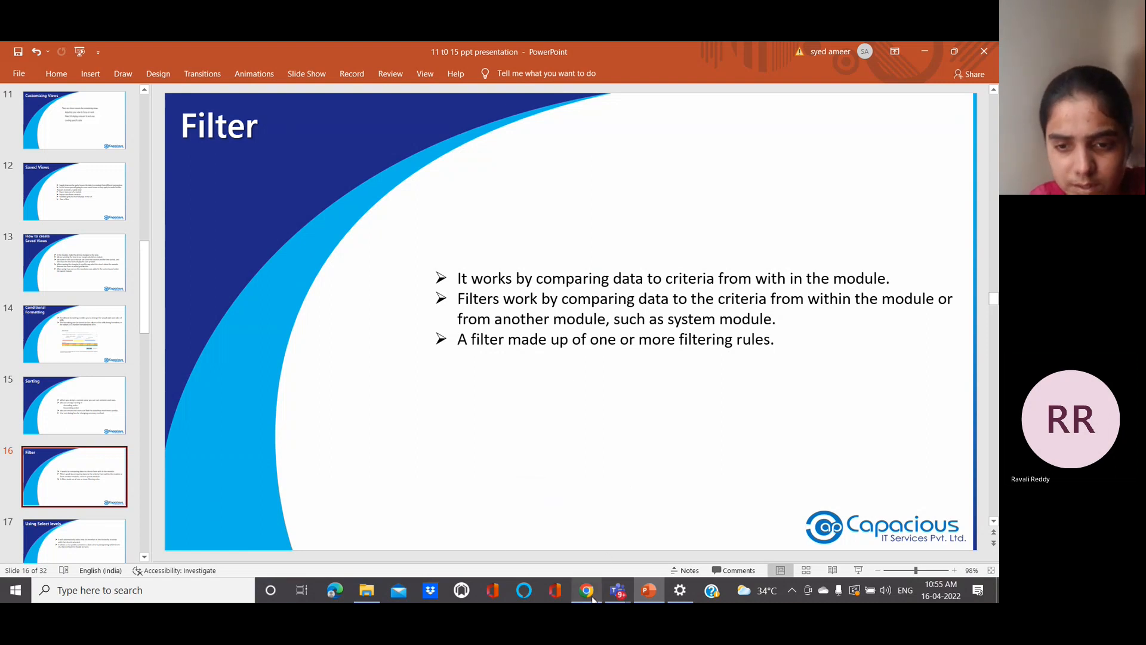
- Switch back to Anaplan, add a Time filter rule for the Formating grid, and browse the SYSOO Time settings and Formating line items
{"action": "mouse_move", "coordinate": [592, 599]}
{"action": "left_click", "coordinate": [590, 545]}
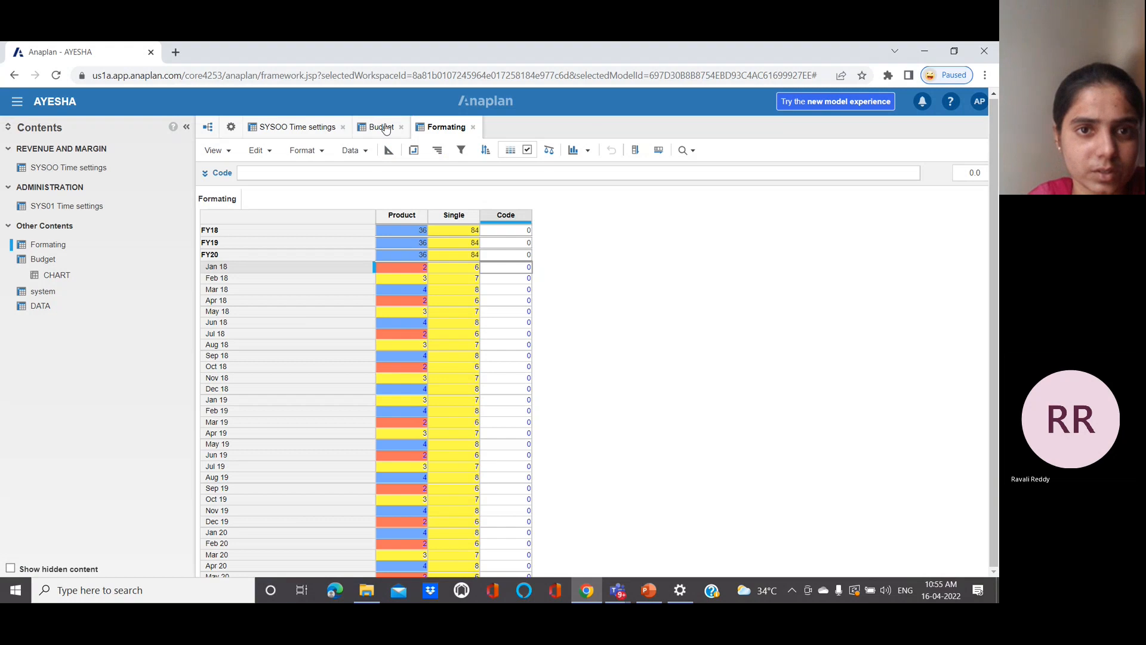
{"action": "left_click", "coordinate": [457, 151]}
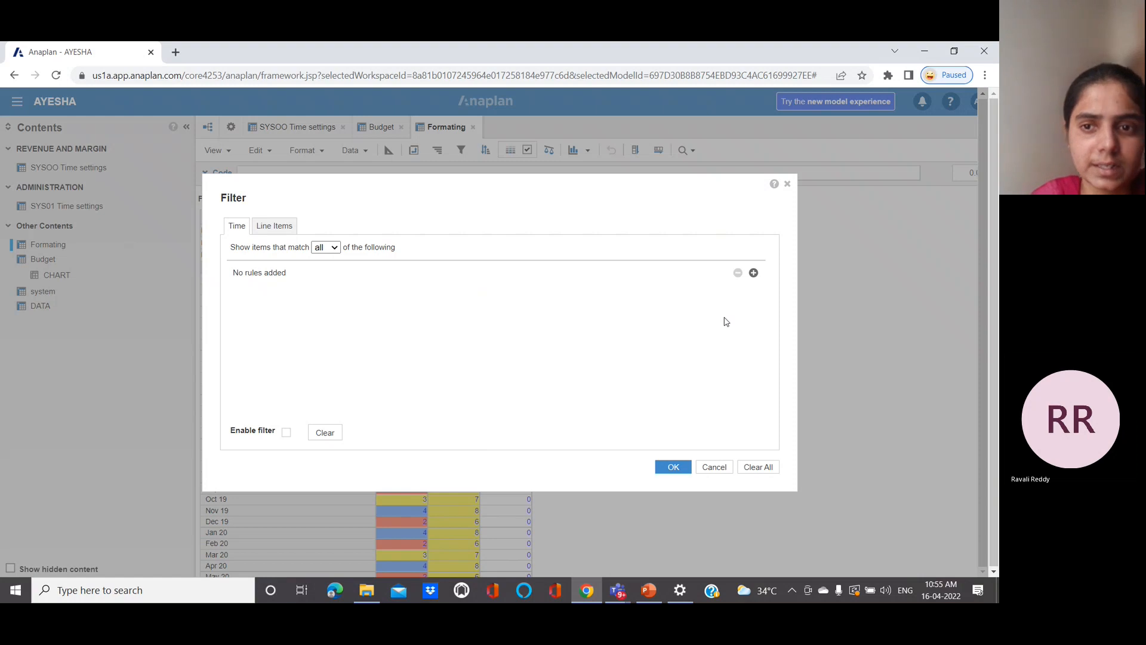
{"action": "left_click", "coordinate": [753, 273]}
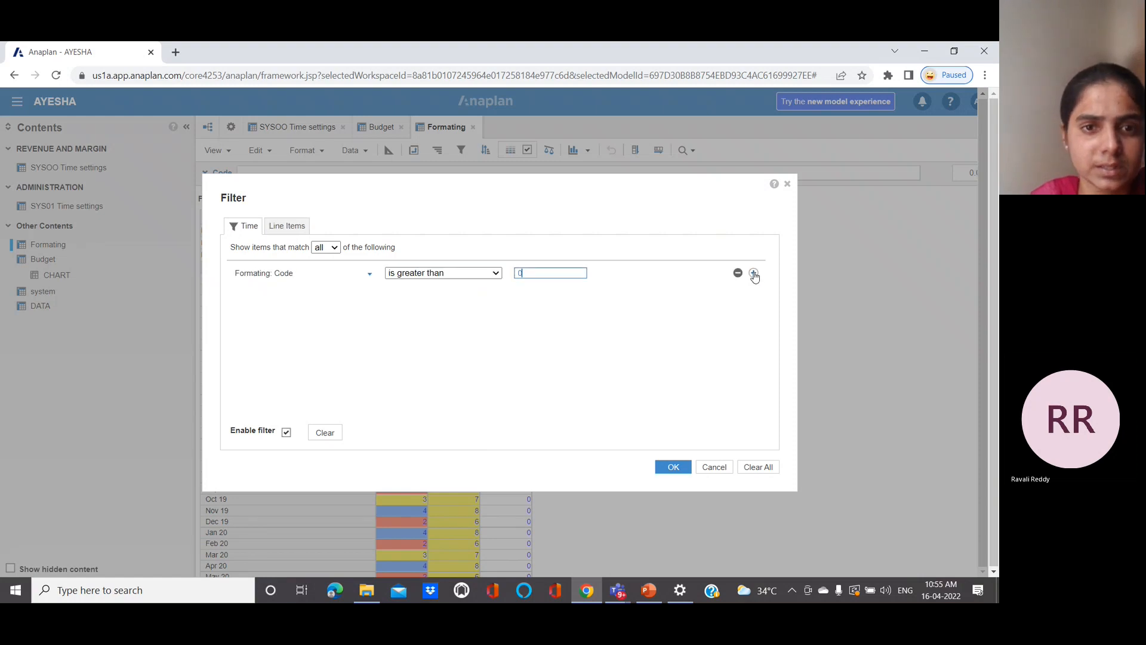
{"action": "left_click", "coordinate": [366, 275]}
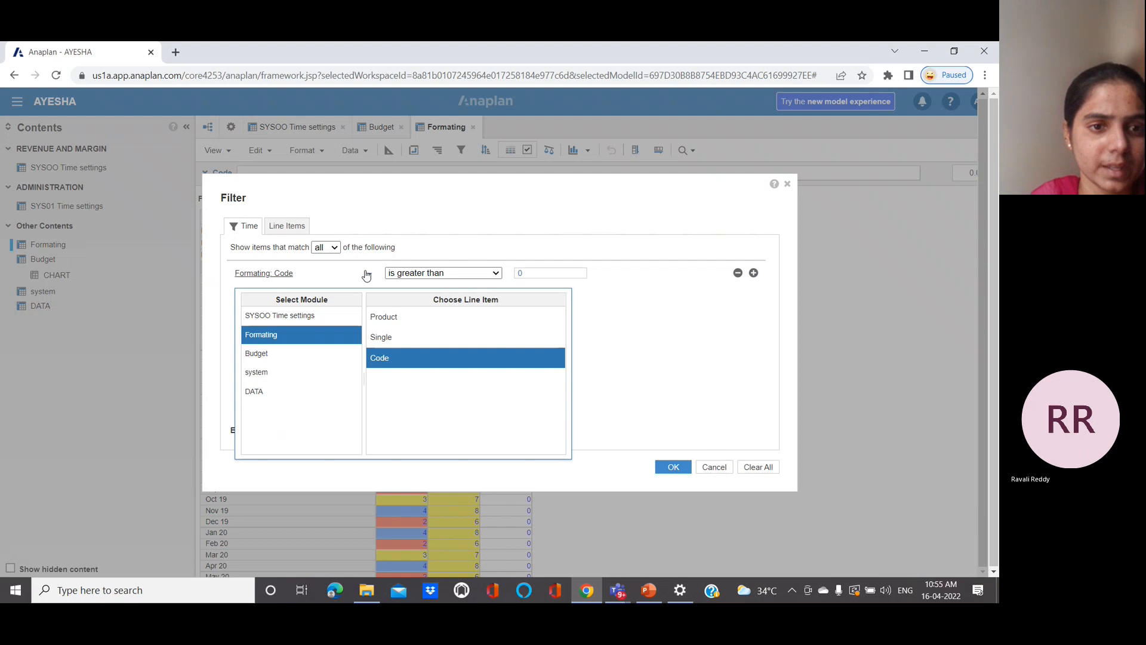
{"action": "left_click", "coordinate": [317, 318]}
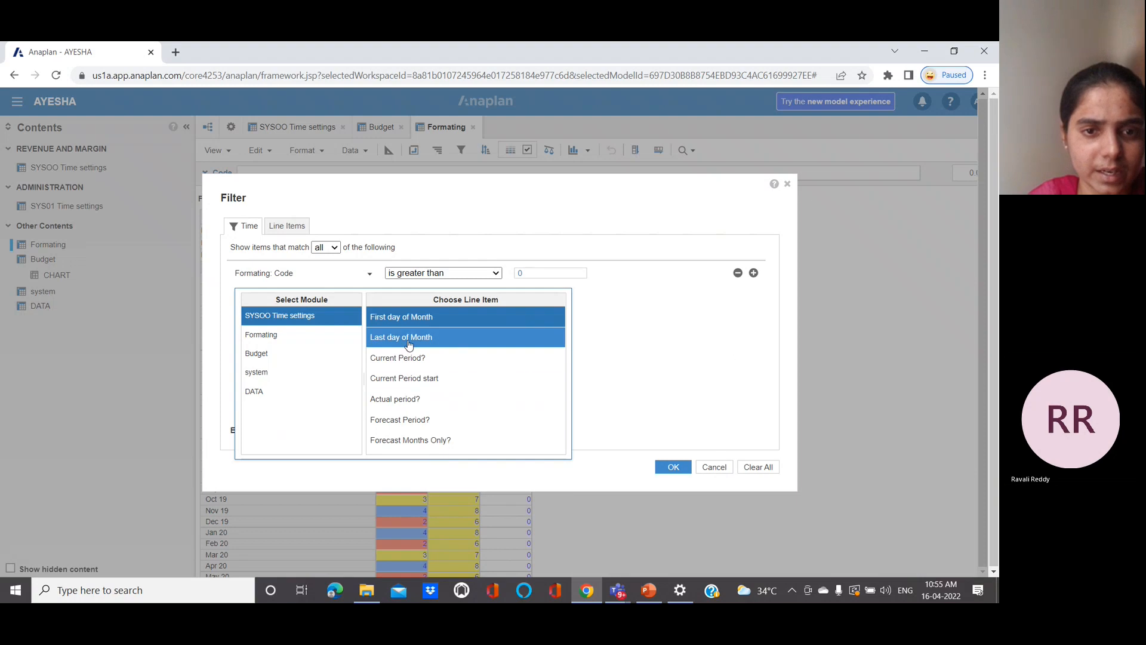
{"action": "left_click", "coordinate": [328, 338]}
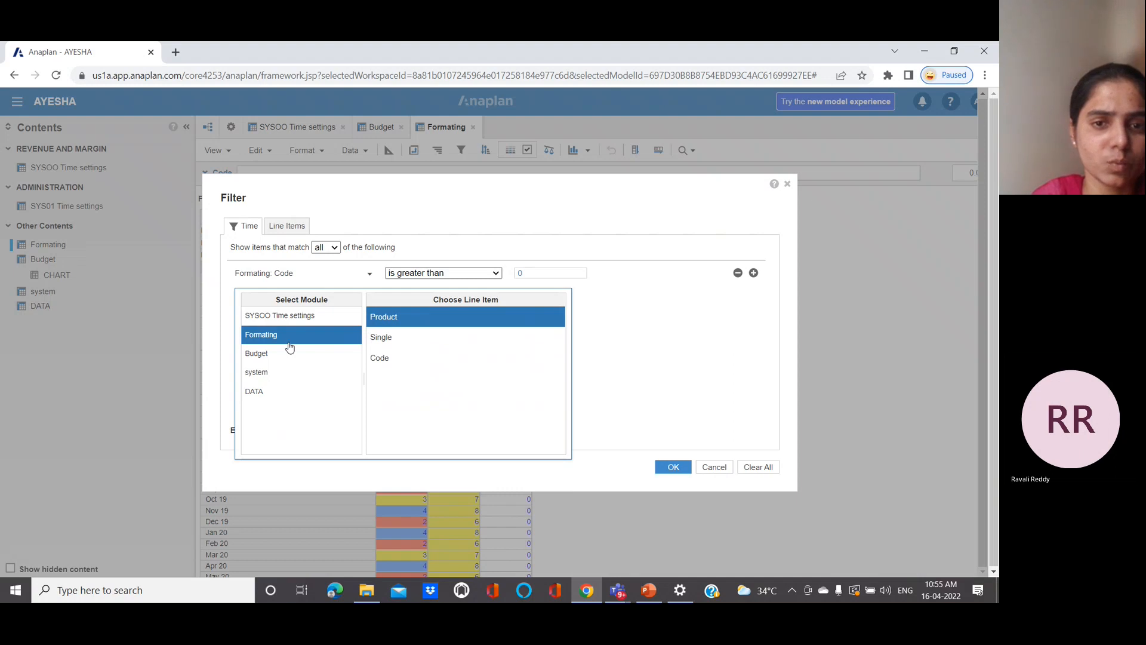
{"action": "left_click", "coordinate": [610, 339]}
- Add a Line Items filter rule, review its time period and comparison options, and close the filter without applying it
{"action": "left_click", "coordinate": [292, 226]}
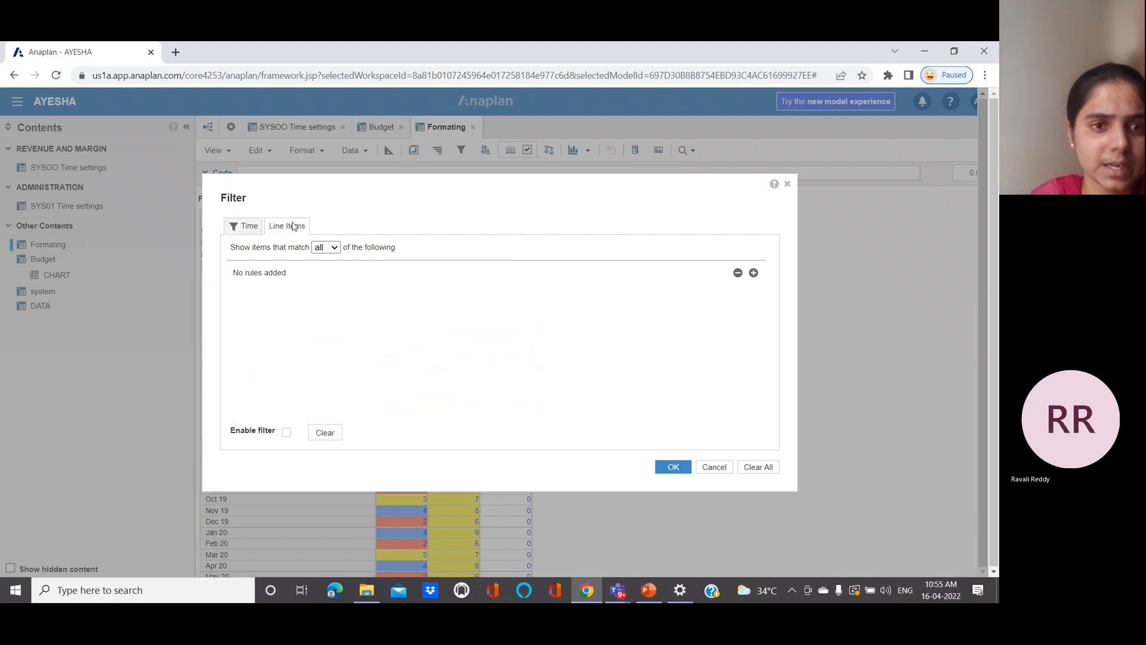
{"action": "left_click", "coordinate": [753, 274]}
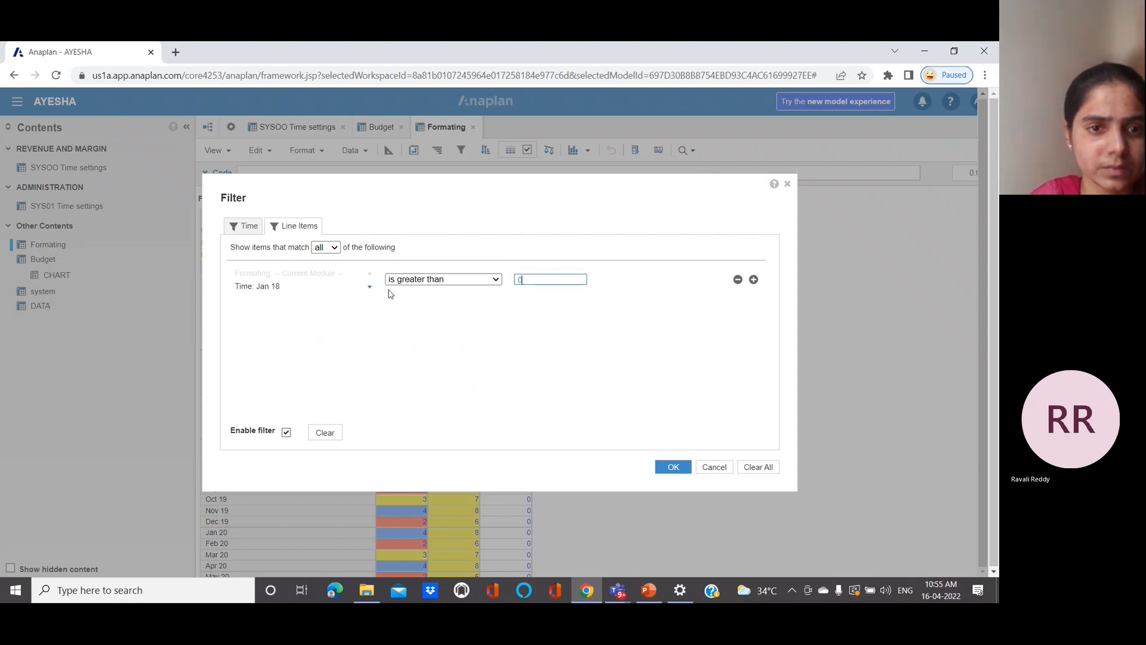
{"action": "left_click", "coordinate": [369, 288]}
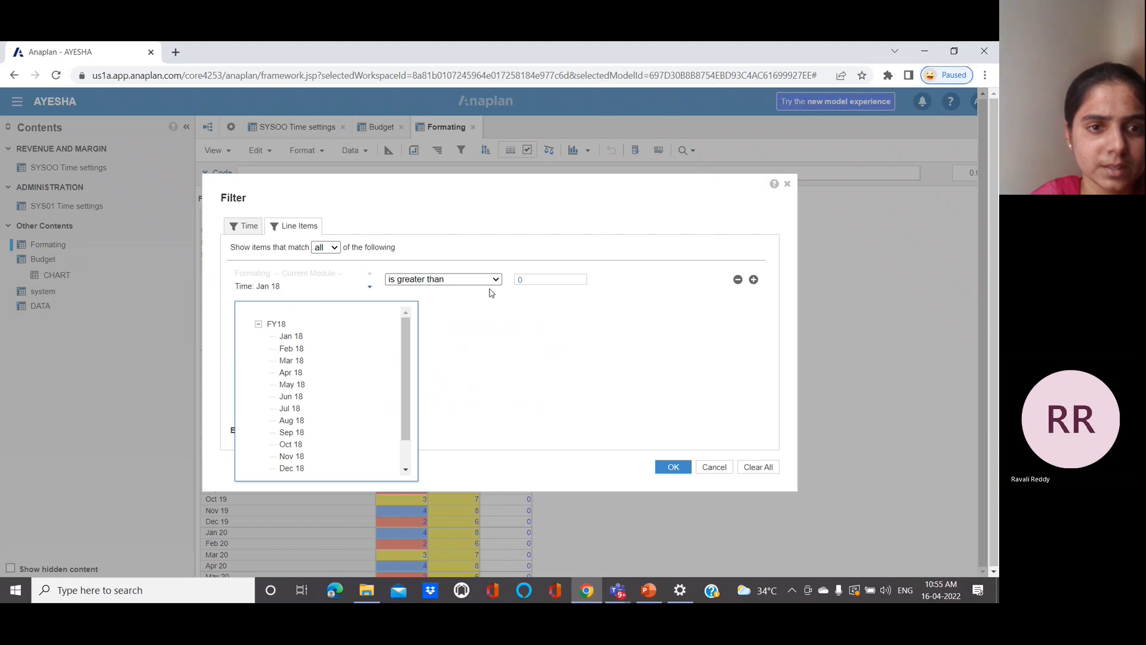
{"action": "left_click", "coordinate": [519, 352]}
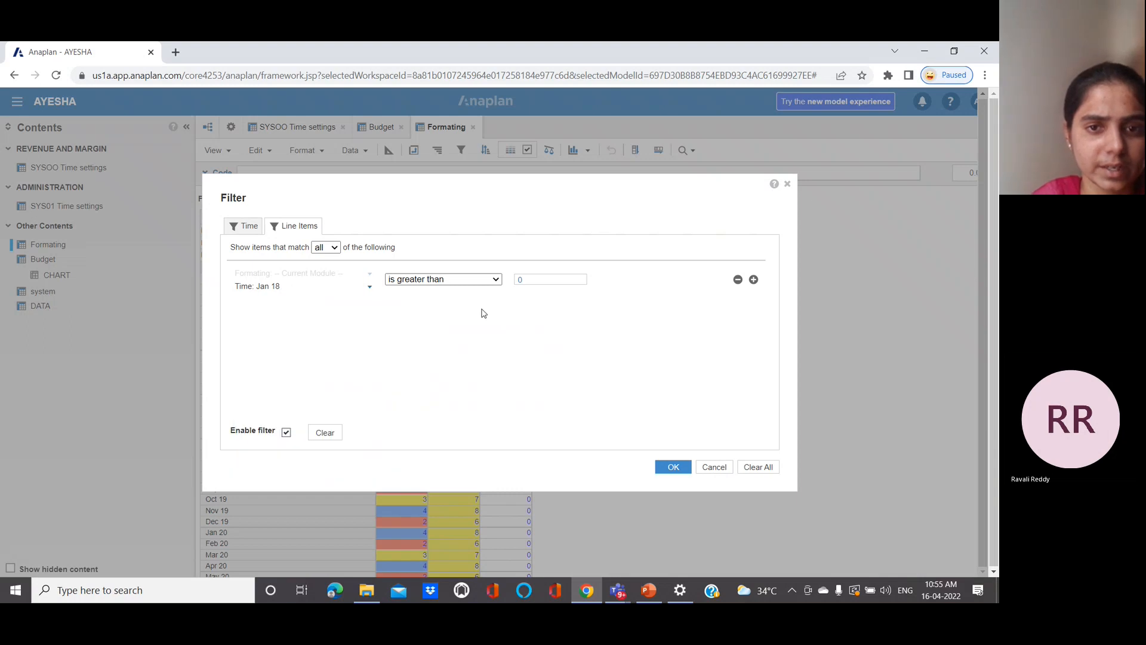
{"action": "left_click", "coordinate": [497, 279]}
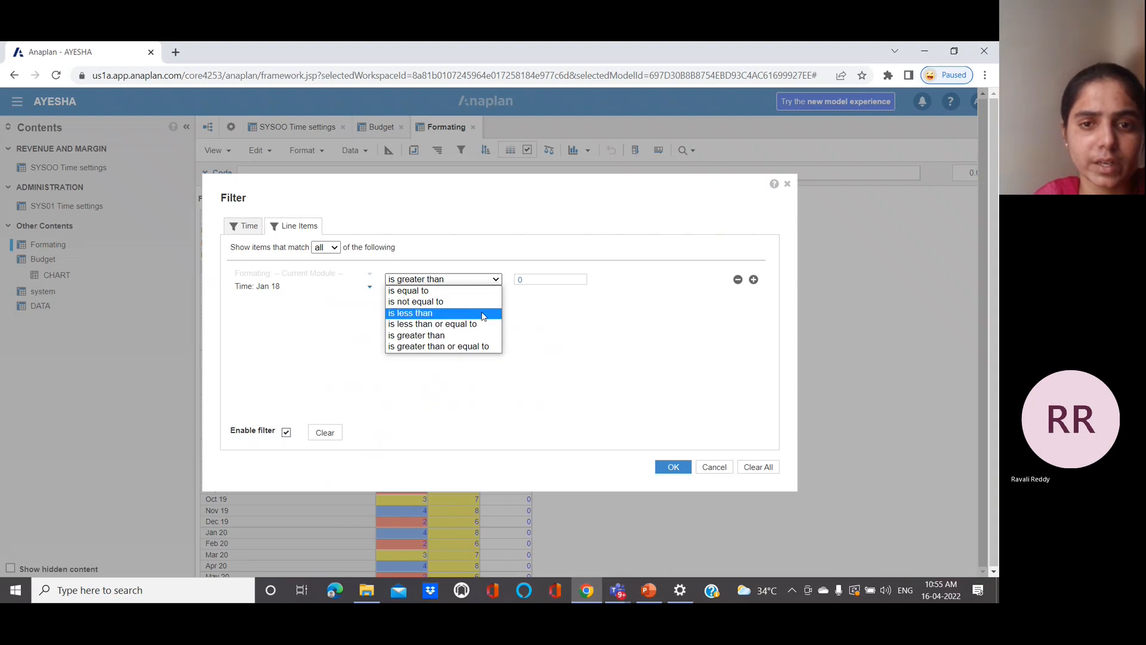
{"action": "left_click", "coordinate": [554, 346]}
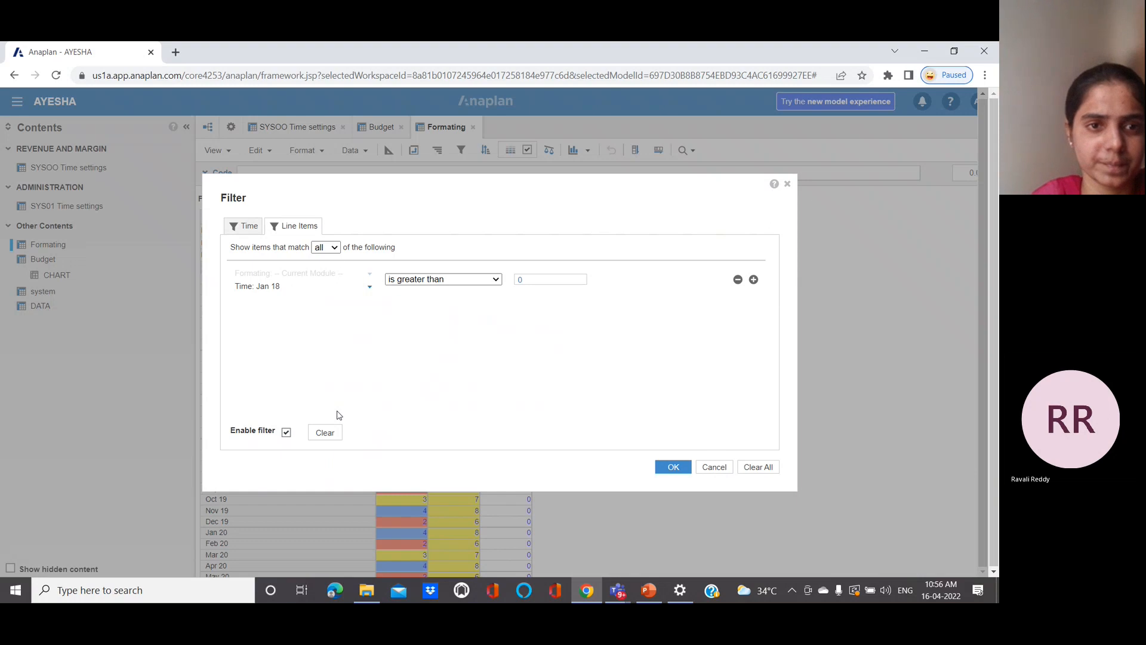
{"action": "left_click", "coordinate": [787, 185]}
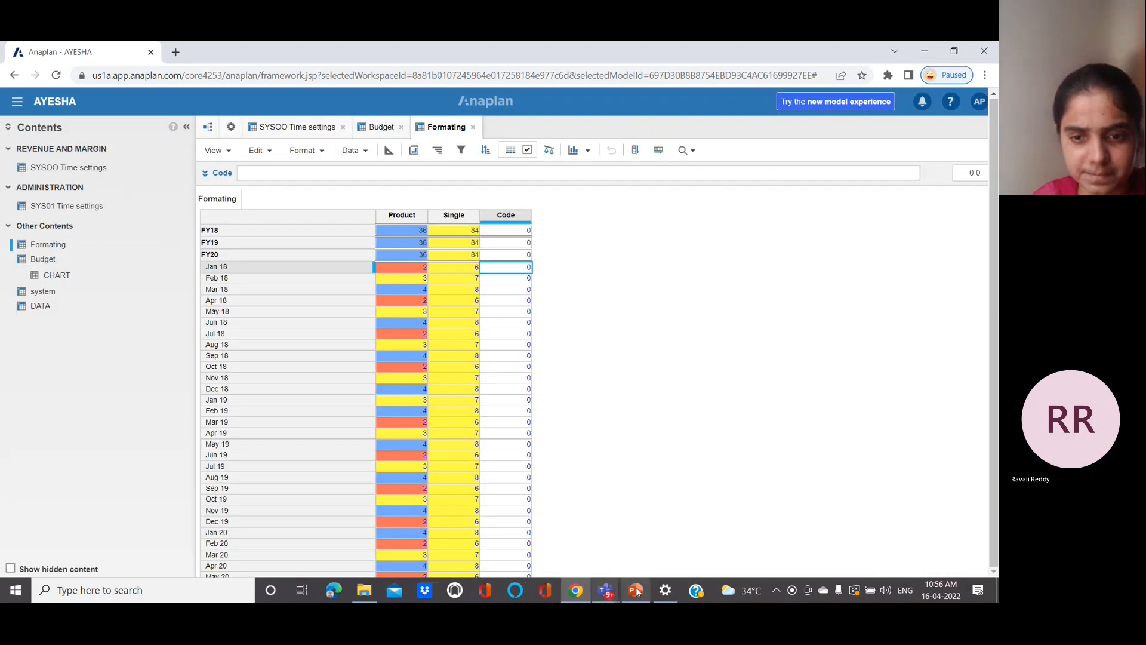
- Switch to the PowerPoint presentation and advance from the Filter slide to the Using Select levels slide
{"action": "left_click", "coordinate": [609, 510]}
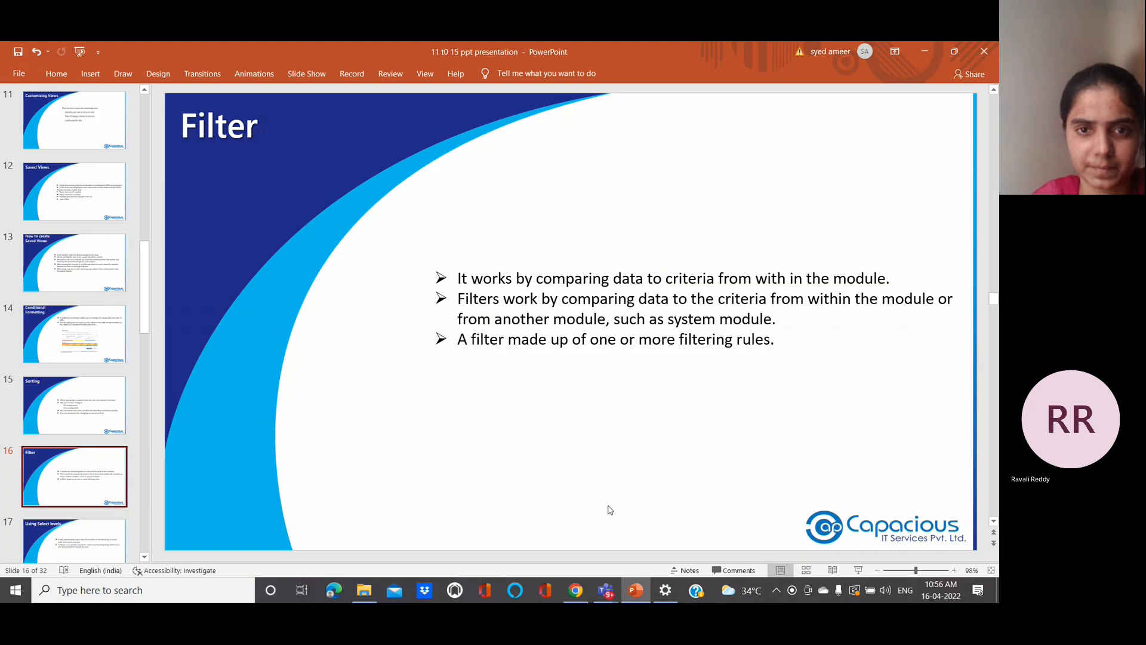
{"action": "scroll", "coordinate": [609, 510], "scroll_direction": "down", "scroll_amount": 1}
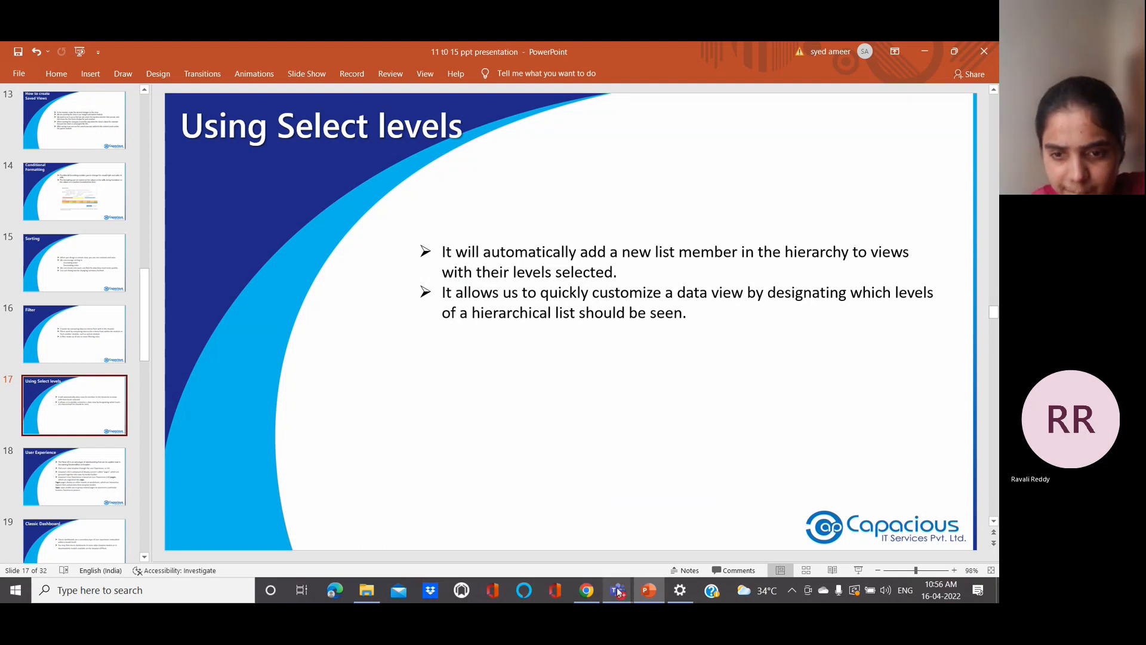
- Switch back to Anaplan and open the General Lists overview in the model settings
{"action": "mouse_move", "coordinate": [635, 590]}
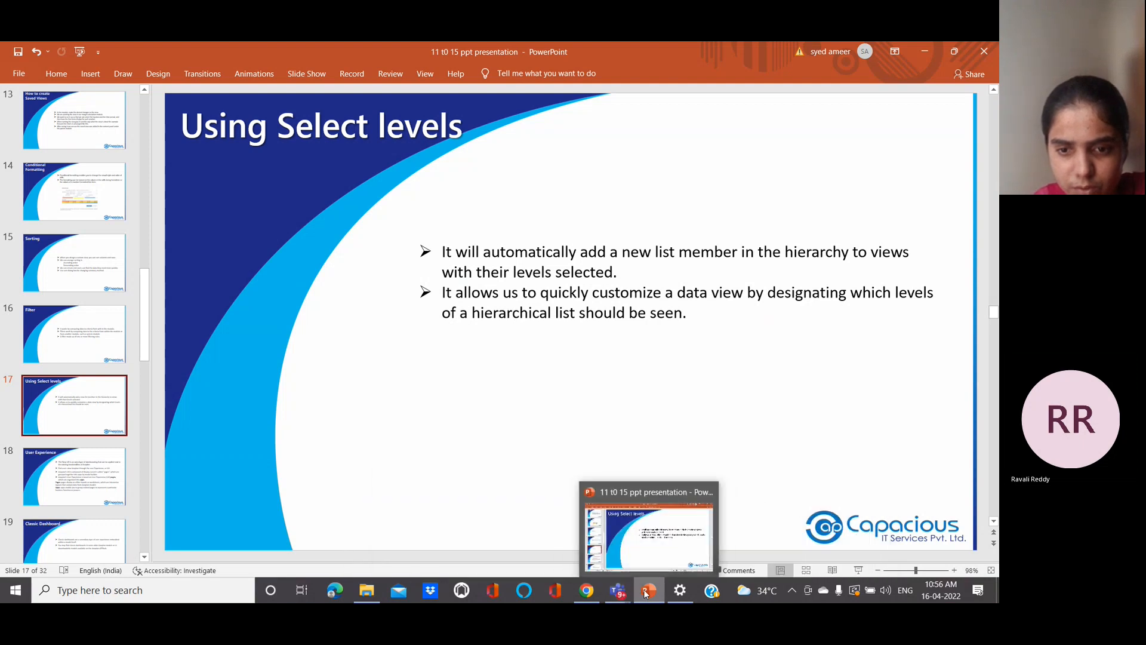
{"action": "mouse_move", "coordinate": [587, 597]}
{"action": "left_click", "coordinate": [578, 515]}
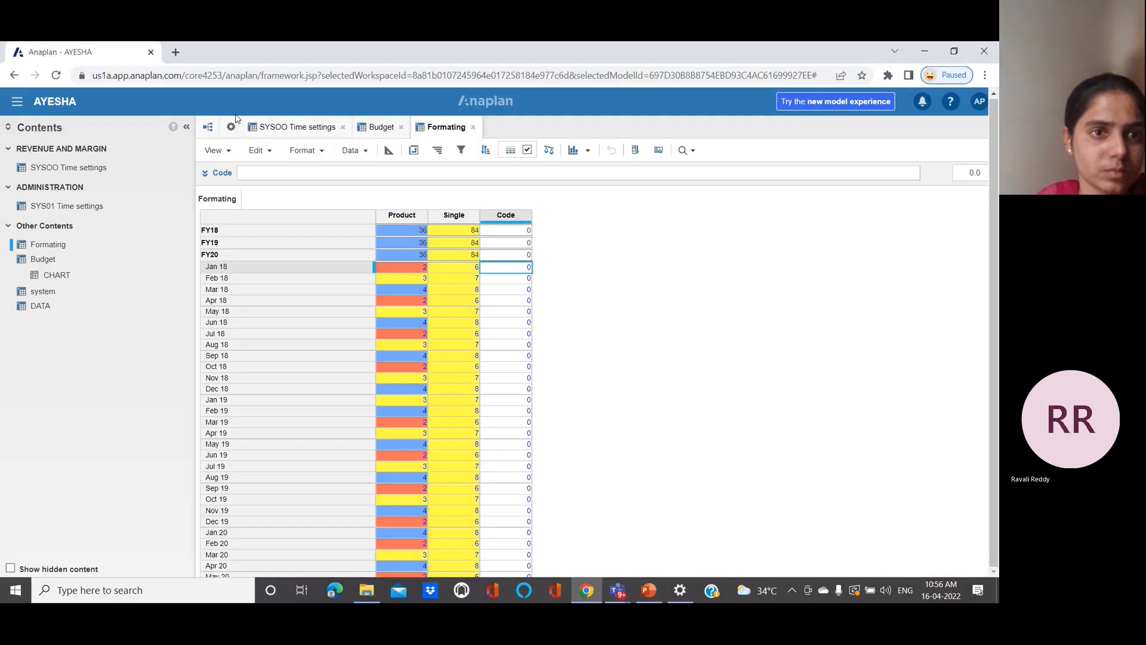
{"action": "left_click", "coordinate": [231, 125]}
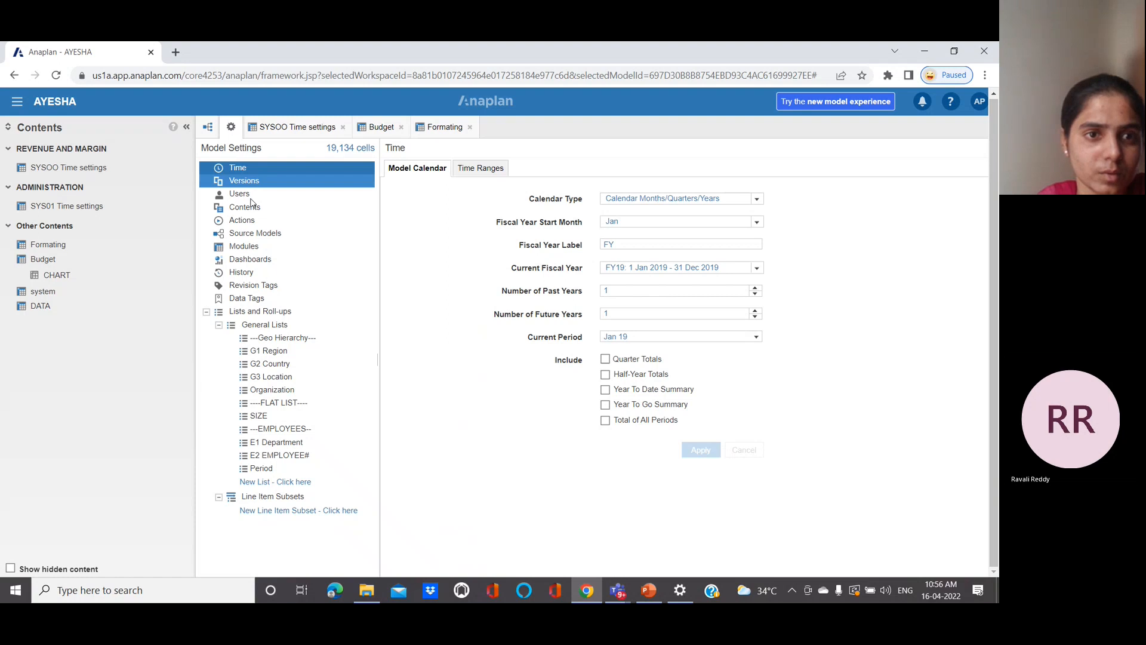
{"action": "left_click", "coordinate": [265, 326]}
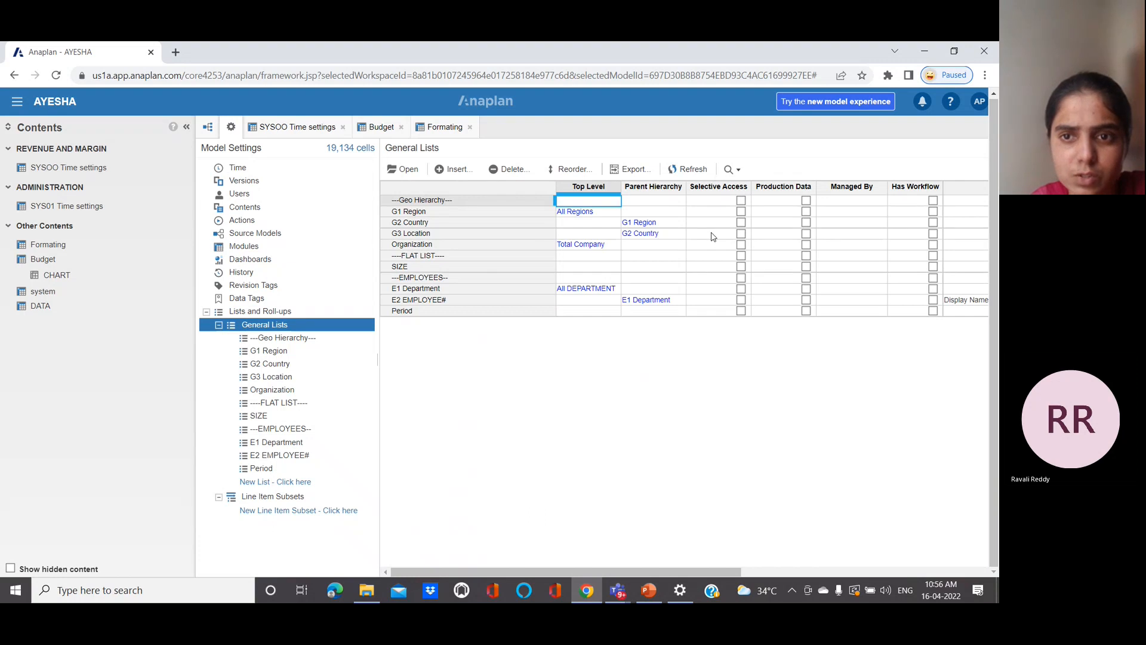
- Enable Selective Access for the G3 Location list, confirm it, and clear it from G3 Location, G2 Country and G1 Region
{"action": "left_click", "coordinate": [740, 234]}
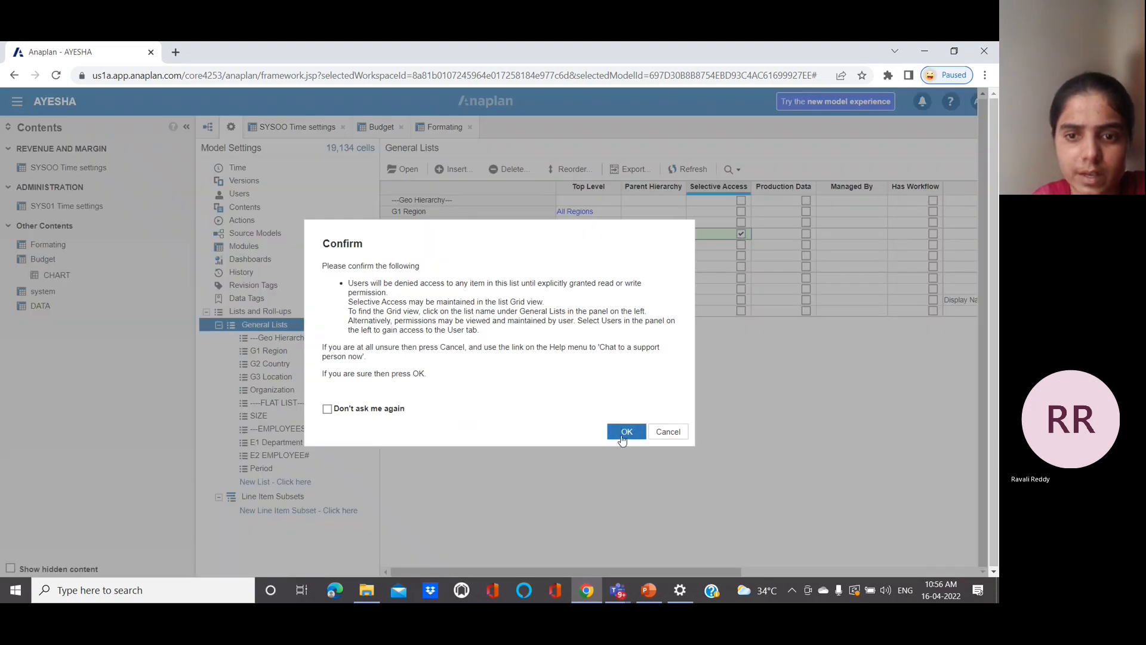
{"action": "left_click", "coordinate": [623, 432]}
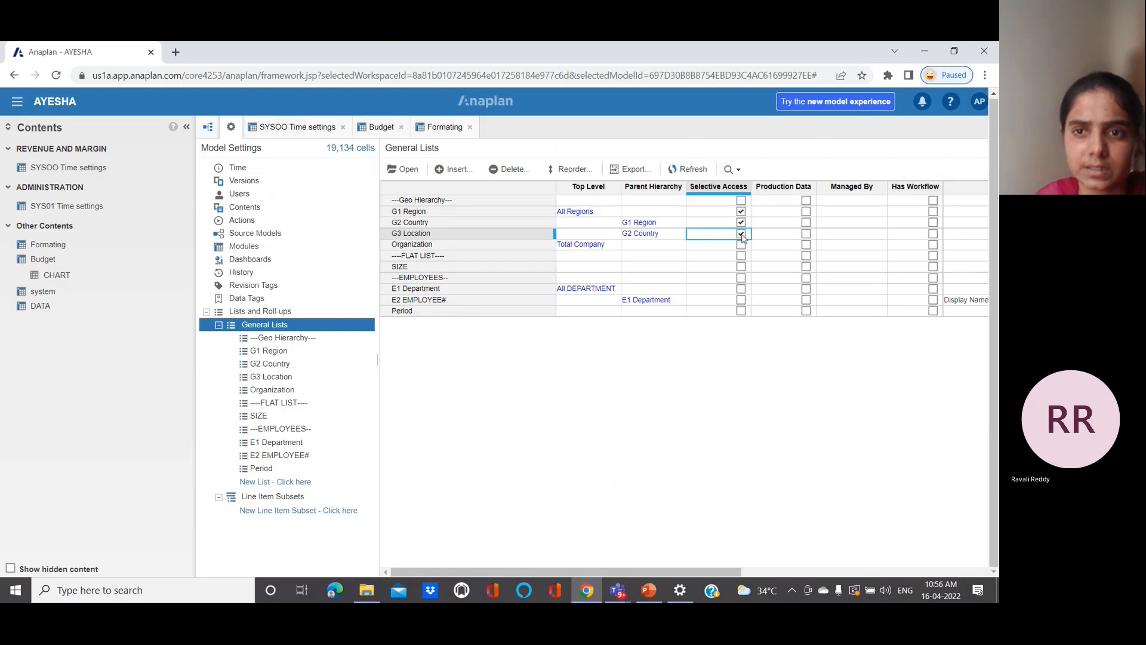
{"action": "left_click", "coordinate": [740, 233]}
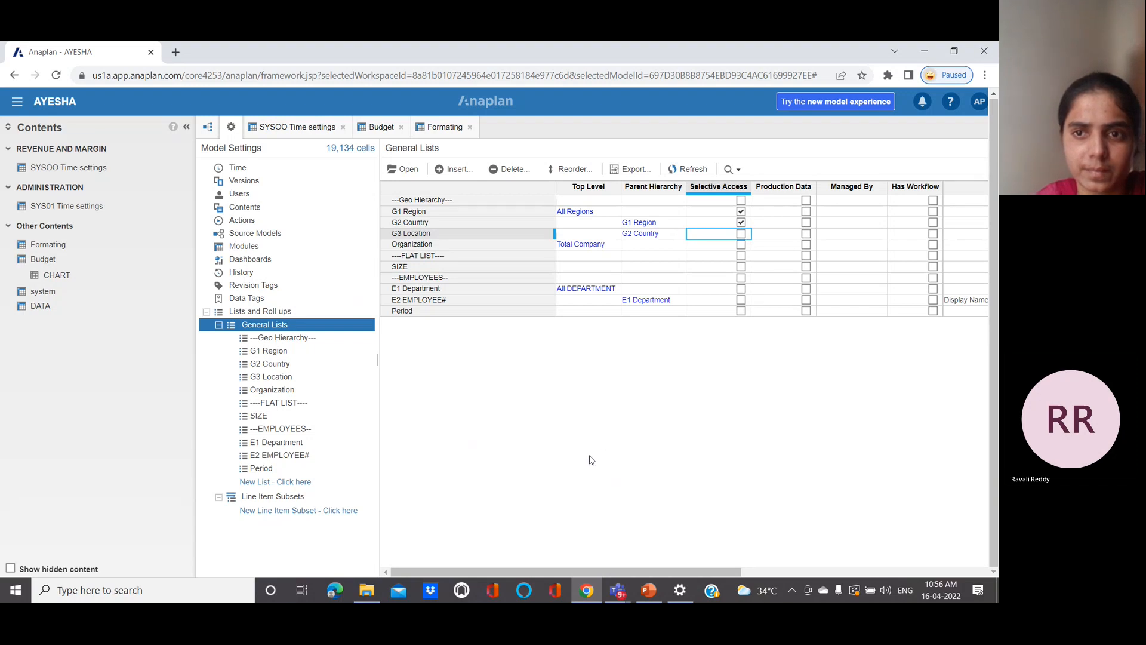
{"action": "left_click", "coordinate": [740, 222]}
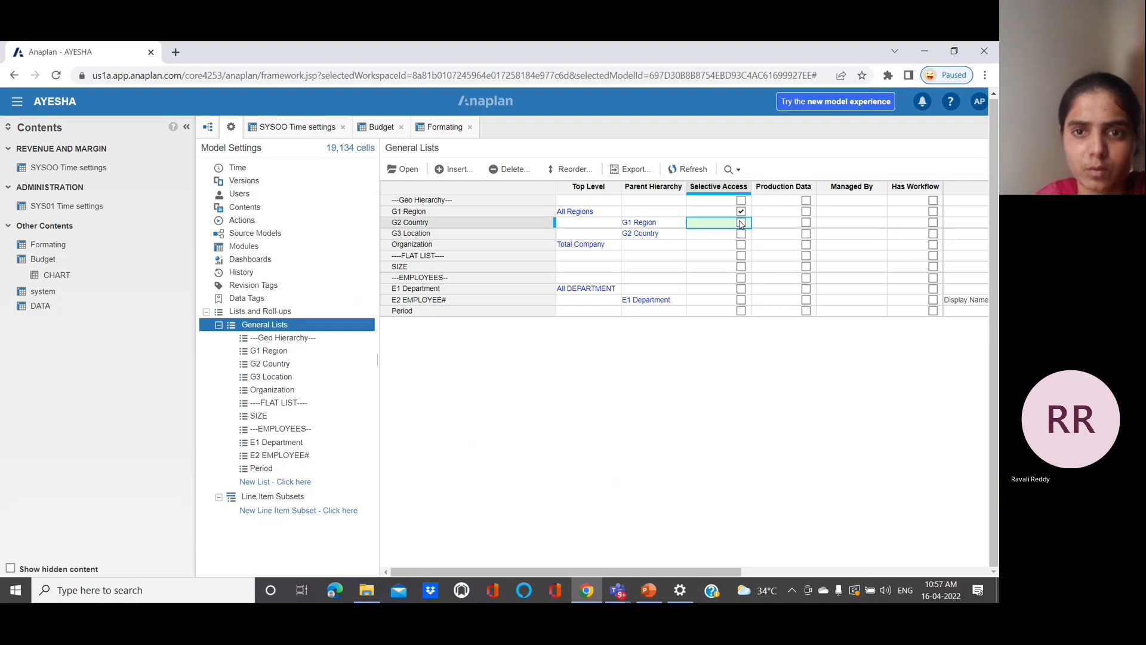
{"action": "left_click", "coordinate": [741, 212]}
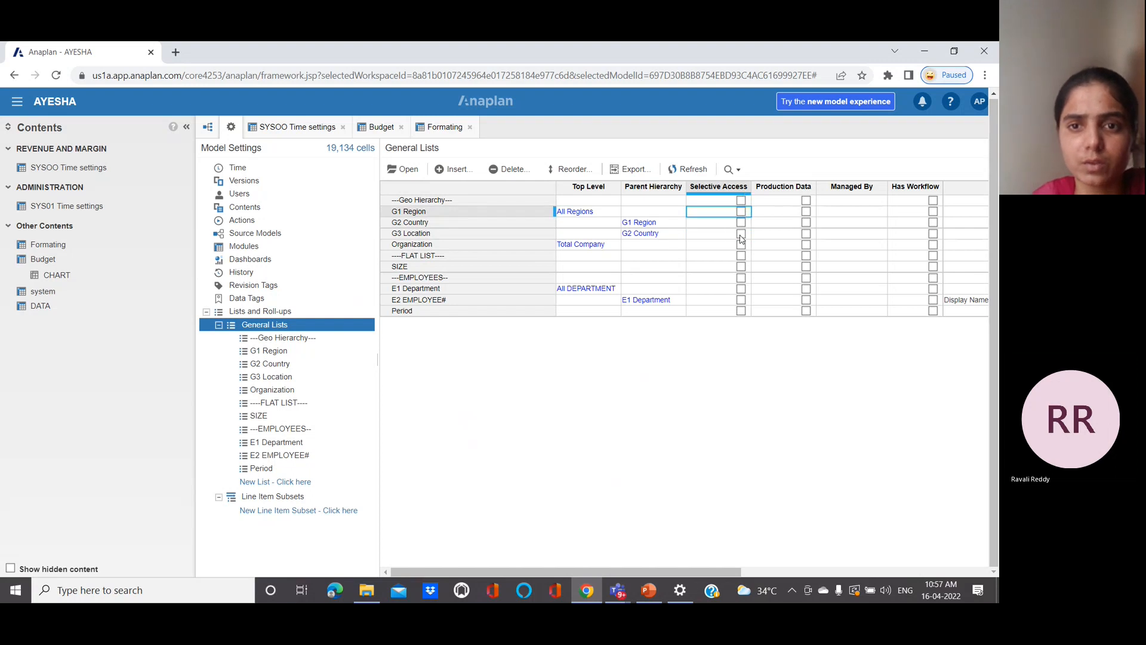
- Enable Selective Access on G3 Location once more and remove it from all three geography lists
{"action": "left_click", "coordinate": [741, 234]}
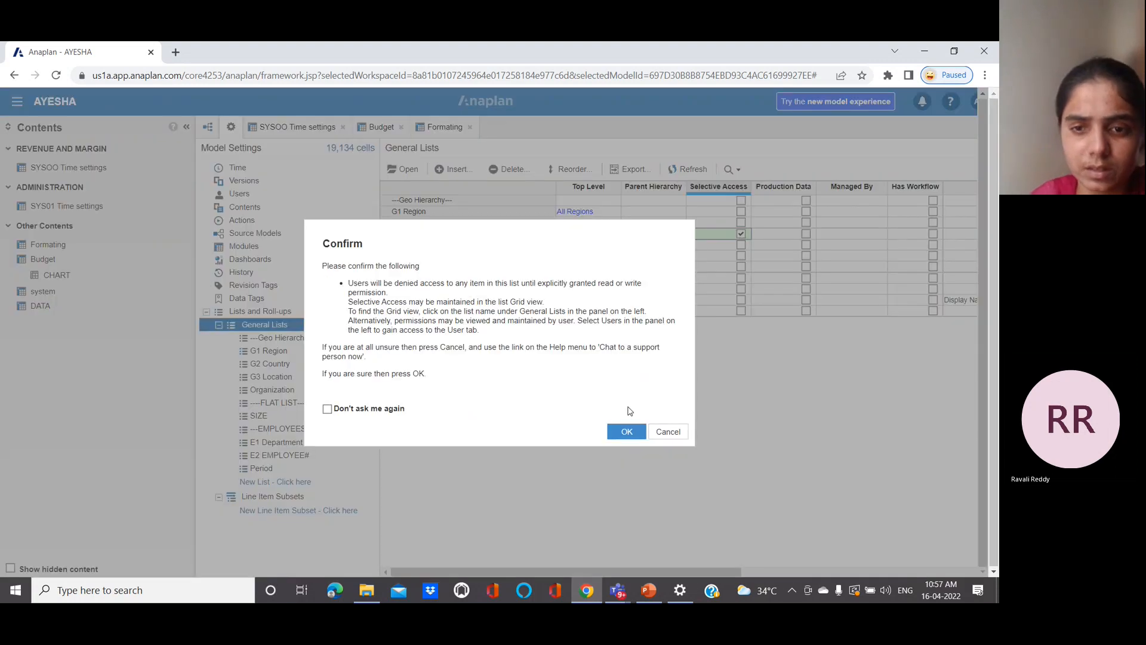
{"action": "left_click", "coordinate": [625, 431]}
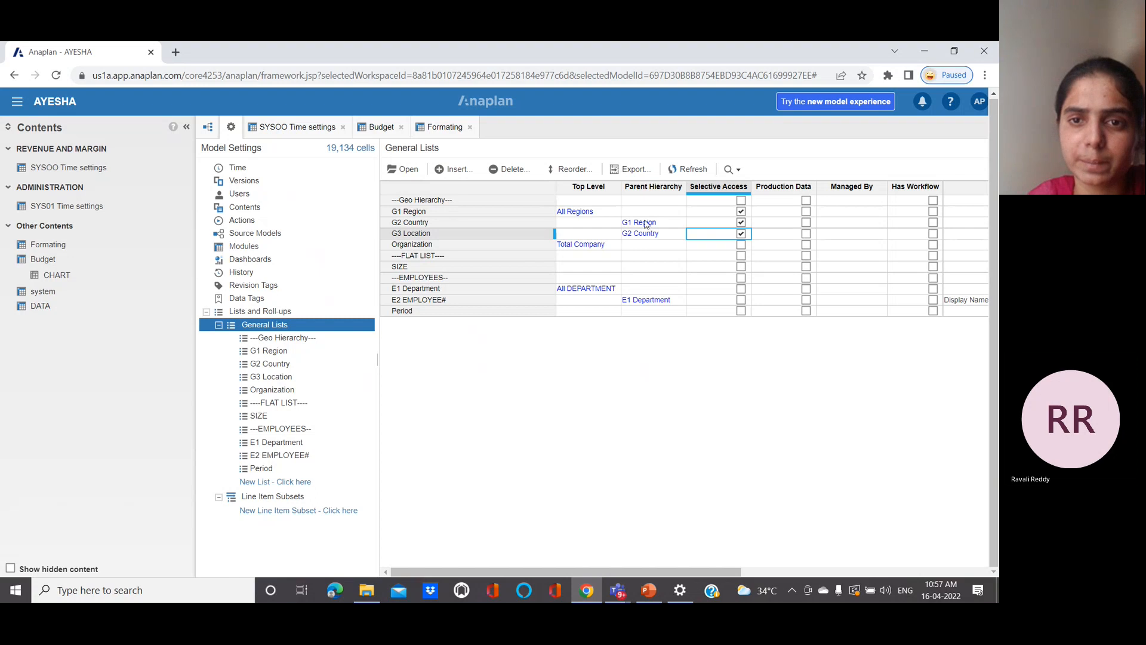
{"action": "left_click", "coordinate": [740, 233]}
{"action": "left_click", "coordinate": [741, 222]}
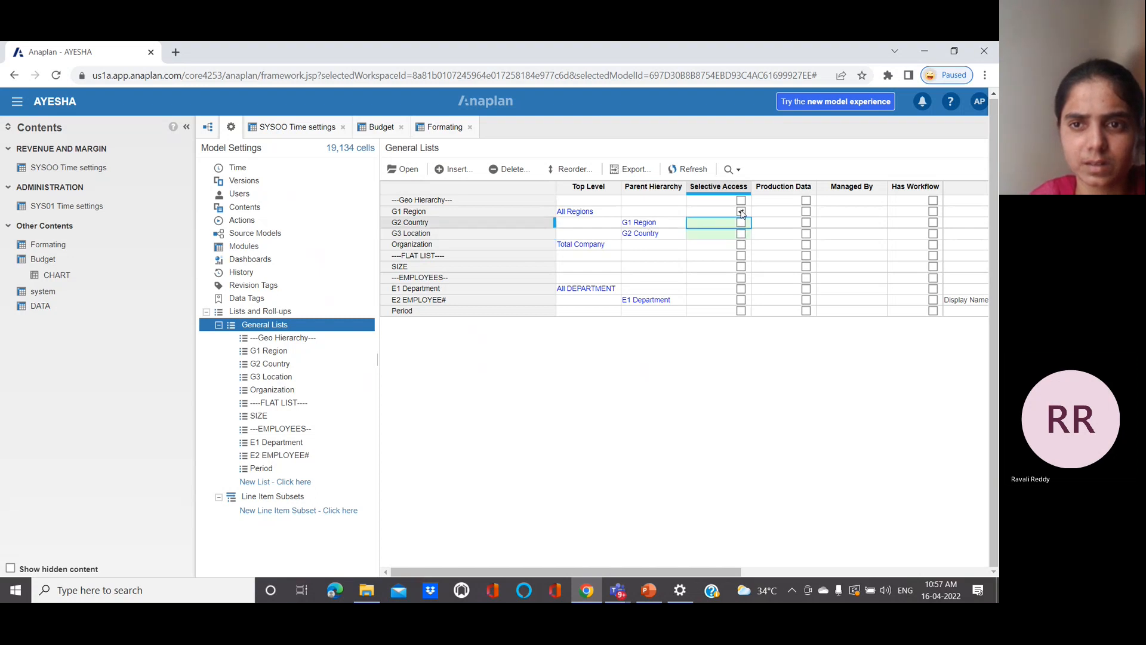
{"action": "left_click", "coordinate": [740, 211]}
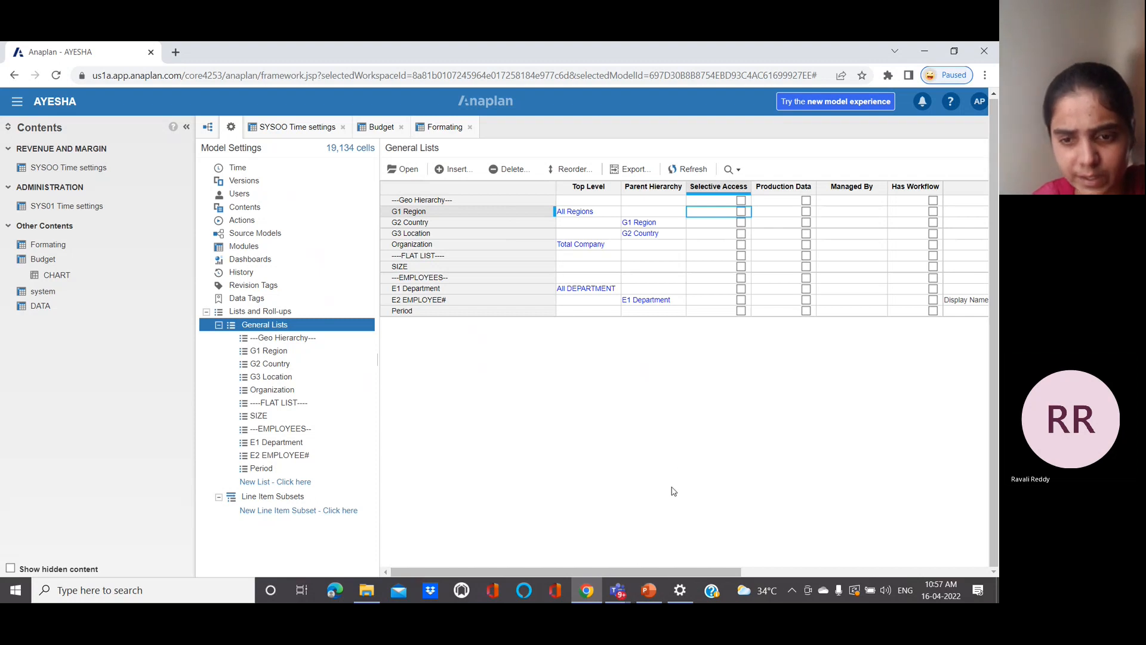
- Switch to the PowerPoint presentation and advance from the Using Select levels slide to the User Experience slide
{"action": "mouse_move", "coordinate": [650, 599]}
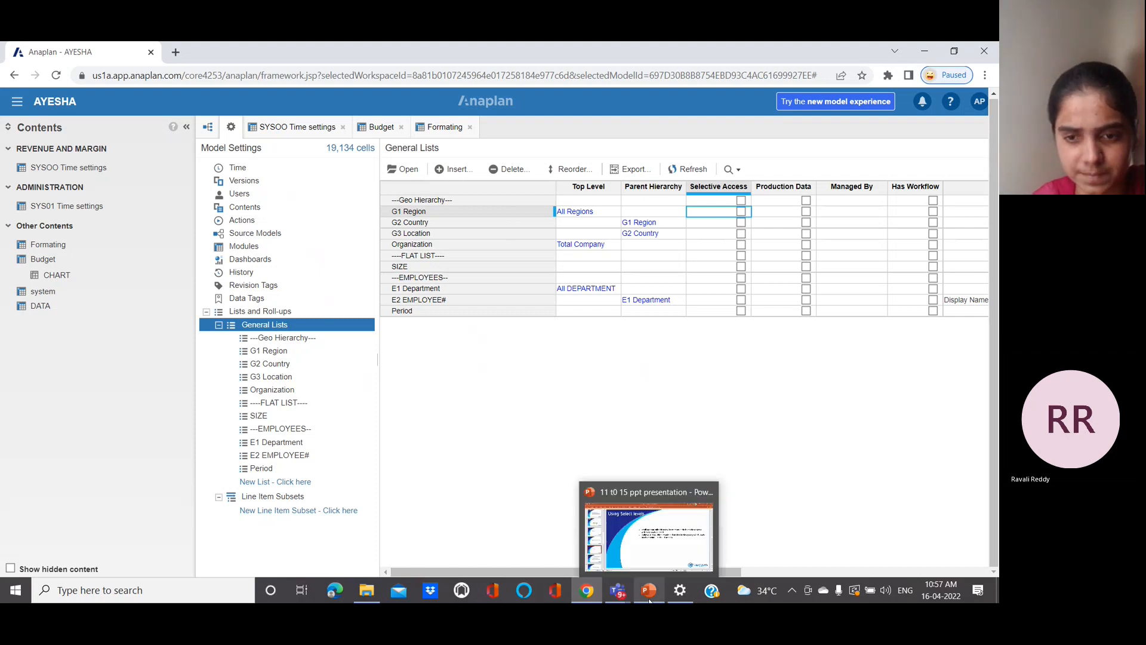
{"action": "left_click", "coordinate": [650, 565]}
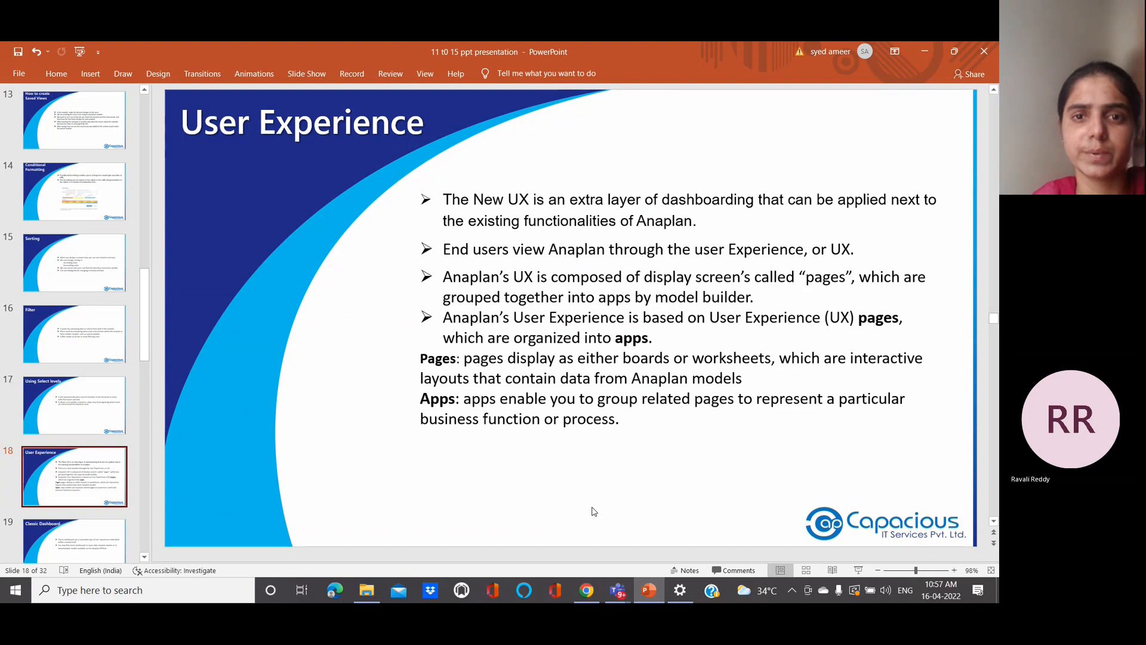
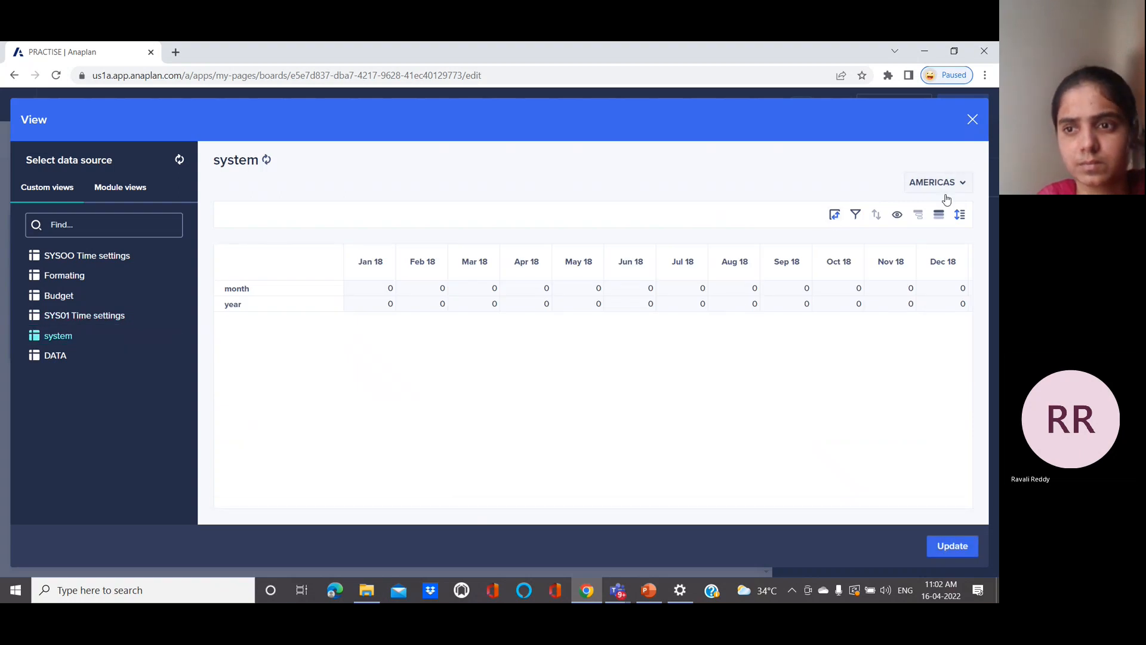
- Apply the system view to the PRACTISE board's grid card and allow users to edit its cell data
{"action": "left_click", "coordinate": [951, 554]}
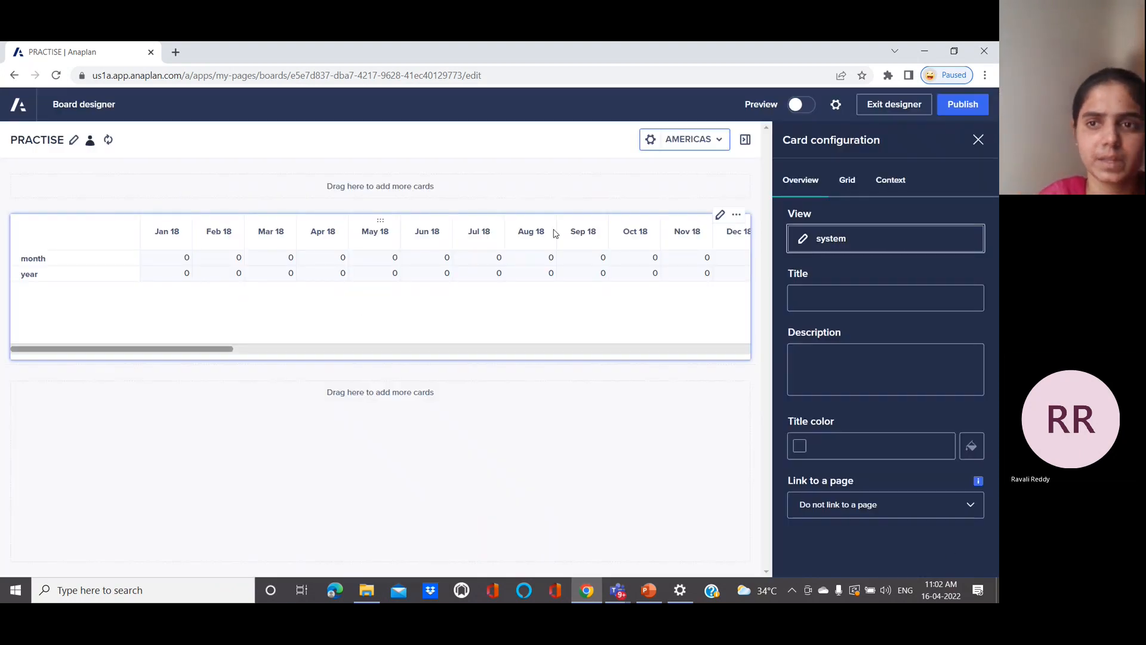
{"action": "left_click", "coordinate": [846, 182]}
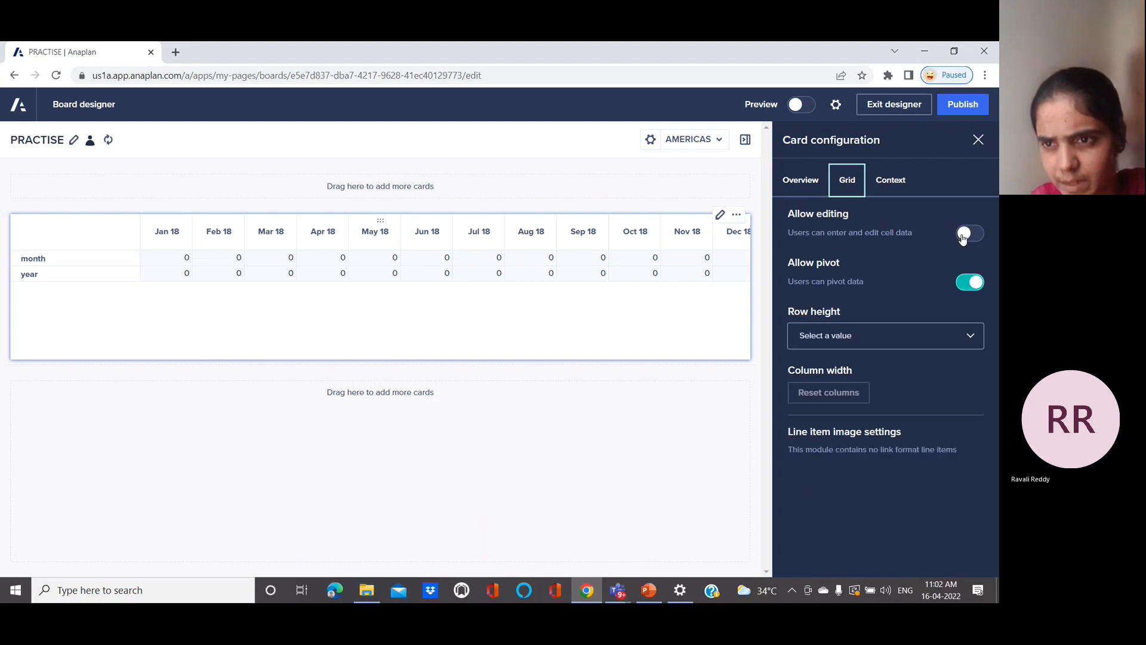
{"action": "left_click", "coordinate": [965, 235]}
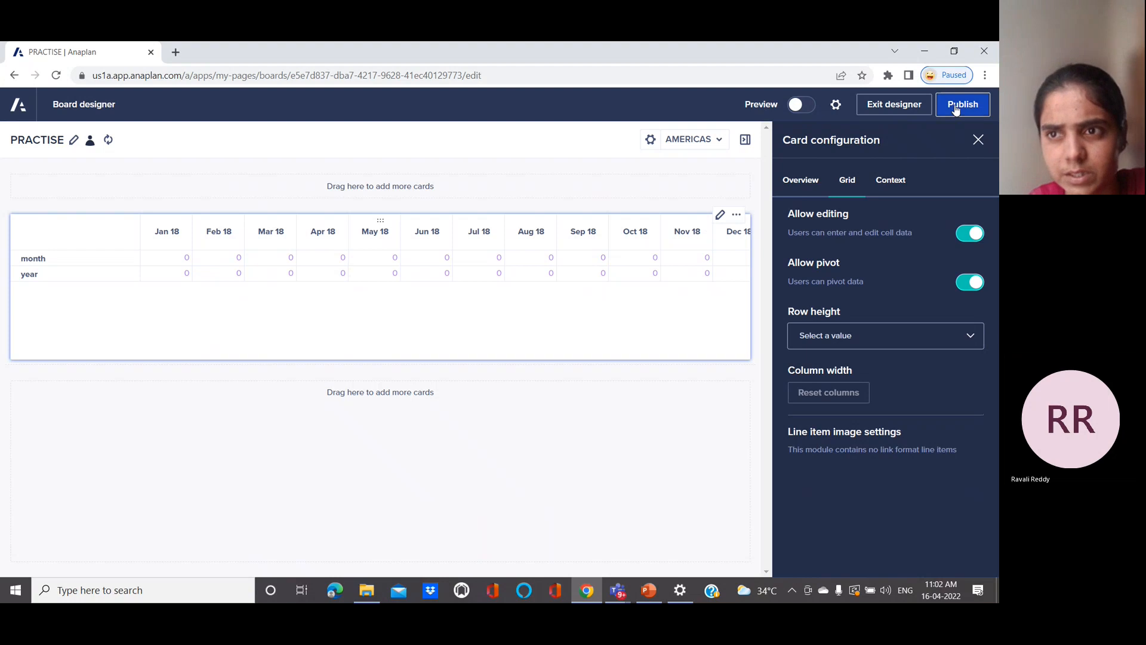
- Publish the PRACTISE board and enter 1 for month and 2 for year under Jan 18
{"action": "left_click", "coordinate": [955, 108]}
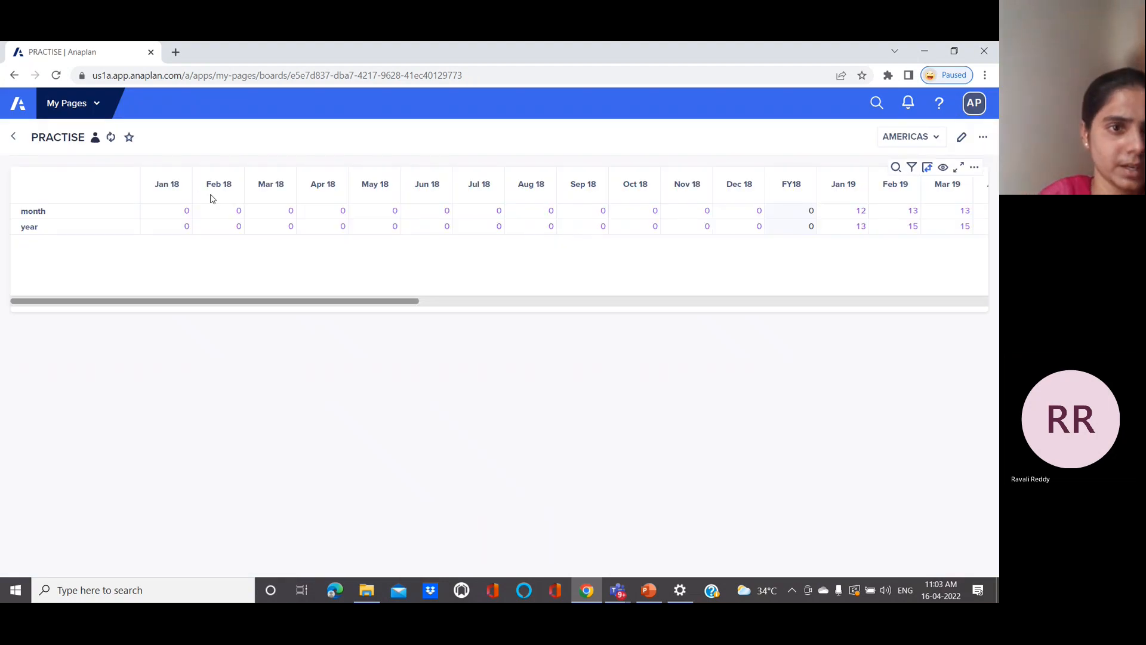
{"action": "left_click", "coordinate": [186, 214]}
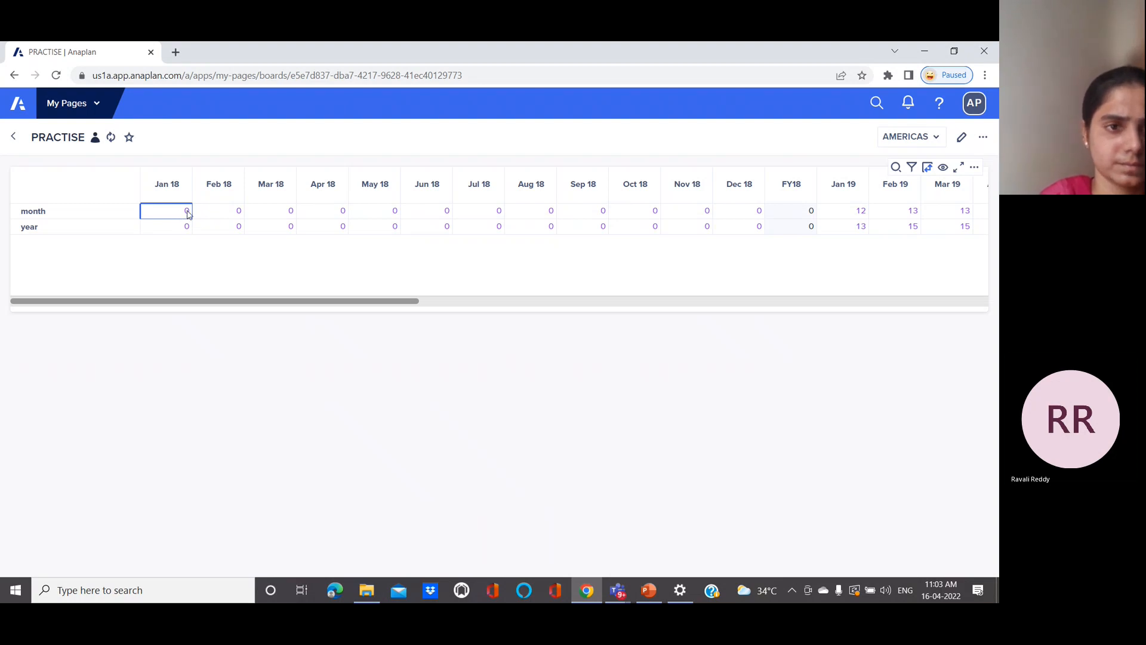
{"action": "left_click", "coordinate": [222, 213]}
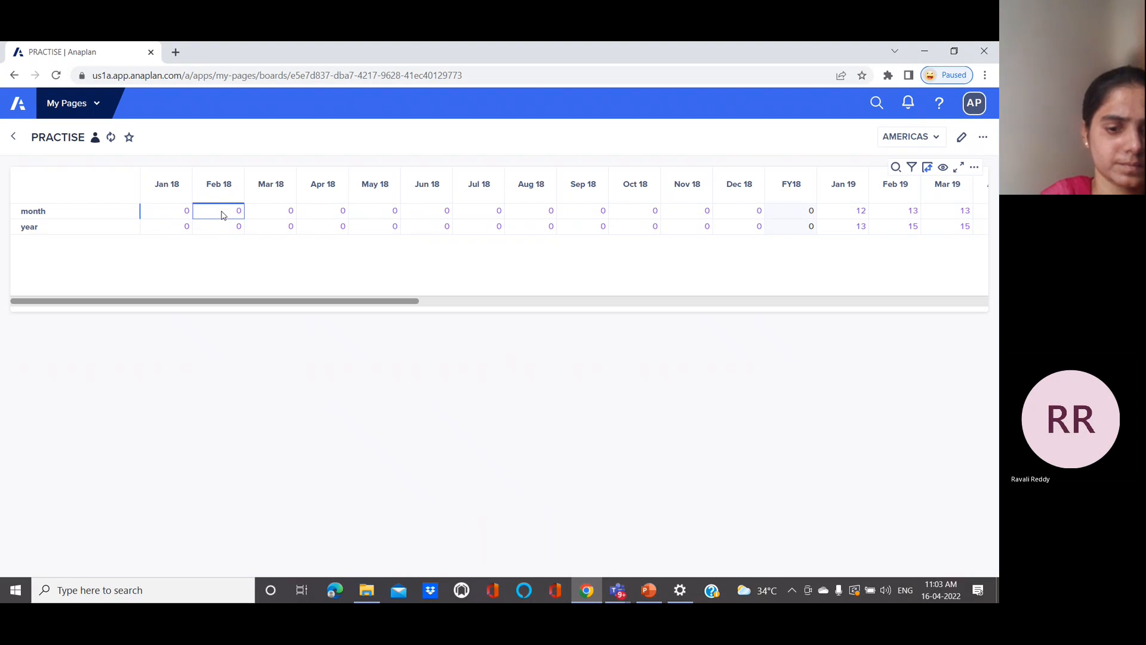
{"action": "left_click", "coordinate": [155, 213]}
{"action": "type", "text": "1"}
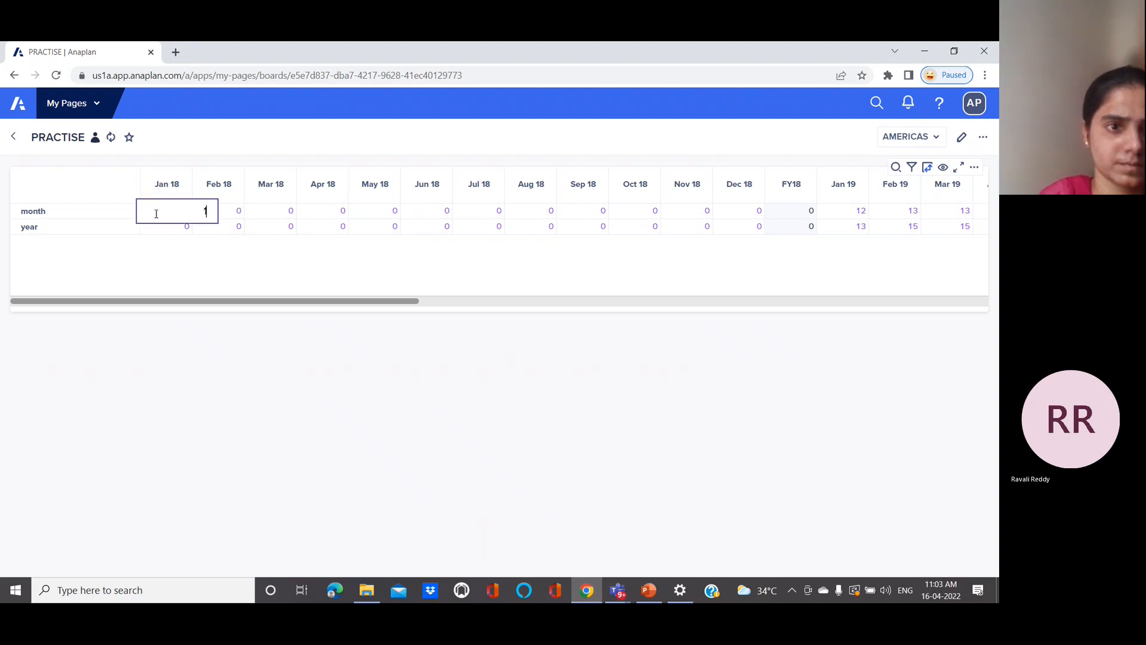
{"action": "key", "text": "Return"}
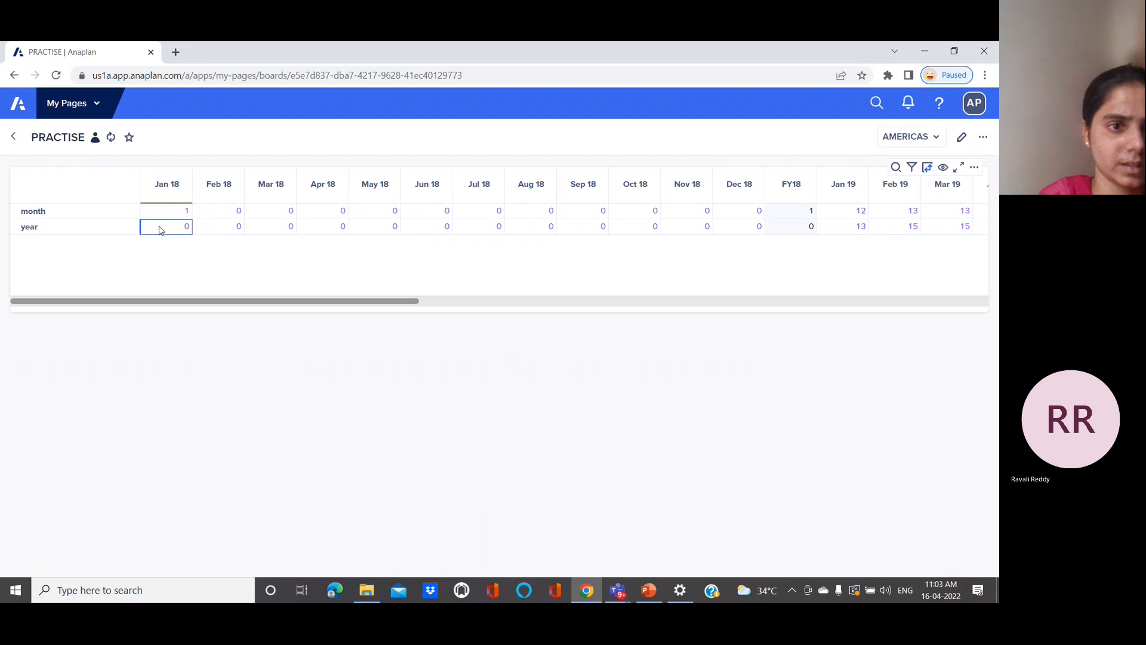
{"action": "type", "text": "2"}
{"action": "key", "text": "BackSpace"}
{"action": "type", "text": "2"}
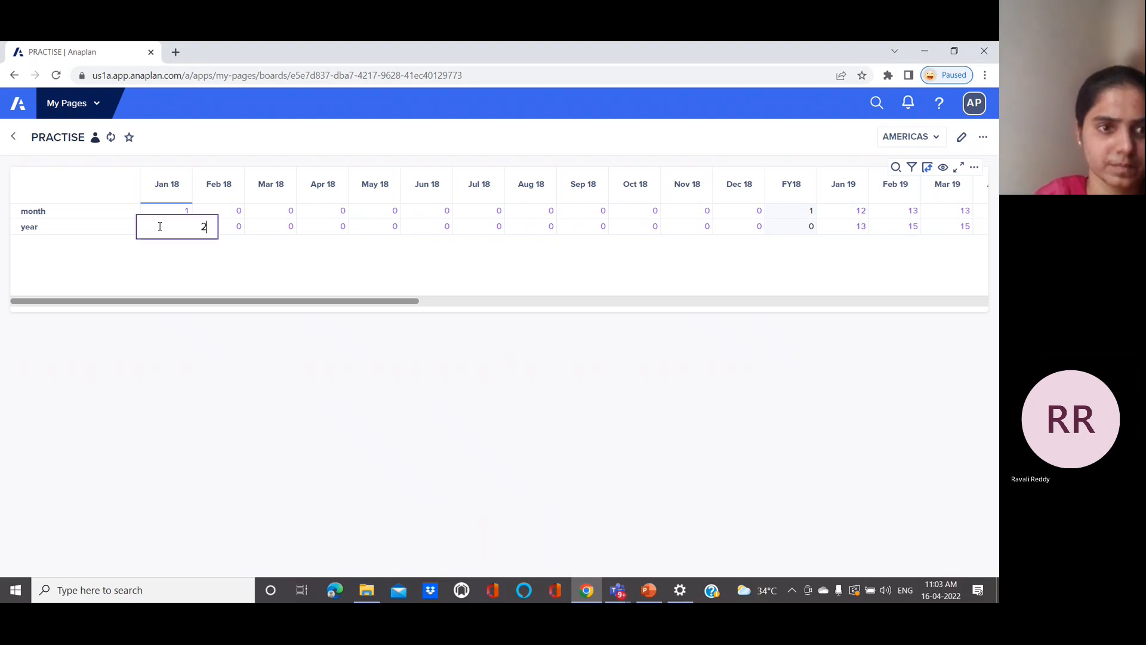
{"action": "key", "text": "Return"}
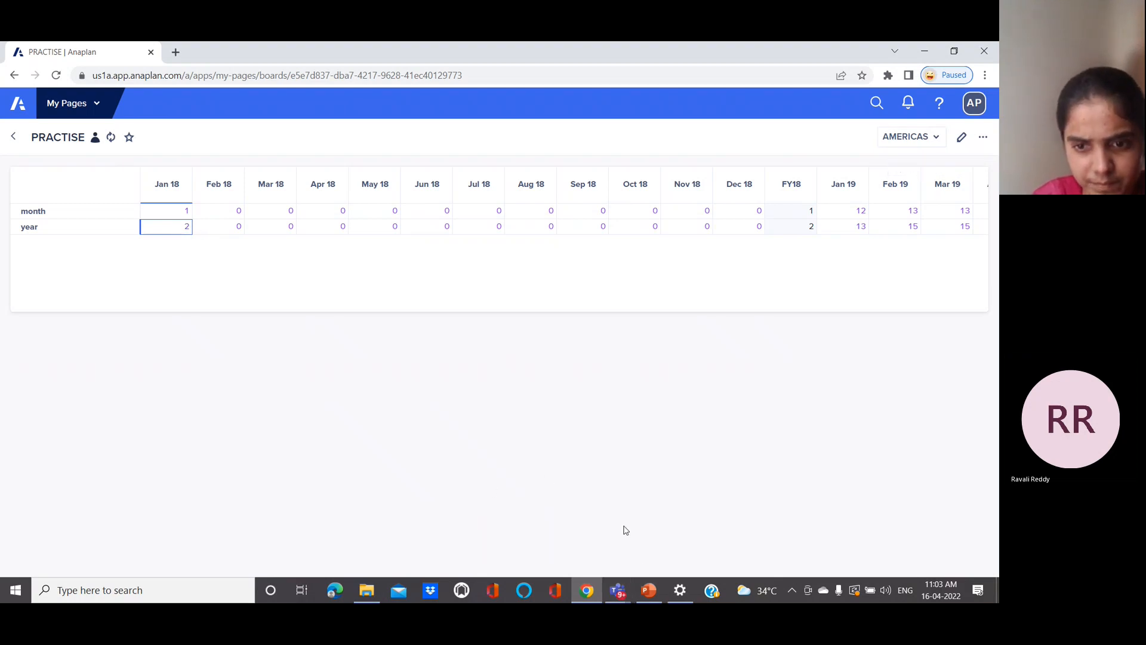
- Switch to the PowerPoint presentation to review the slide on Grid and Chart cards
{"action": "mouse_move", "coordinate": [648, 590]}
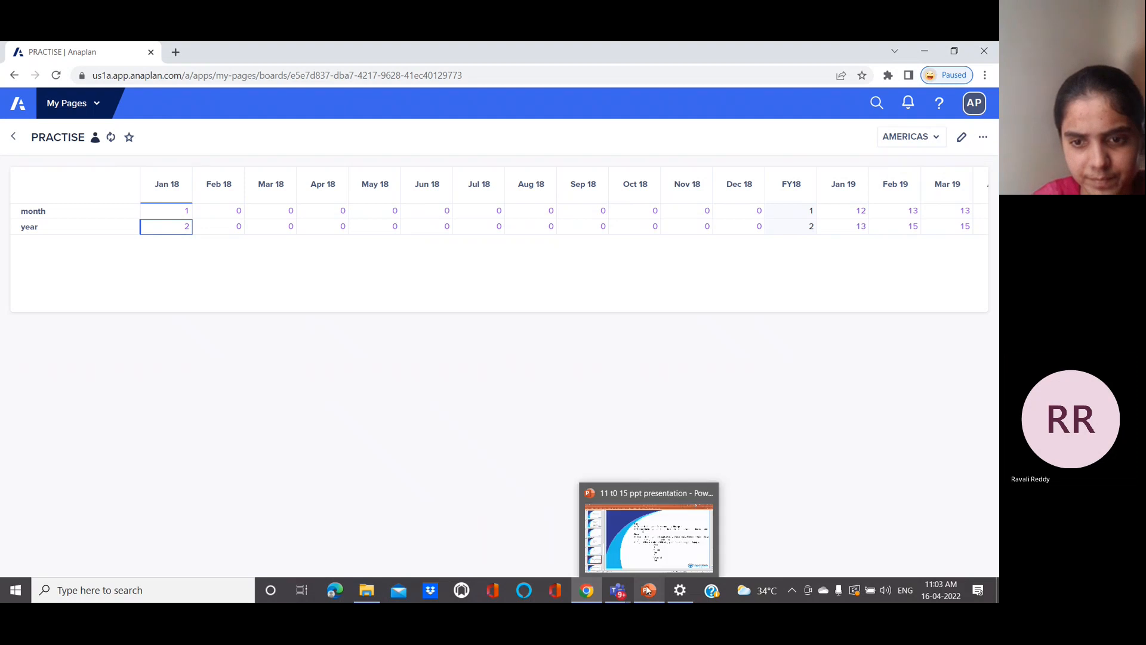
{"action": "left_click", "coordinate": [637, 556]}
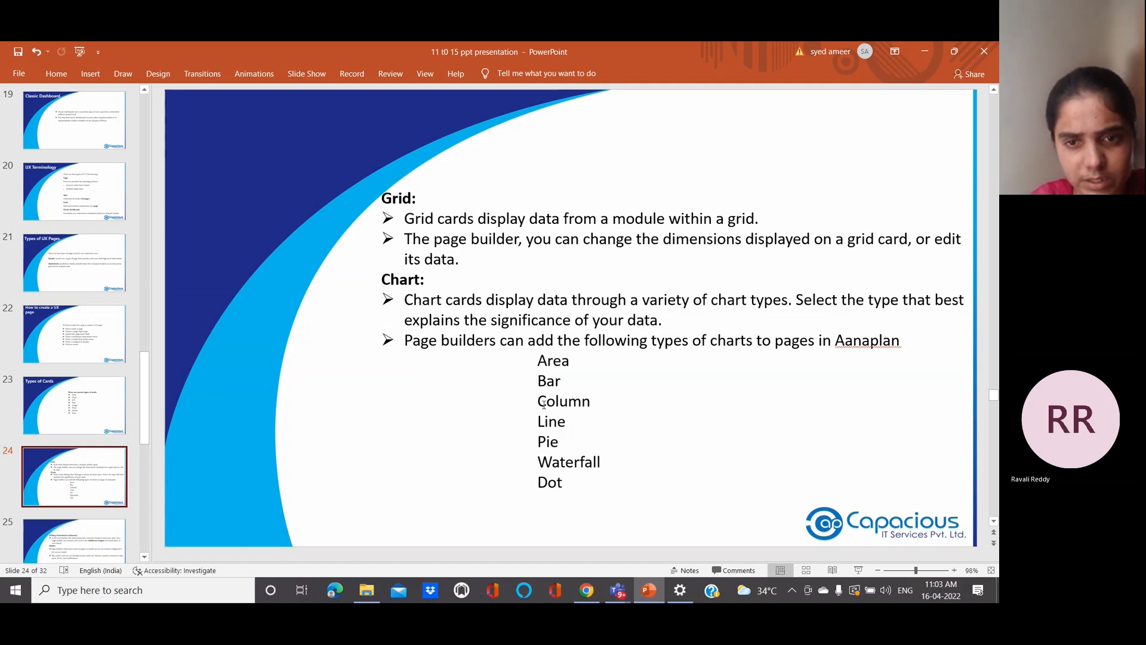
- Switch to the PRACTISE board in Anaplan, open it for editing and add a chart card below the grid card
{"action": "mouse_move", "coordinate": [649, 590]}
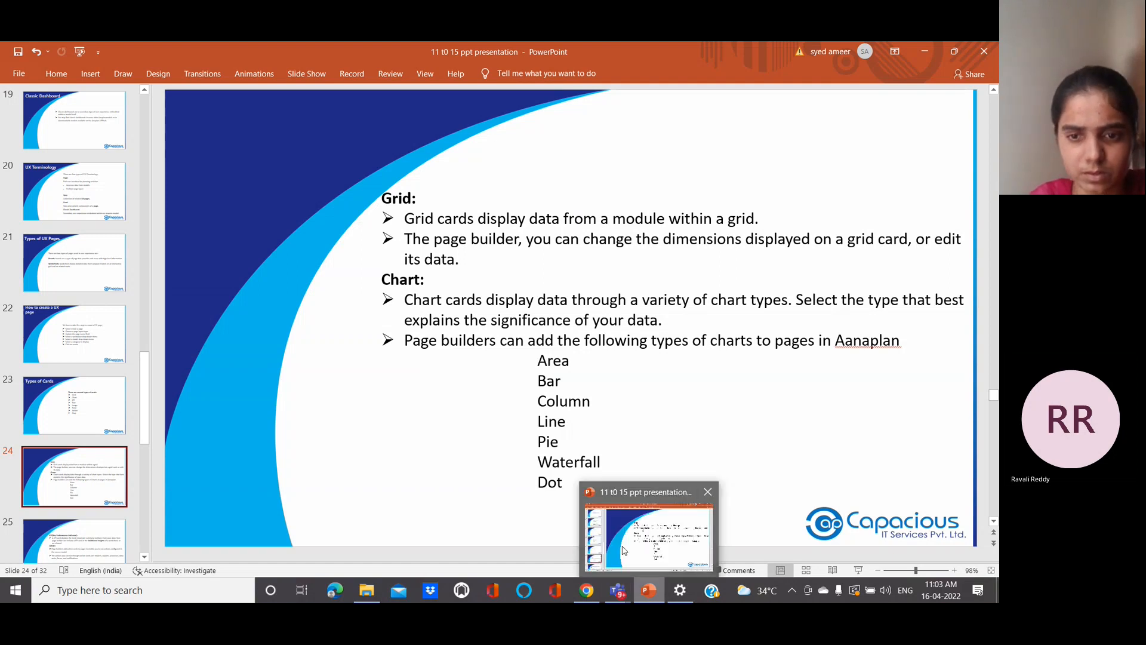
{"action": "mouse_move", "coordinate": [588, 588]}
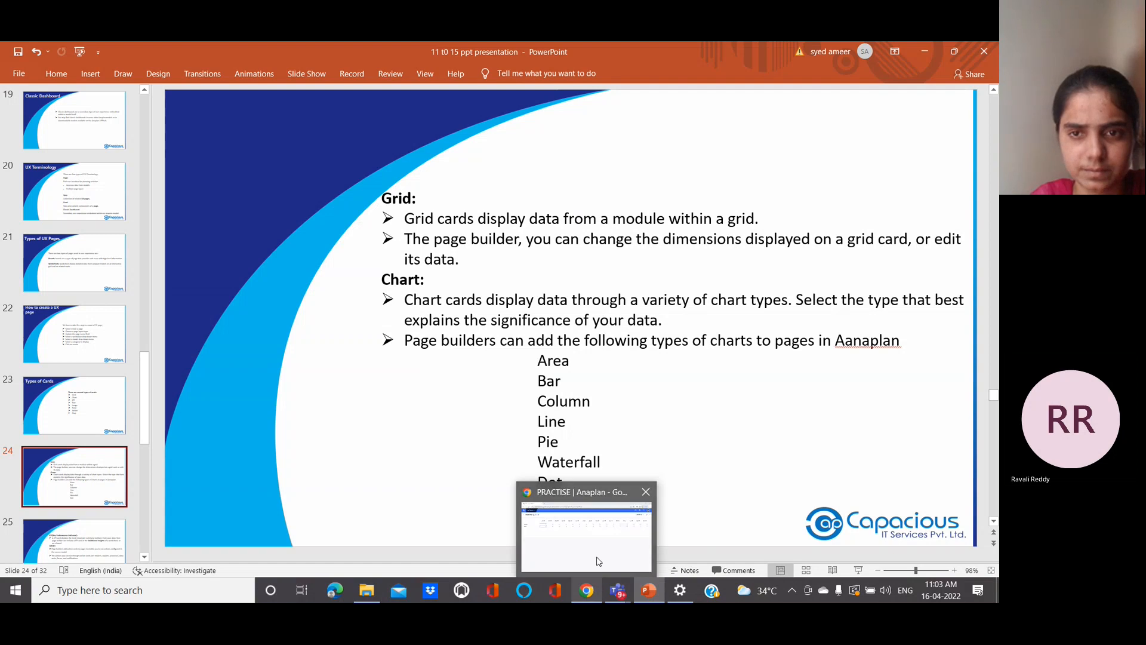
{"action": "left_click", "coordinate": [598, 561]}
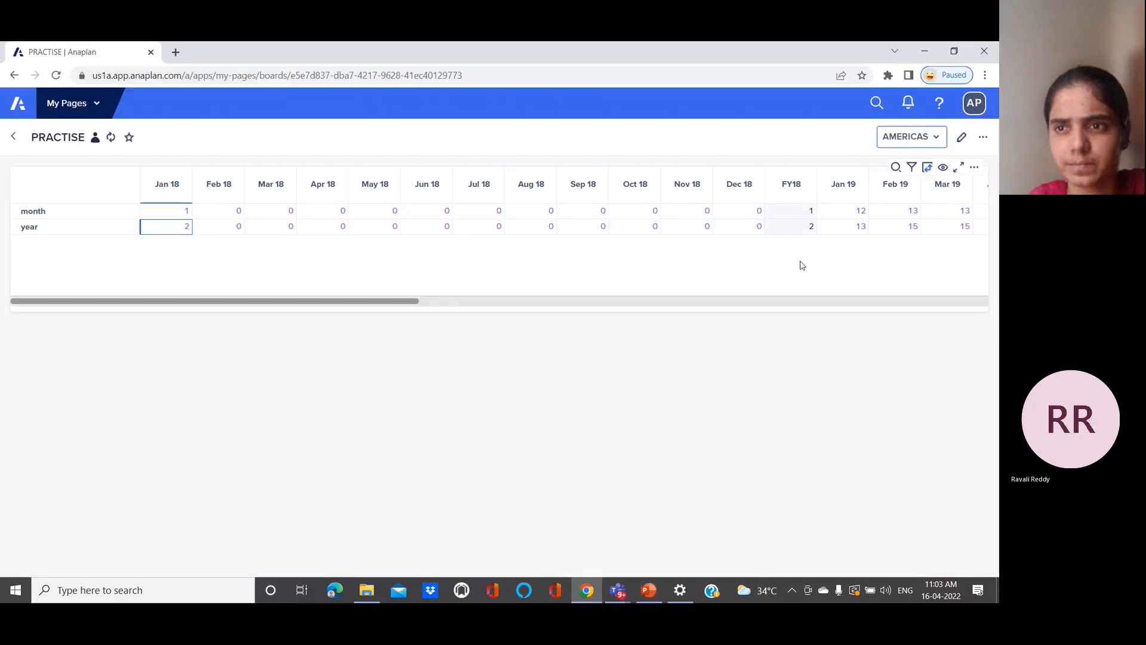
{"action": "left_click", "coordinate": [962, 138]}
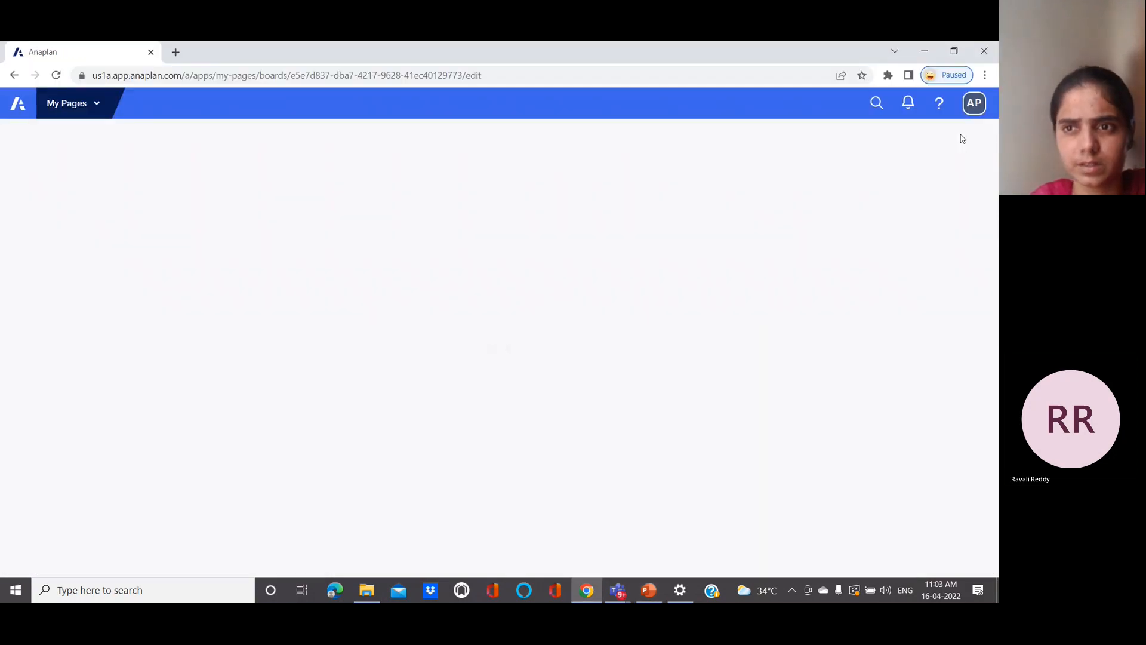
{"action": "left_click_drag", "start_coordinate": [910, 206], "coordinate": [371, 463]}
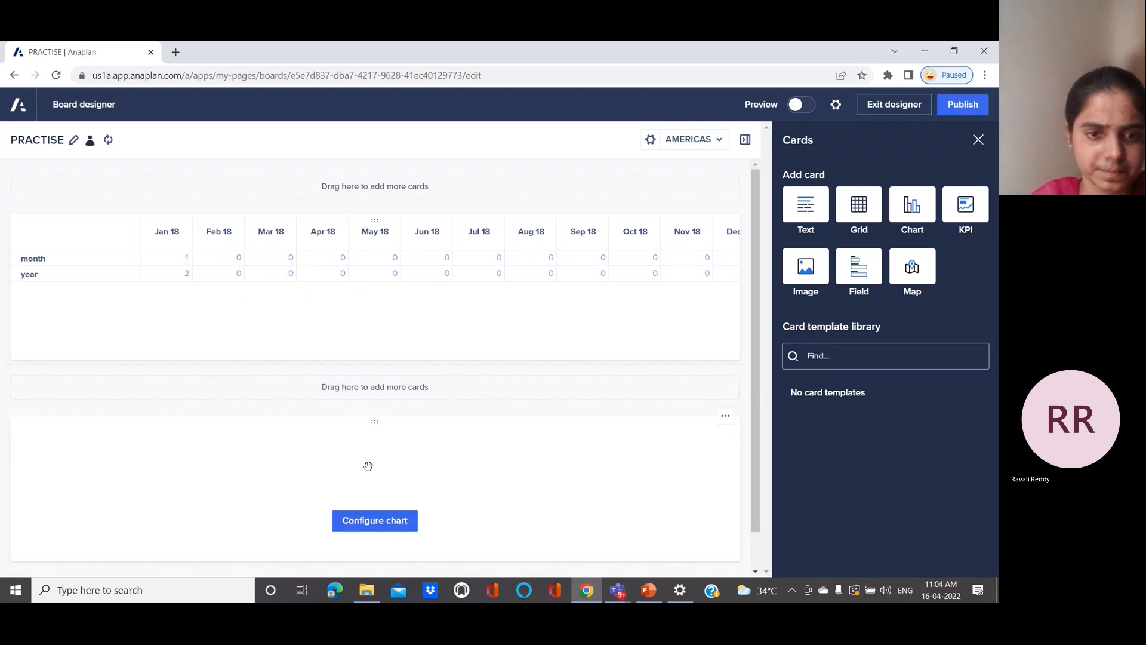
- Configure the new chart card to use the system custom view as its data source
{"action": "left_click", "coordinate": [382, 522]}
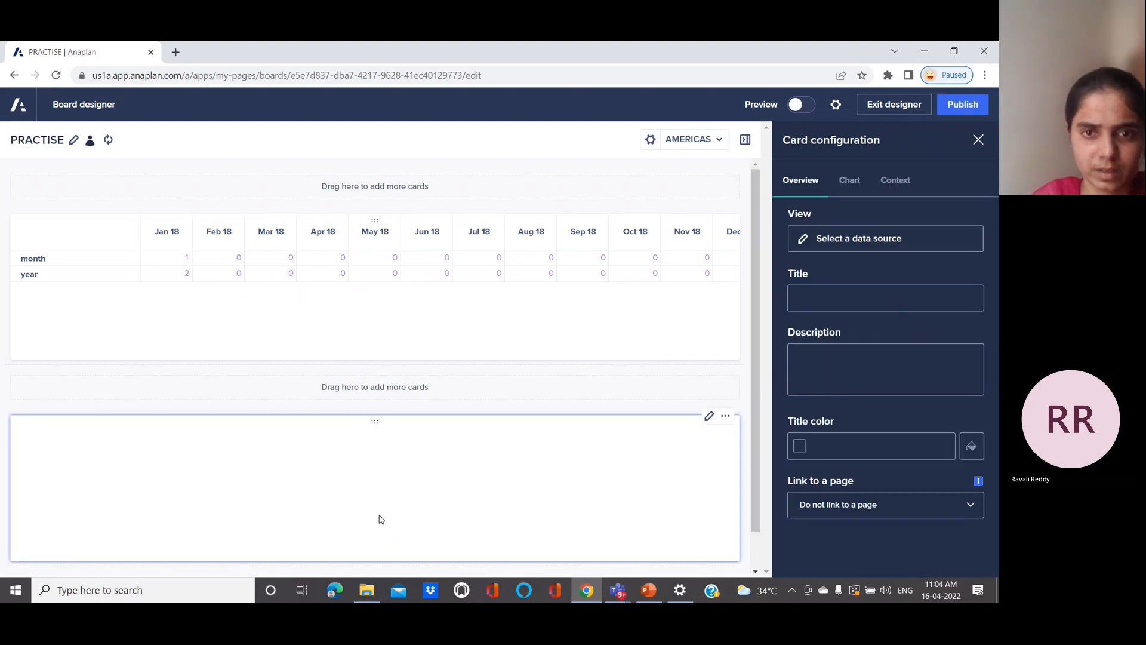
{"action": "left_click", "coordinate": [895, 238]}
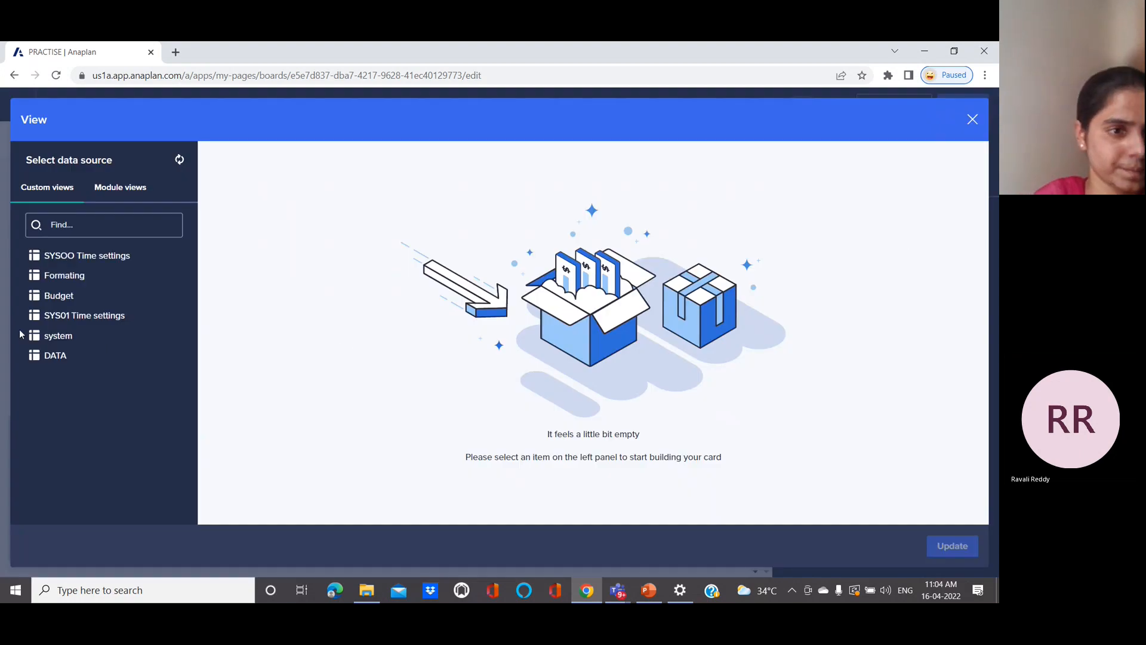
{"action": "left_click", "coordinate": [61, 337]}
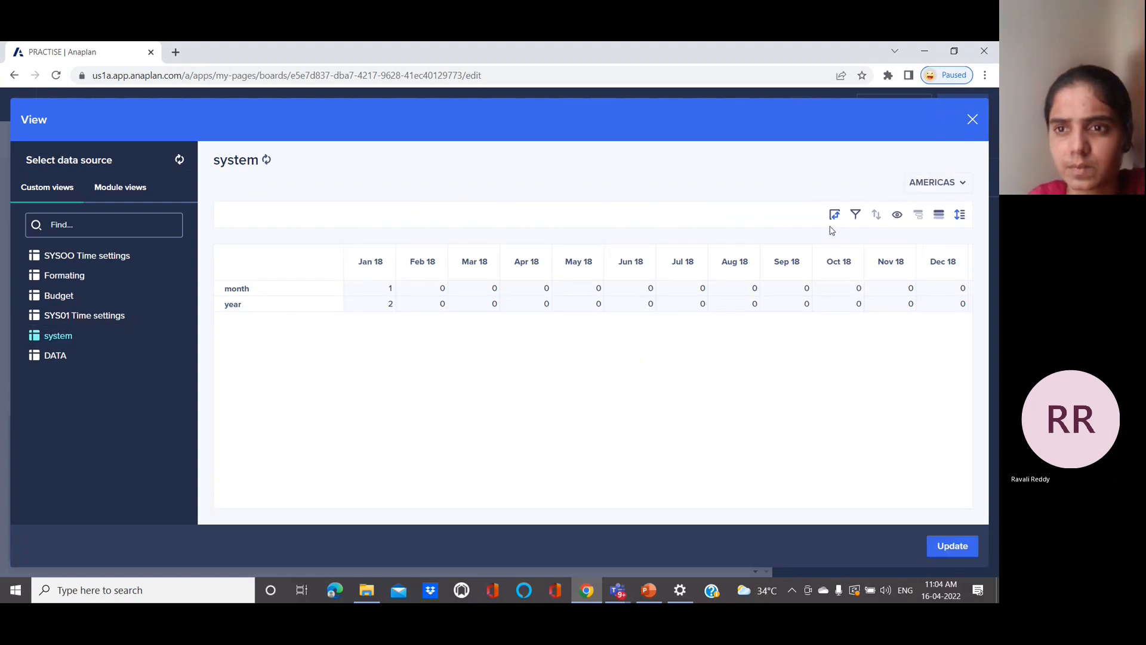
{"action": "left_click", "coordinate": [939, 546]}
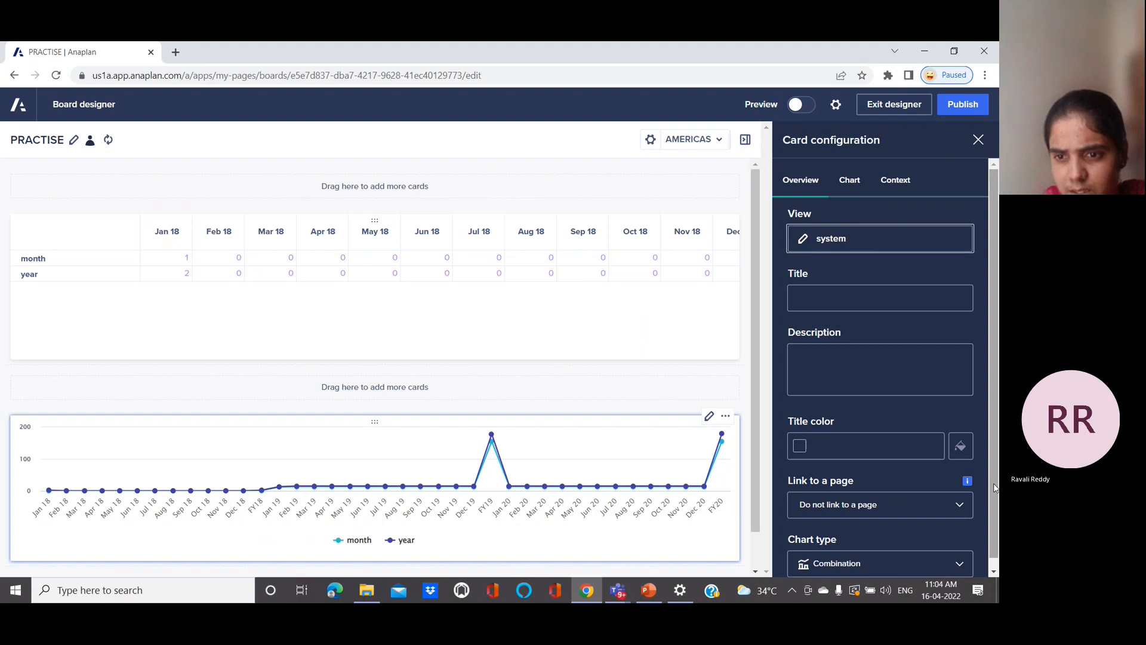
- Try the Area, Bar, Column and Donut chart types in turn on the chart card
{"action": "scroll", "coordinate": [993, 488], "scroll_direction": "down", "scroll_amount": 1}
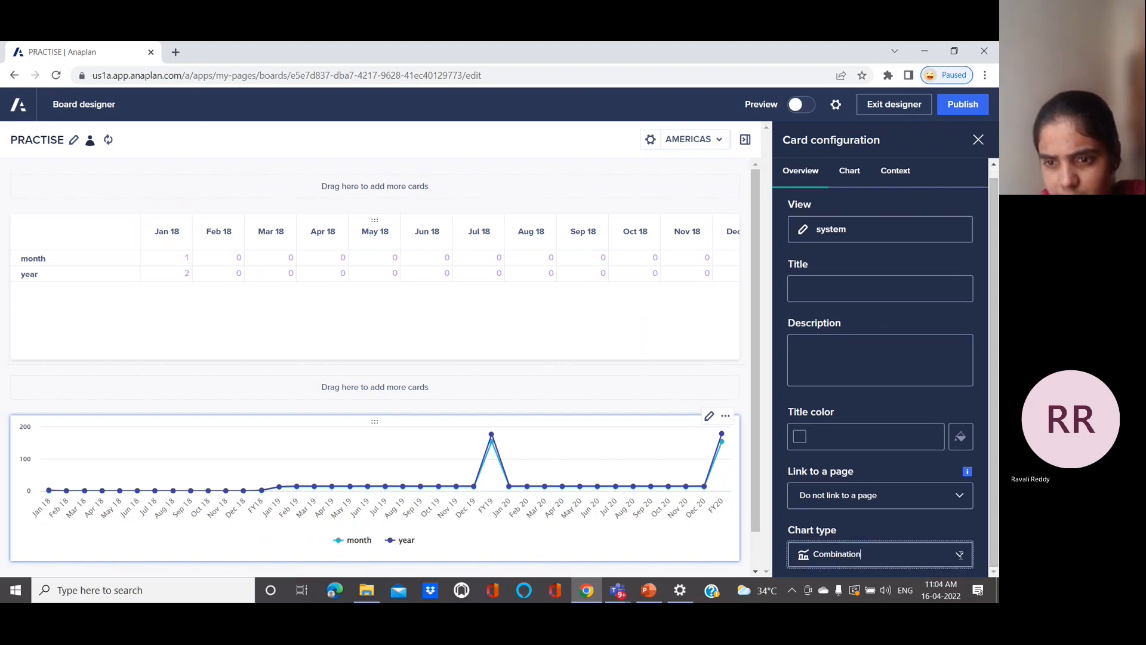
{"action": "left_click", "coordinate": [960, 555]}
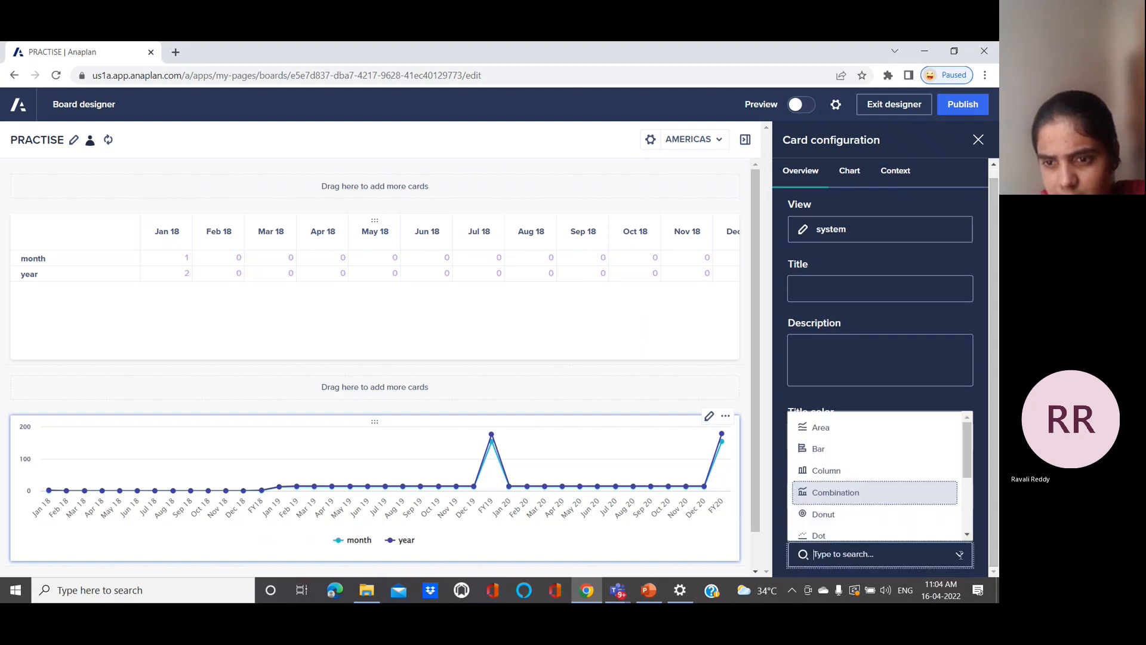
{"action": "left_click", "coordinate": [886, 437]}
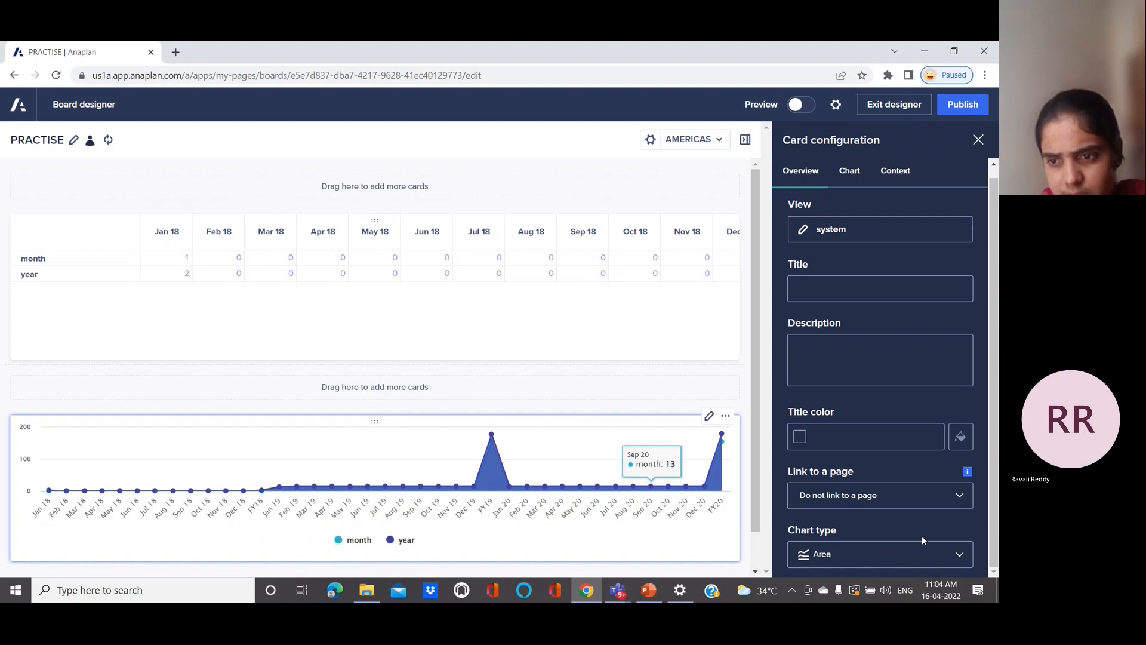
{"action": "left_click", "coordinate": [860, 553]}
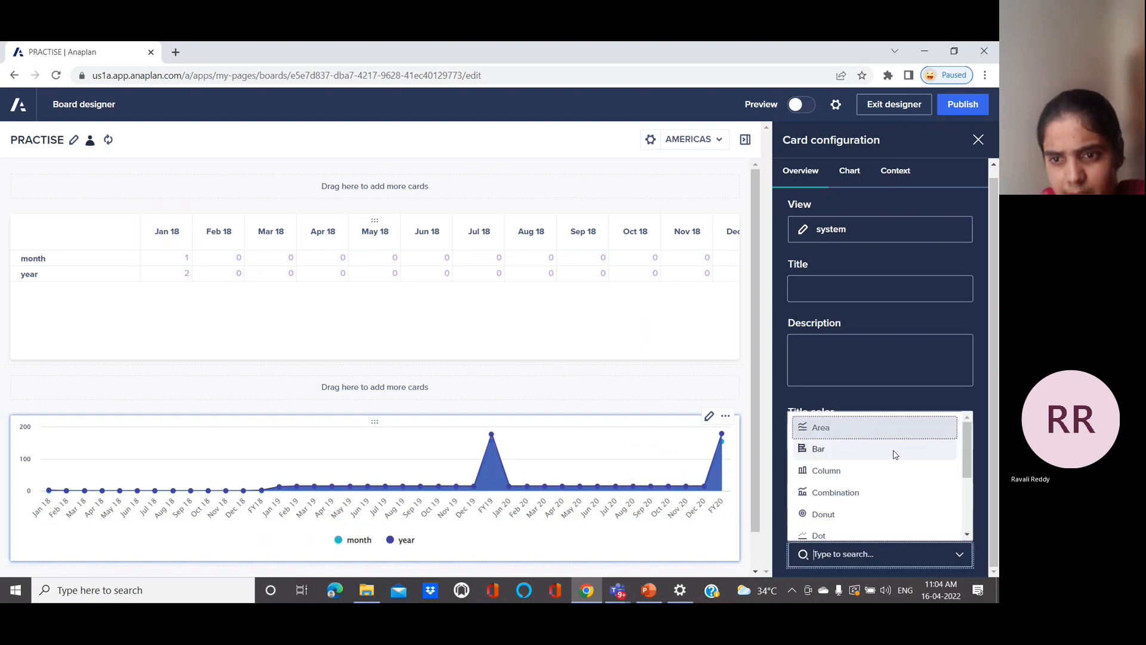
{"action": "left_click", "coordinate": [893, 451]}
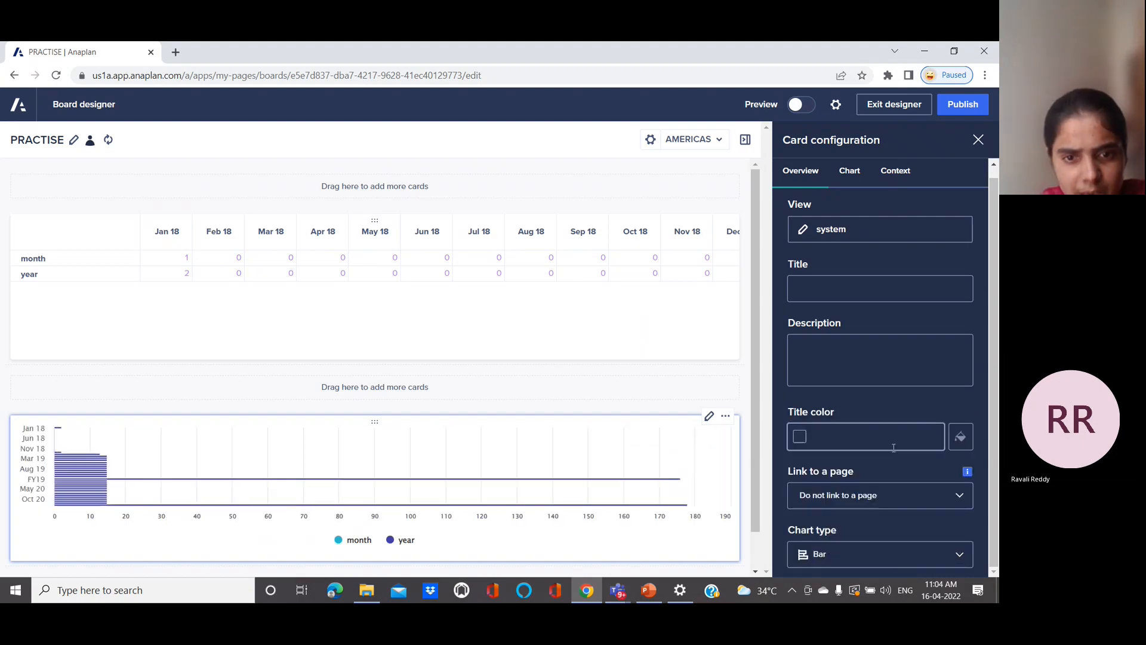
{"action": "left_click", "coordinate": [960, 556]}
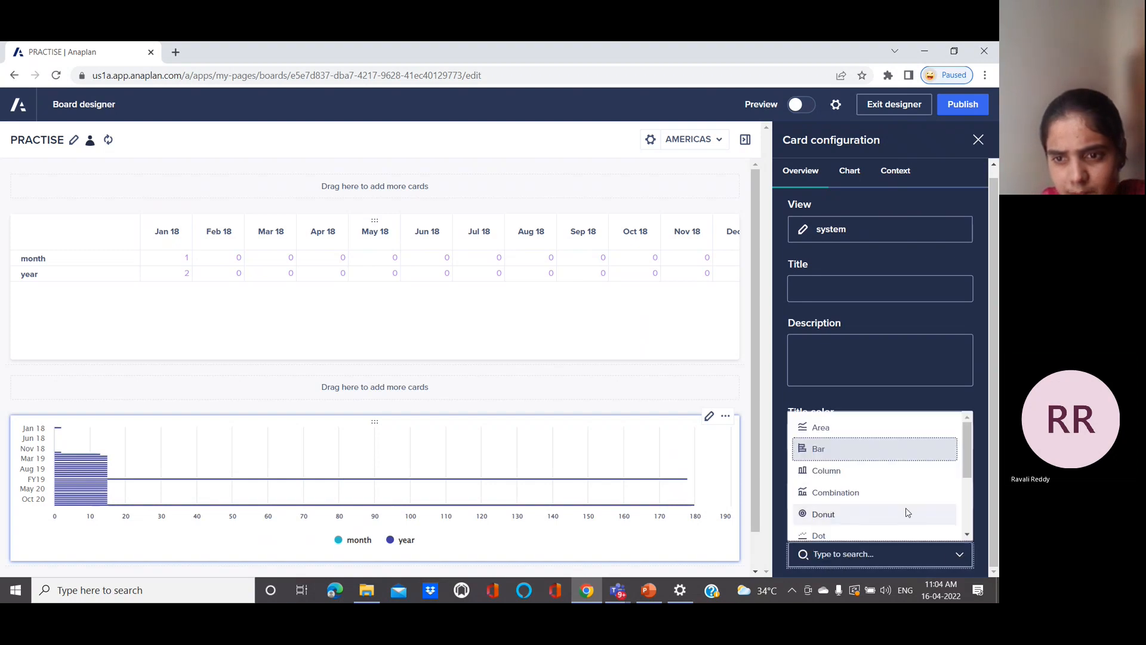
{"action": "left_click", "coordinate": [886, 472]}
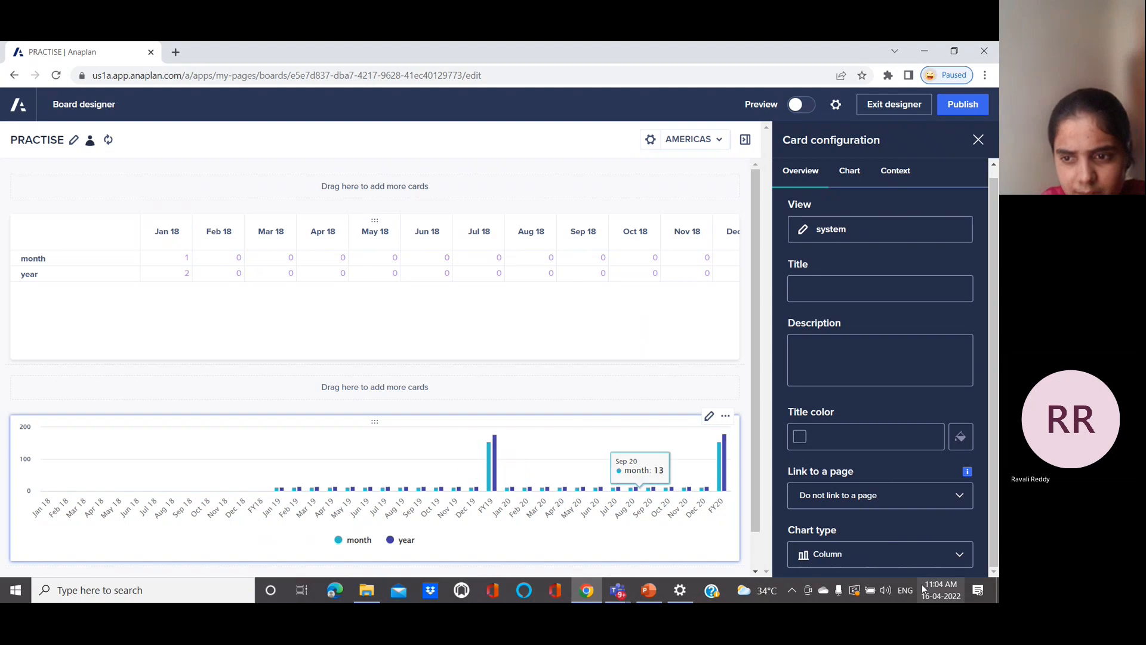
{"action": "left_click", "coordinate": [959, 553]}
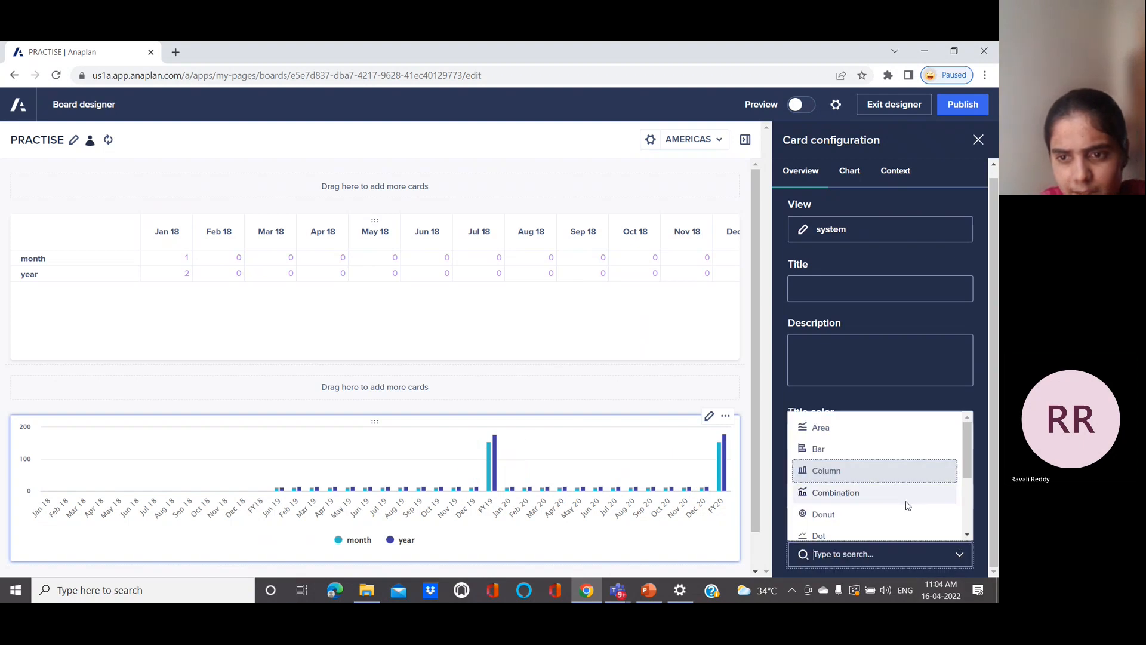
{"action": "left_click", "coordinate": [902, 524]}
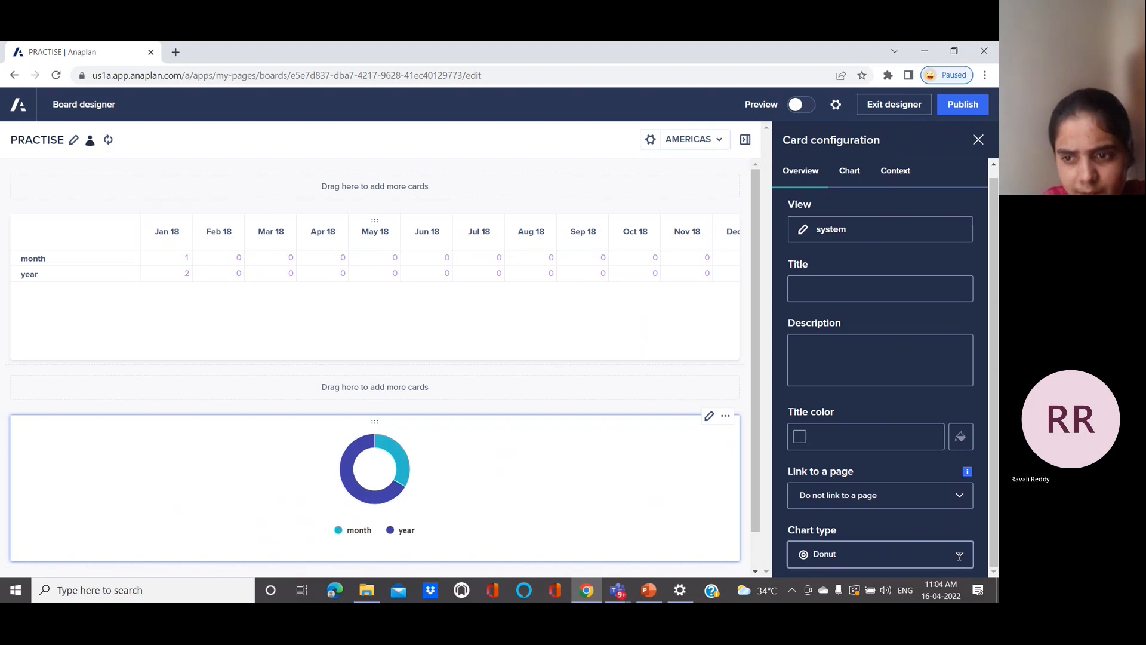
- Set the chart card's chart type to Dot
{"action": "left_click", "coordinate": [895, 546]}
{"action": "left_click", "coordinate": [882, 535]}
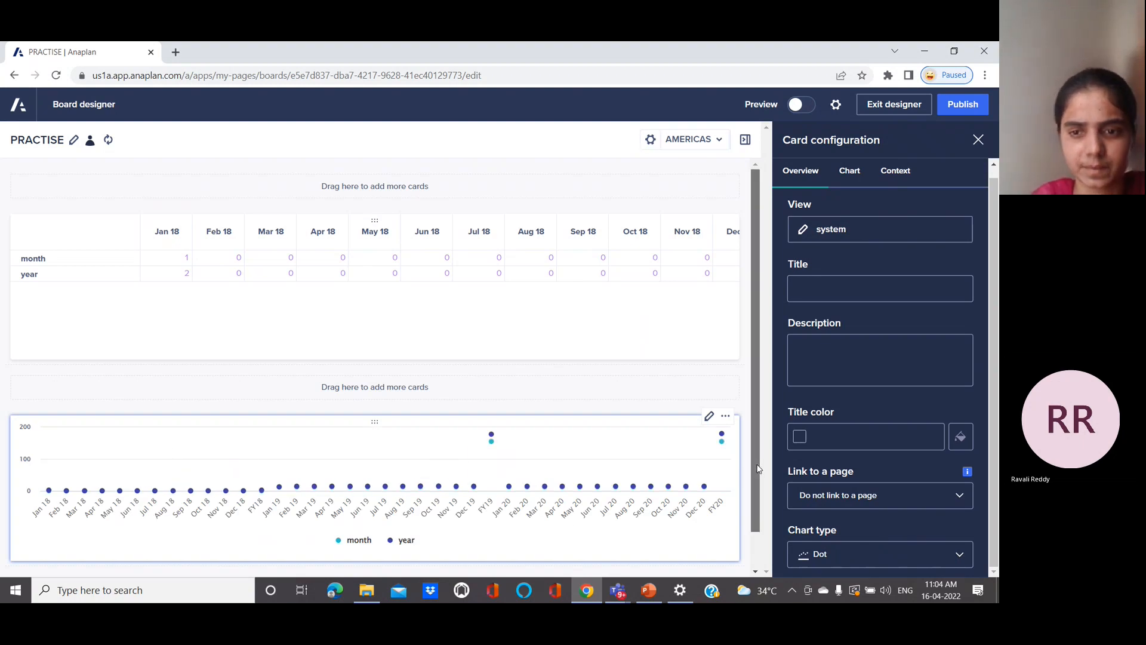
{"action": "scroll", "coordinate": [757, 468], "scroll_direction": "down", "scroll_amount": 1}
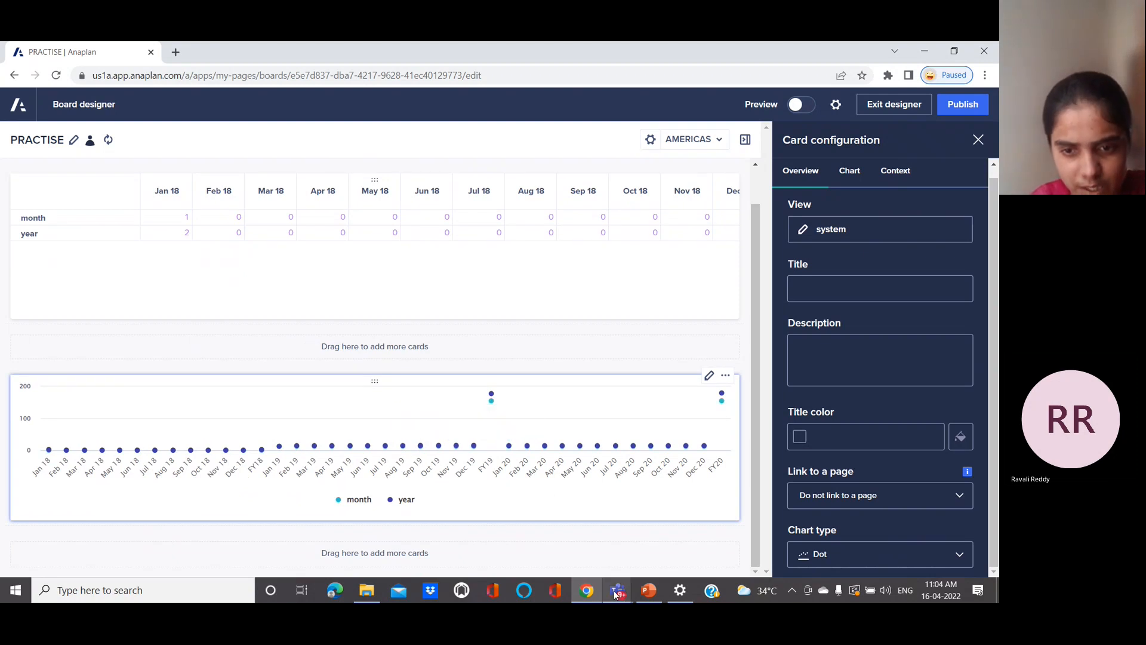
- Switch to the PowerPoint presentation and advance from the Grid and Chart slide to the KPI and Actions slide
{"action": "mouse_move", "coordinate": [648, 590]}
{"action": "left_click", "coordinate": [638, 536]}
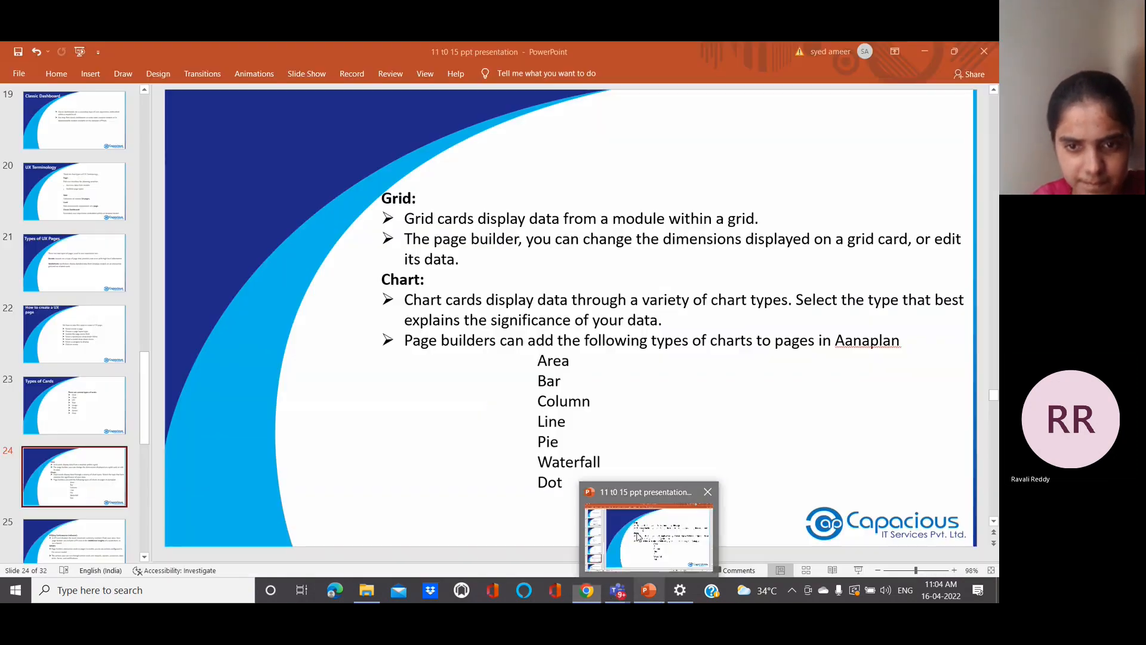
{"action": "scroll", "coordinate": [481, 425], "scroll_direction": "down", "scroll_amount": 1}
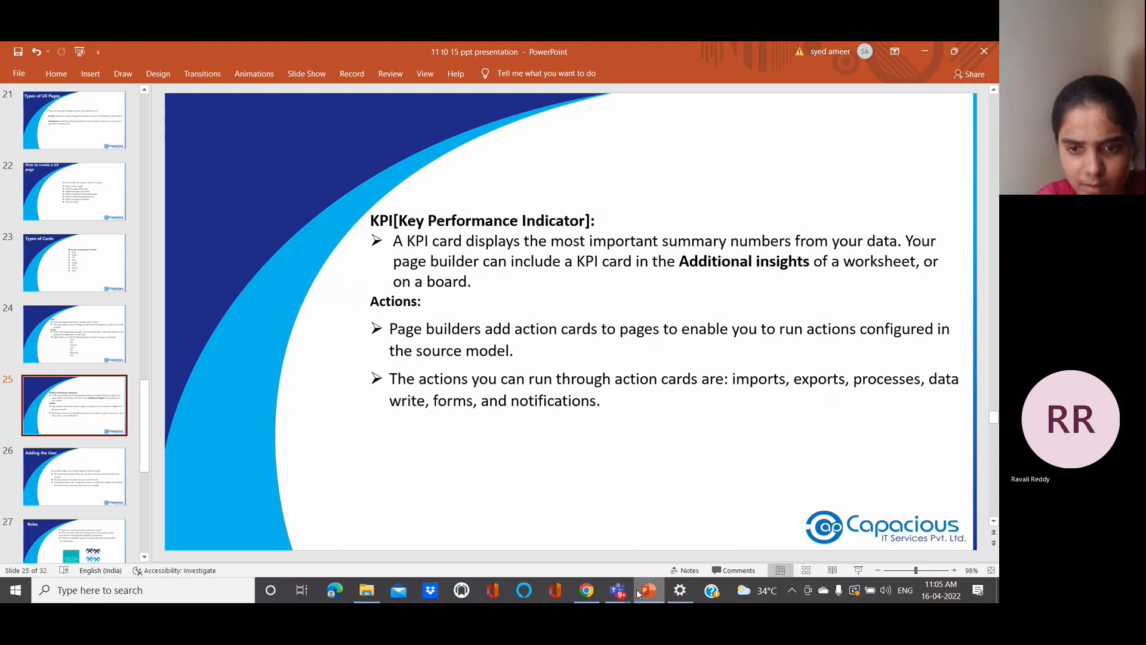
- Return to the Anaplan board designer and publish the PRACTISE board with its dot chart card
{"action": "mouse_move", "coordinate": [589, 593]}
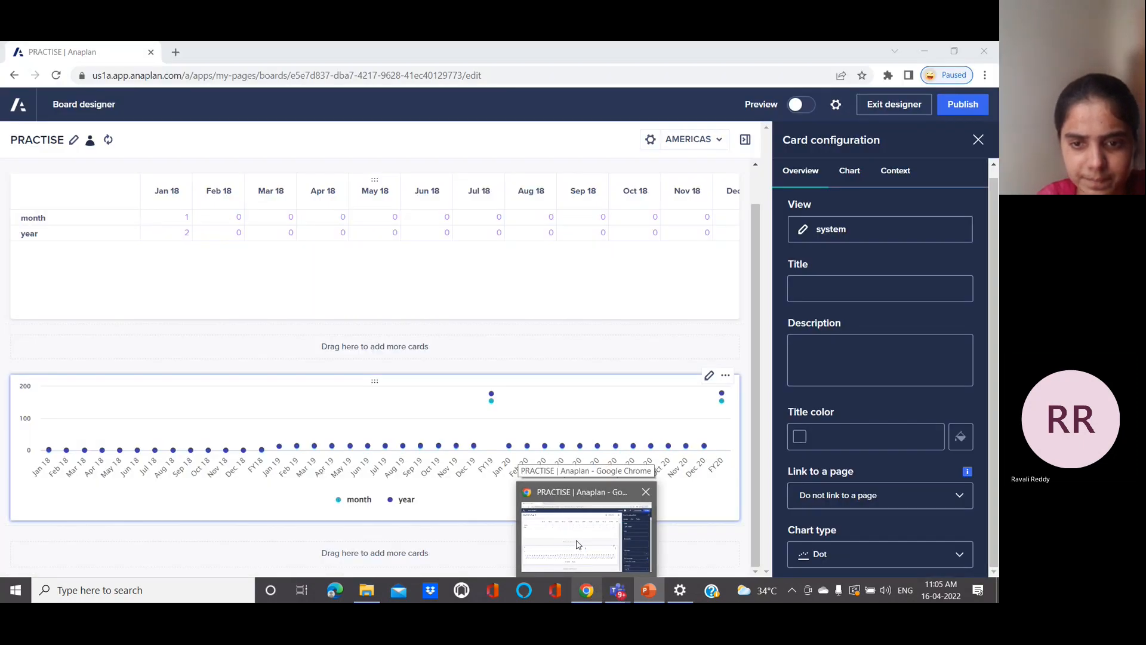
{"action": "mouse_move", "coordinate": [649, 595]}
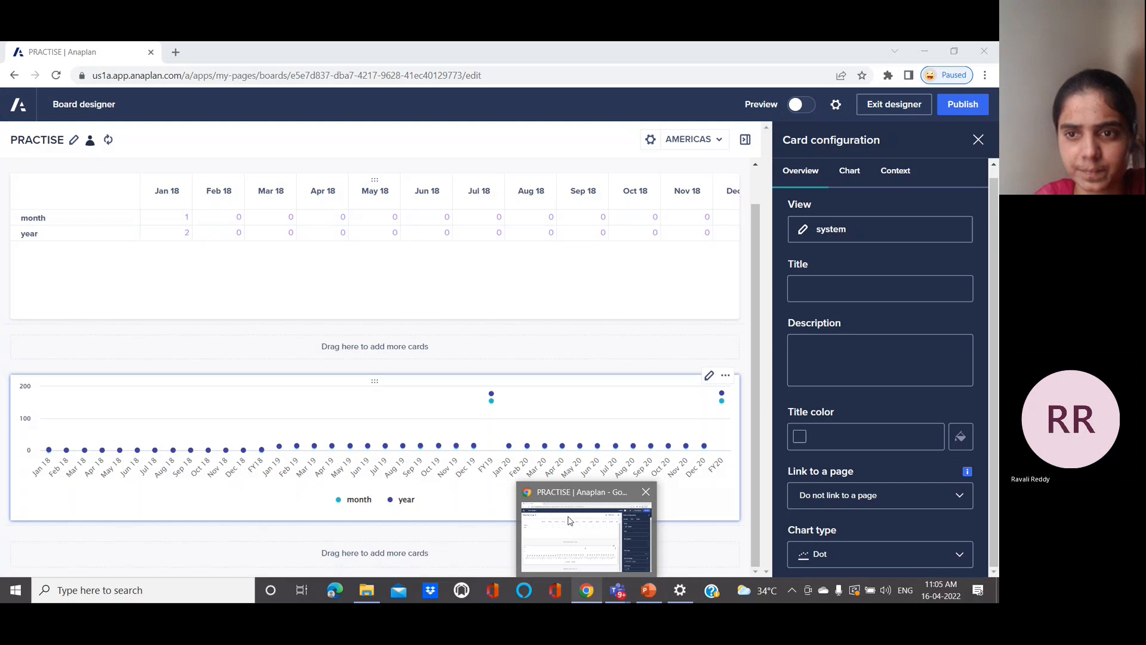
{"action": "left_click", "coordinate": [568, 521]}
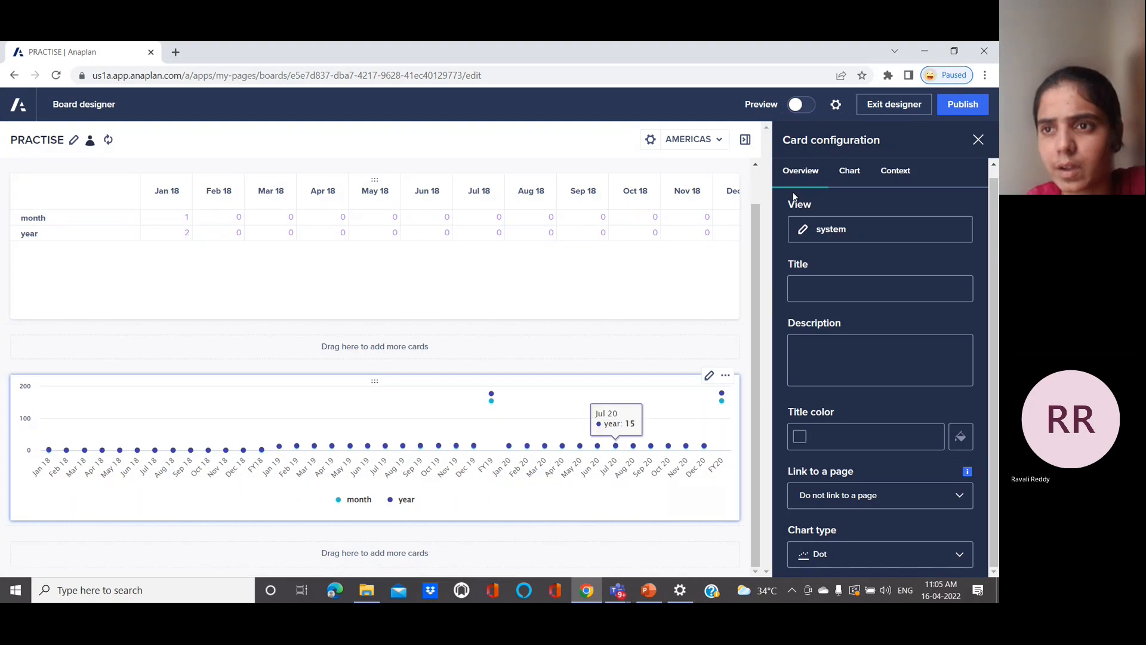
{"action": "left_click", "coordinate": [959, 104]}
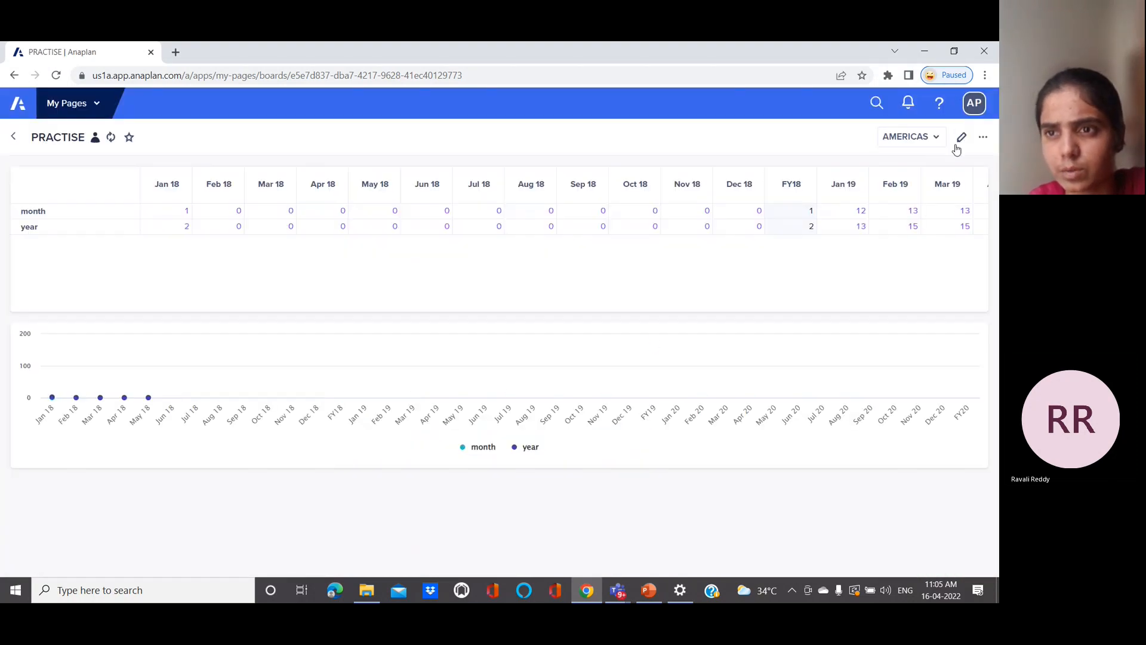
- Reopen the PRACTISE board for editing and reduce the chart card's height
{"action": "left_click", "coordinate": [960, 137]}
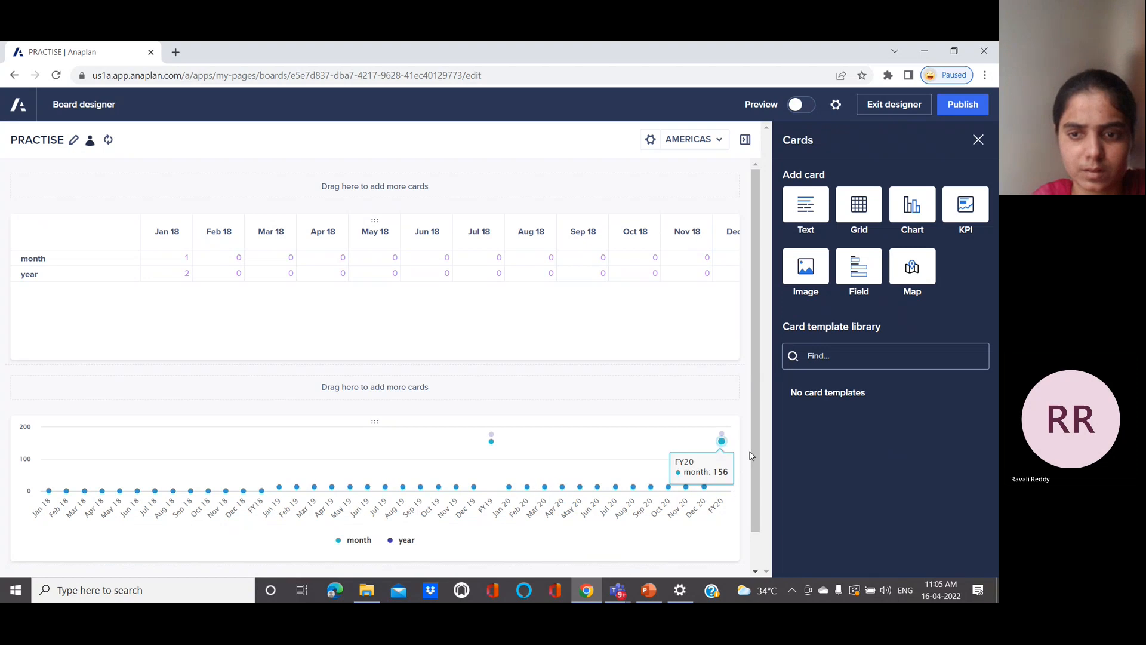
{"action": "scroll", "coordinate": [758, 522], "scroll_direction": "down", "scroll_amount": 1}
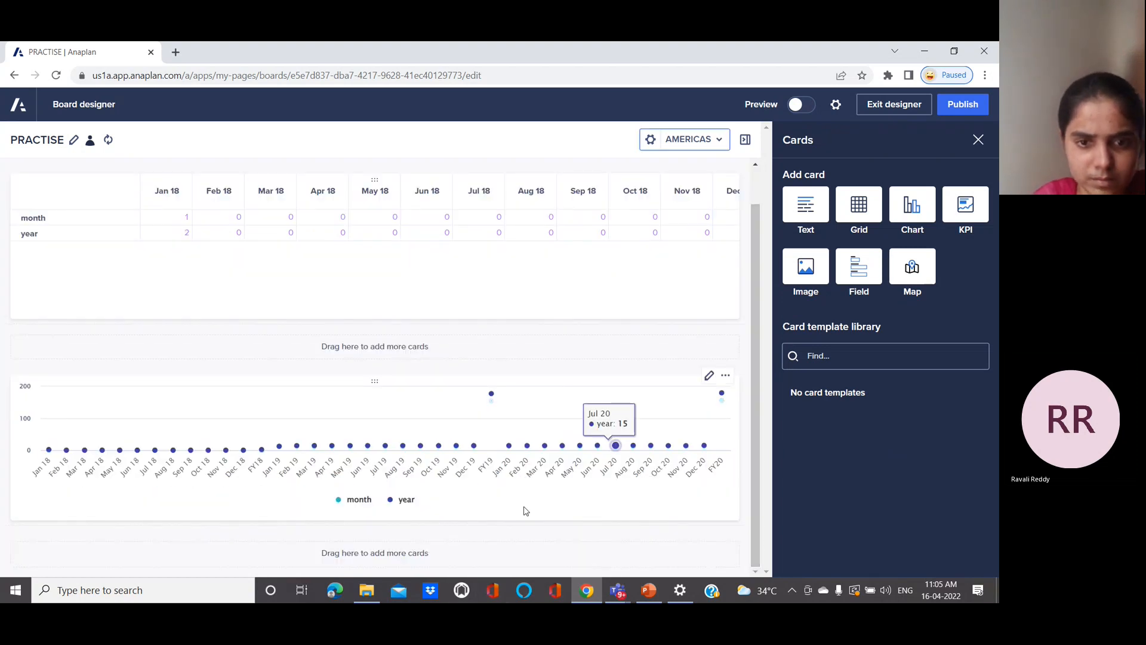
{"action": "left_click_drag", "start_coordinate": [399, 525], "coordinate": [399, 465]}
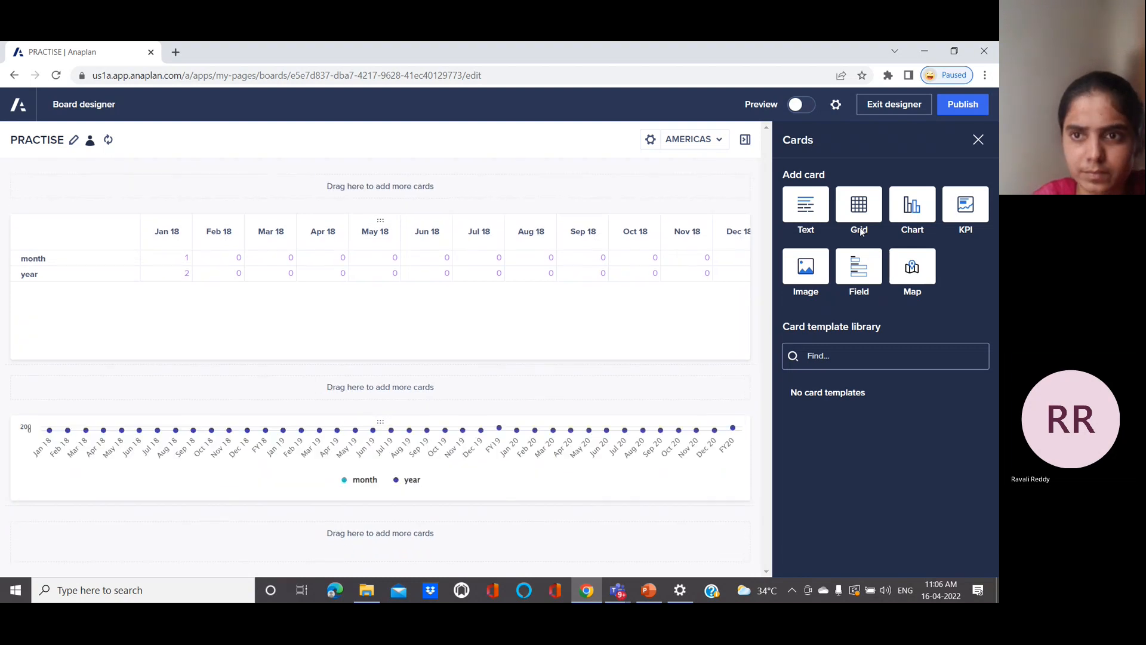
- Add a text card below the chart with a person's first name as body text and publish the board
{"action": "left_click_drag", "start_coordinate": [812, 207], "coordinate": [586, 548]}
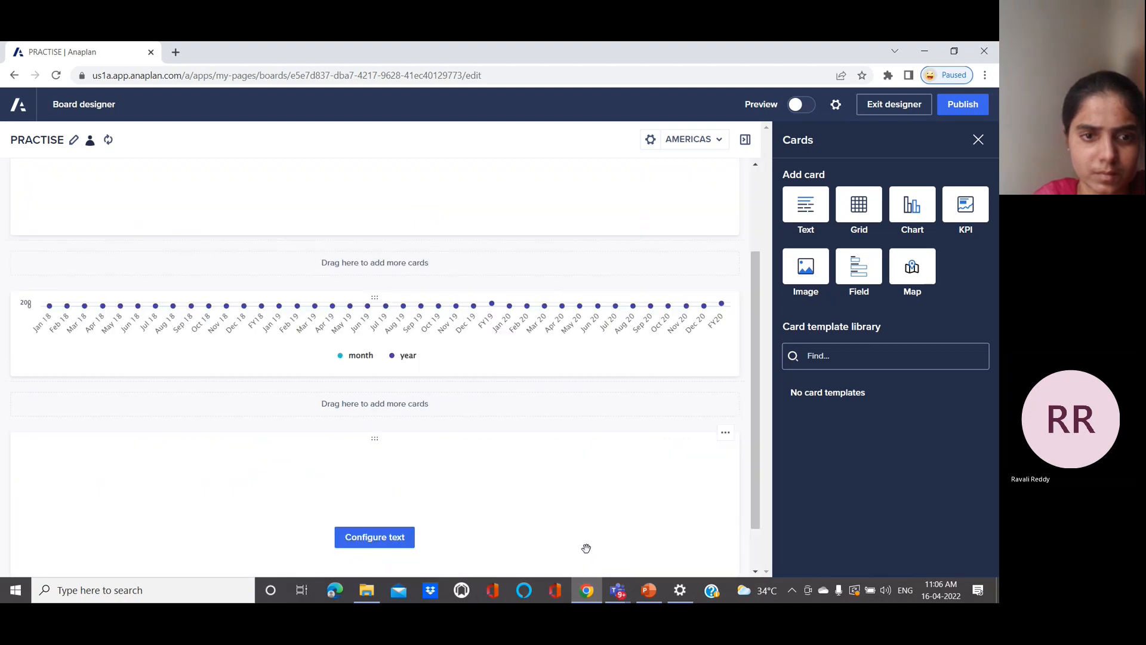
{"action": "left_click", "coordinate": [393, 540]}
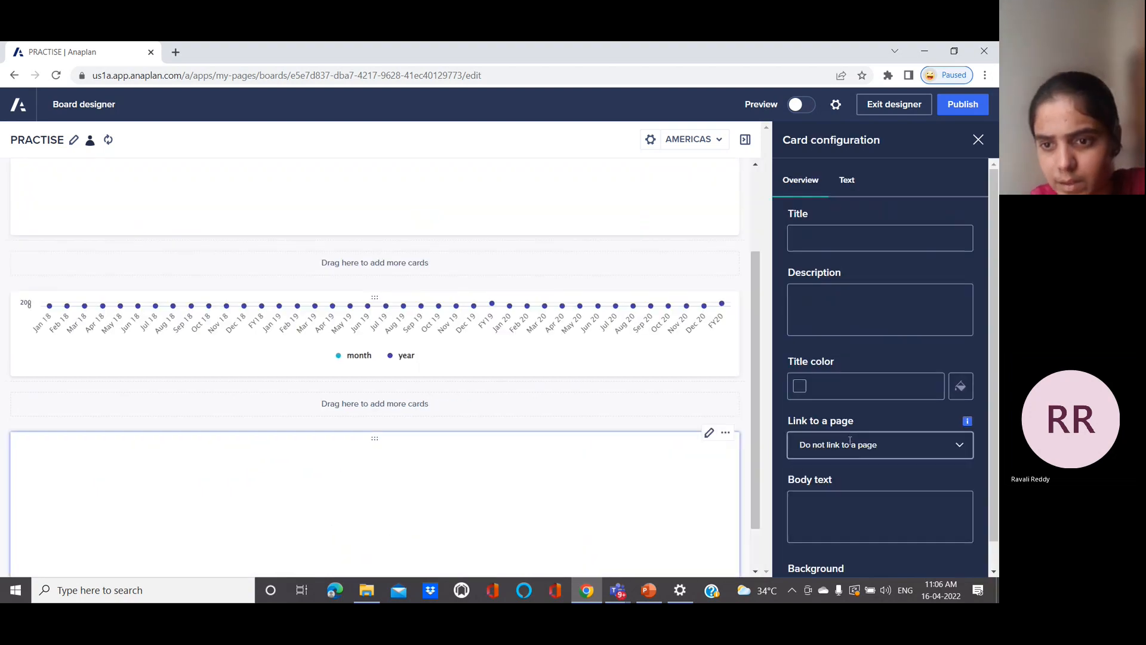
{"action": "left_click", "coordinate": [860, 519]}
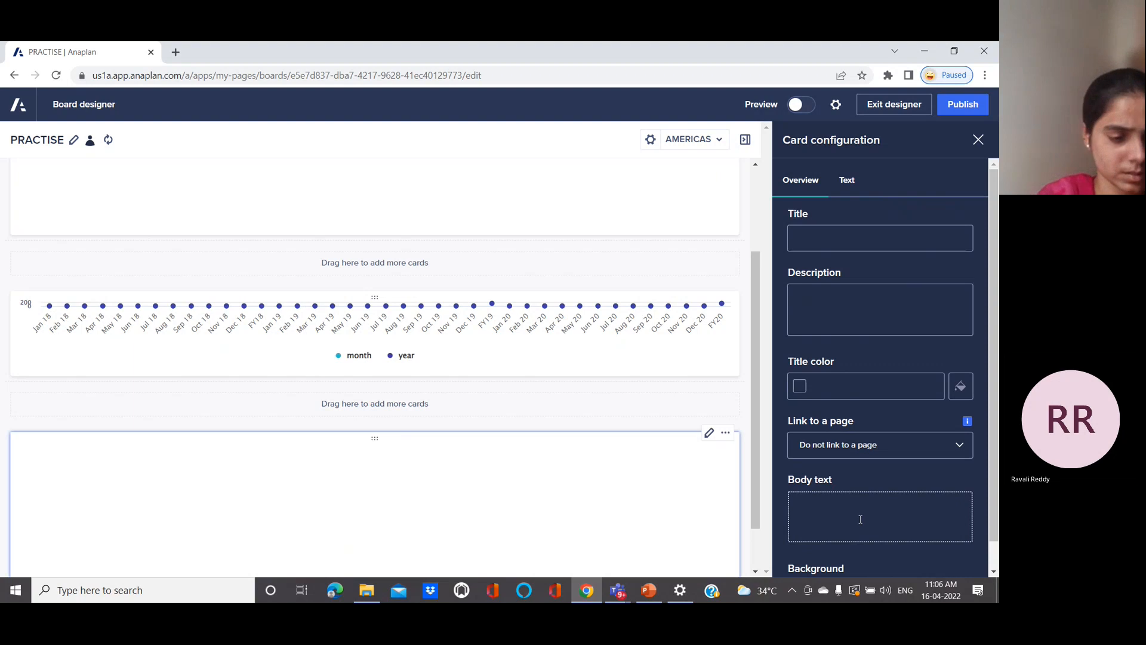
{"action": "type", "text": "Ayesha"}
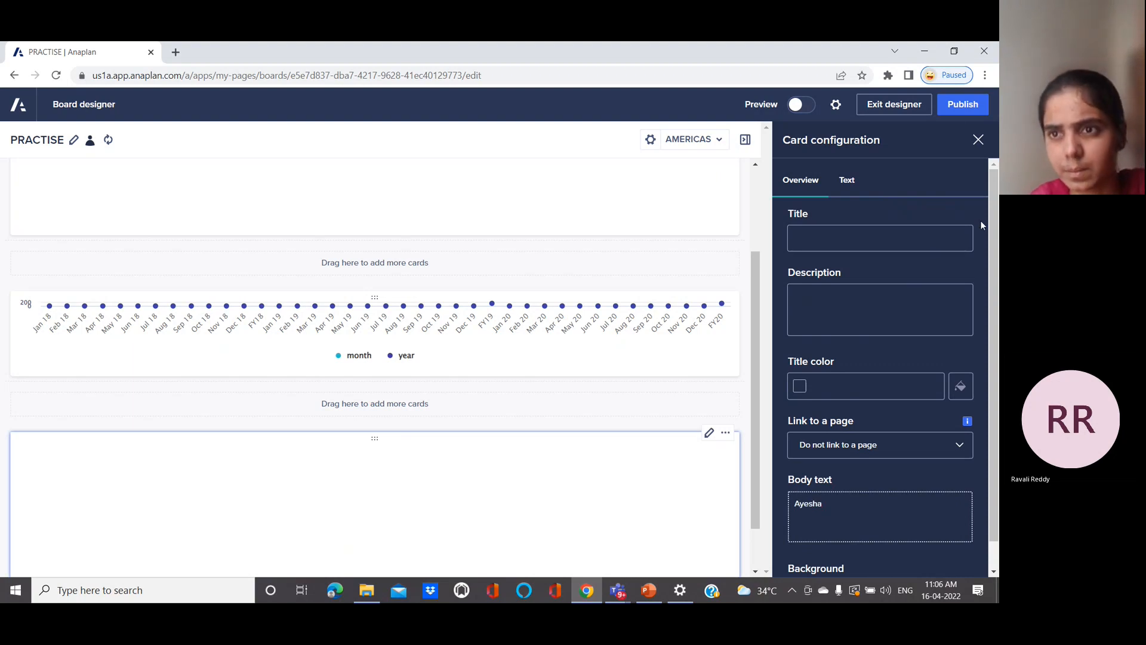
{"action": "left_click", "coordinate": [955, 117]}
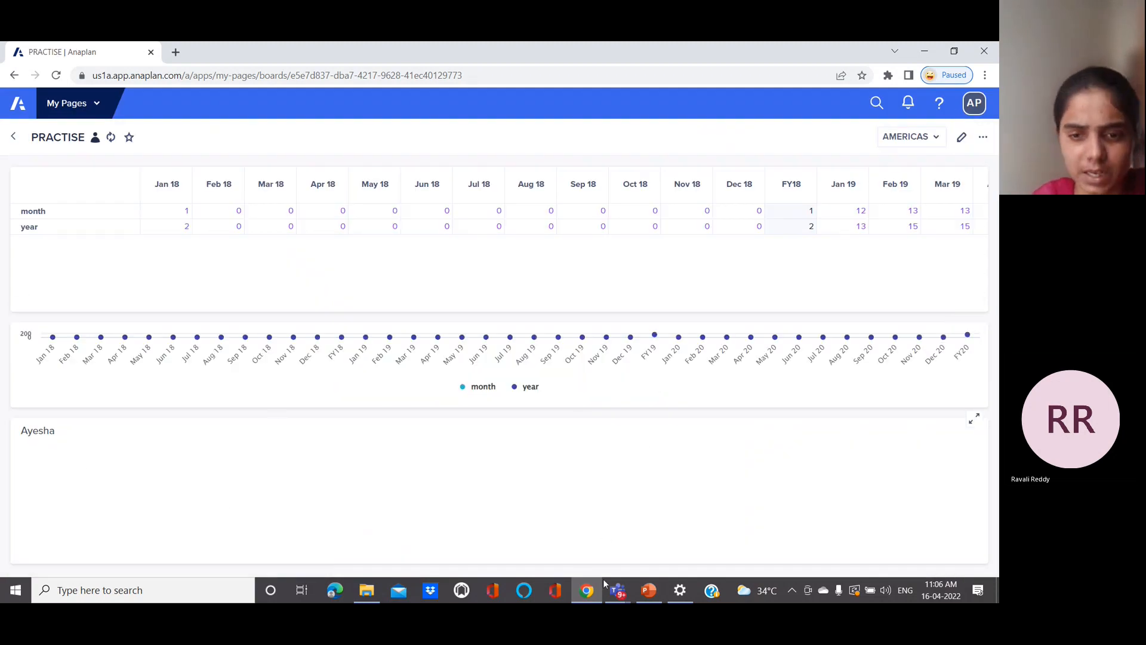
- Switch to the PowerPoint presentation and show the Adding the User slide
{"action": "mouse_move", "coordinate": [646, 589]}
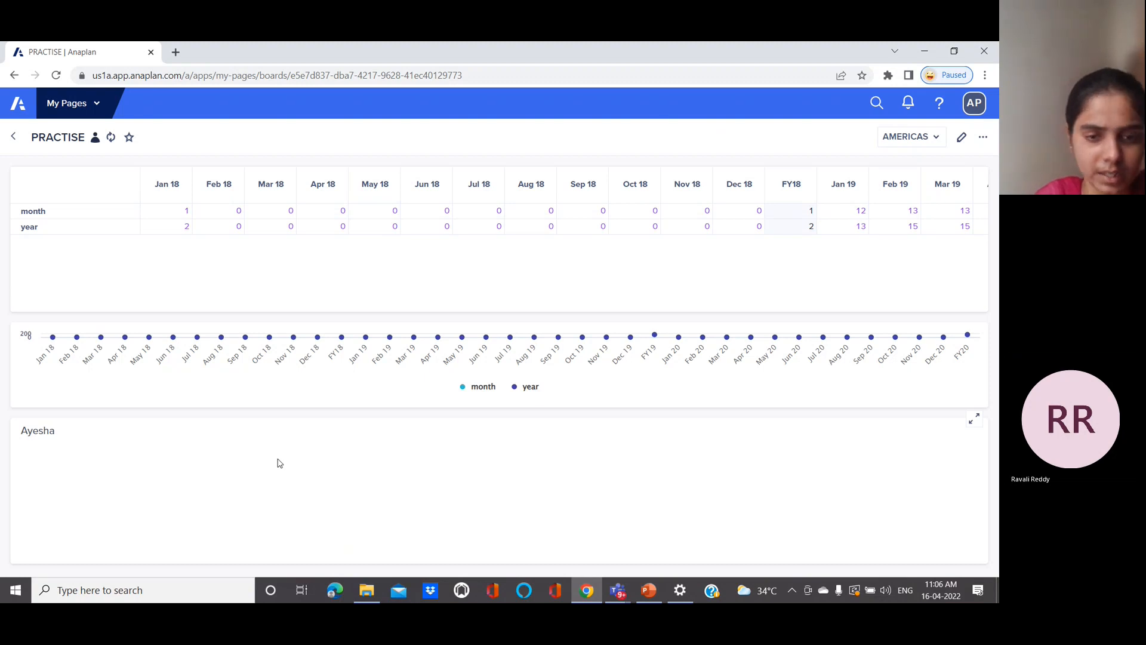
{"action": "mouse_move", "coordinate": [604, 595]}
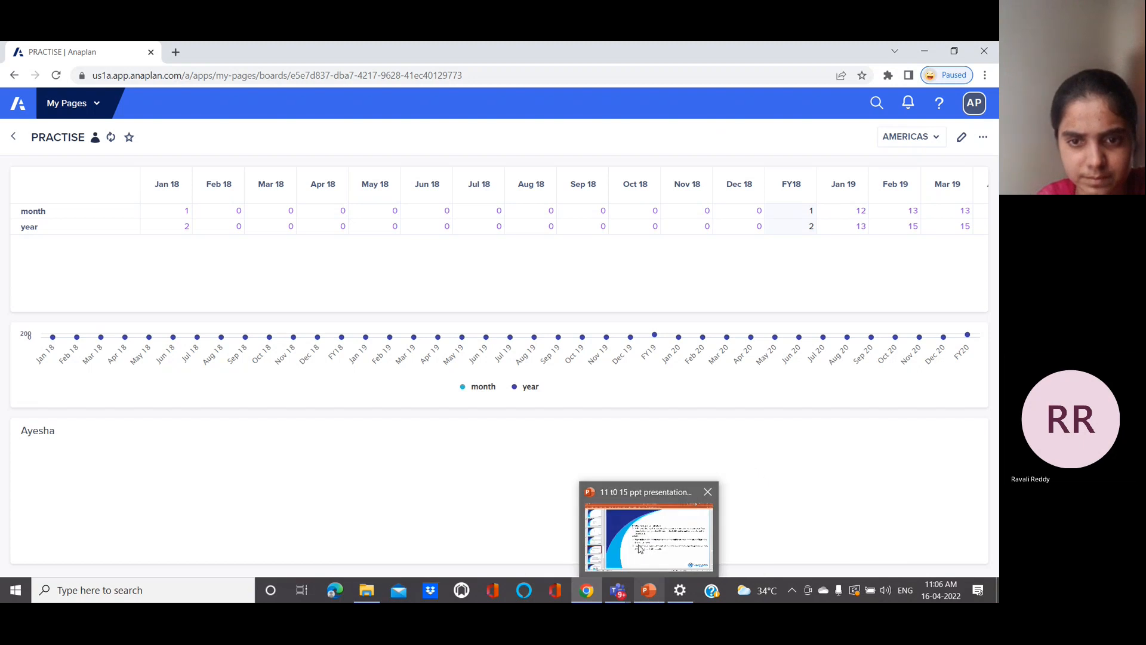
{"action": "left_click", "coordinate": [639, 548]}
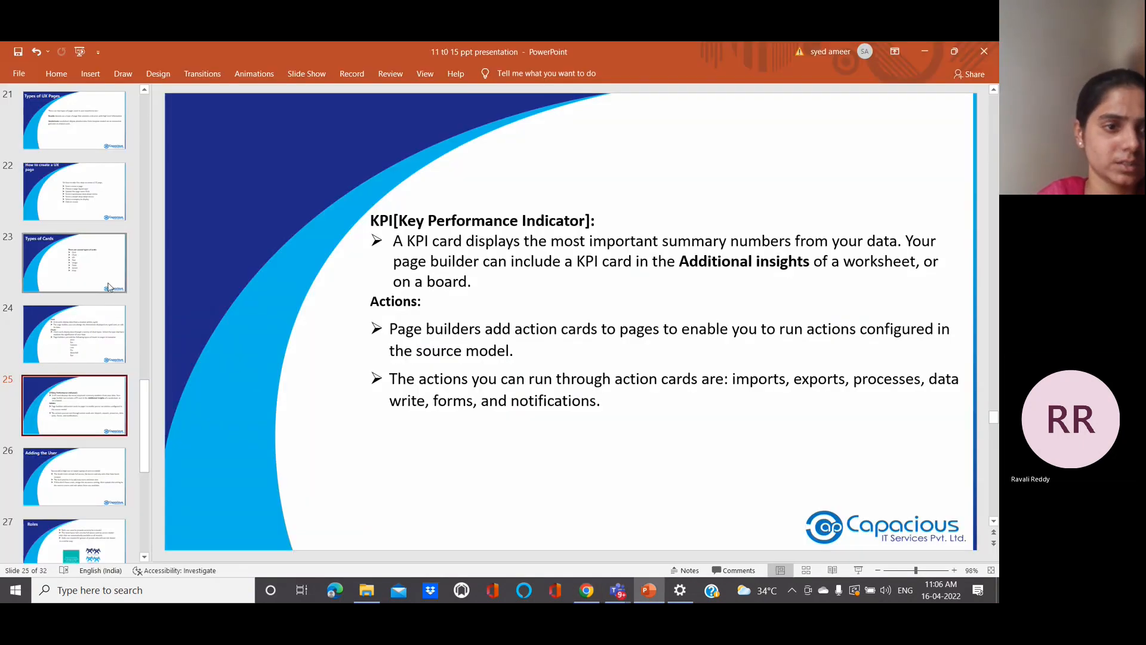
{"action": "left_click", "coordinate": [83, 467]}
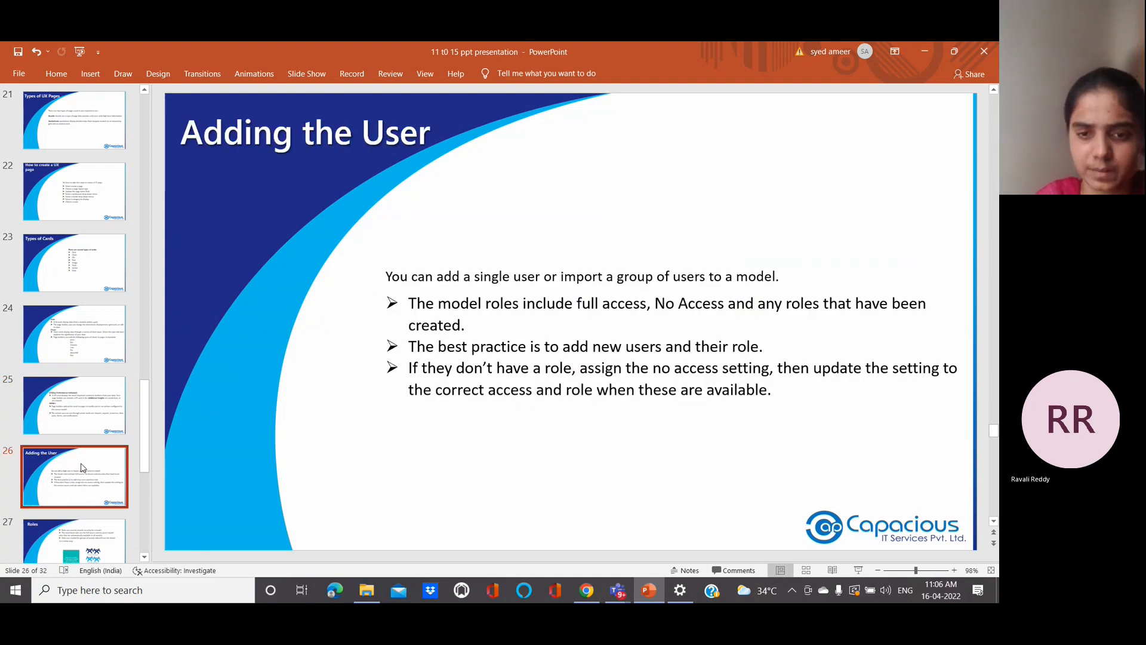